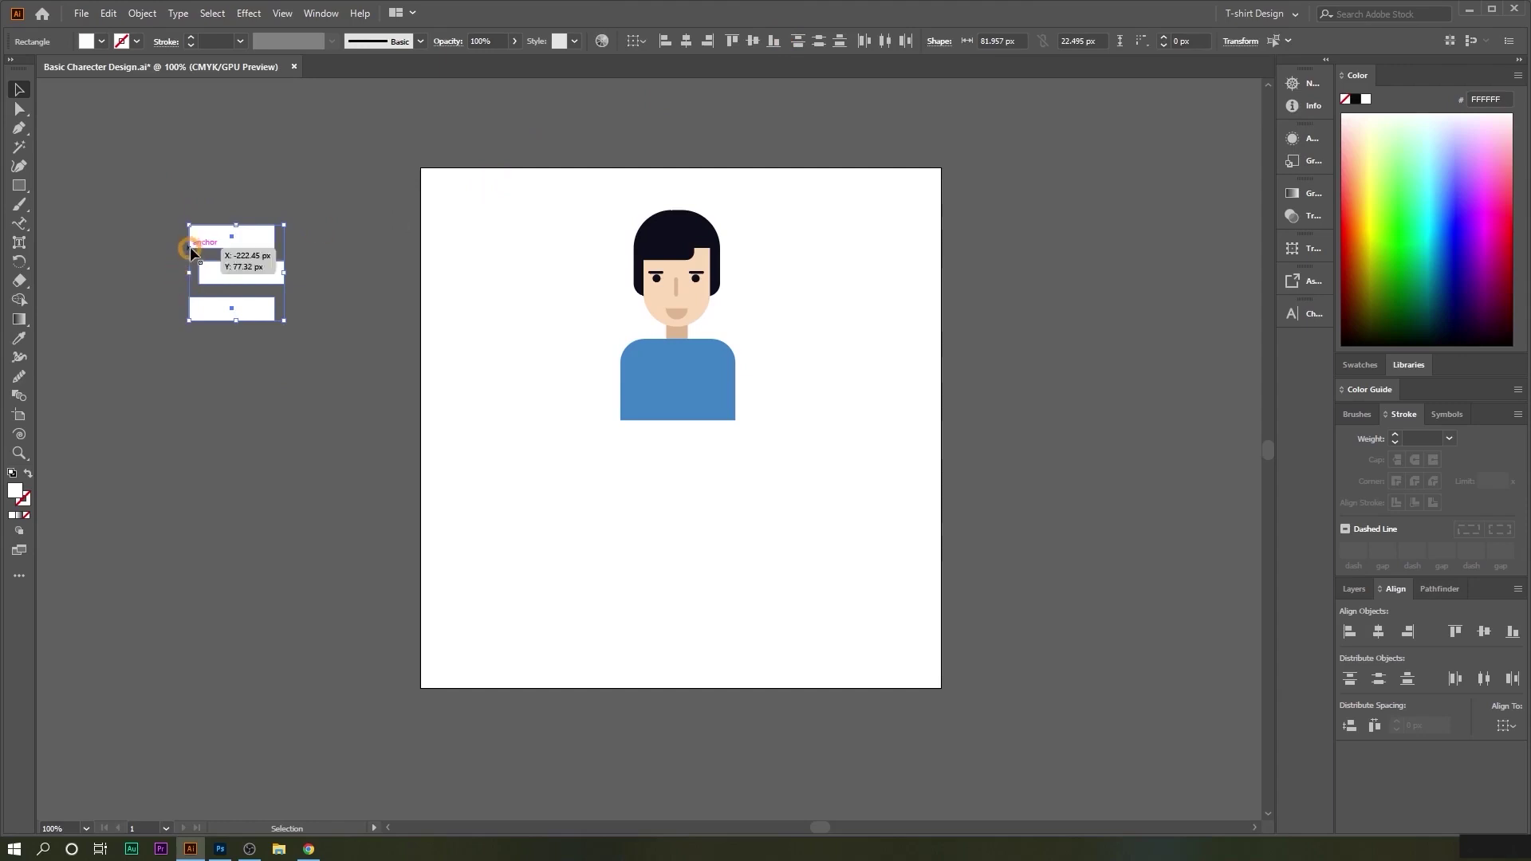
# Step: Left-align the three white rectangles beside the artboard and delete them
pyautogui.click(194, 311)
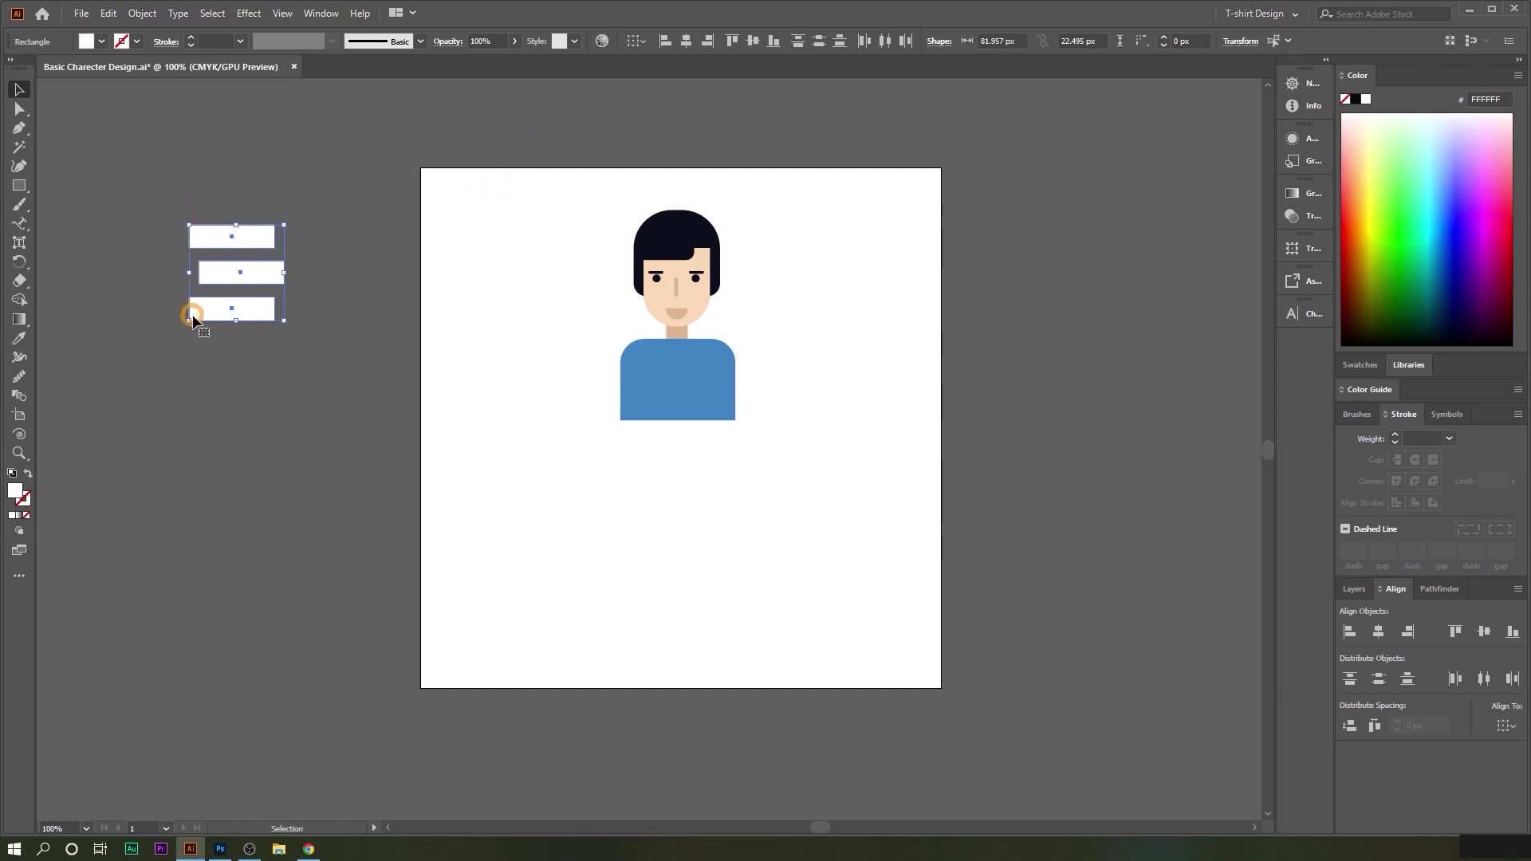
pyautogui.click(667, 43)
pyautogui.press('Delete')
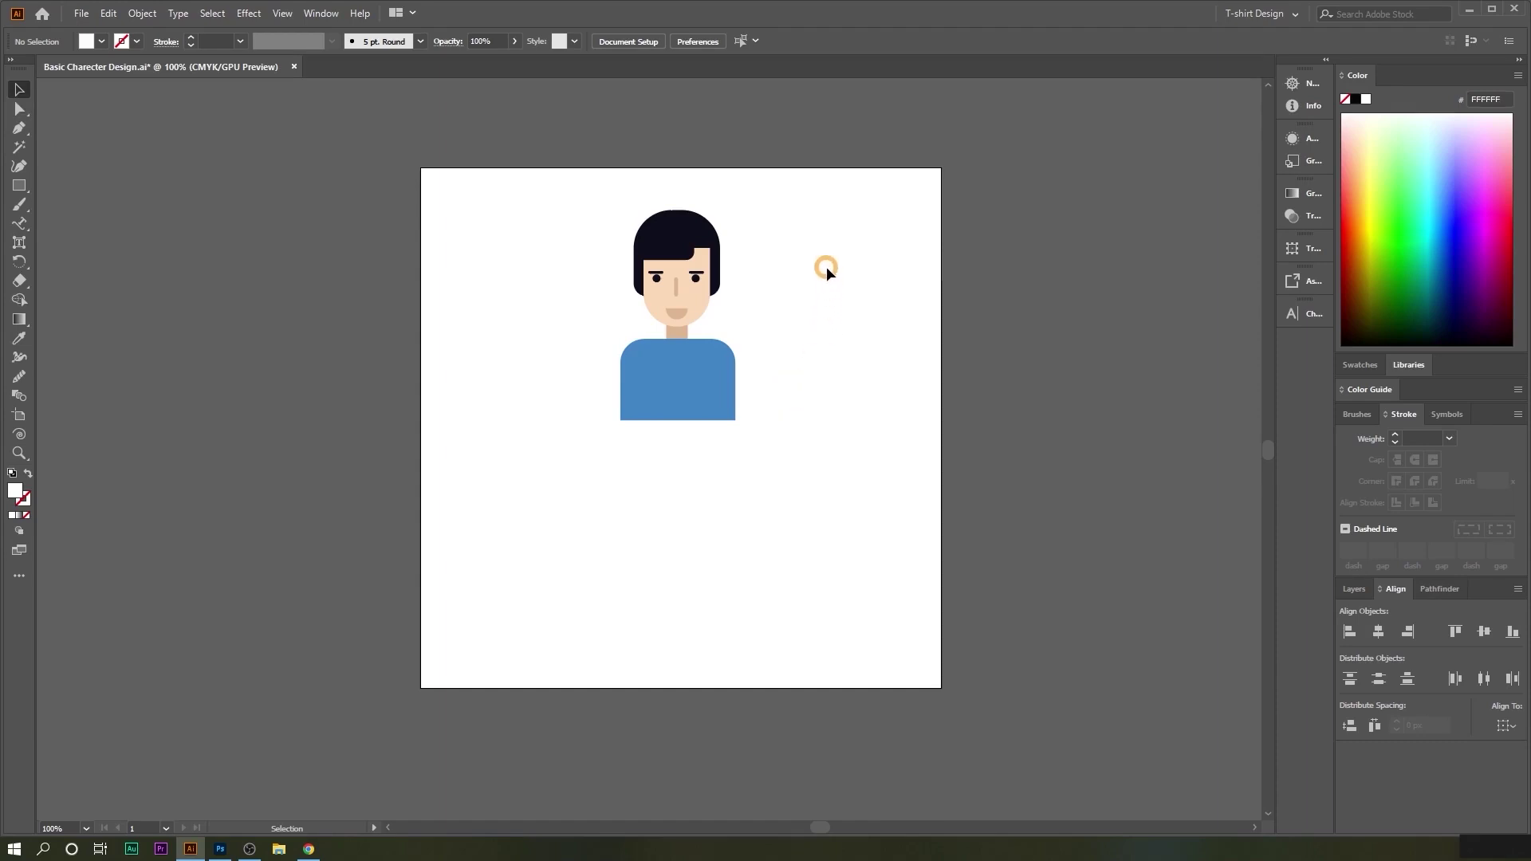
pyautogui.moveTo(562, 192); pyautogui.dragTo(791, 479)
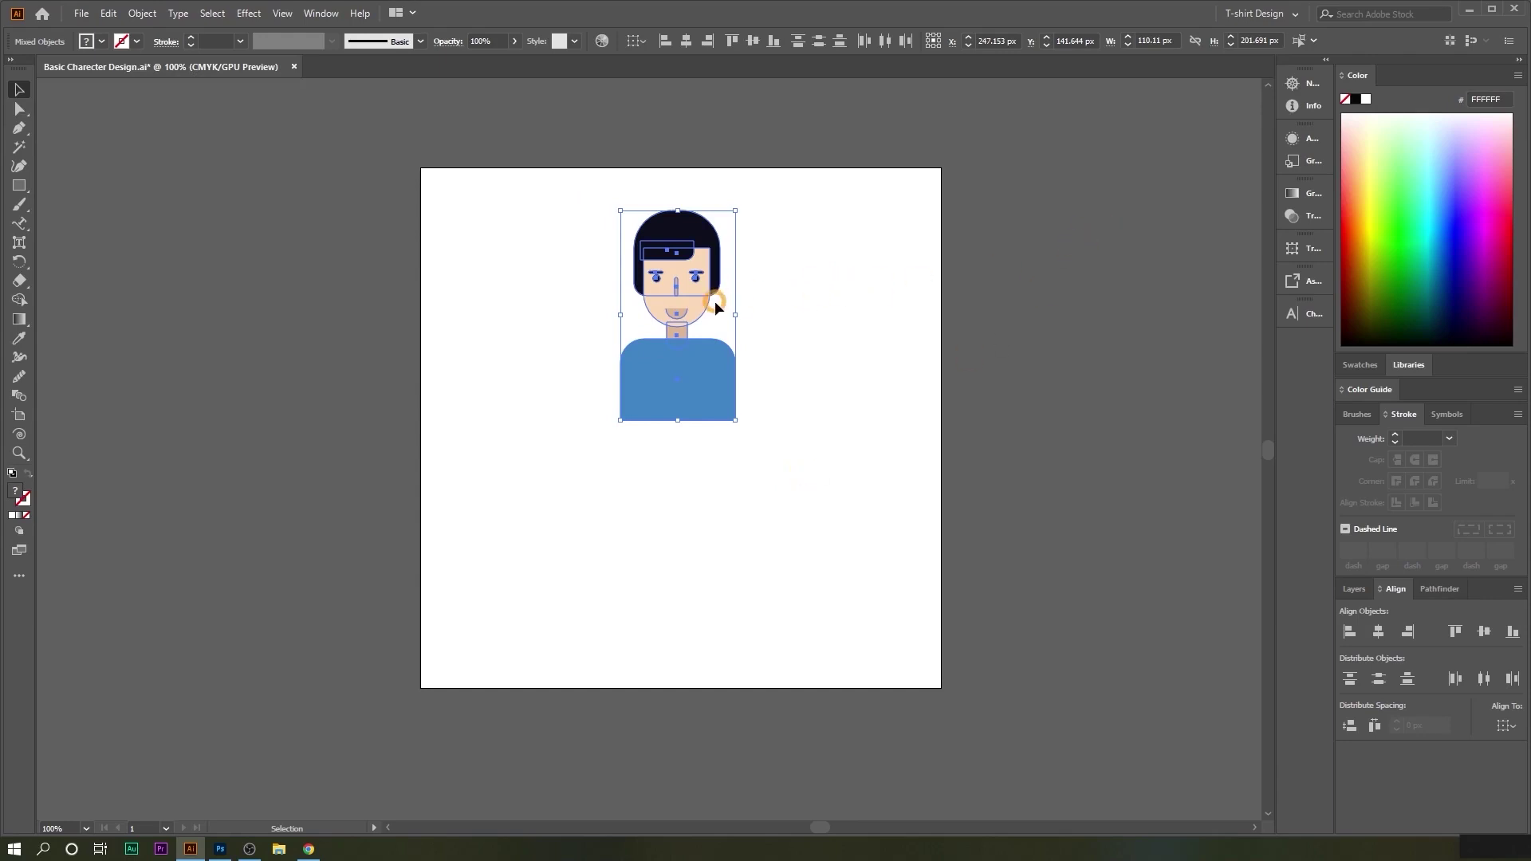
pyautogui.click(330, 14)
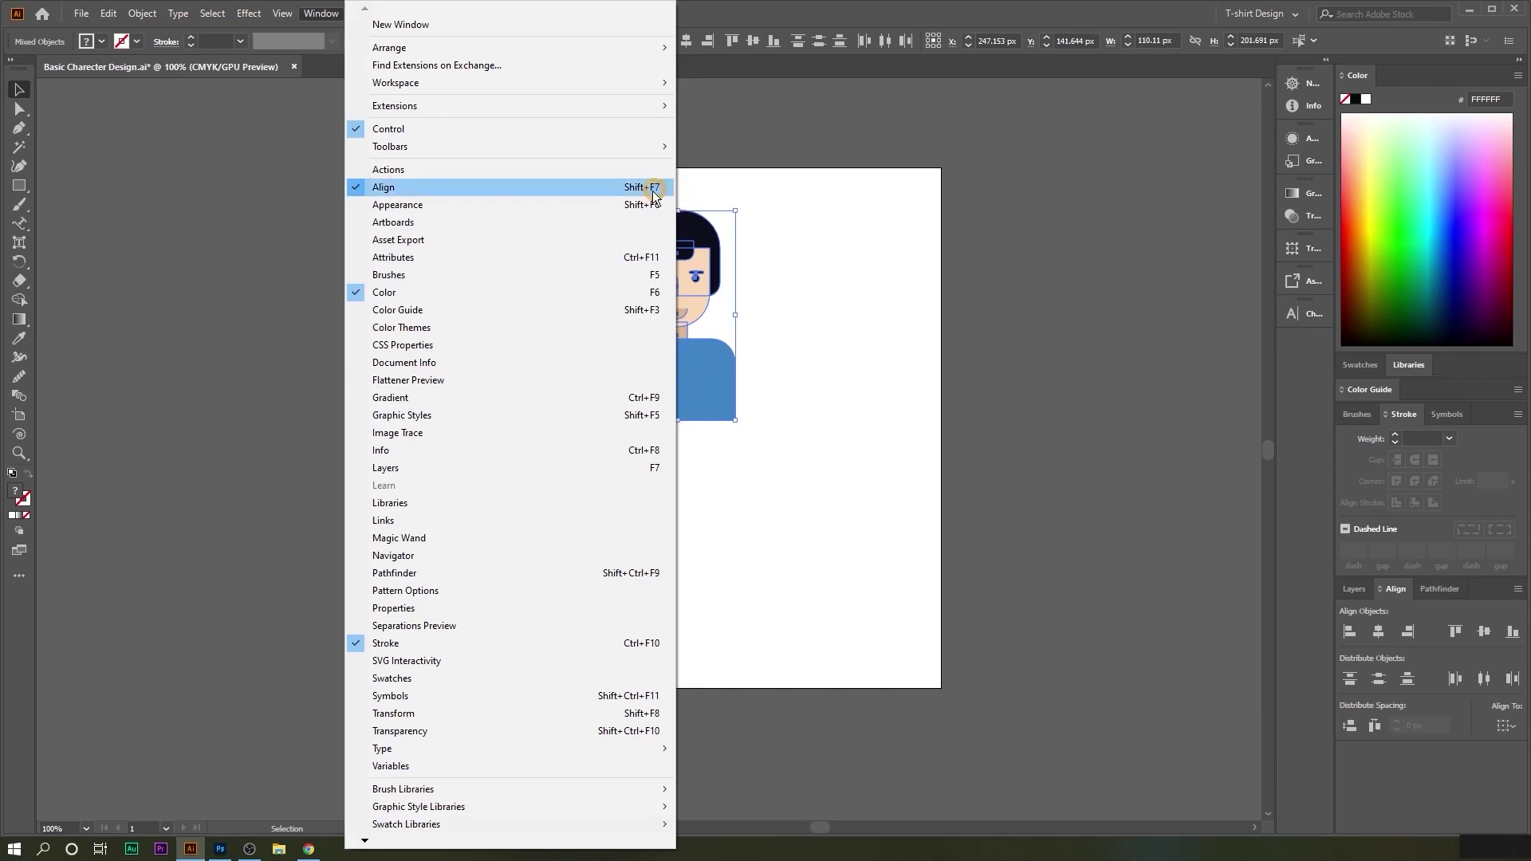
pyautogui.click(854, 174)
pyautogui.click(854, 173)
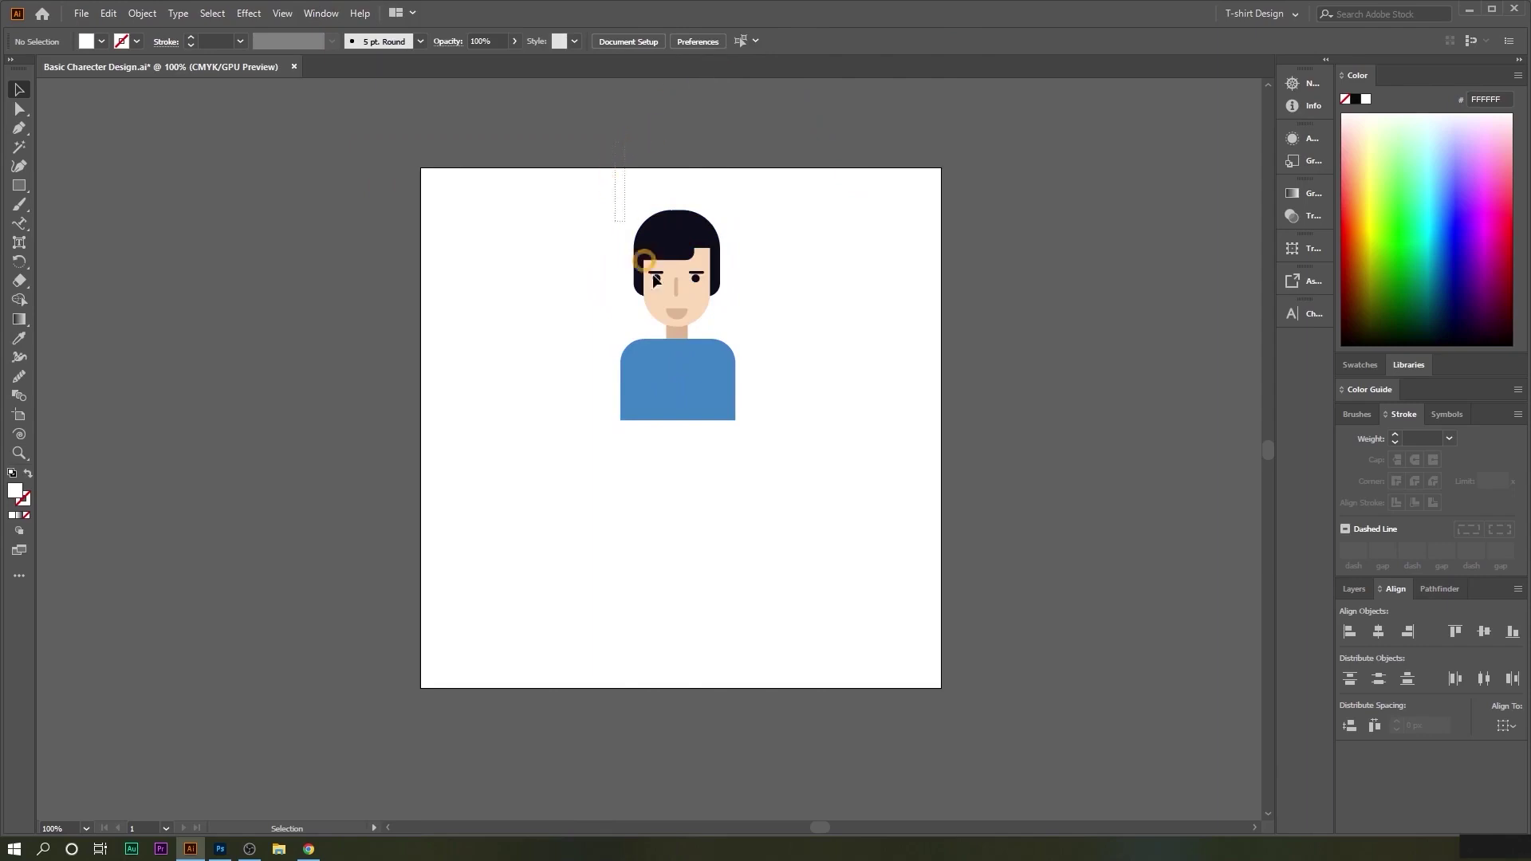
# Step: Select all the character's parts and set the alignment reference to Align to Artboard
pyautogui.moveTo(618, 171); pyautogui.dragTo(795, 385)
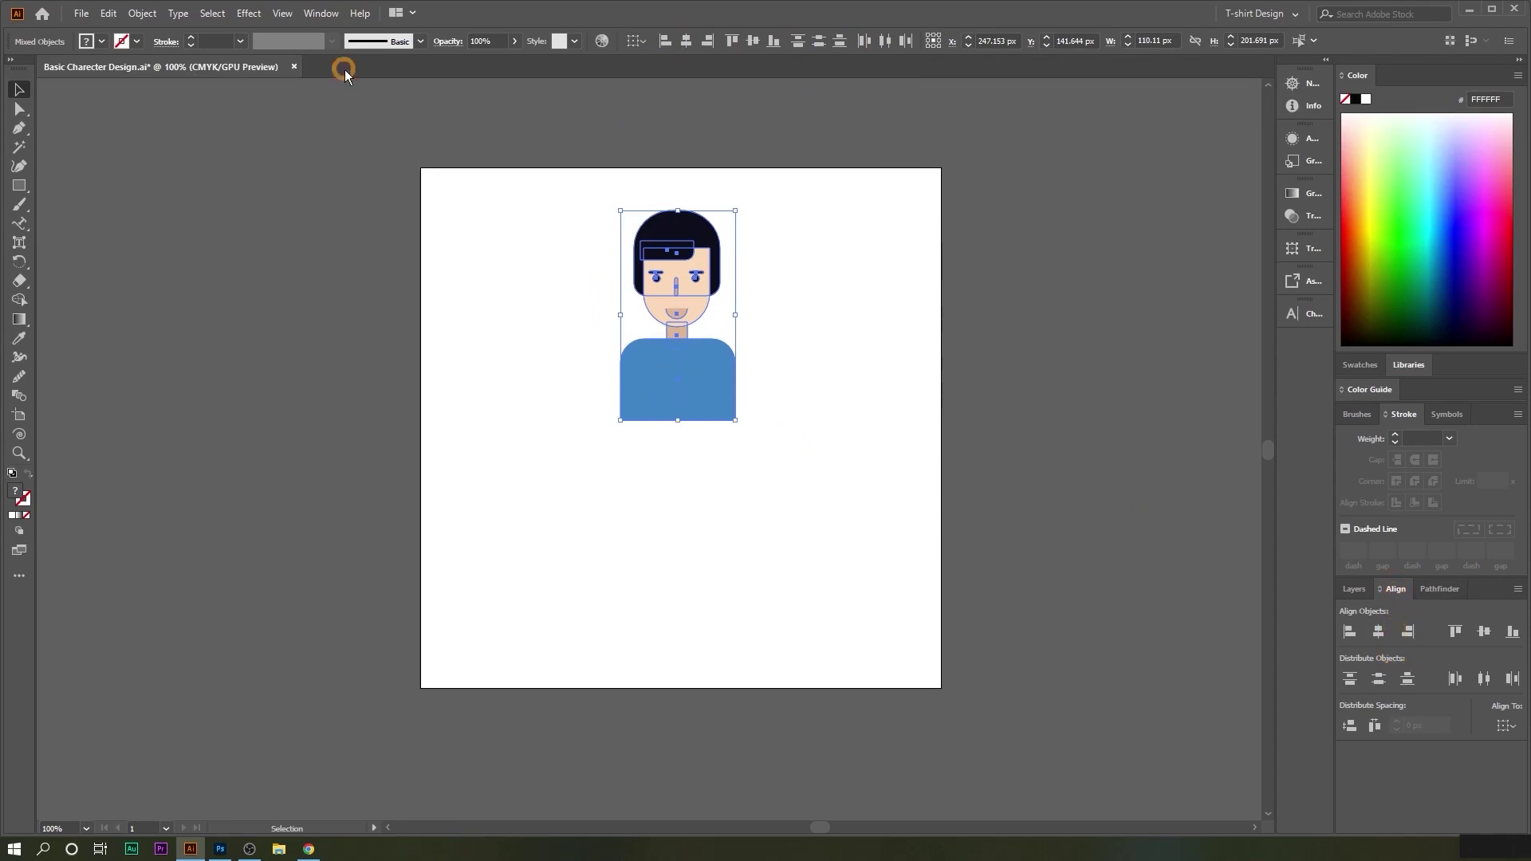
pyautogui.click(322, 12)
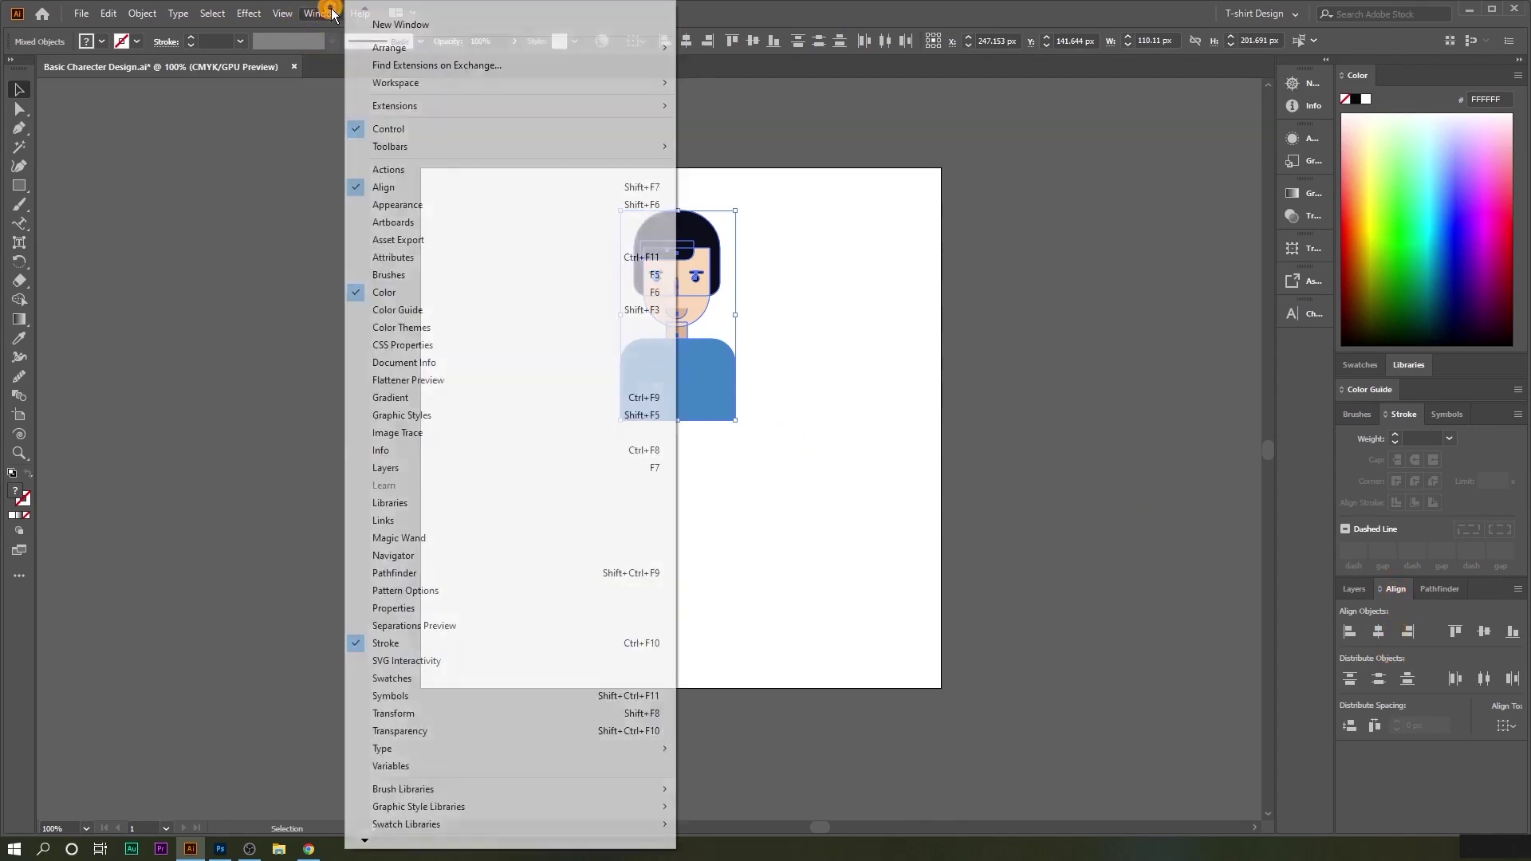
pyautogui.click(836, 487)
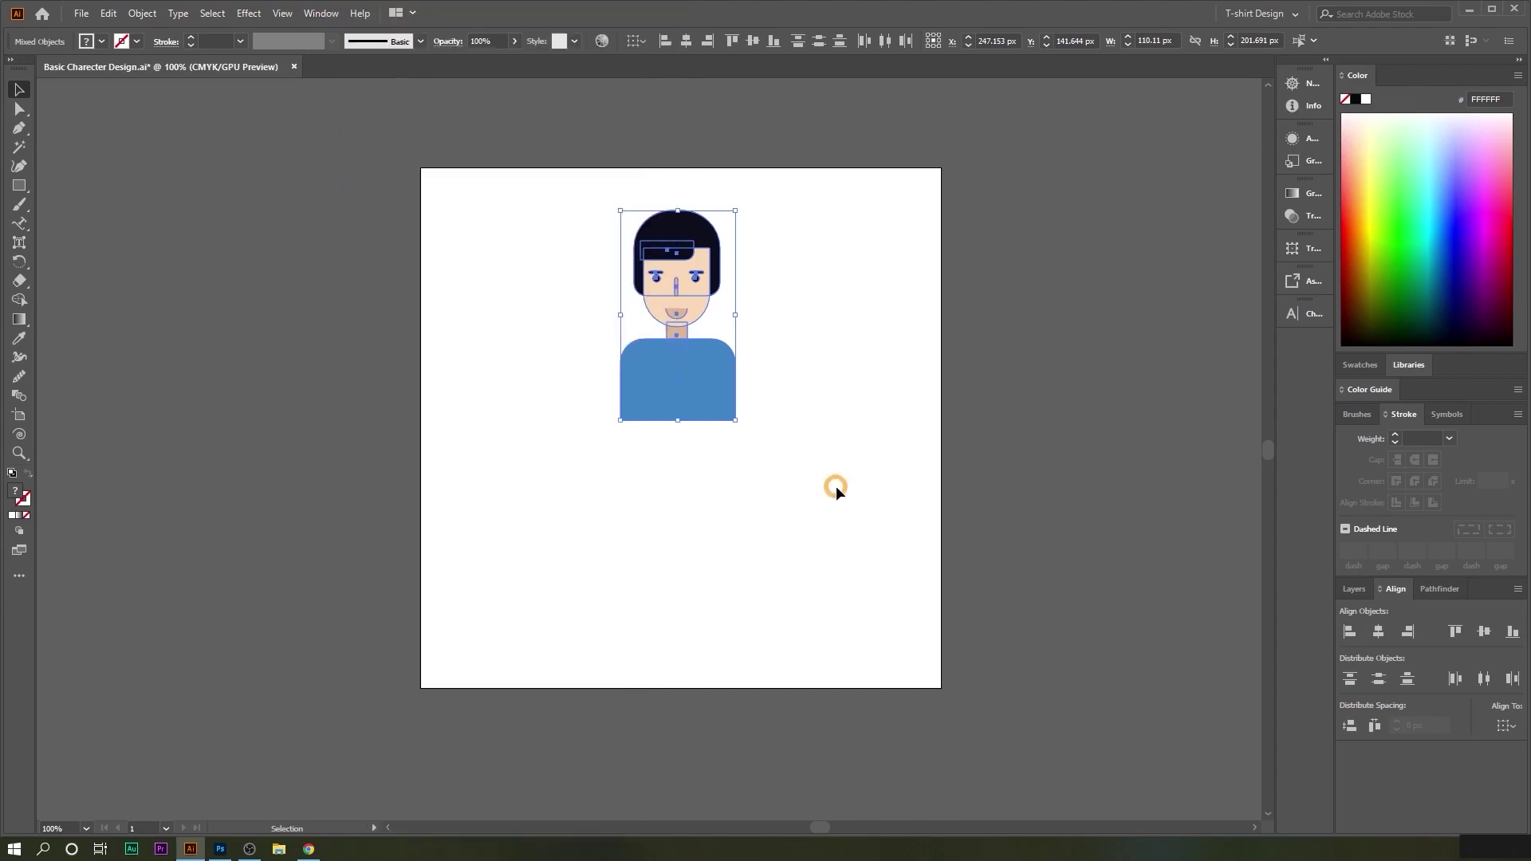
pyautogui.click(640, 44)
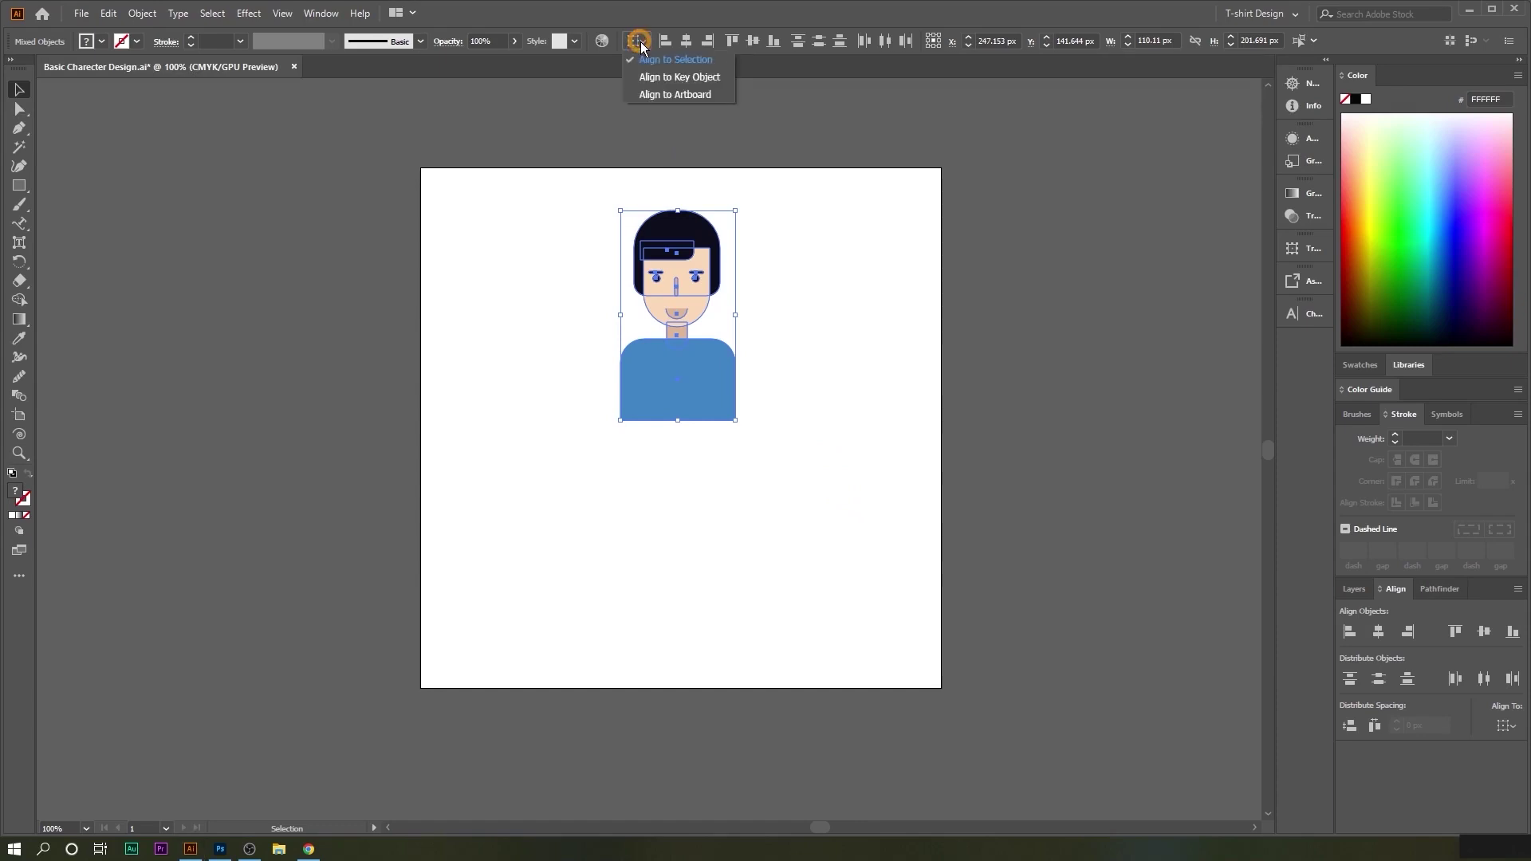
pyautogui.click(695, 94)
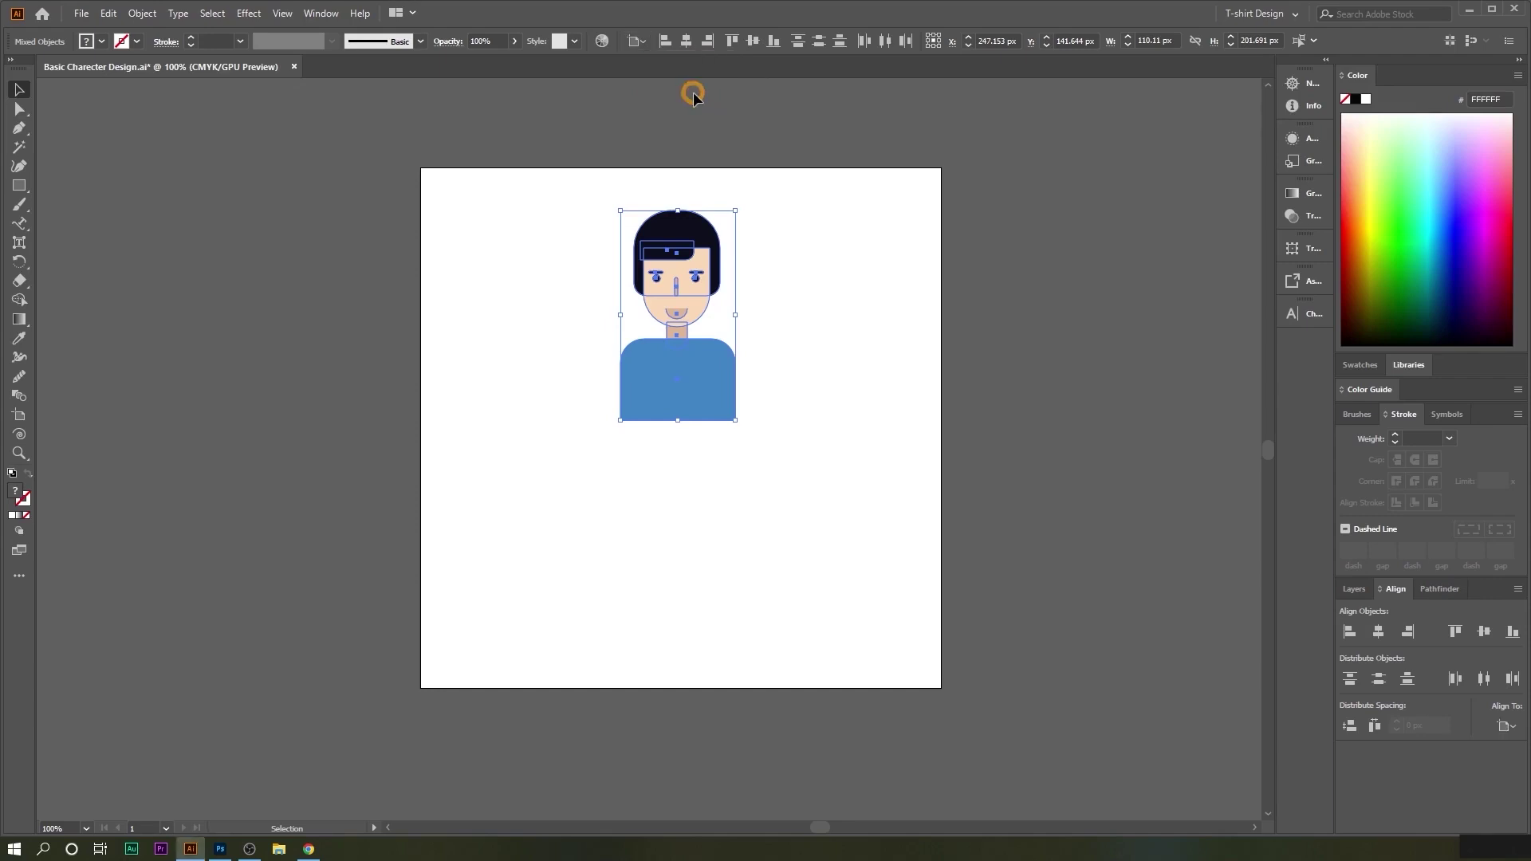
# Step: Try to center the ungrouped character parts horizontally on the artboard
pyautogui.click(686, 43)
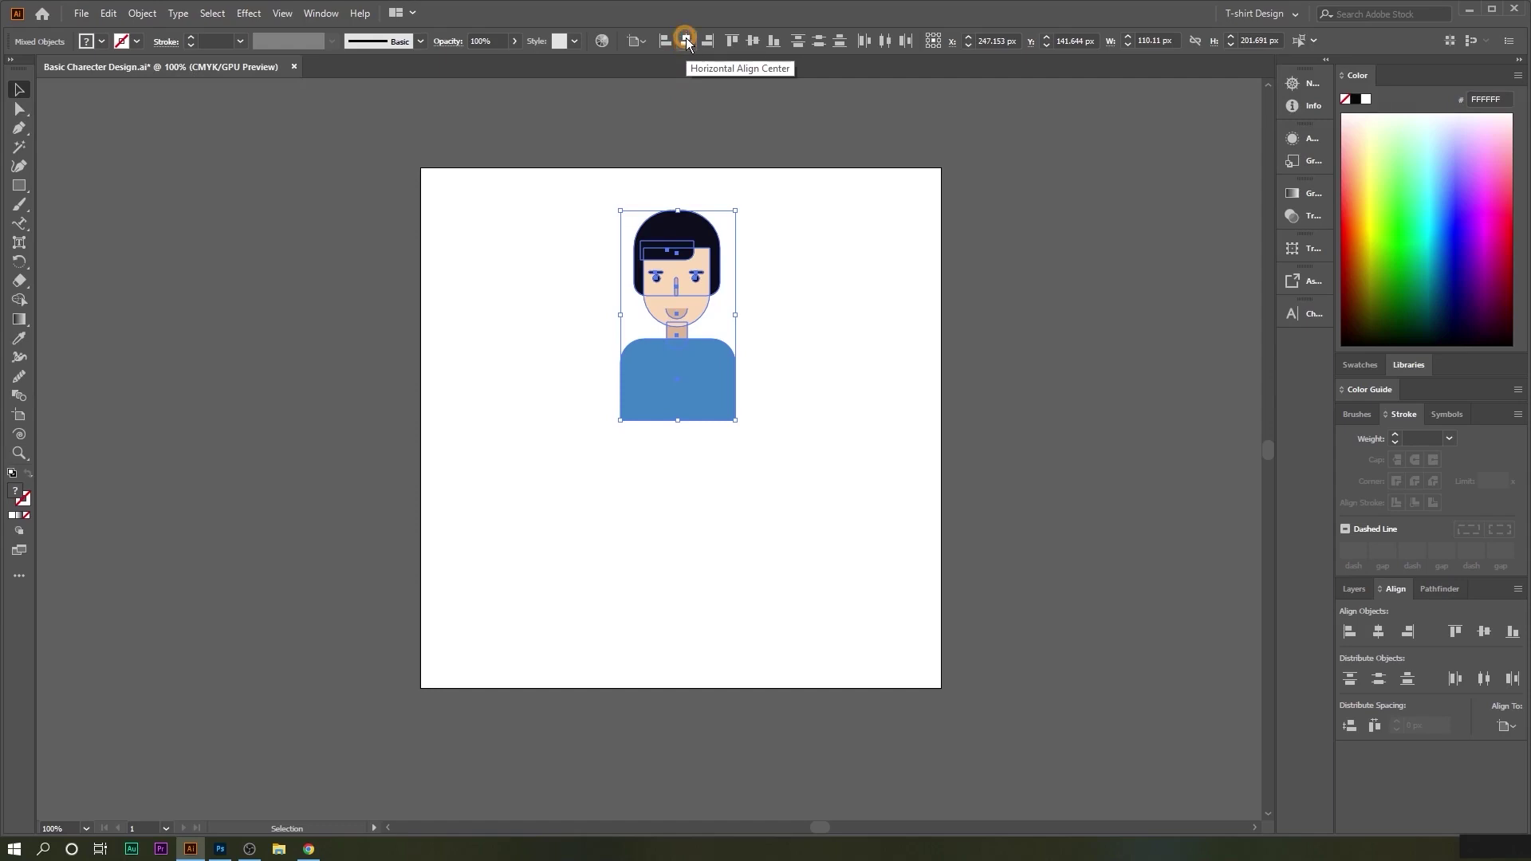
pyautogui.click(687, 43)
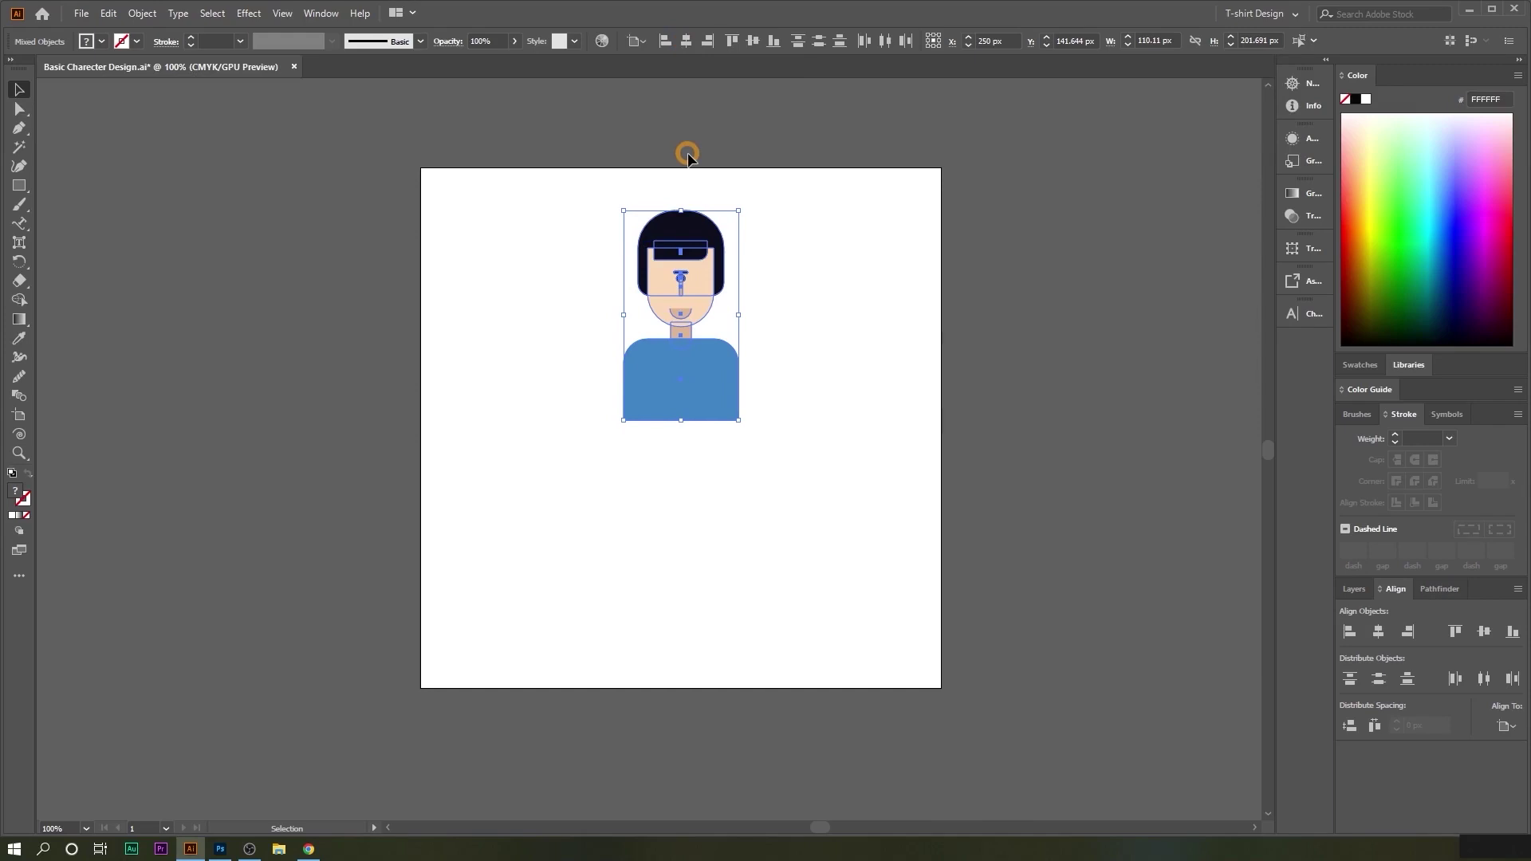
pyautogui.click(816, 249)
pyautogui.click(695, 240)
pyautogui.click(622, 264)
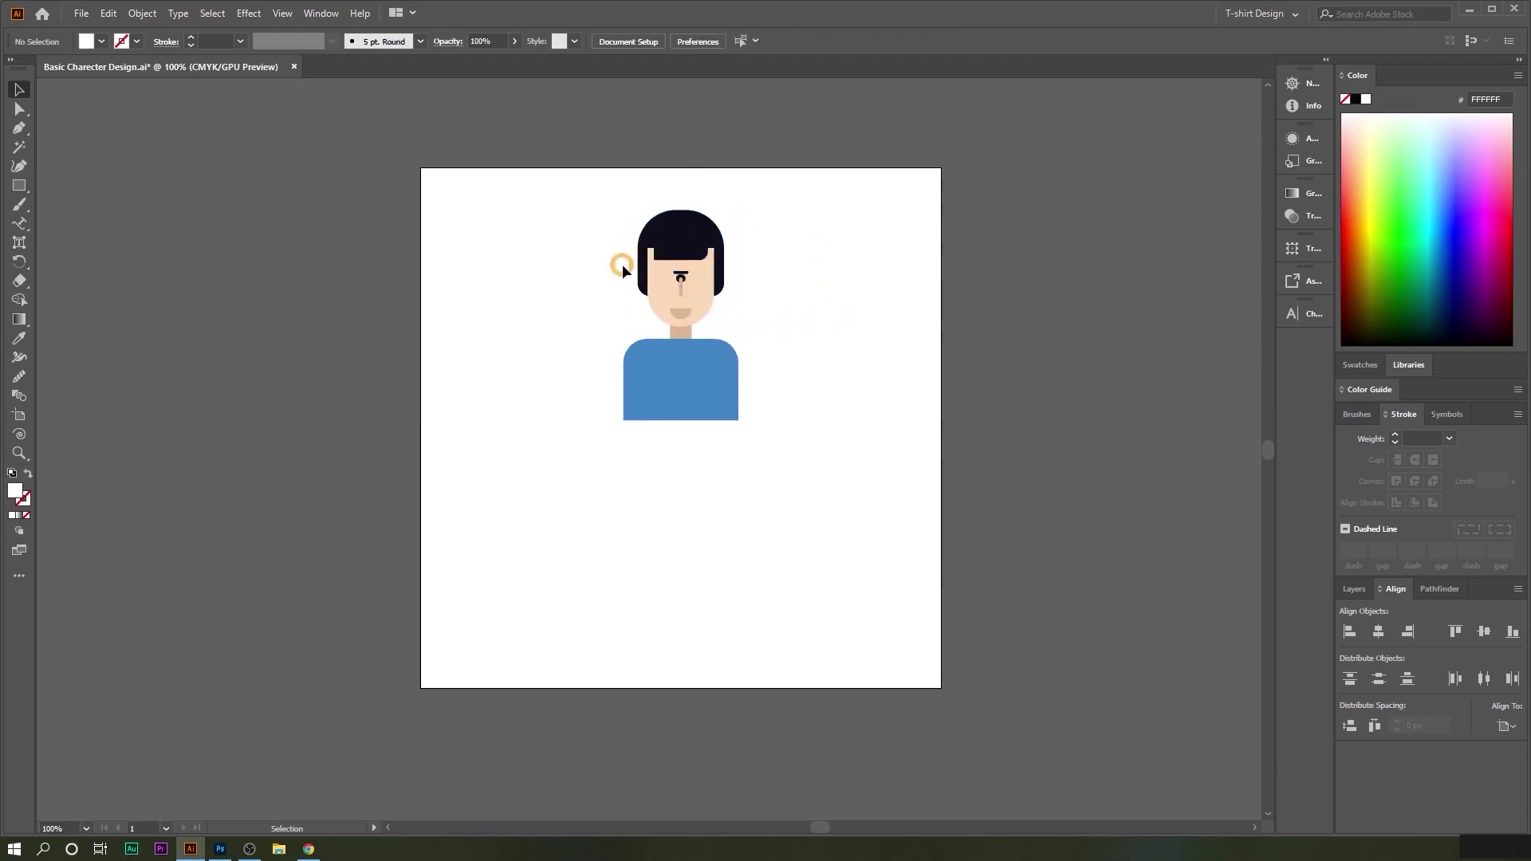
pyautogui.click(728, 374)
pyautogui.click(642, 212)
pyautogui.click(649, 400)
pyautogui.click(717, 239)
pyautogui.click(735, 285)
pyautogui.click(653, 316)
pyautogui.click(698, 410)
# Step: Undo the horizontal centering of the ungrouped character parts
pyautogui.click(796, 427)
pyautogui.hotkey('ctrl', 'z')
pyautogui.click(815, 437)
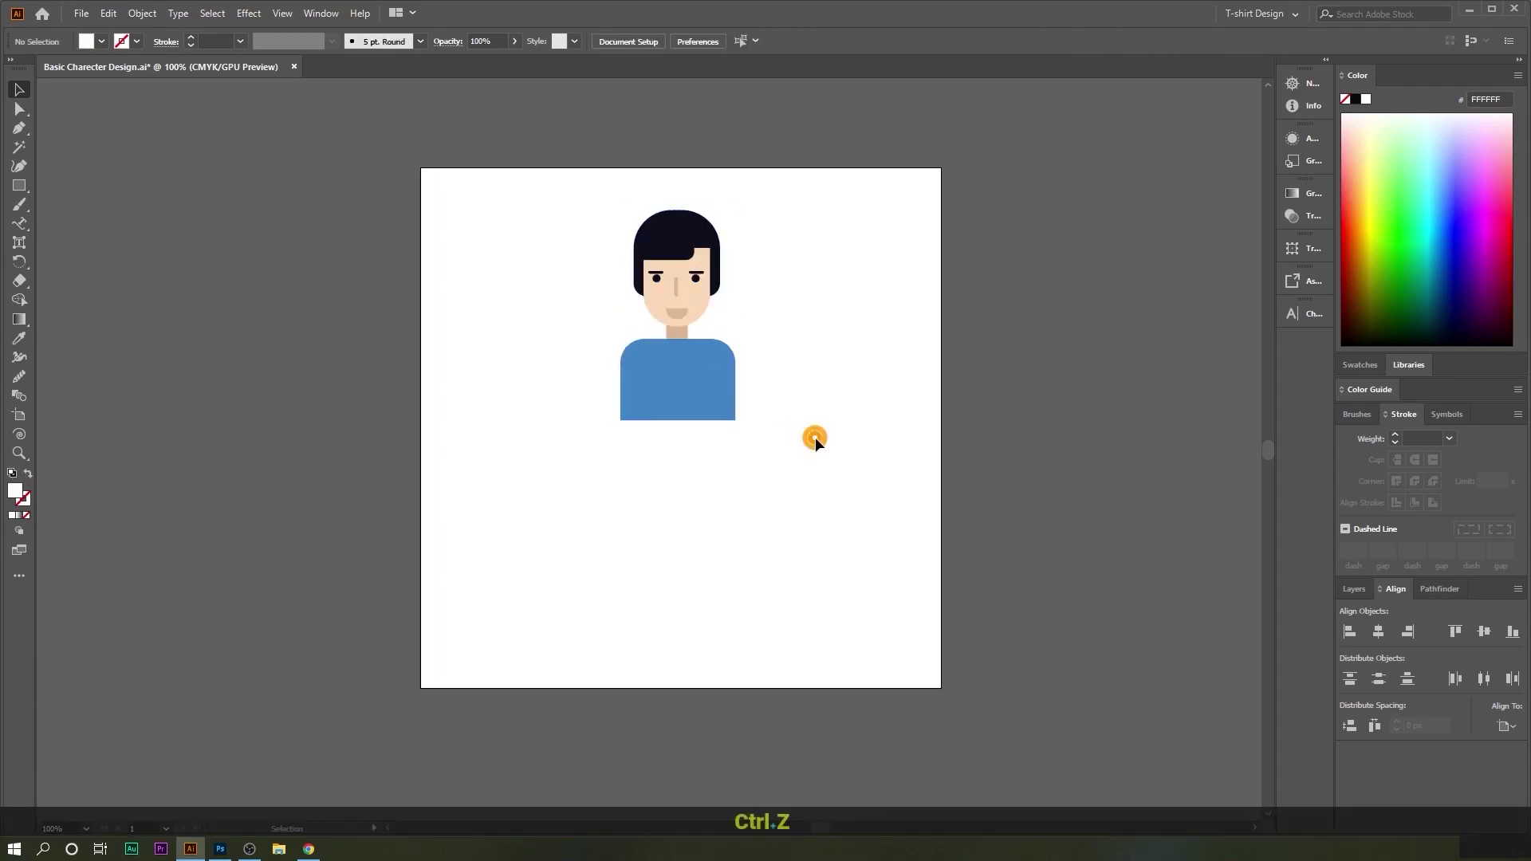
# Step: Group all the parts of the character together
pyautogui.moveTo(560, 174); pyautogui.dragTo(811, 467)
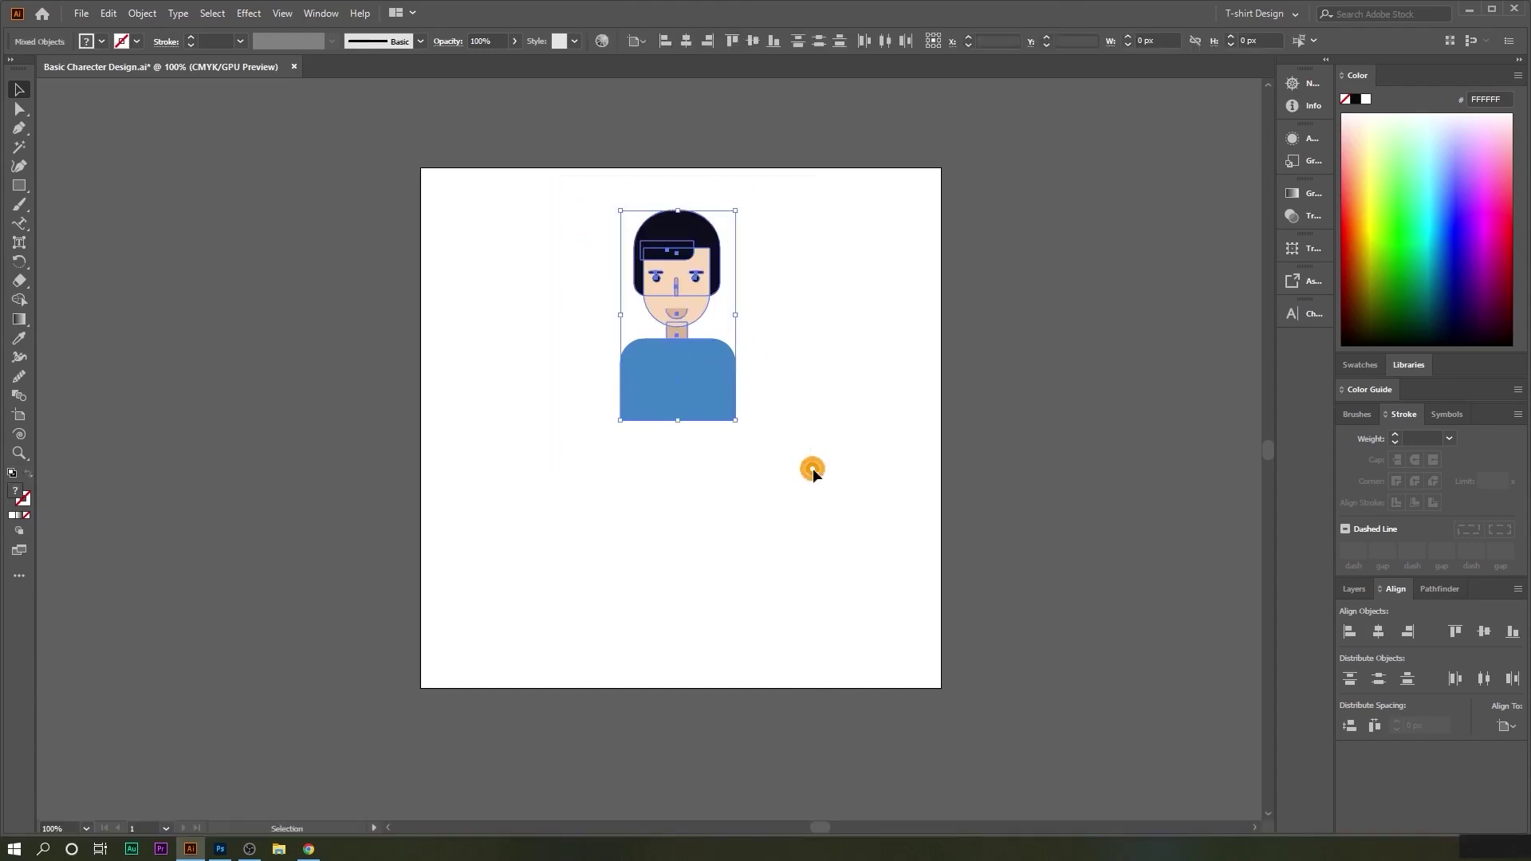
pyautogui.click(142, 12)
pyautogui.click(169, 127)
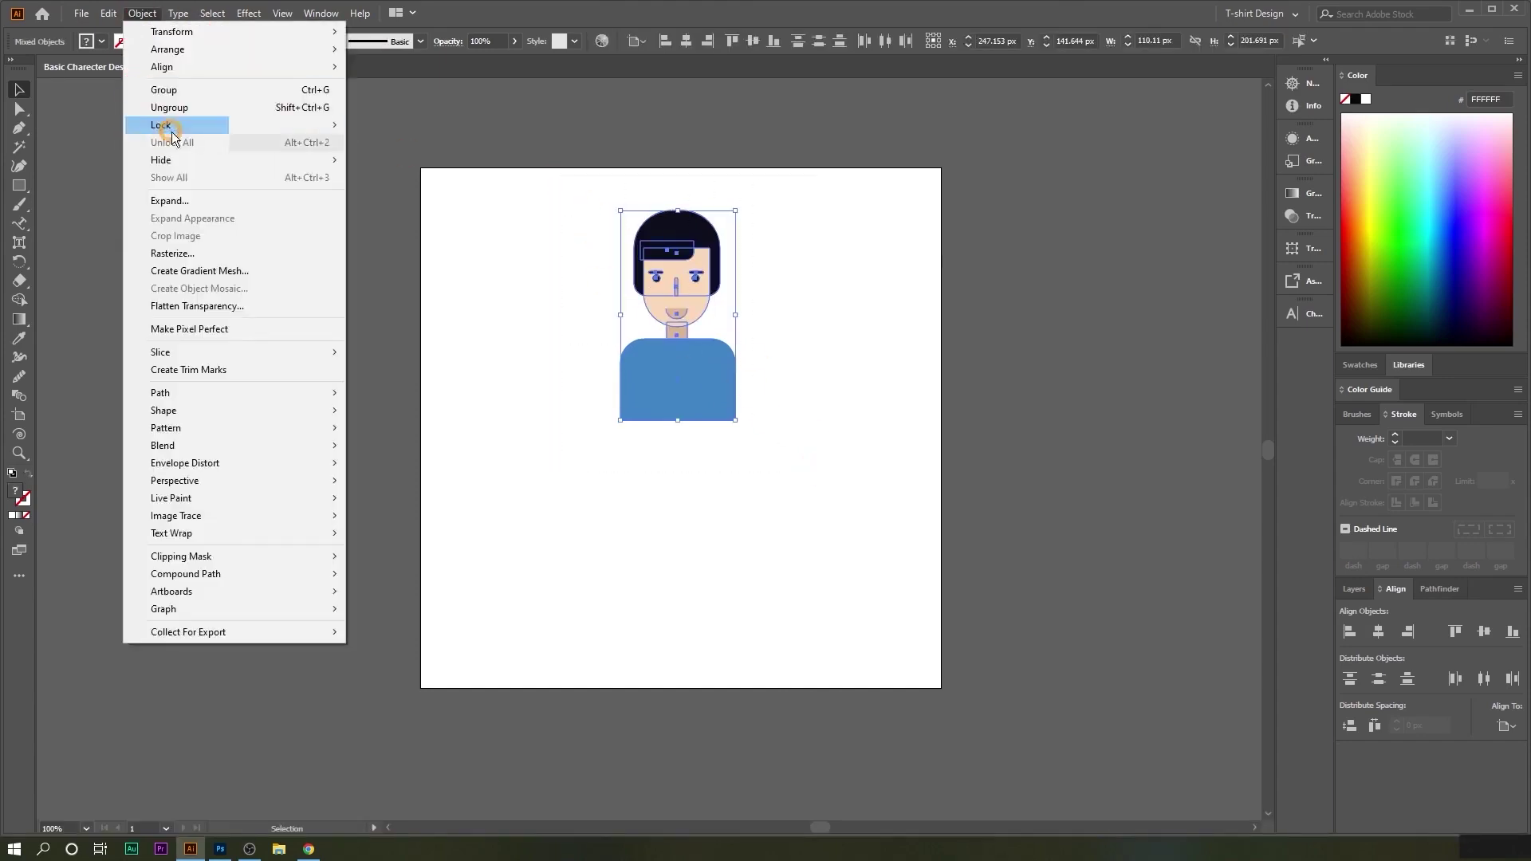
pyautogui.click(171, 90)
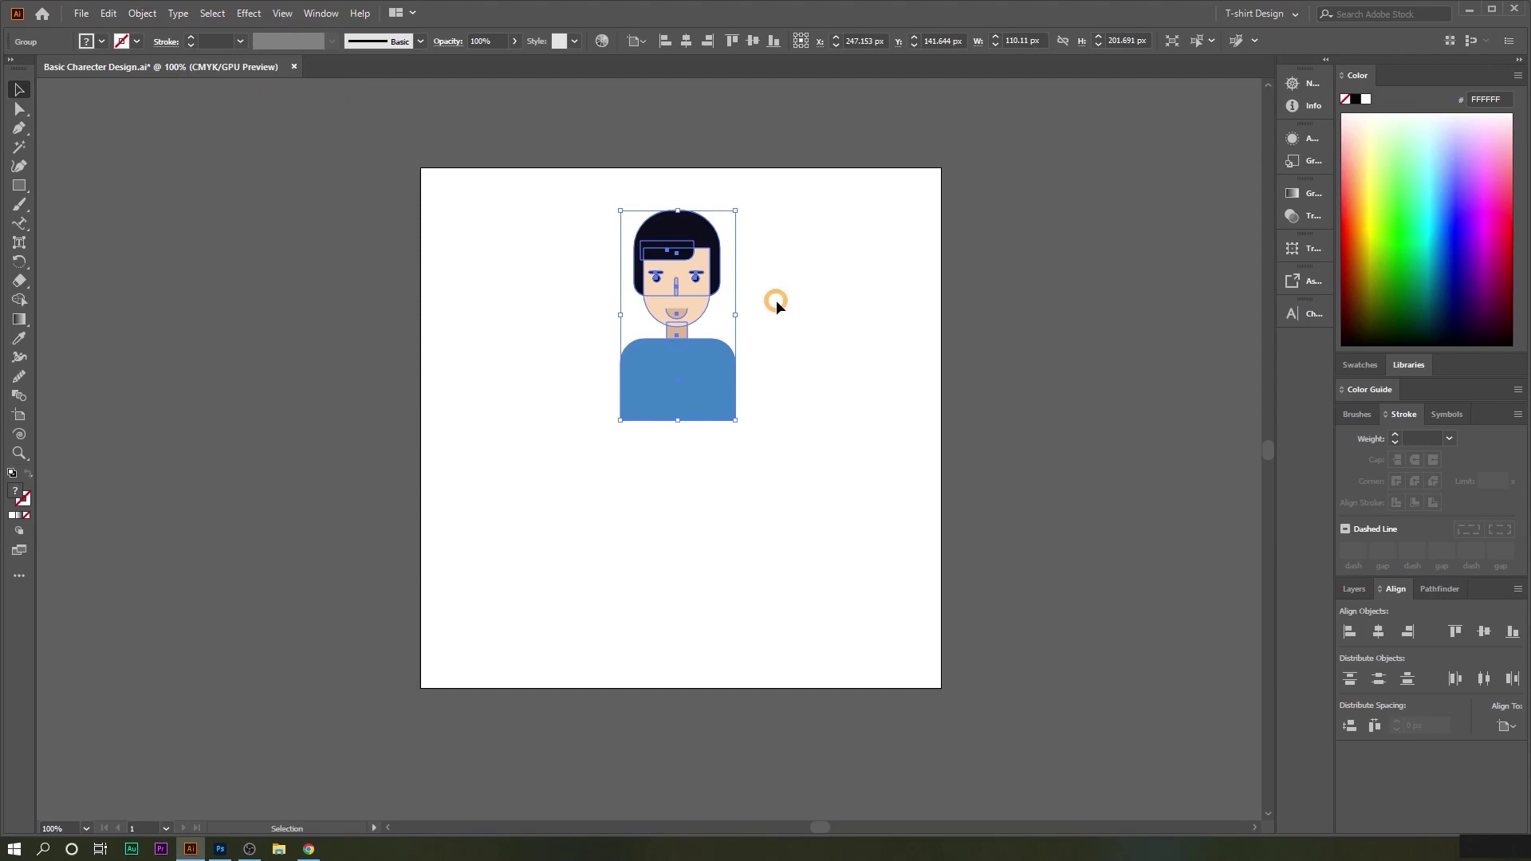
# Step: Center the character group horizontally and vertically on the artboard, and enlarge it proportionally from its center to about 224 × 410 px
pyautogui.click(687, 39)
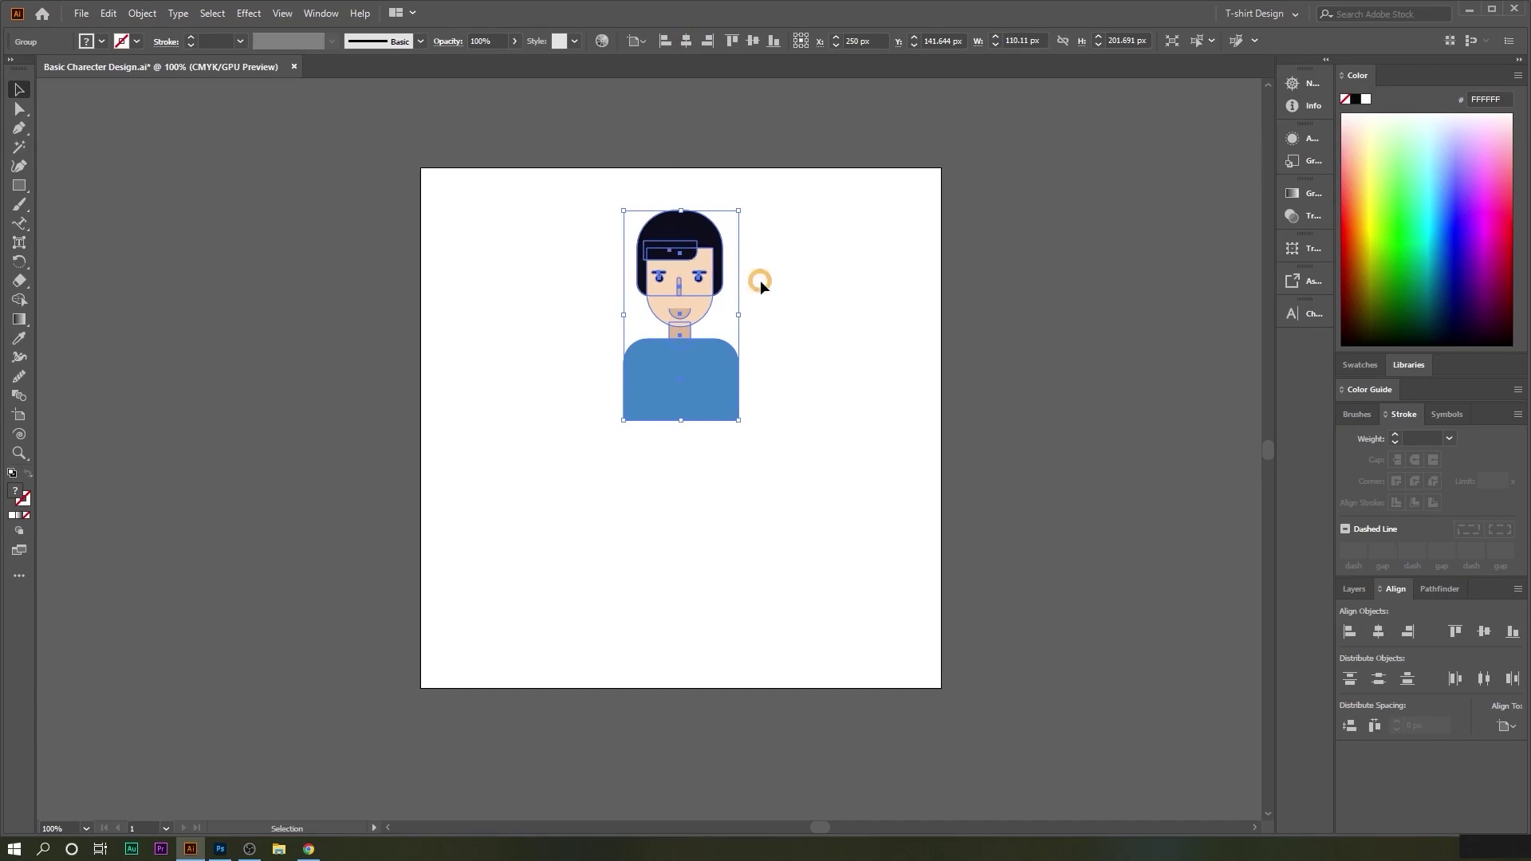
pyautogui.click(753, 41)
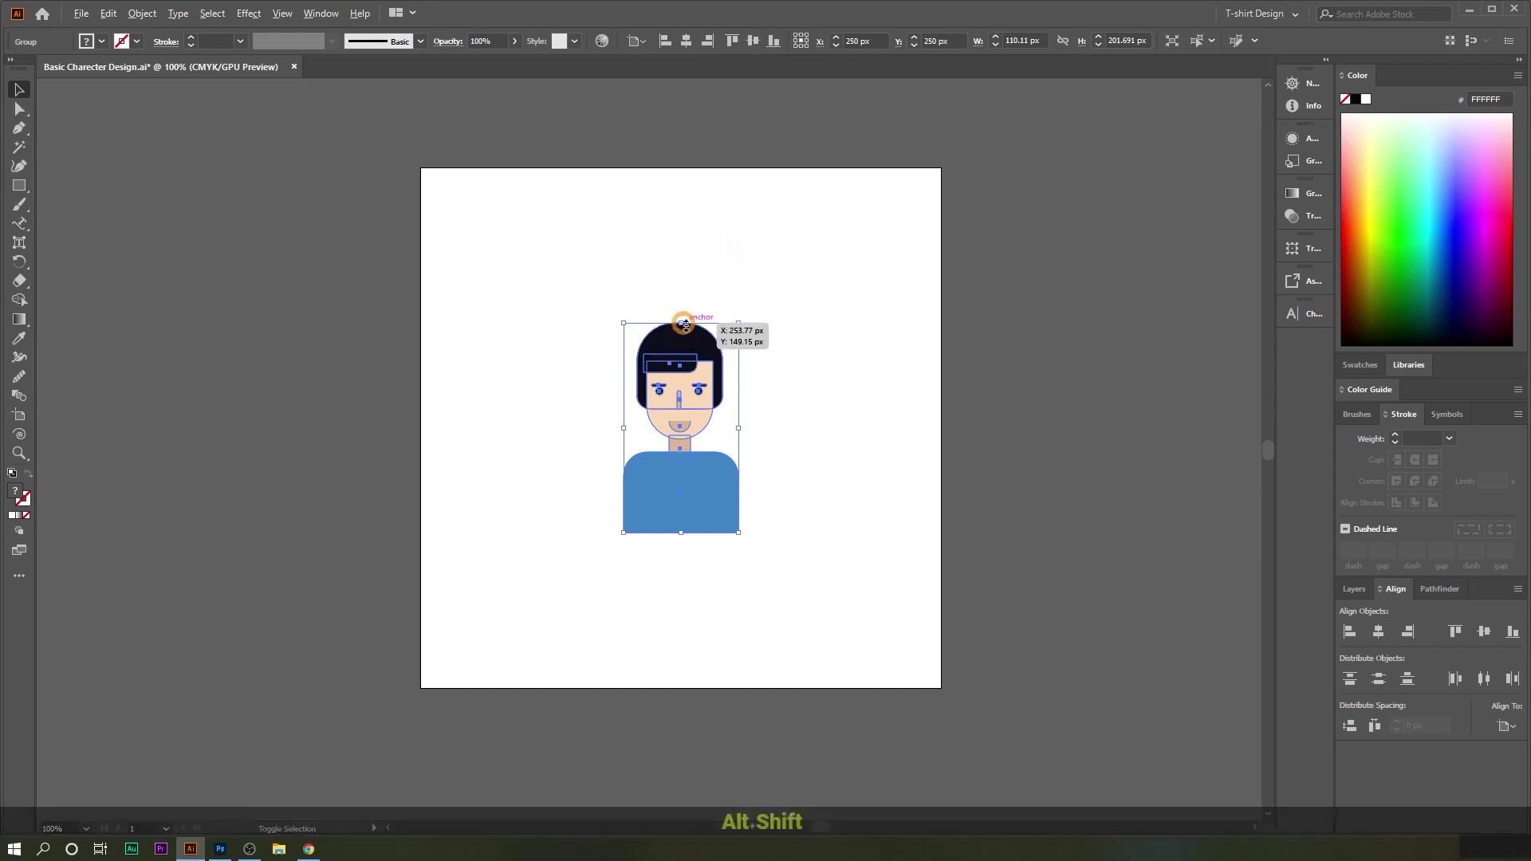
pyautogui.moveTo(685, 326); pyautogui.dragTo(723, 214)
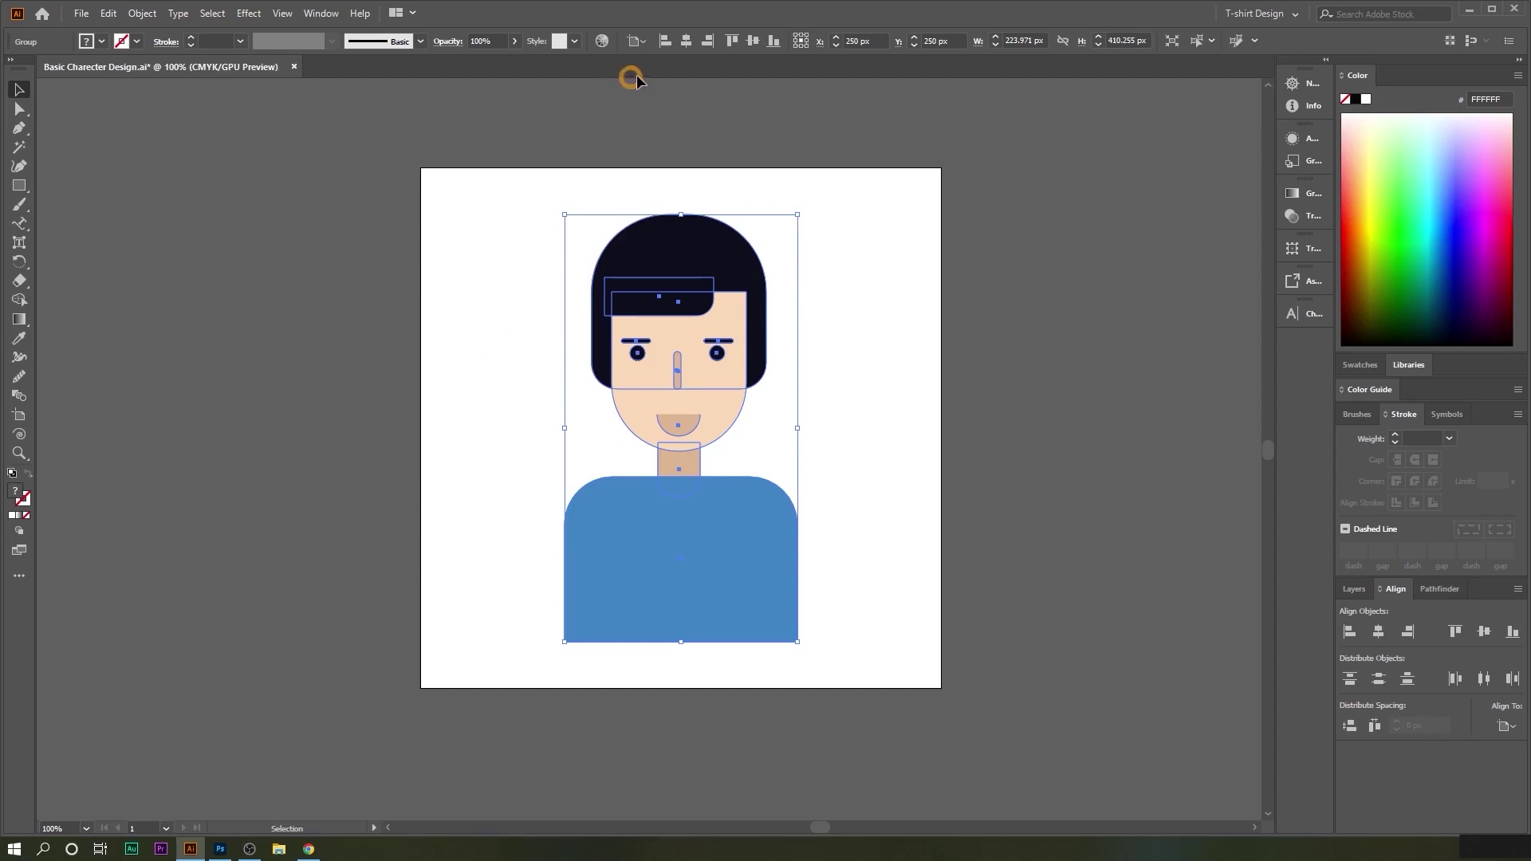
# Step: Align the character group to the artboard's left edge and to its right edge
pyautogui.click(665, 42)
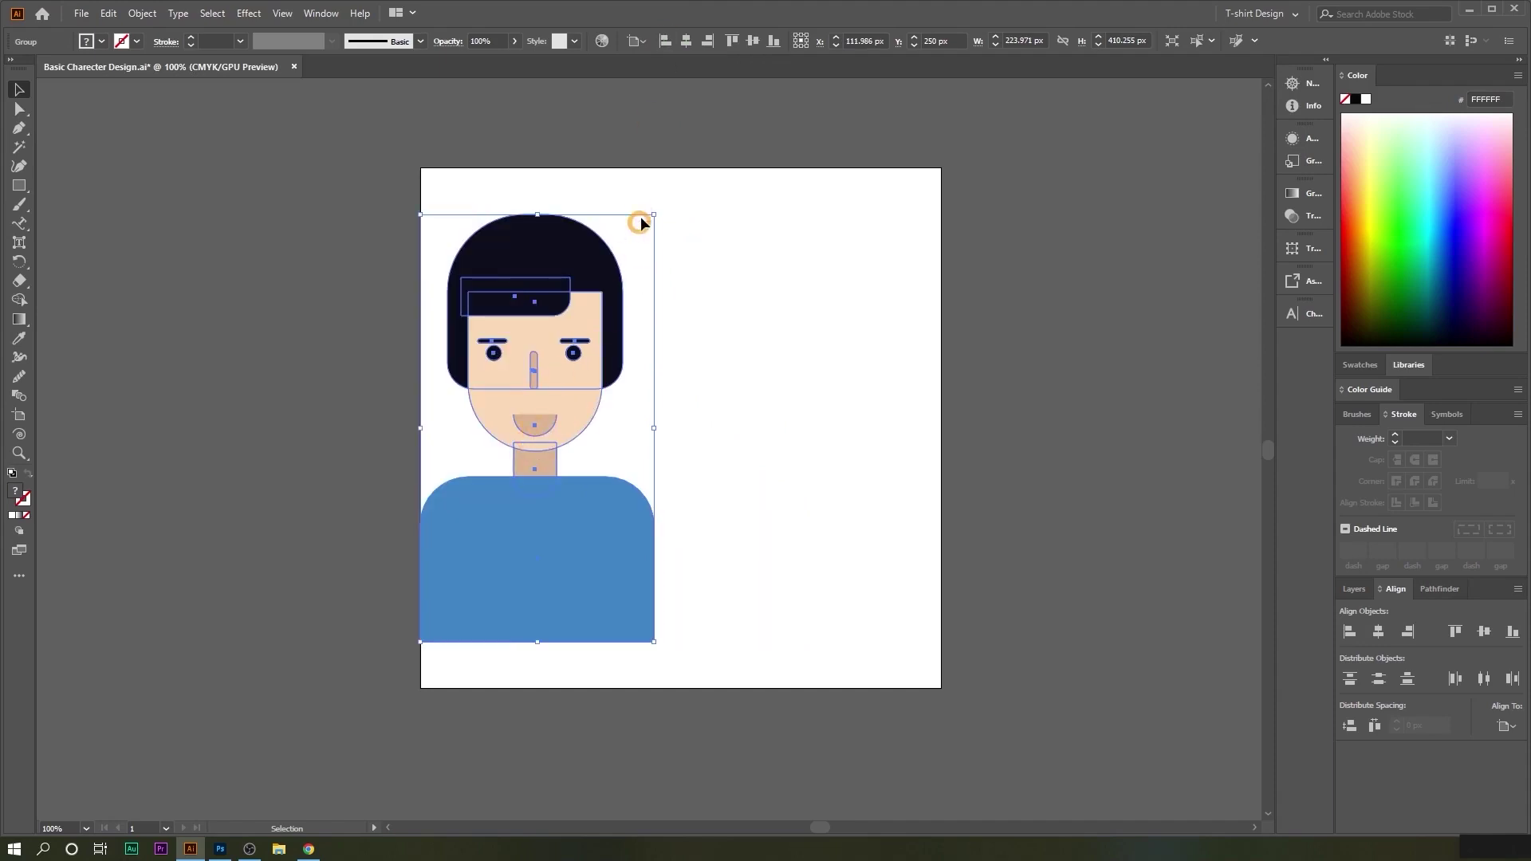
pyautogui.click(712, 39)
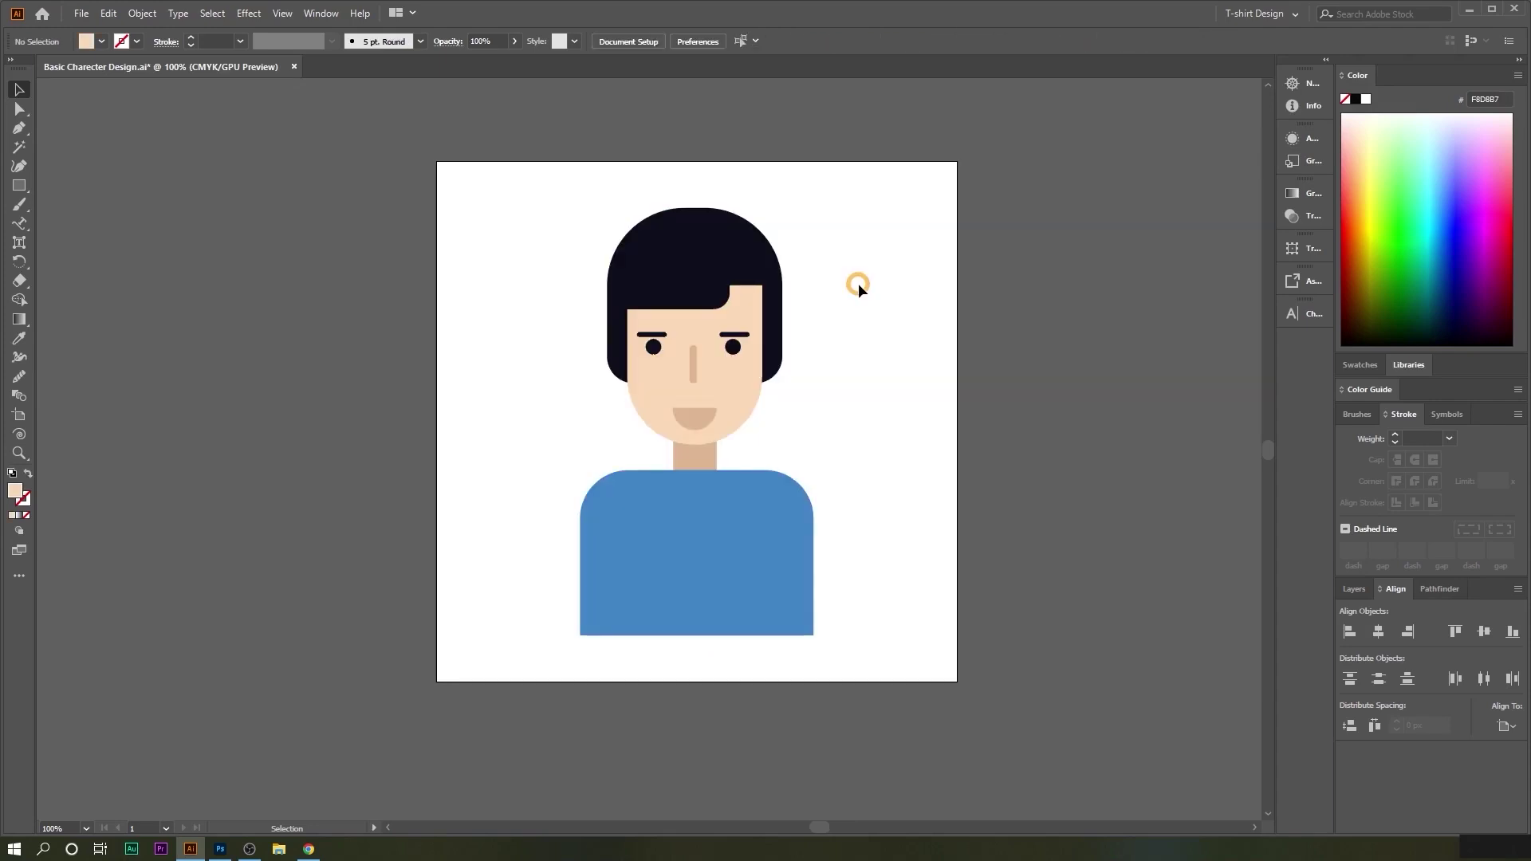
# Step: Ungroup the character into its separate parts
pyautogui.click(724, 261)
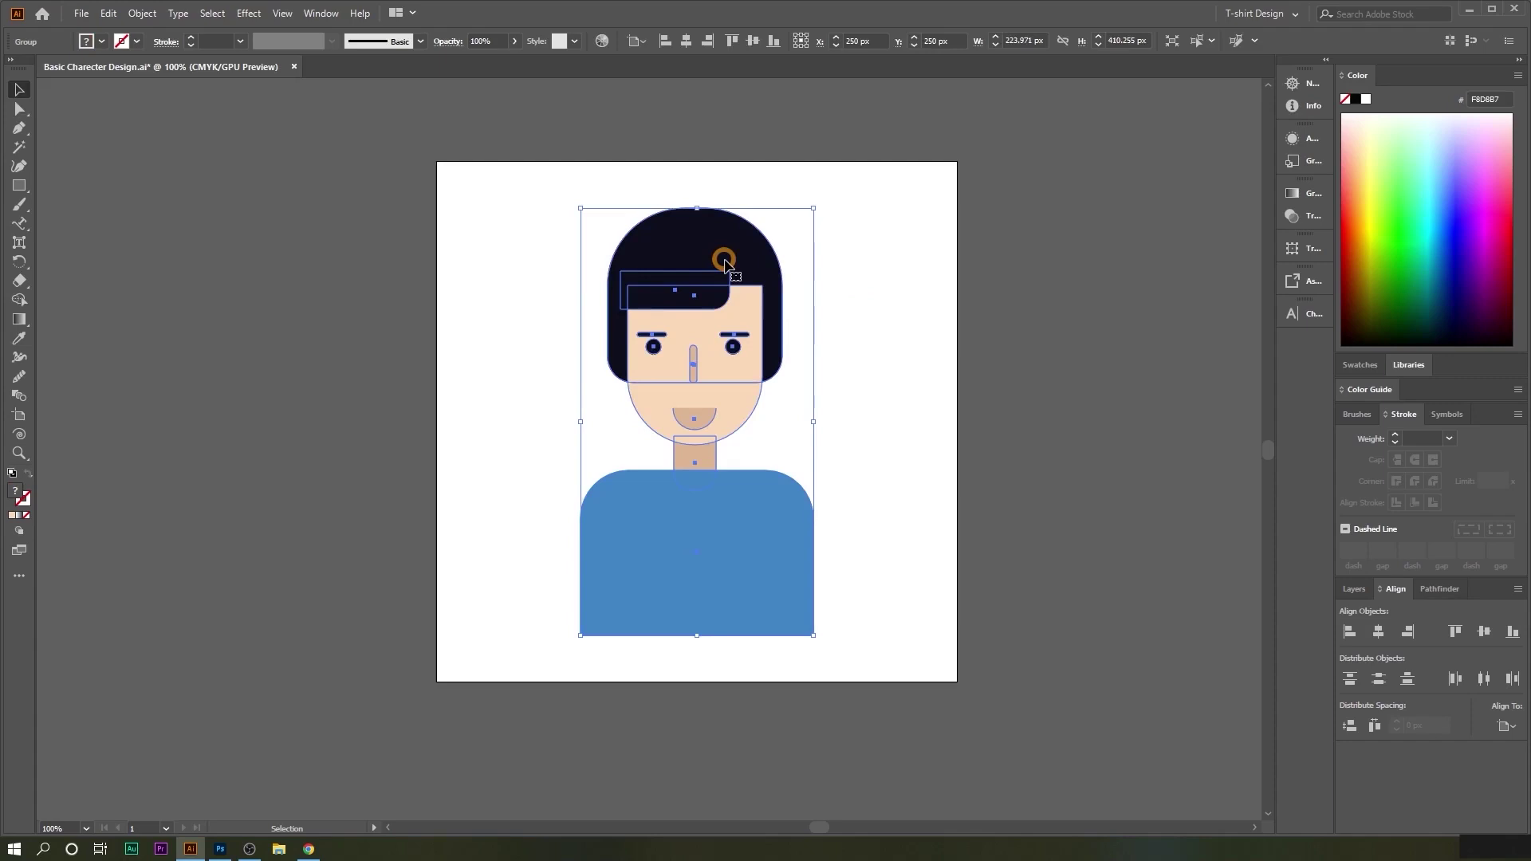
pyautogui.rightClick(724, 262)
pyautogui.click(807, 391)
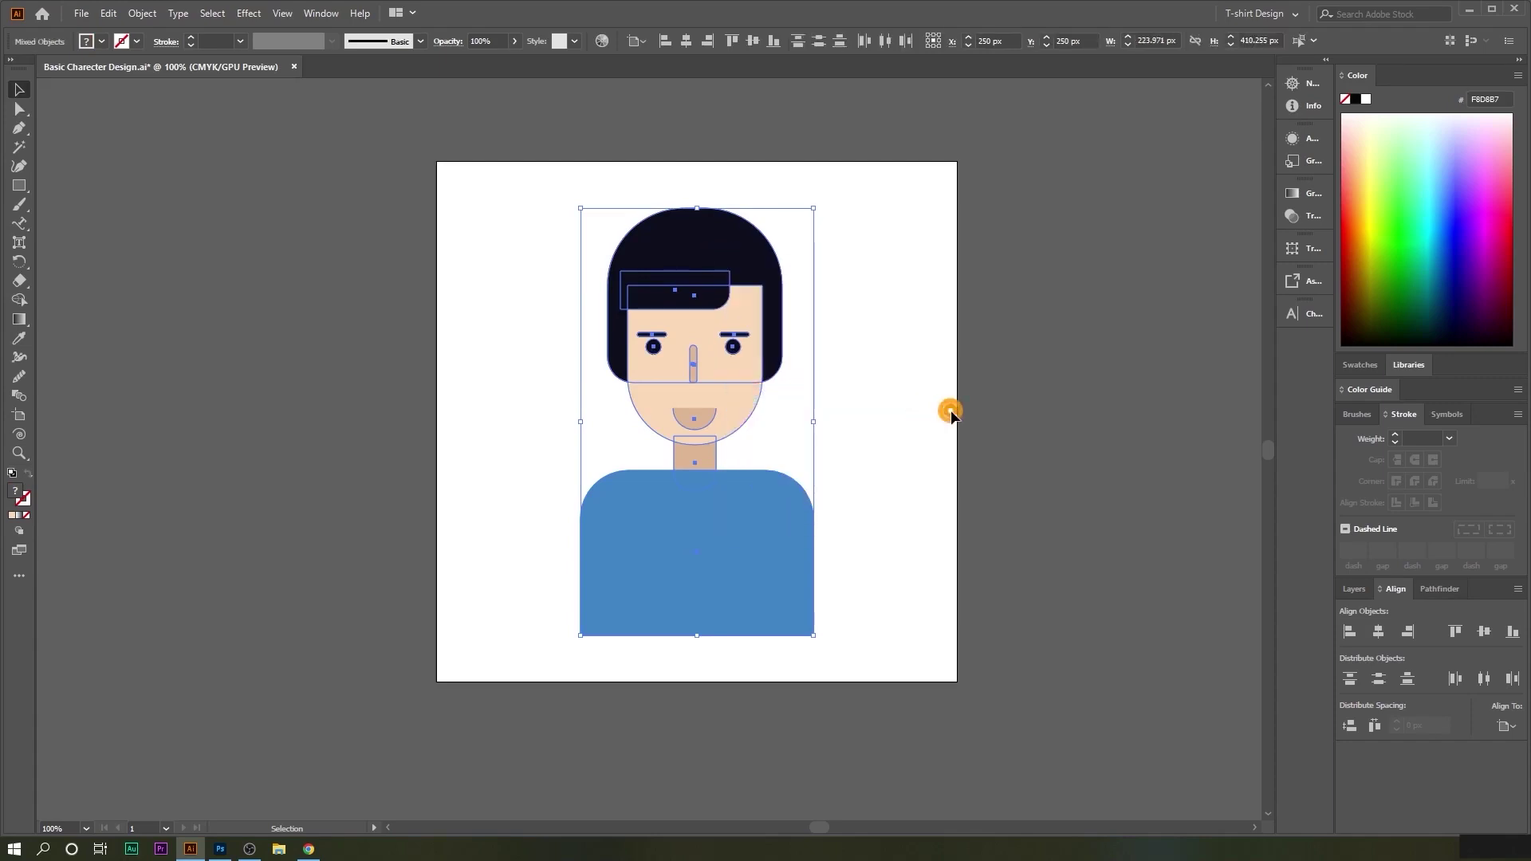
pyautogui.click(950, 412)
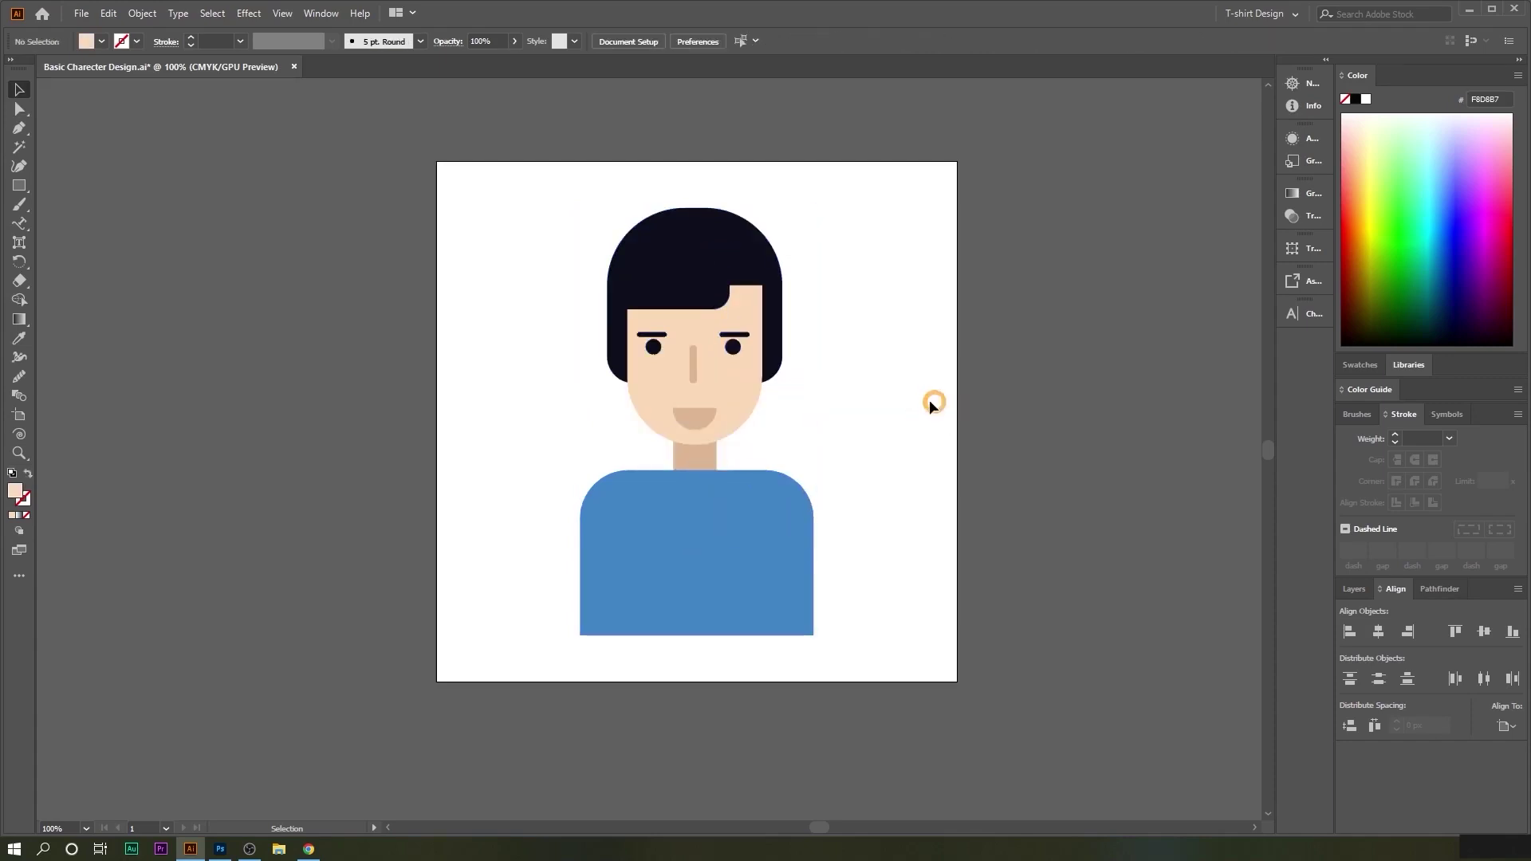
# Step: Center the main hair shape, face, mouth, nose and neck horizontally on the blue shirt, using the shirt as the key object
pyautogui.click(708, 557)
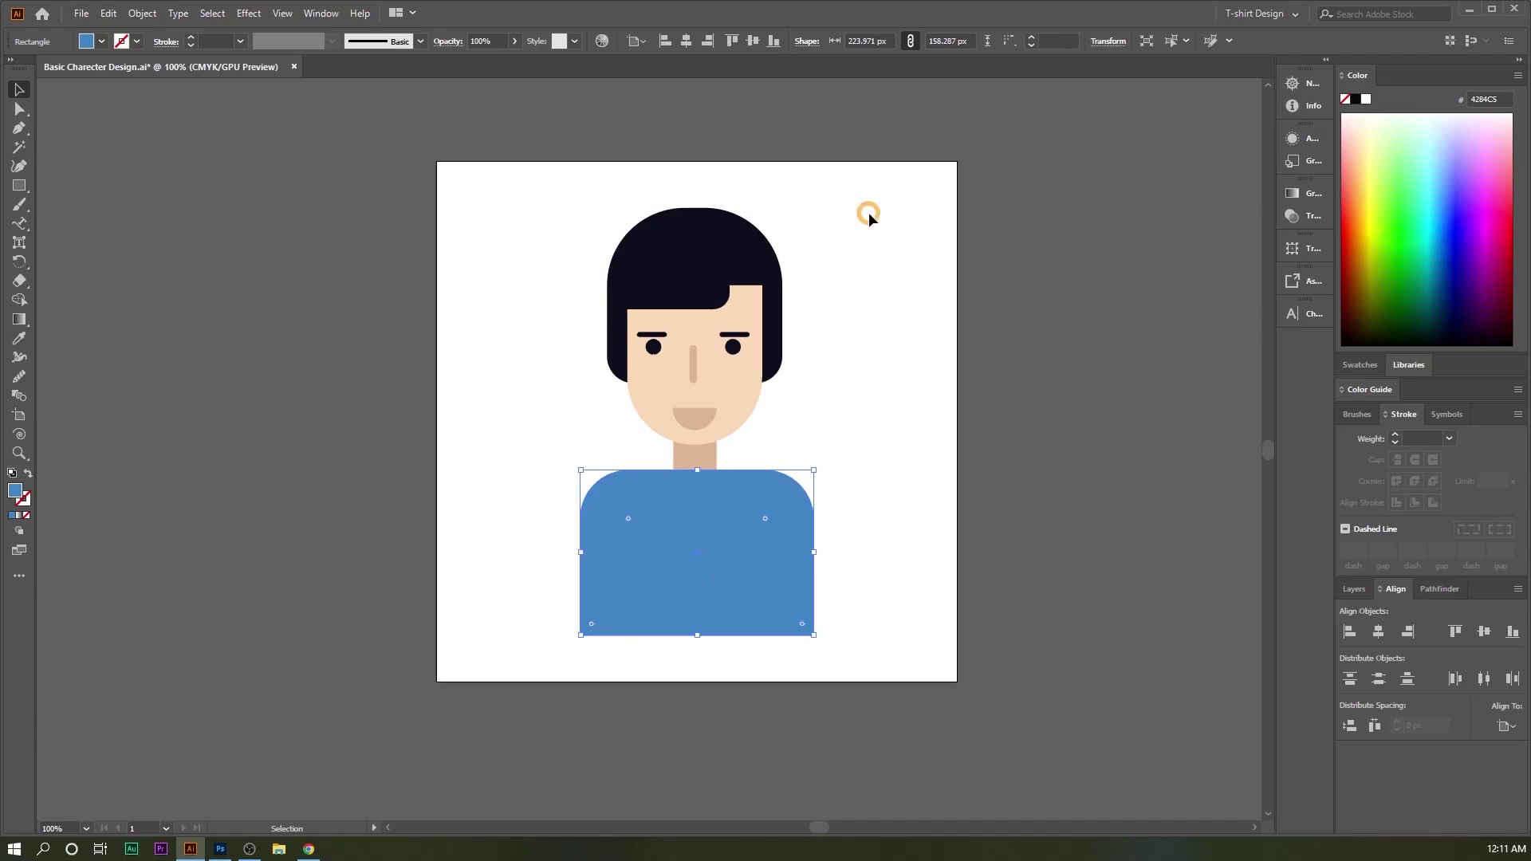
pyautogui.click(735, 224)
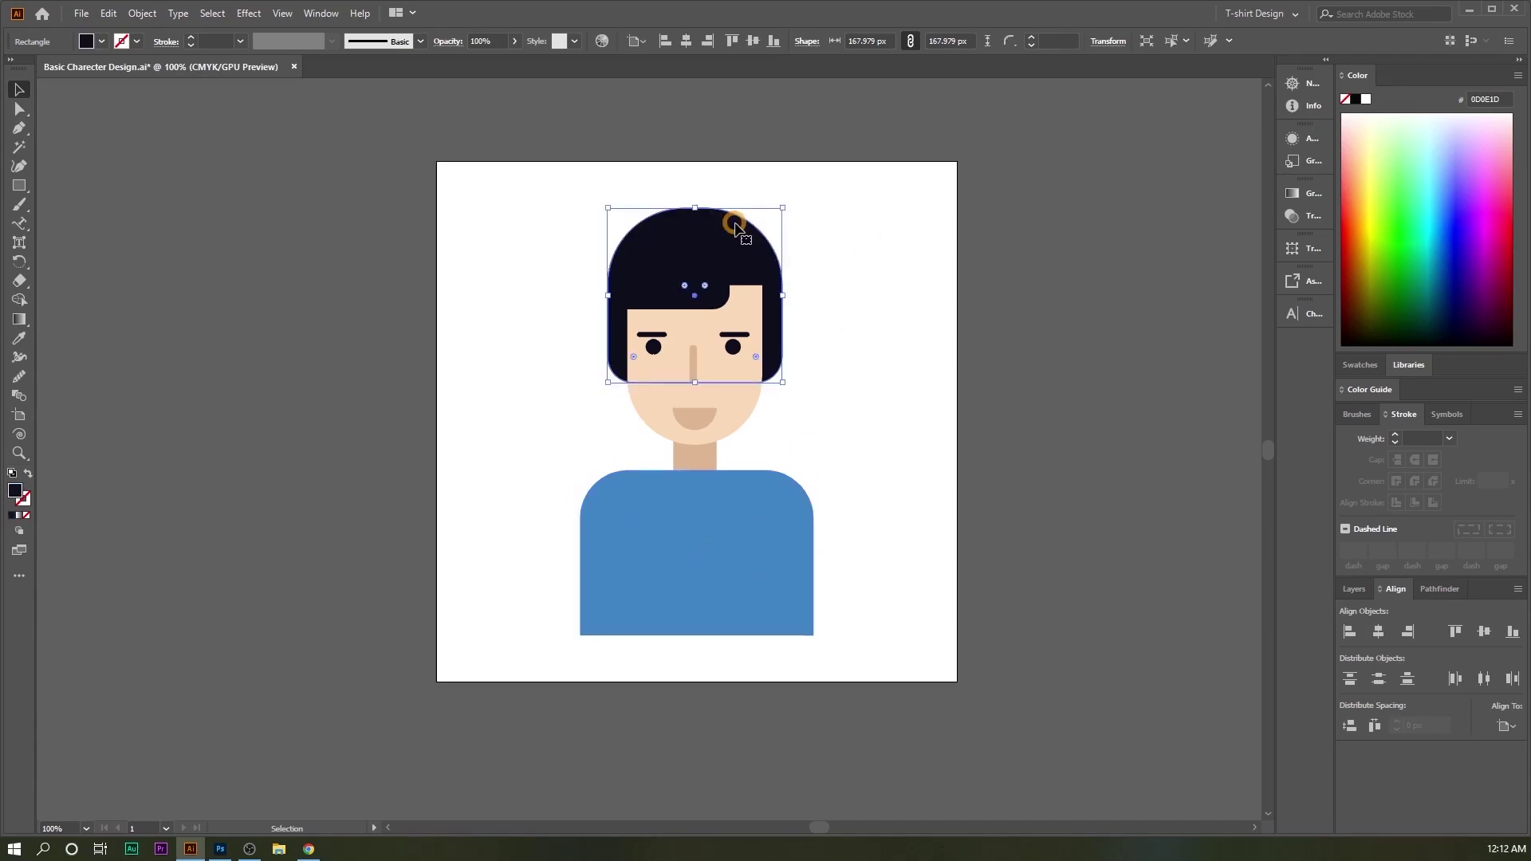
pyautogui.keyDown('shift'); pyautogui.click(710, 335); pyautogui.keyUp('shift')
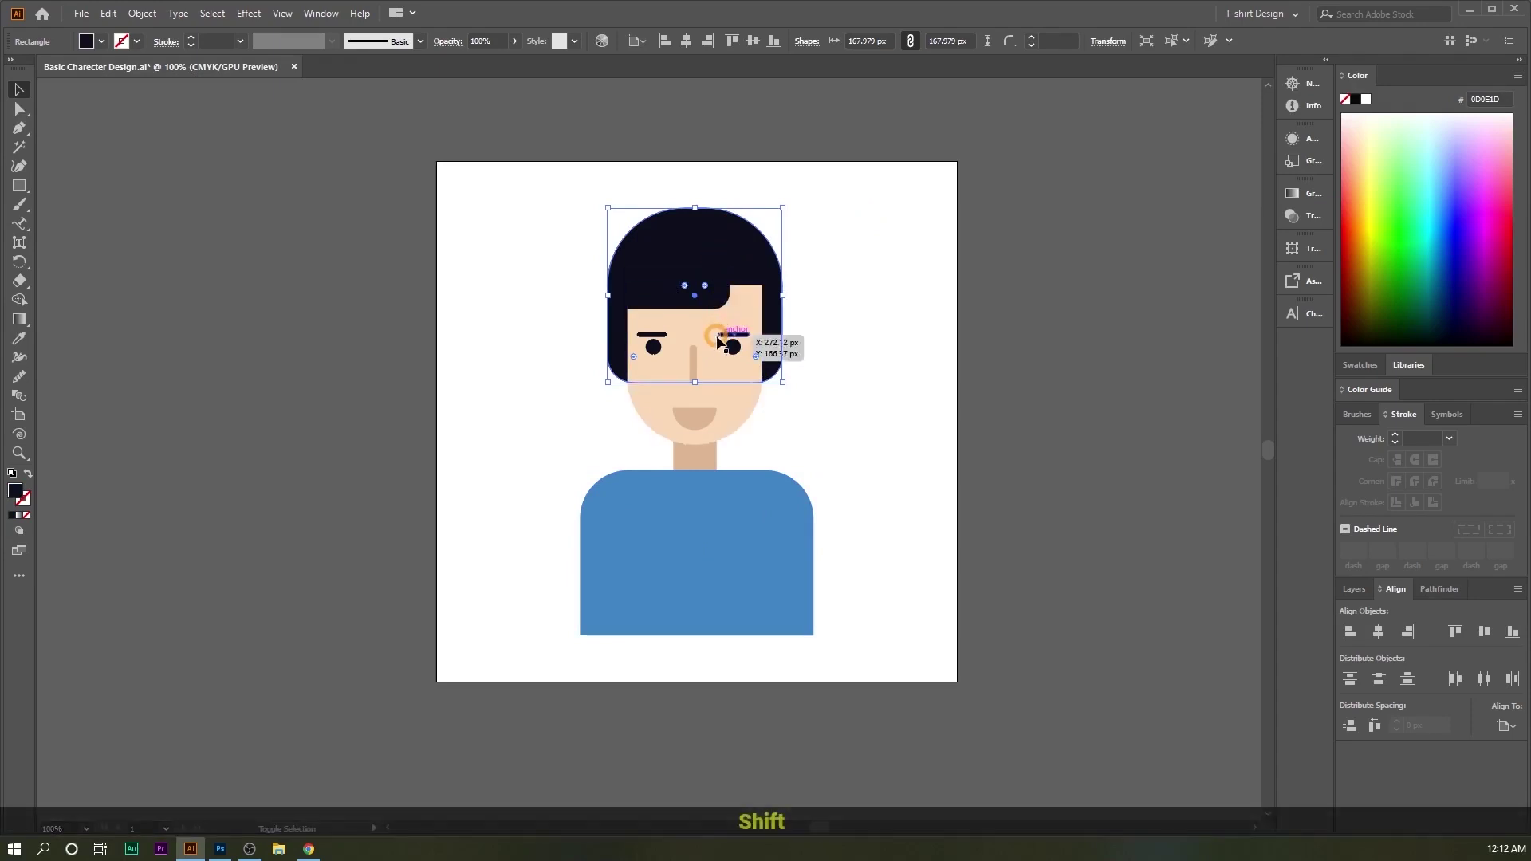
pyautogui.keyDown('shift'); pyautogui.click(705, 422); pyautogui.keyUp('shift')
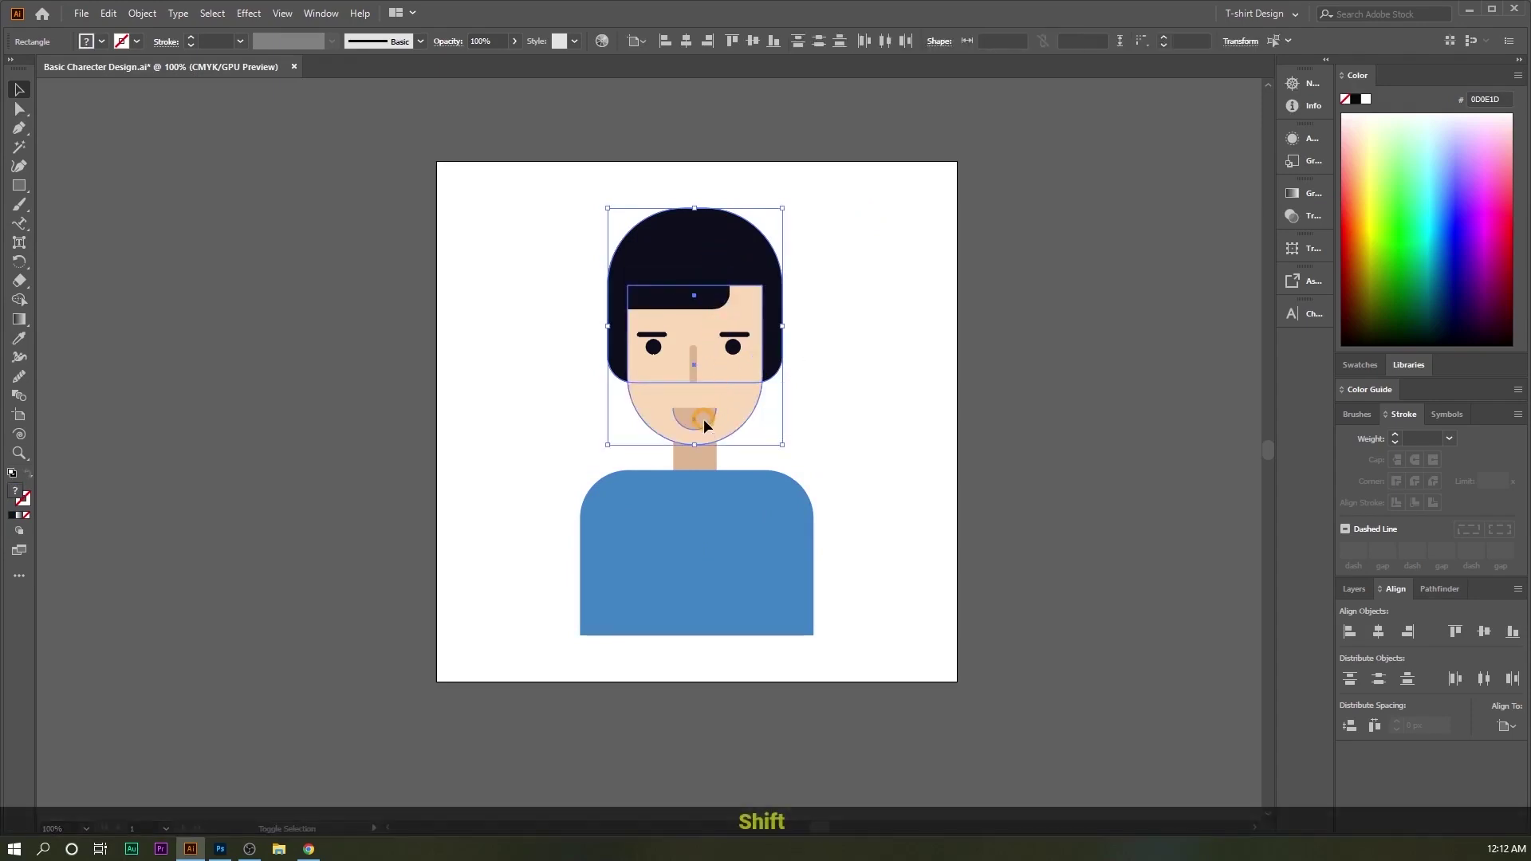
pyautogui.keyDown('shift'); pyautogui.click(697, 370); pyautogui.keyUp('shift')
pyautogui.keyDown('shift'); pyautogui.click(711, 466); pyautogui.keyUp('shift')
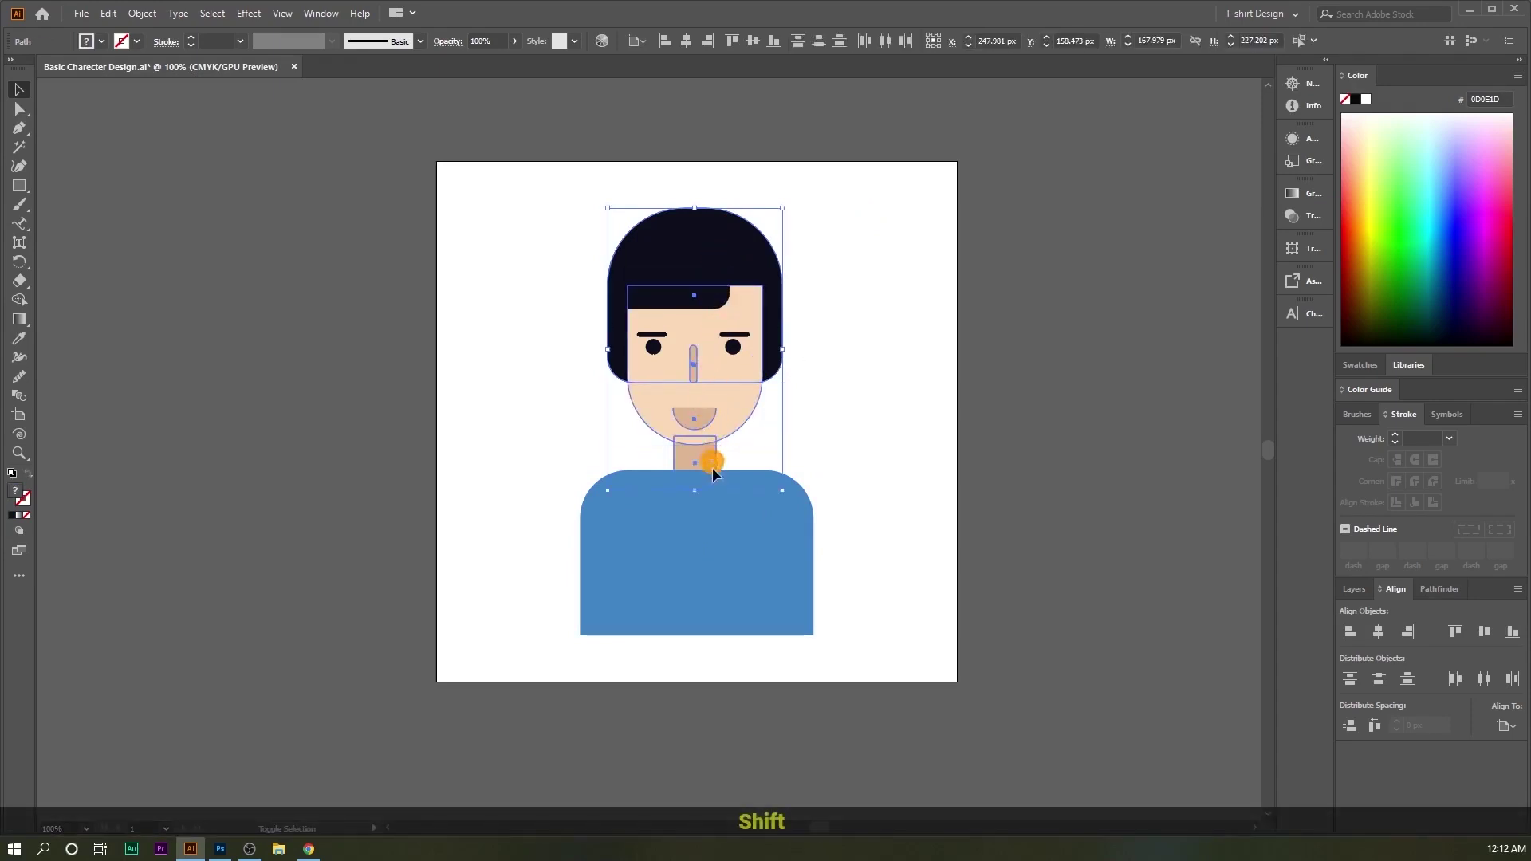
pyautogui.keyDown('shift'); pyautogui.click(715, 536); pyautogui.keyUp('shift')
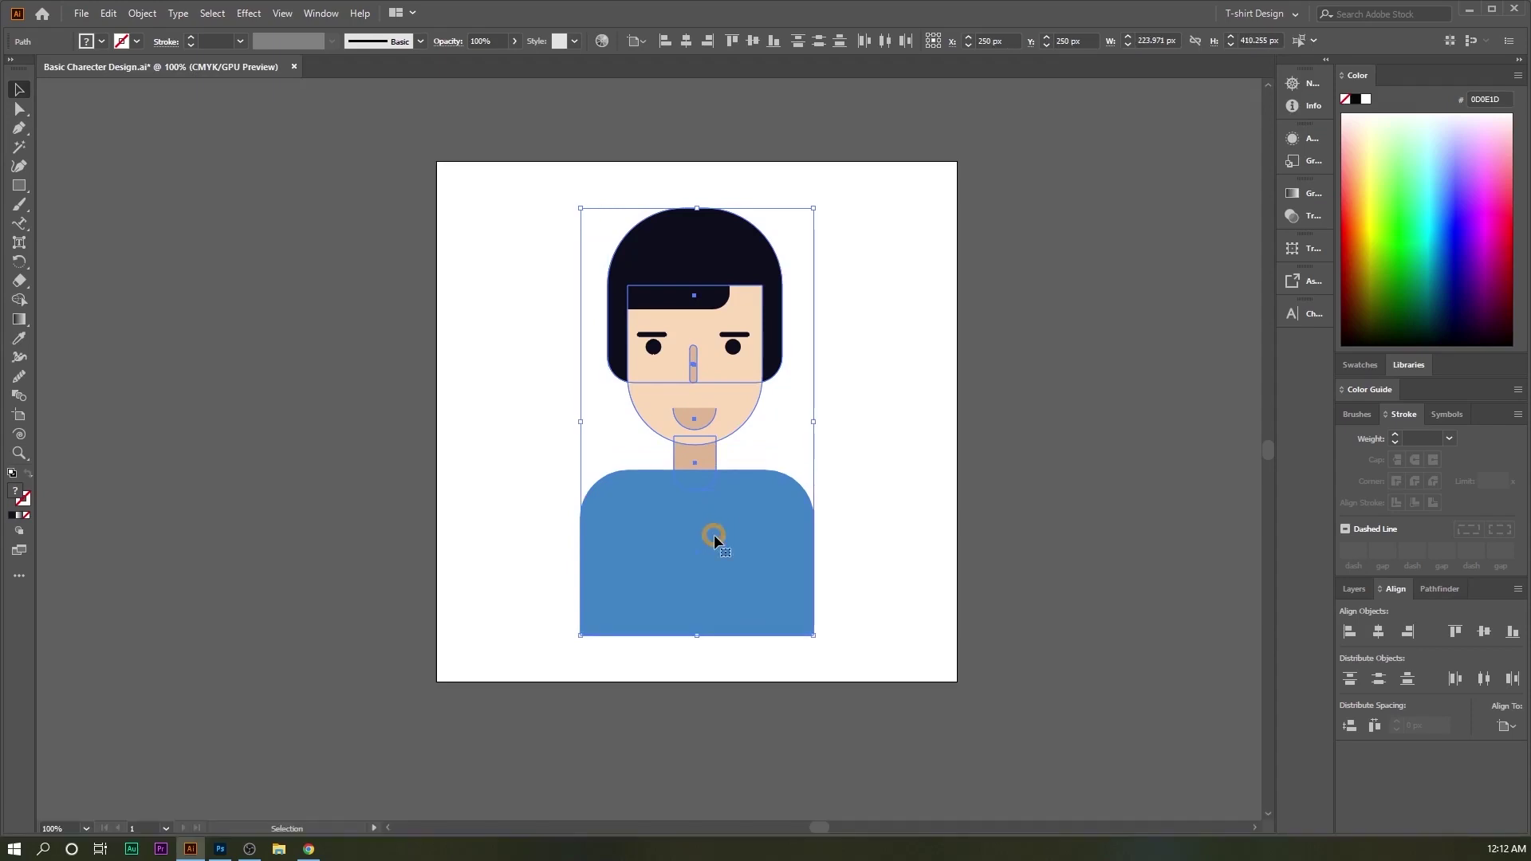
pyautogui.click(638, 41)
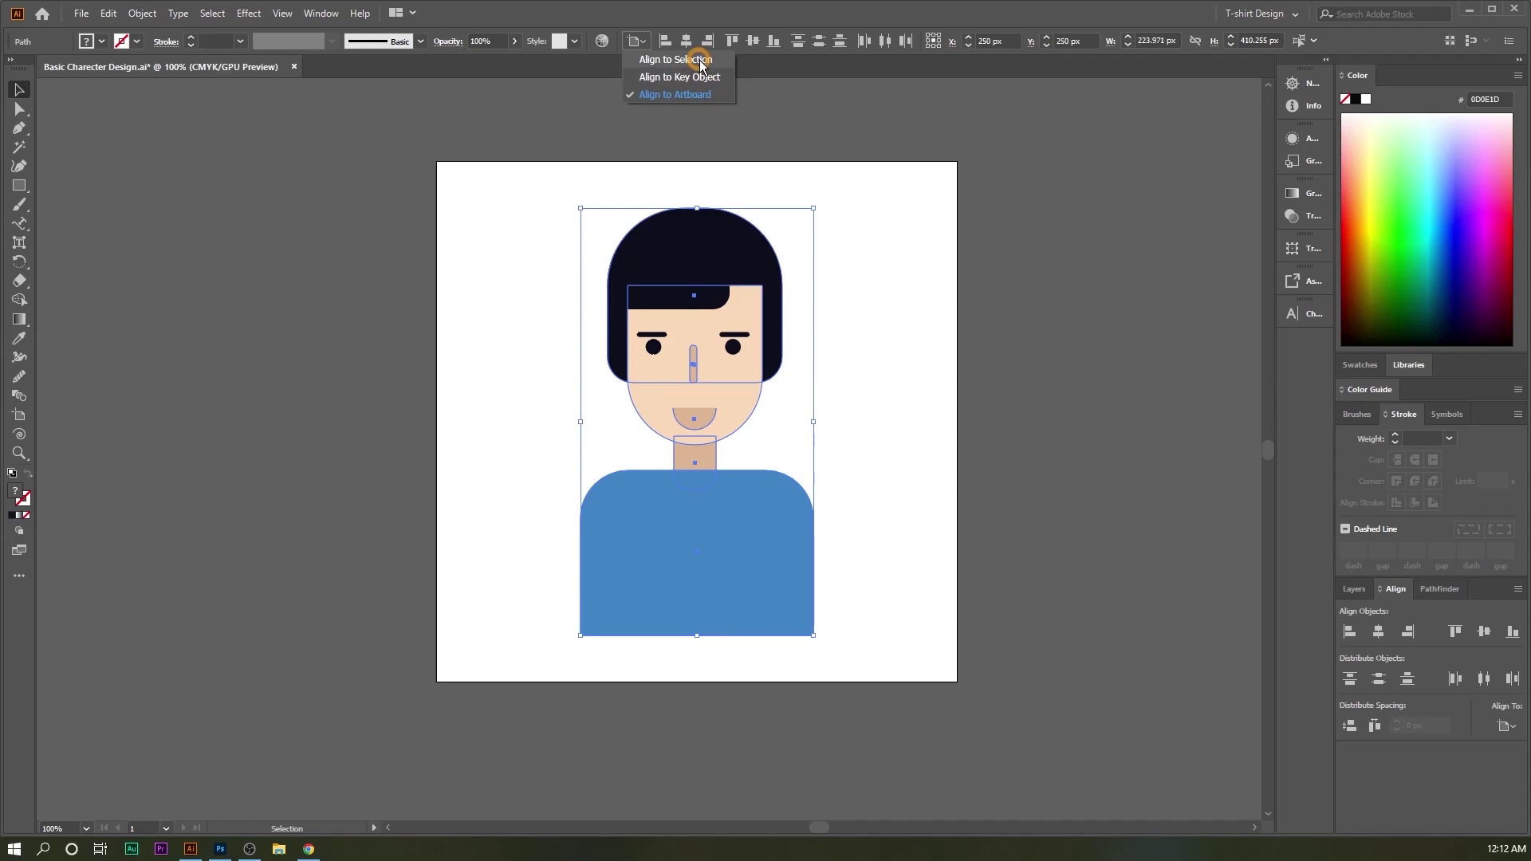
pyautogui.click(700, 62)
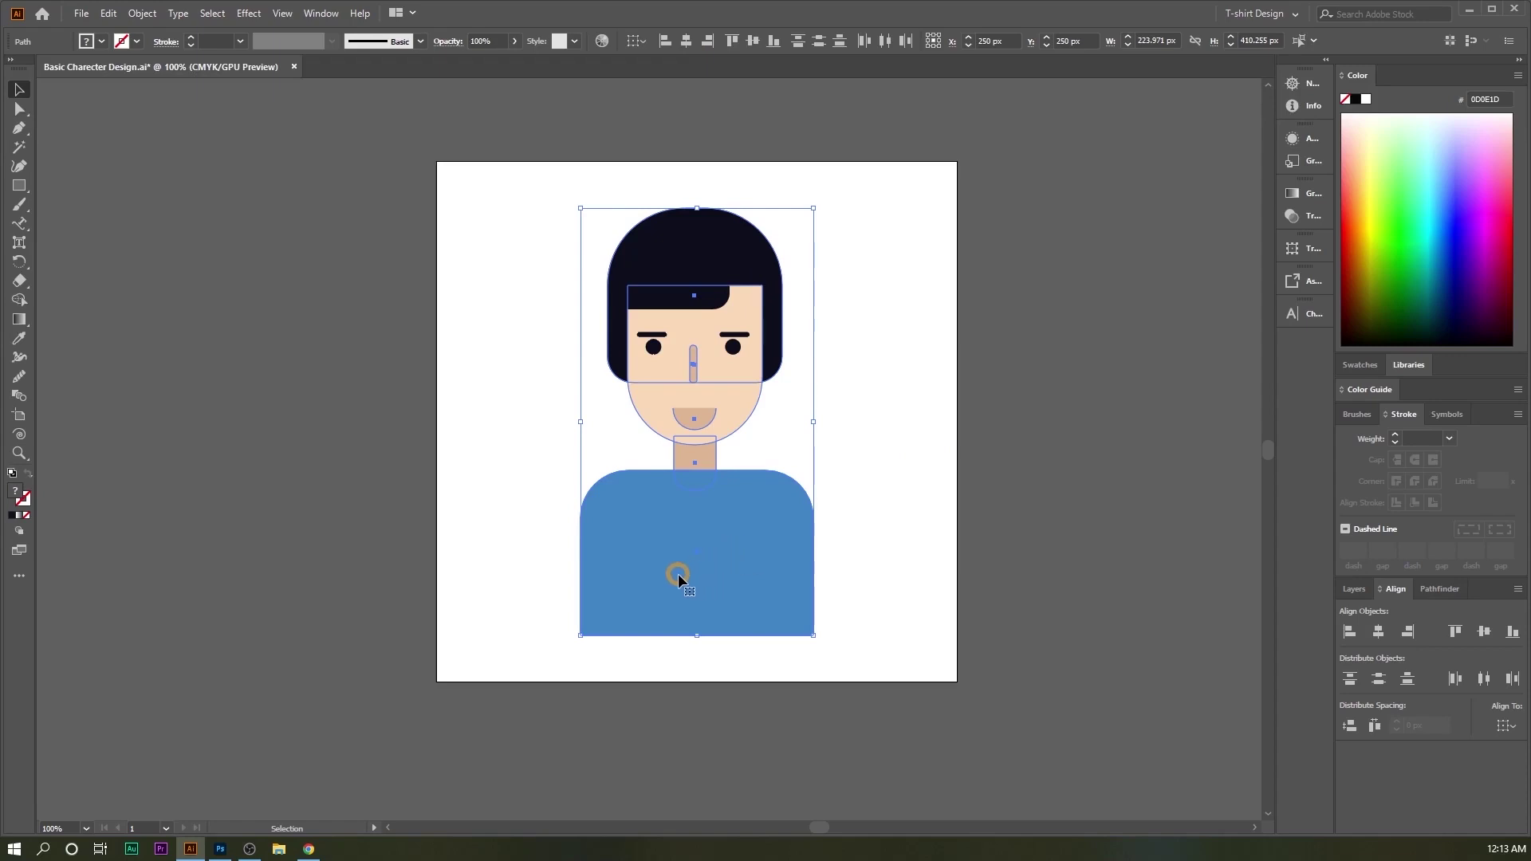
pyautogui.click(706, 534)
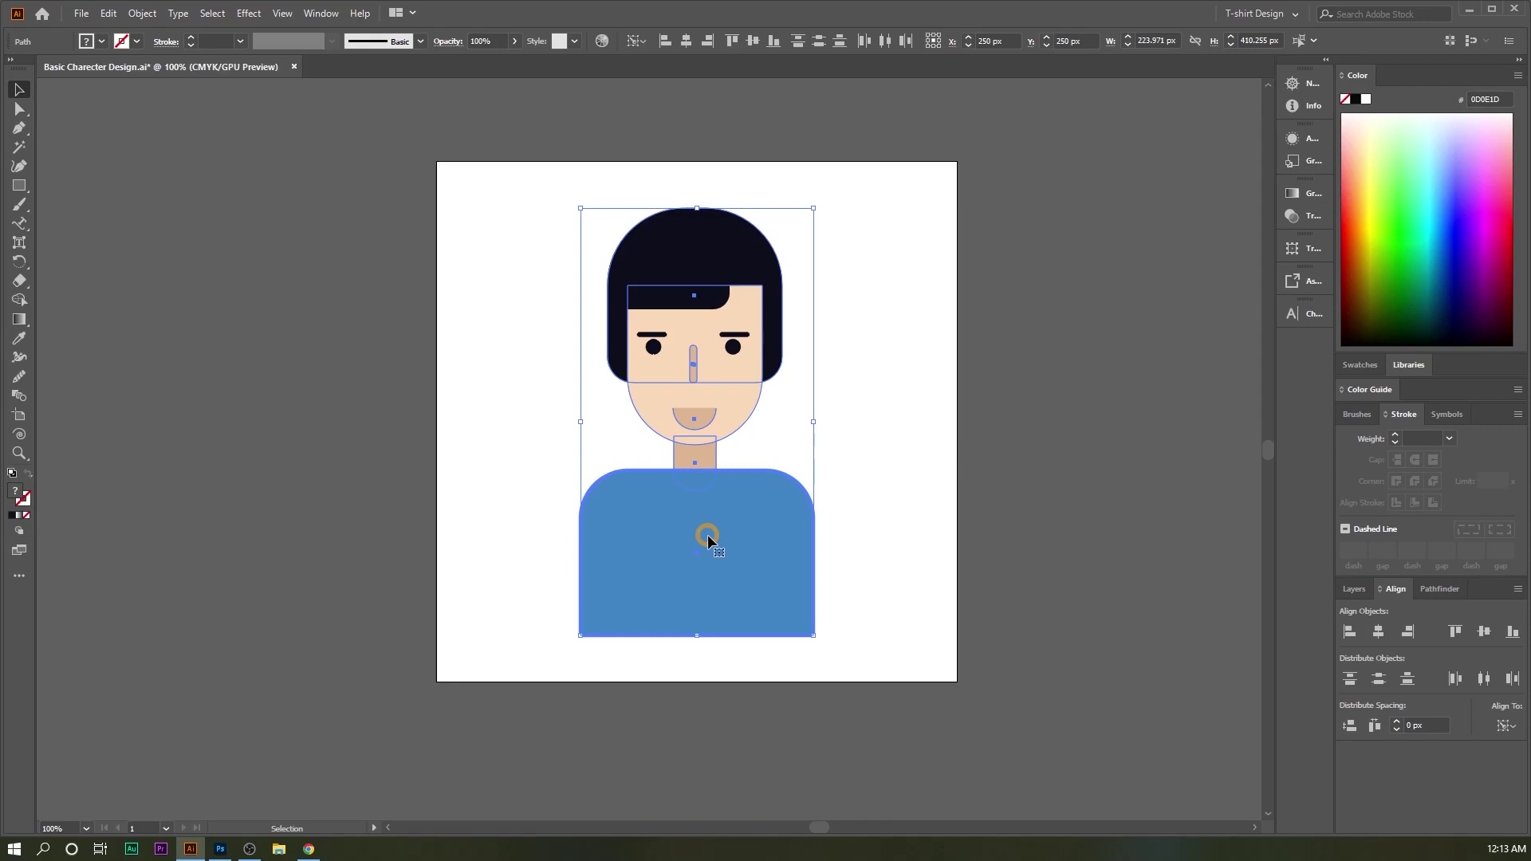
pyautogui.click(686, 41)
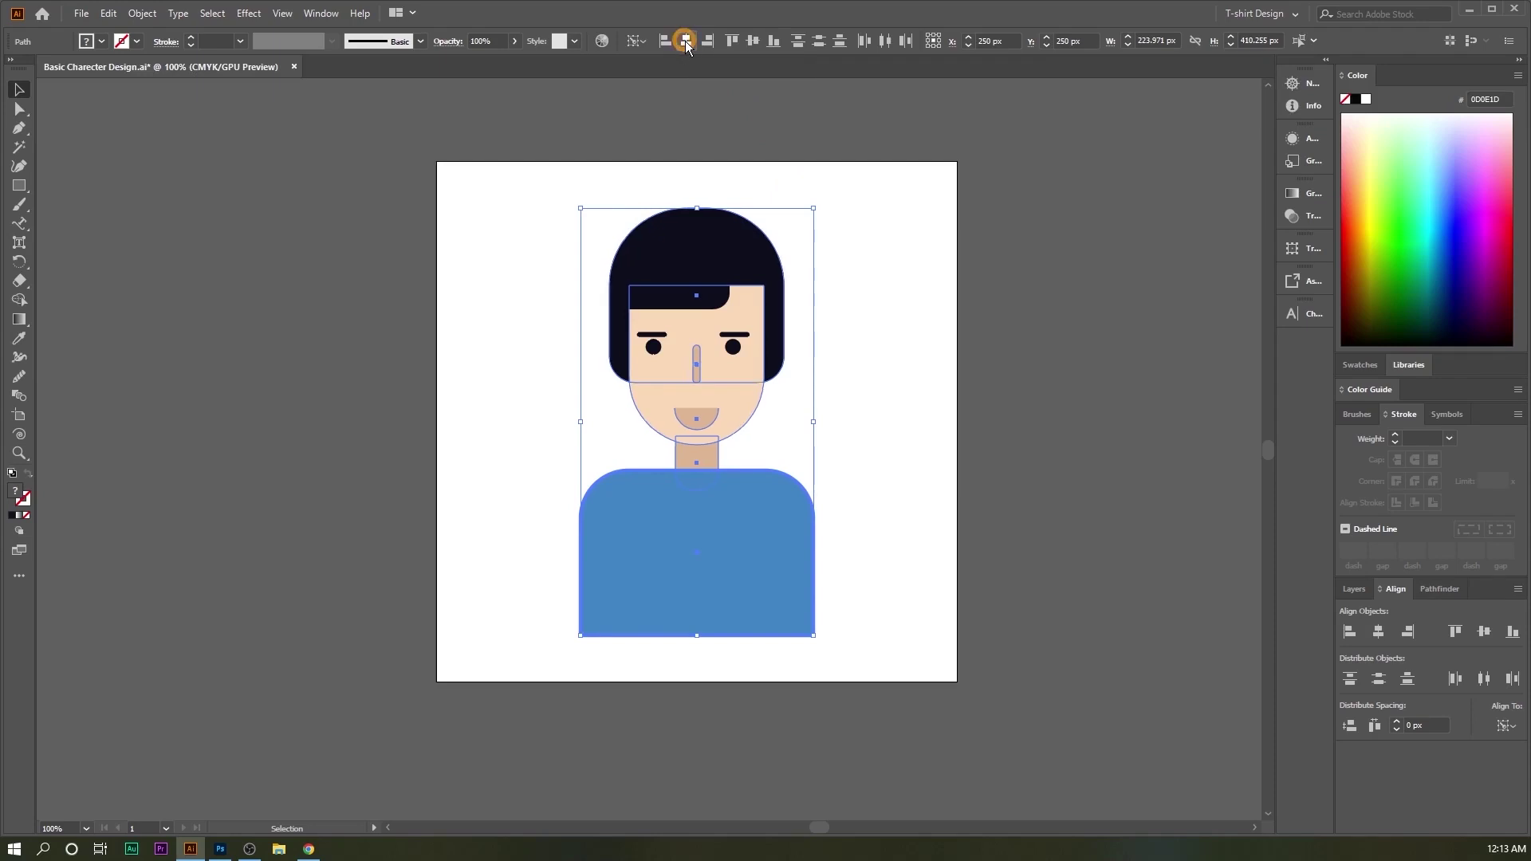
# Step: Move the right eye and eyebrow group slightly upward so it sits out of line with the left one
pyautogui.click(898, 332)
pyautogui.scroll(1, 729, 346)
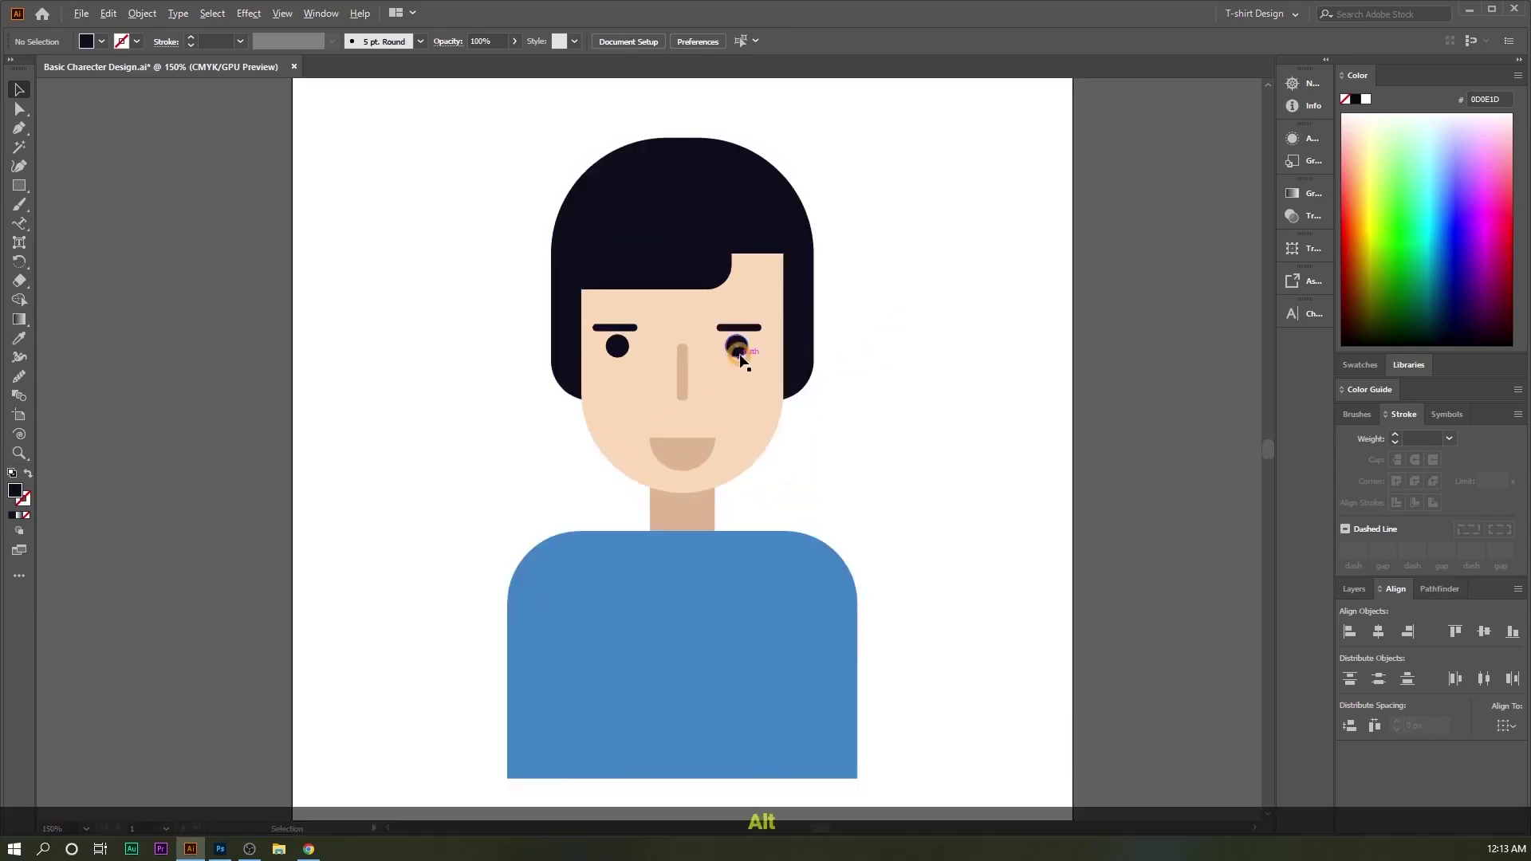
pyautogui.moveTo(608, 349); pyautogui.dragTo(743, 323)
pyautogui.scroll(2, 735, 345)
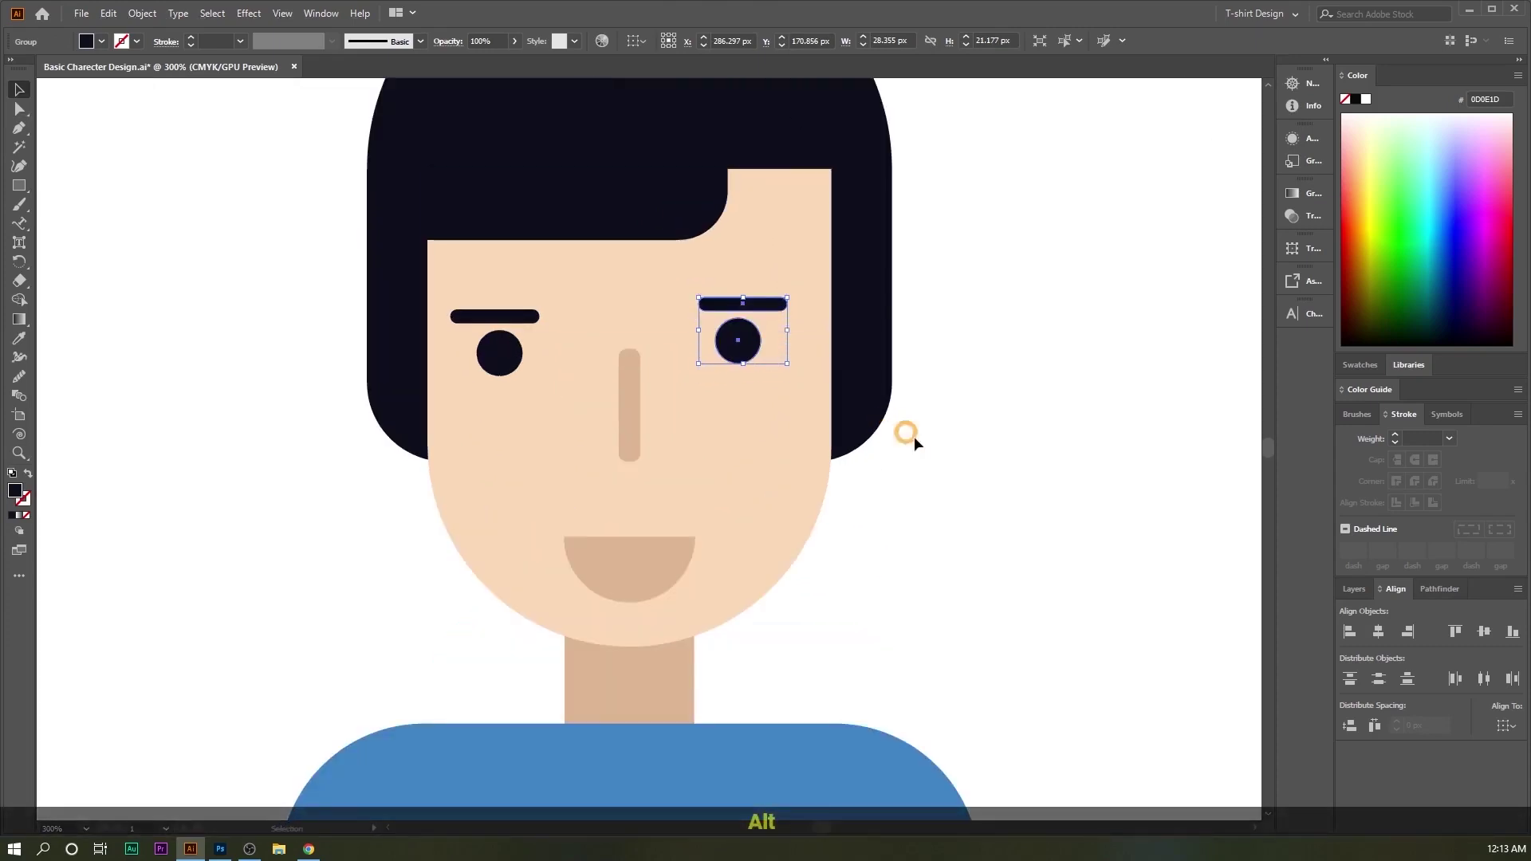
pyautogui.click(950, 452)
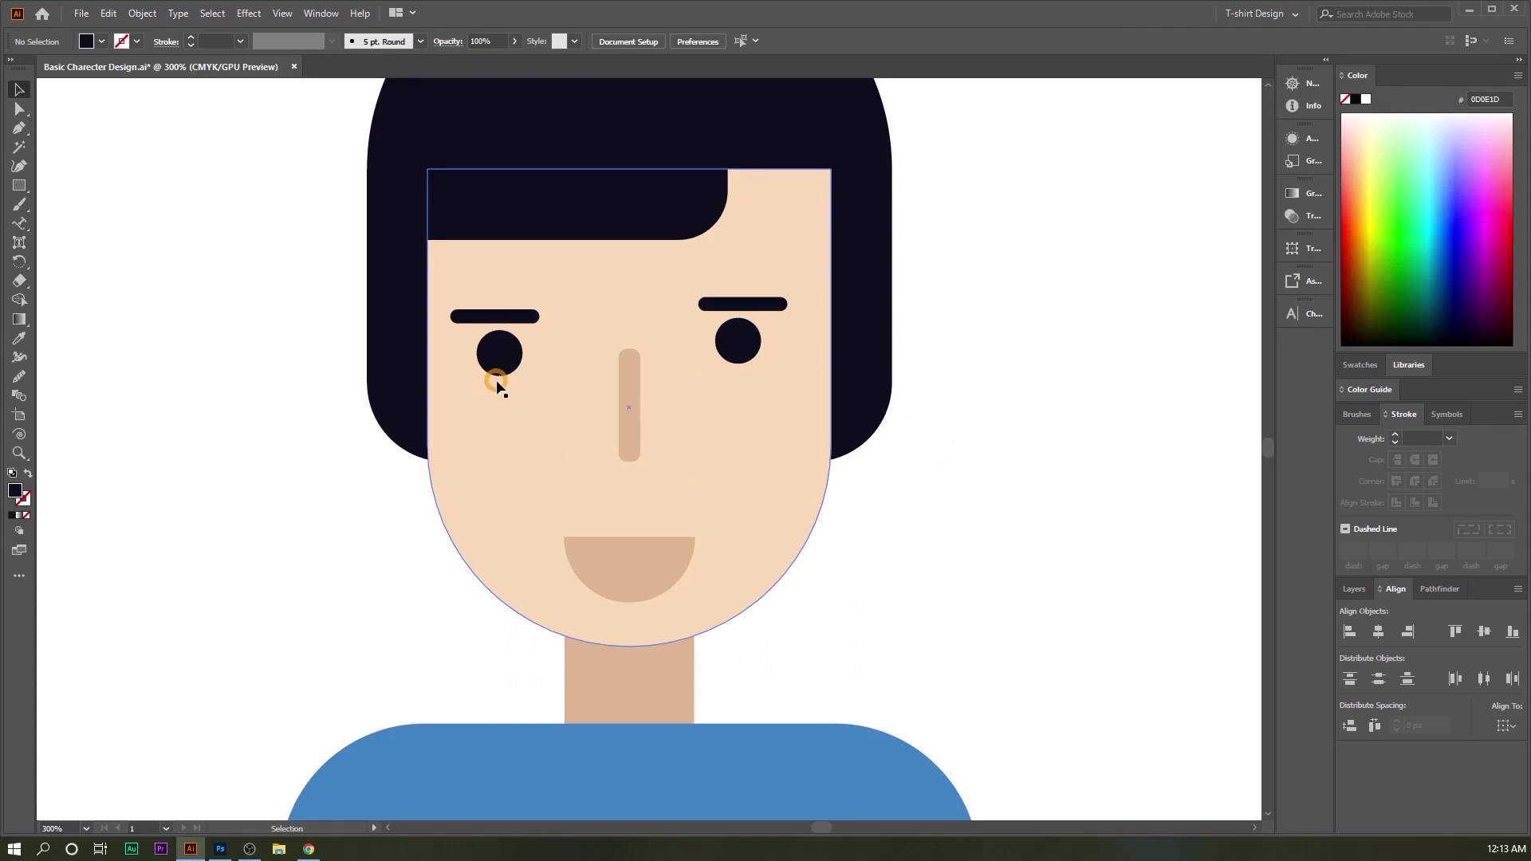
# Step: Try to align the two eye and eyebrow groups by their vertical centers without a key object, and undo the alignment
pyautogui.click(501, 353)
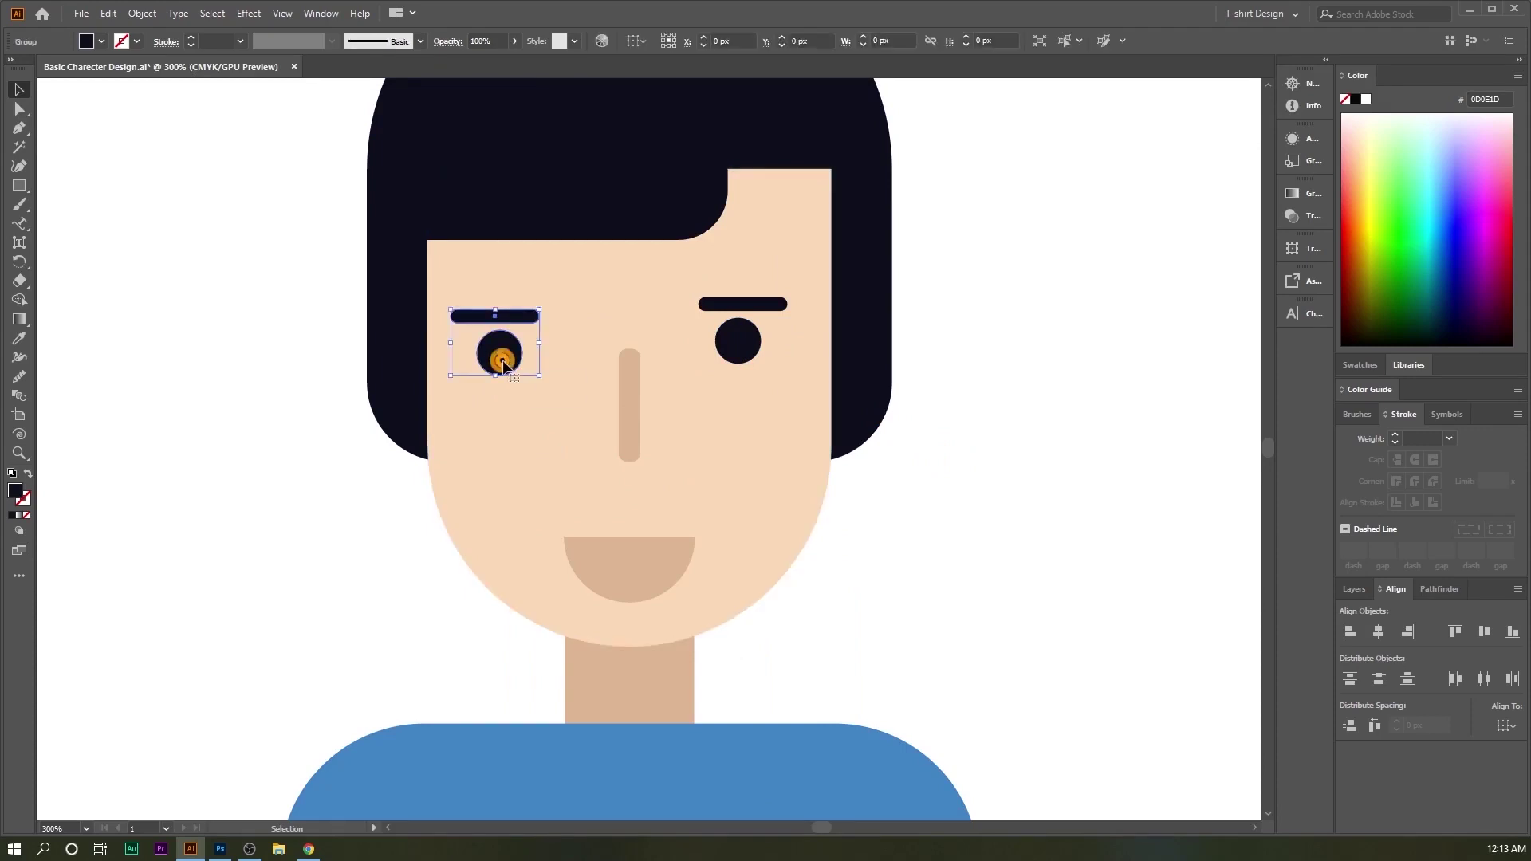
pyautogui.keyDown('shift'); pyautogui.click(738, 339); pyautogui.keyUp('shift')
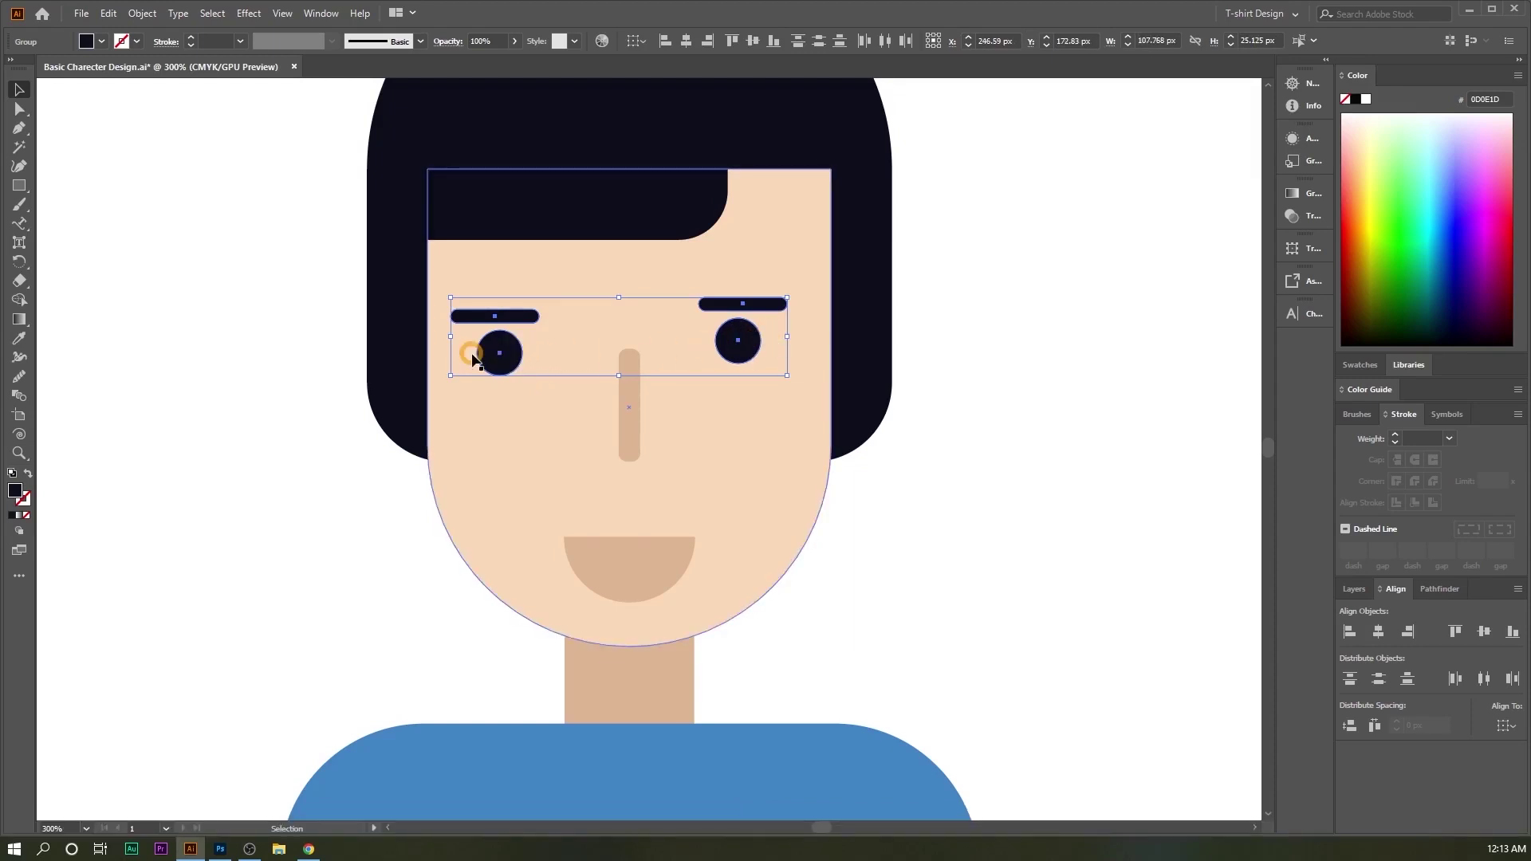
pyautogui.click(747, 46)
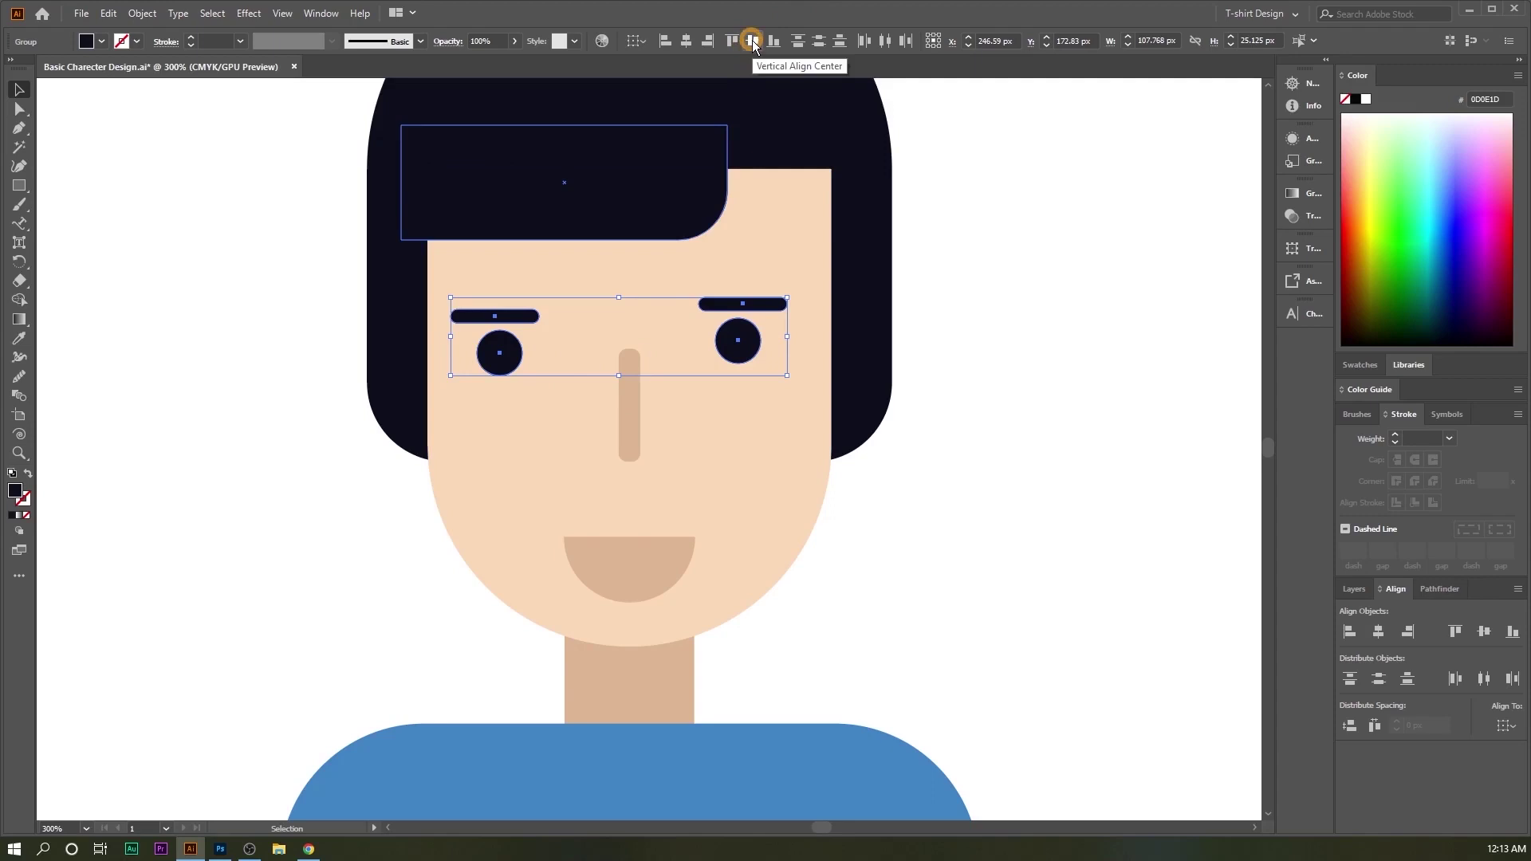
pyautogui.click(753, 40)
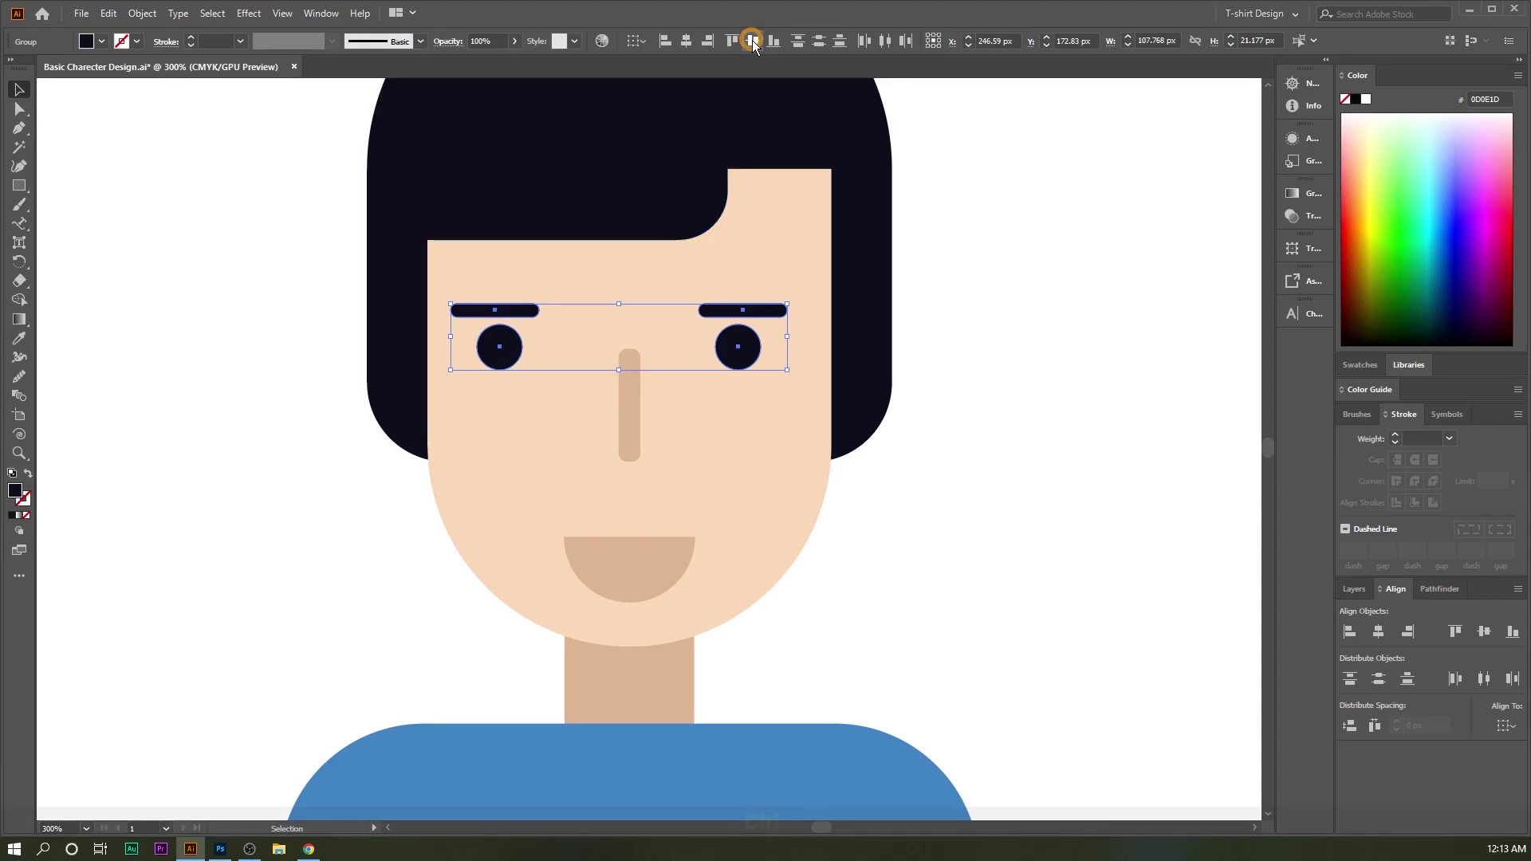
pyautogui.hotkey('ctrl', 'z')
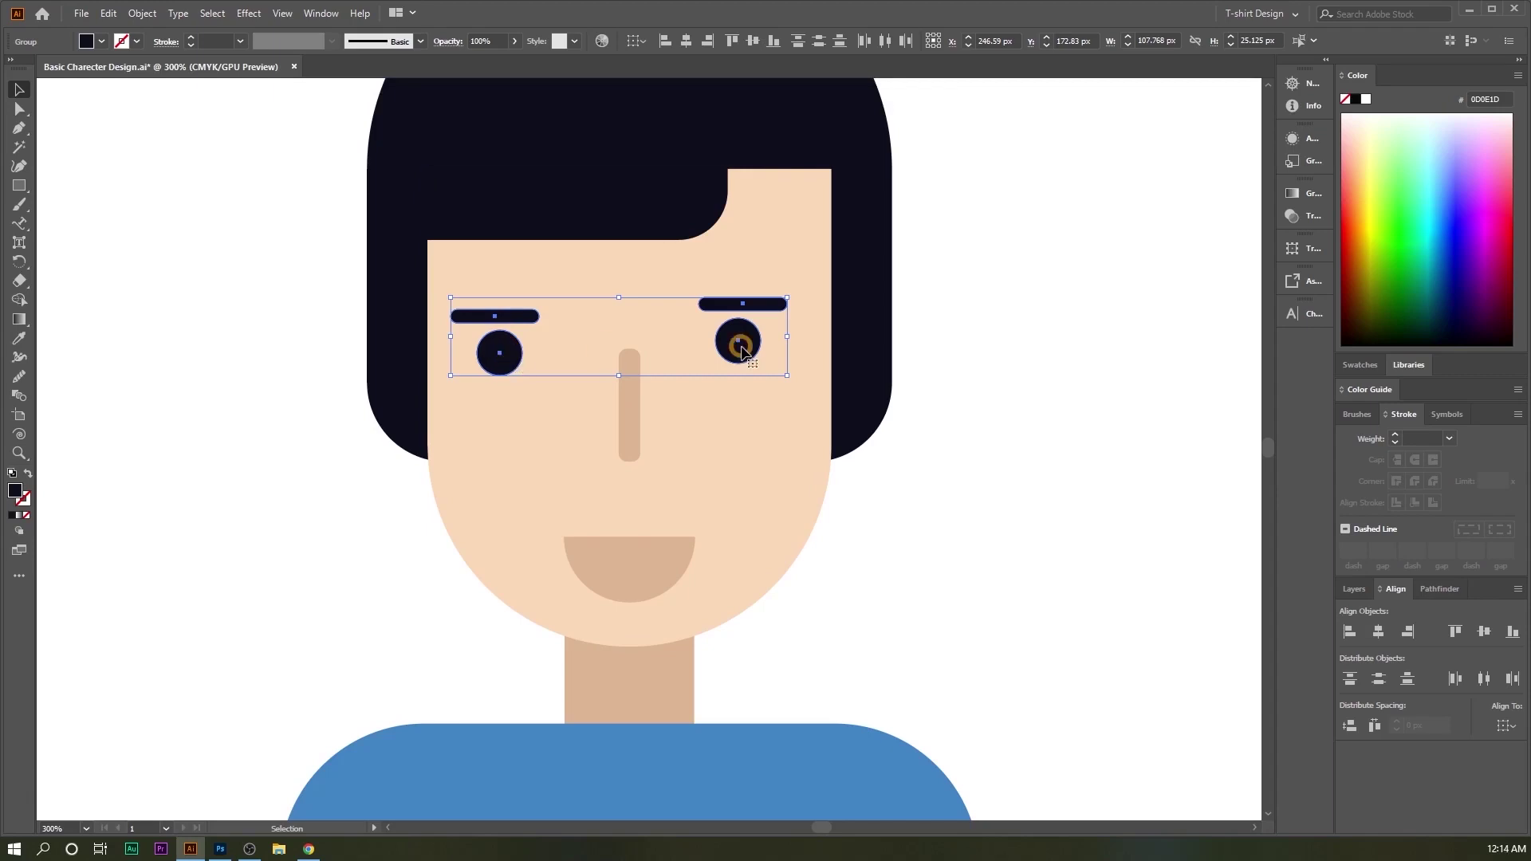
# Step: Vertically center the right eye and eyebrow group on the left one, using the left group as the key object
pyautogui.click(502, 349)
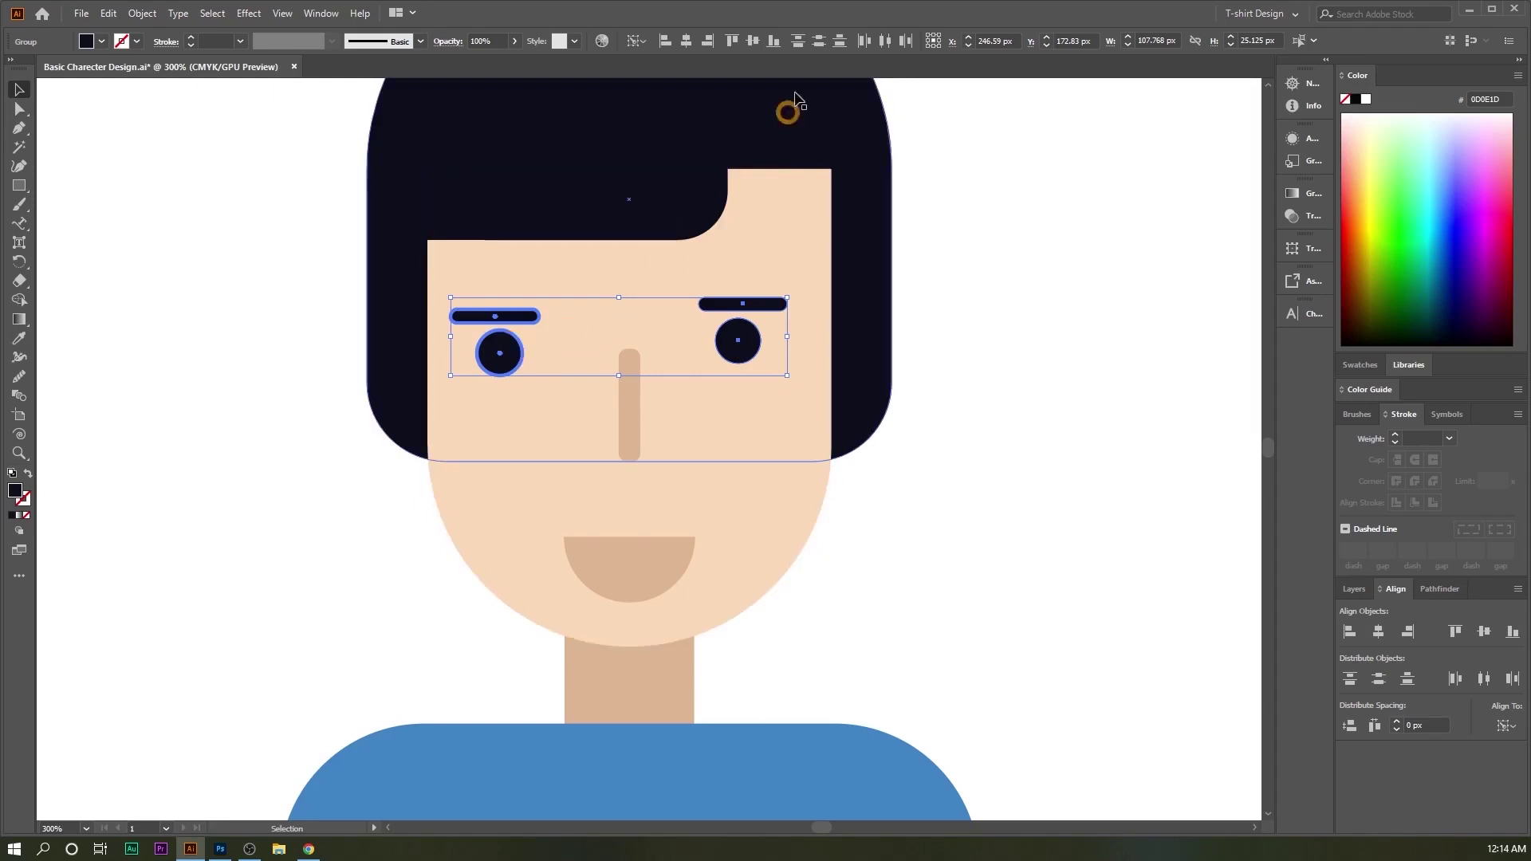
pyautogui.click(754, 42)
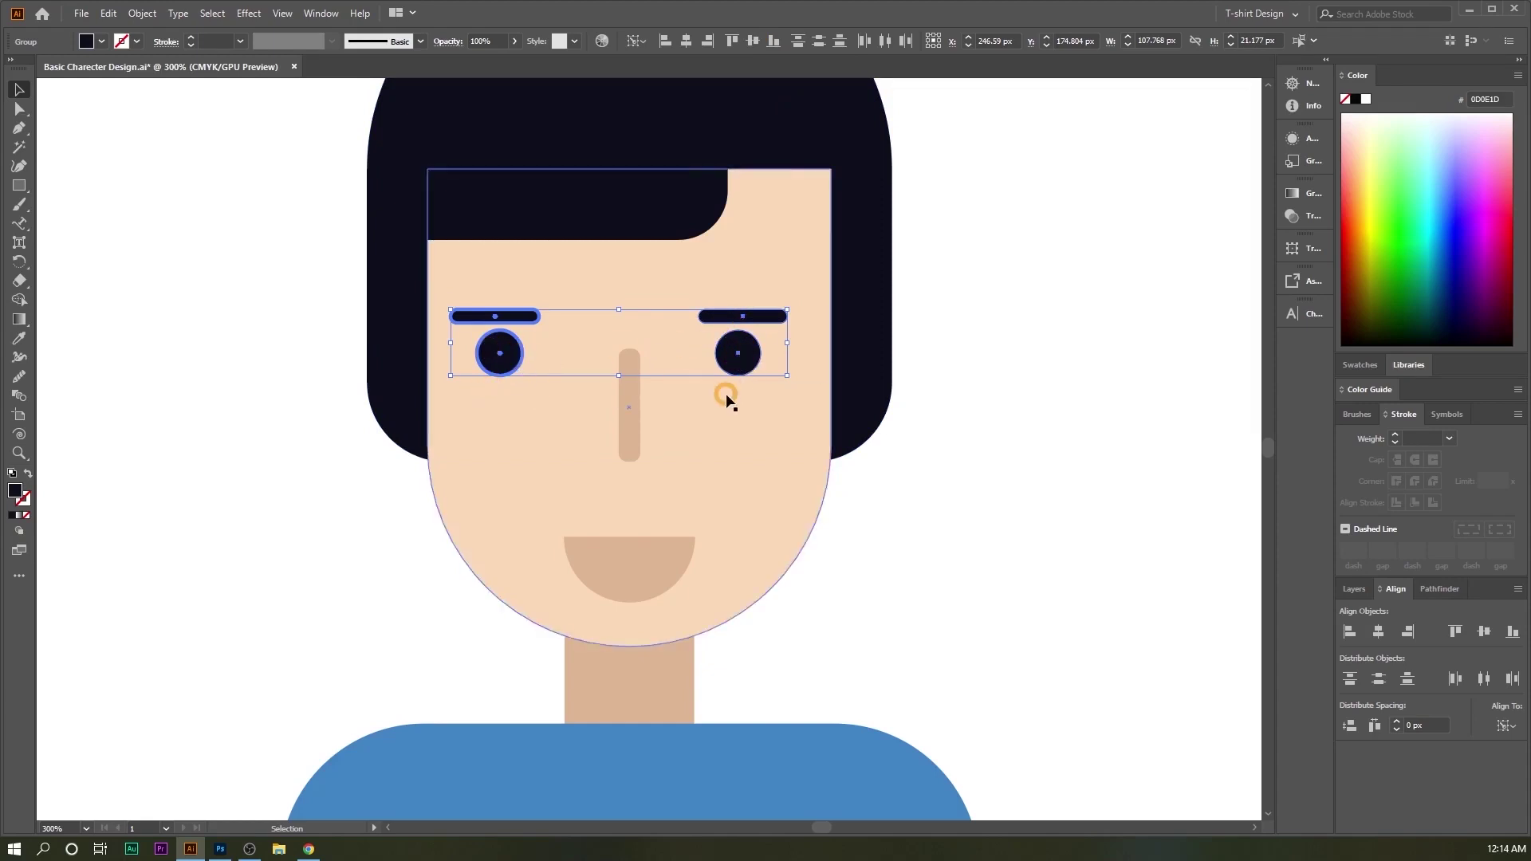
# Step: Group all parts of the character together and deselect the artwork
pyautogui.scroll(-3, 726, 403)
pyautogui.moveTo(518, 201); pyautogui.dragTo(893, 668)
pyautogui.rightClick(662, 276)
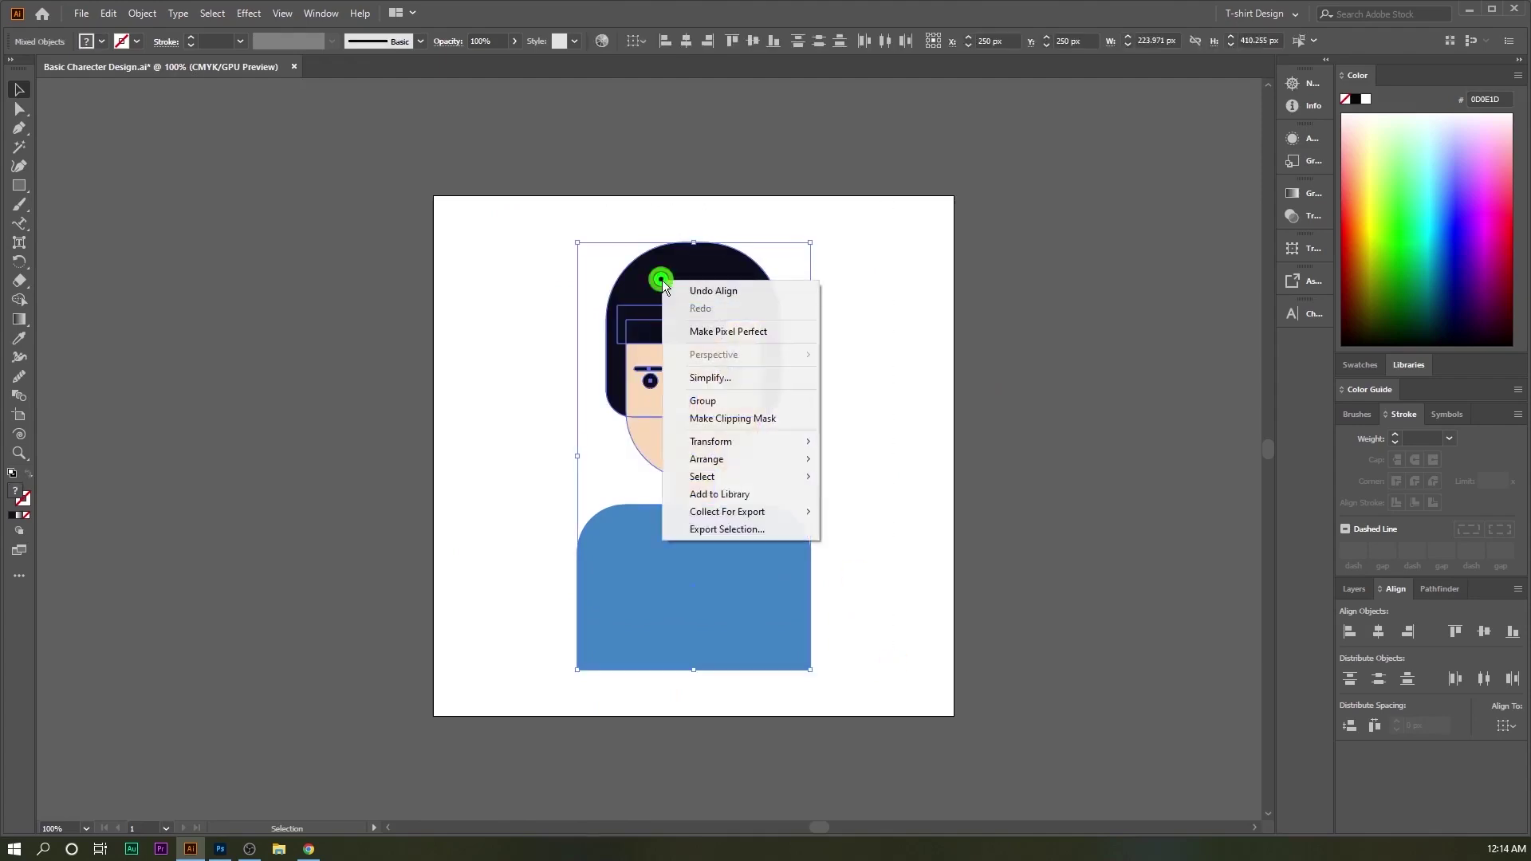
pyautogui.click(737, 418)
pyautogui.click(910, 333)
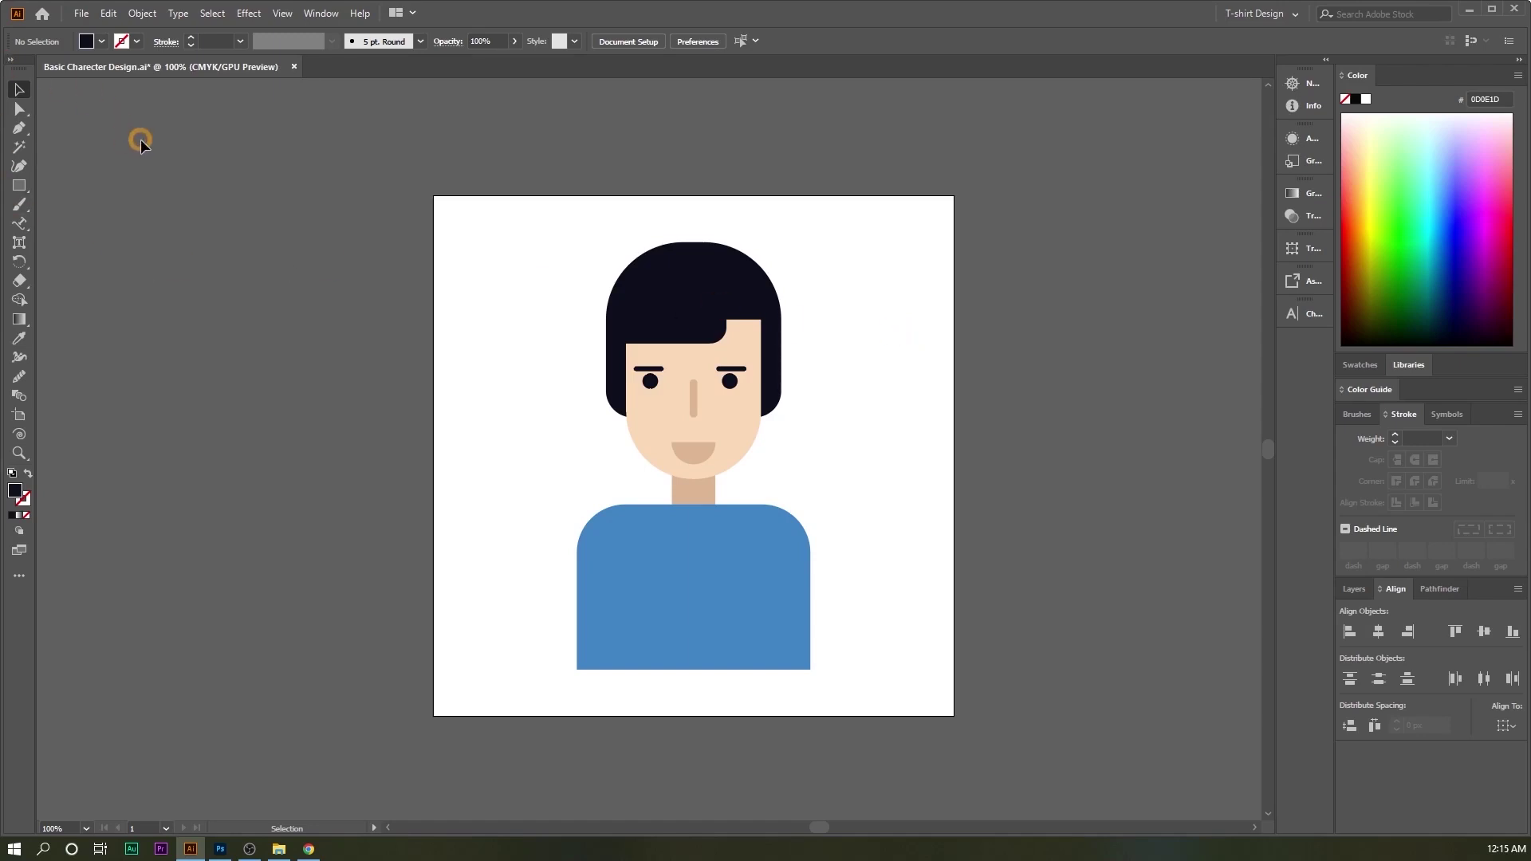
# Step: Start a Save As, create a folder named "Desing file" inside "Design Source fle", and open it as the destination
pyautogui.click(82, 13)
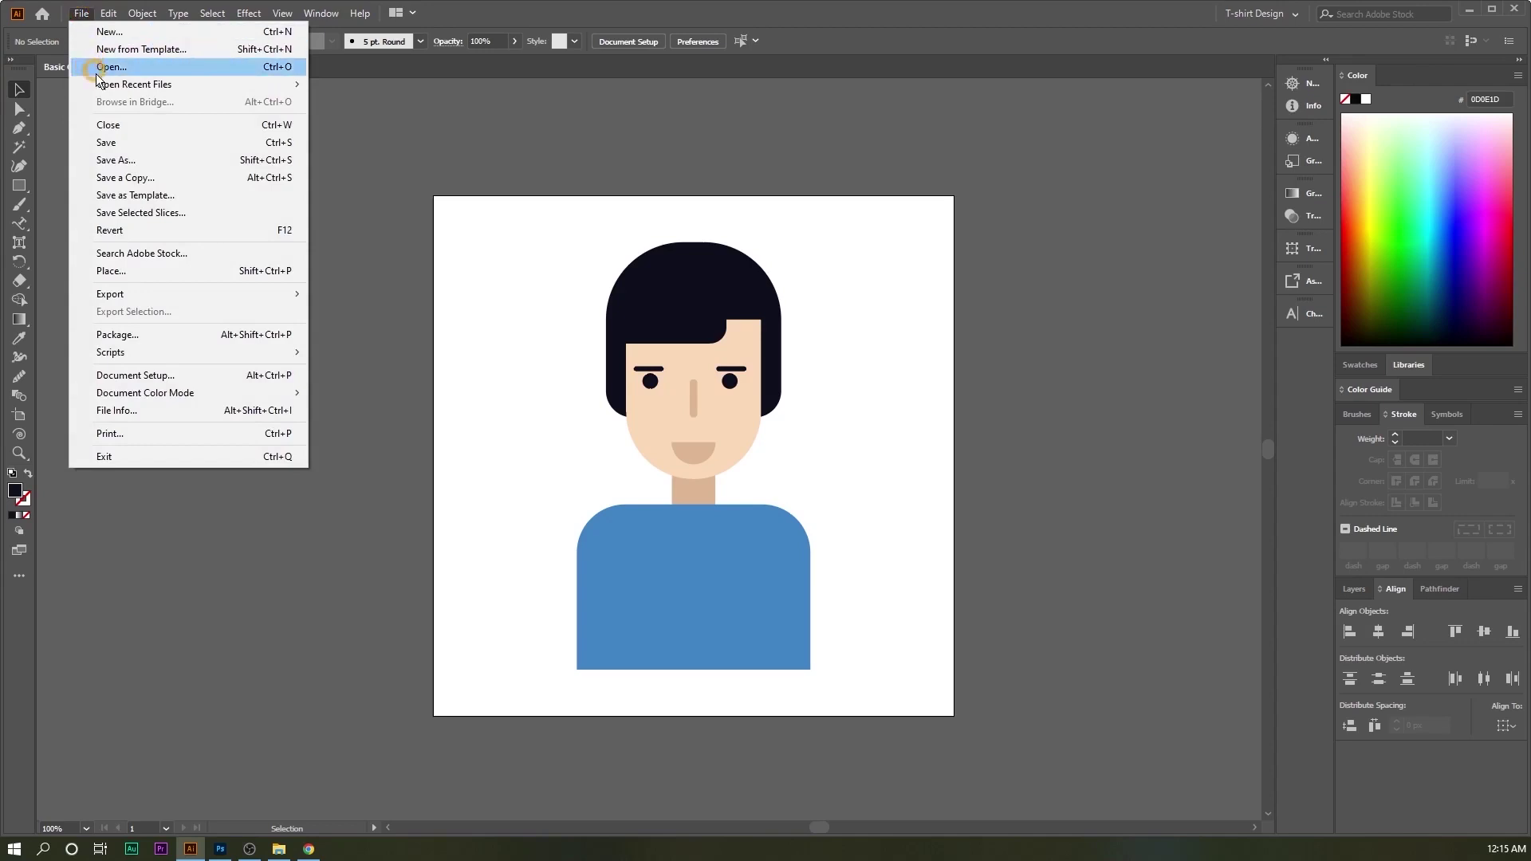
pyautogui.click(115, 160)
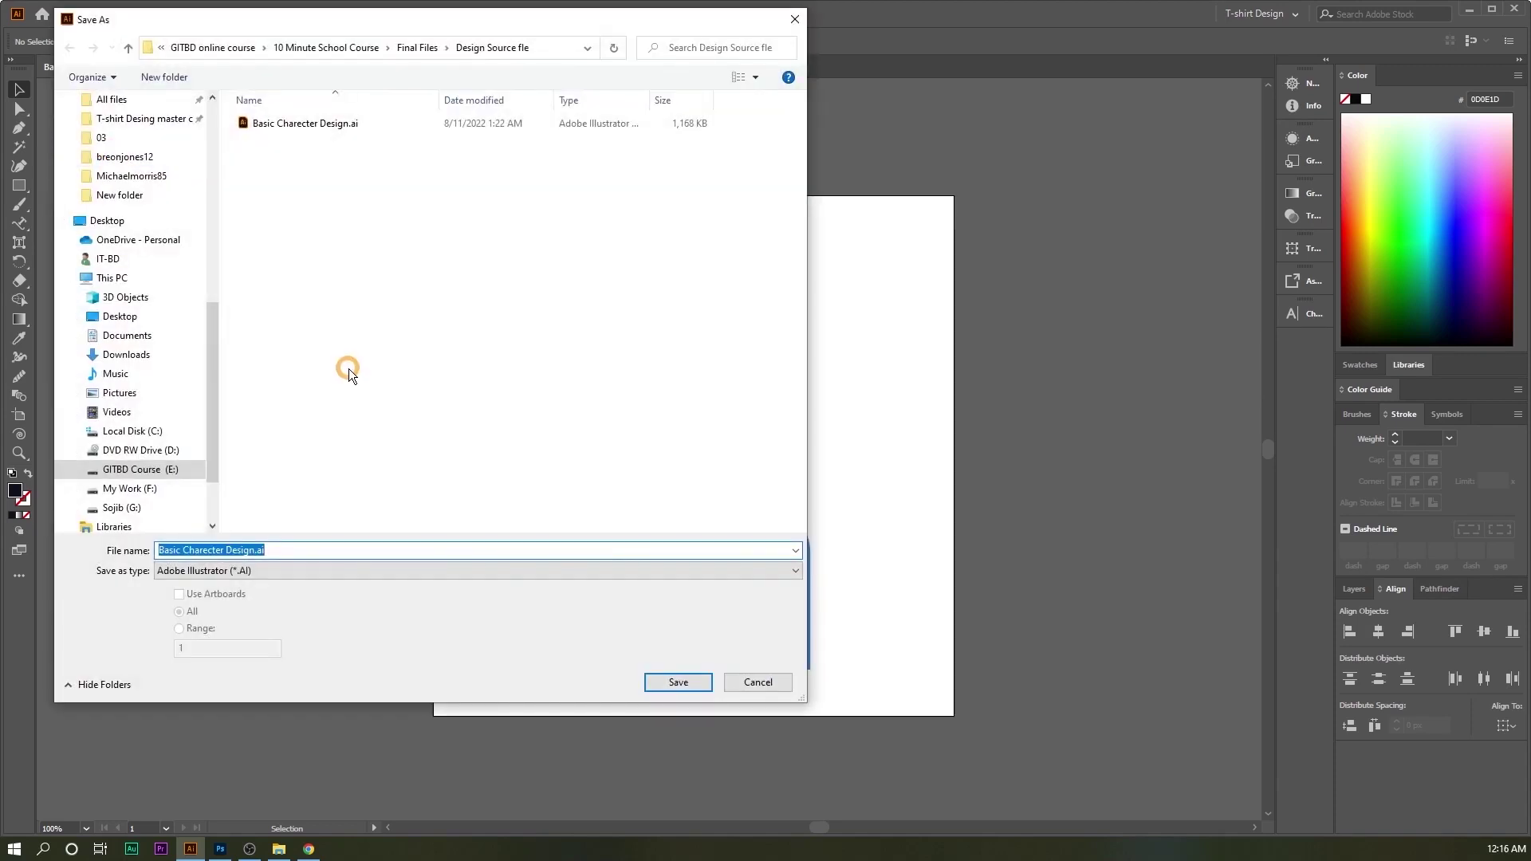
pyautogui.rightClick(334, 231)
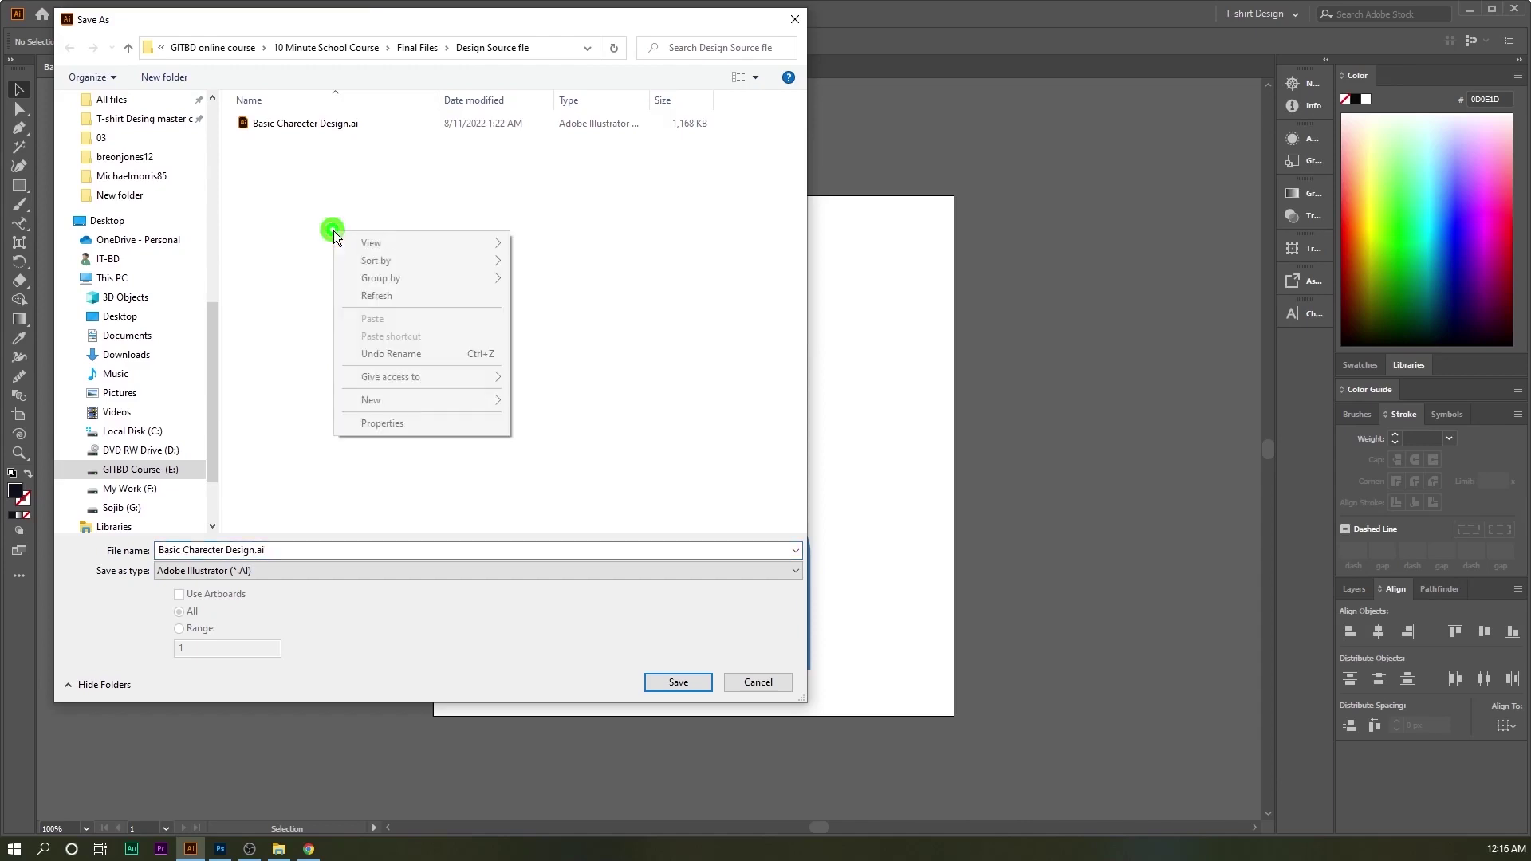
pyautogui.moveTo(391, 399)
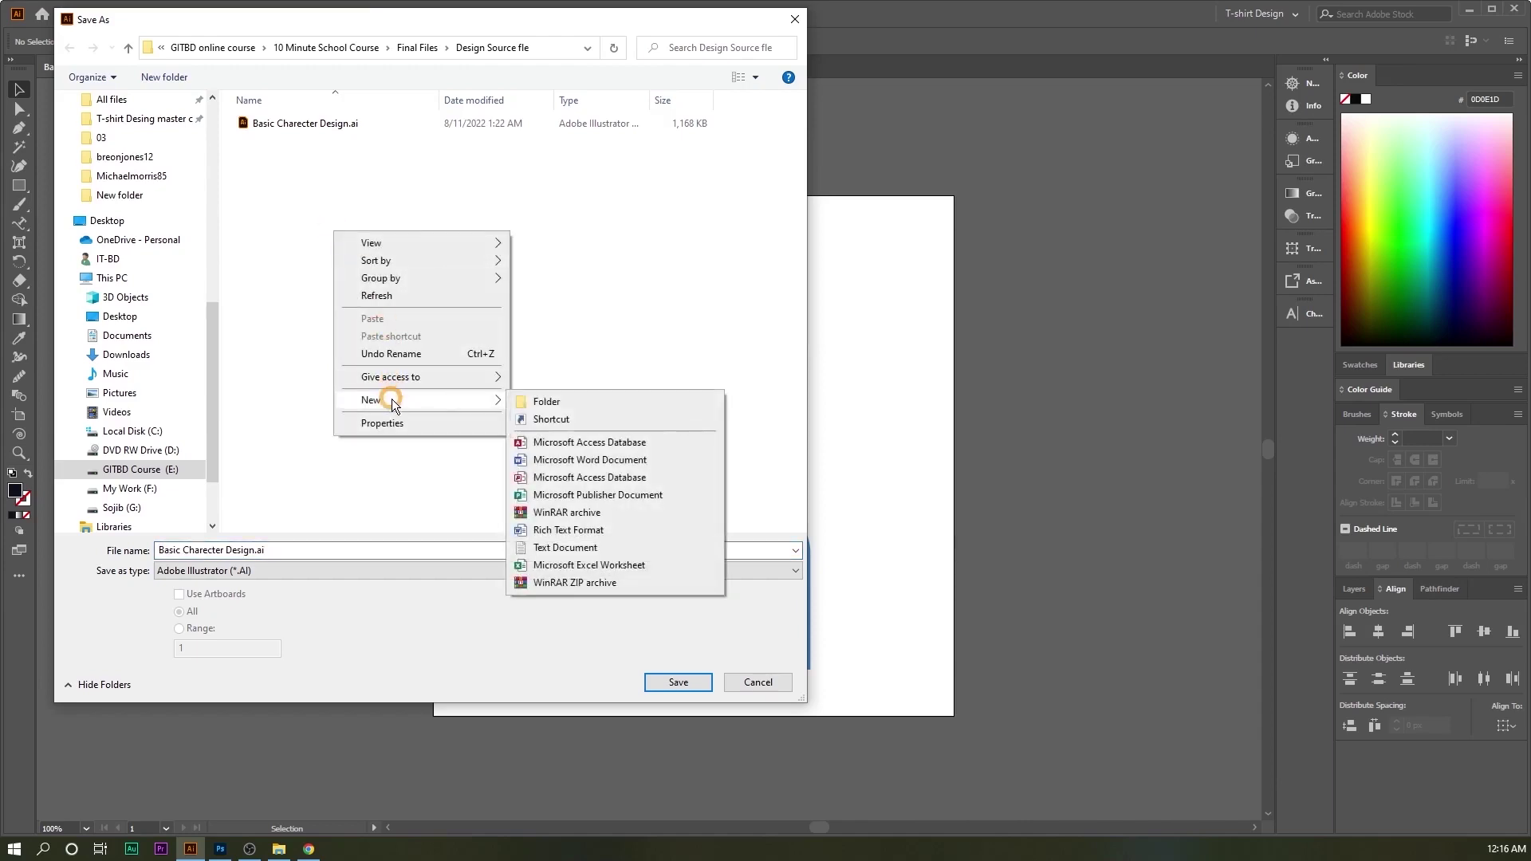
pyautogui.click(572, 394)
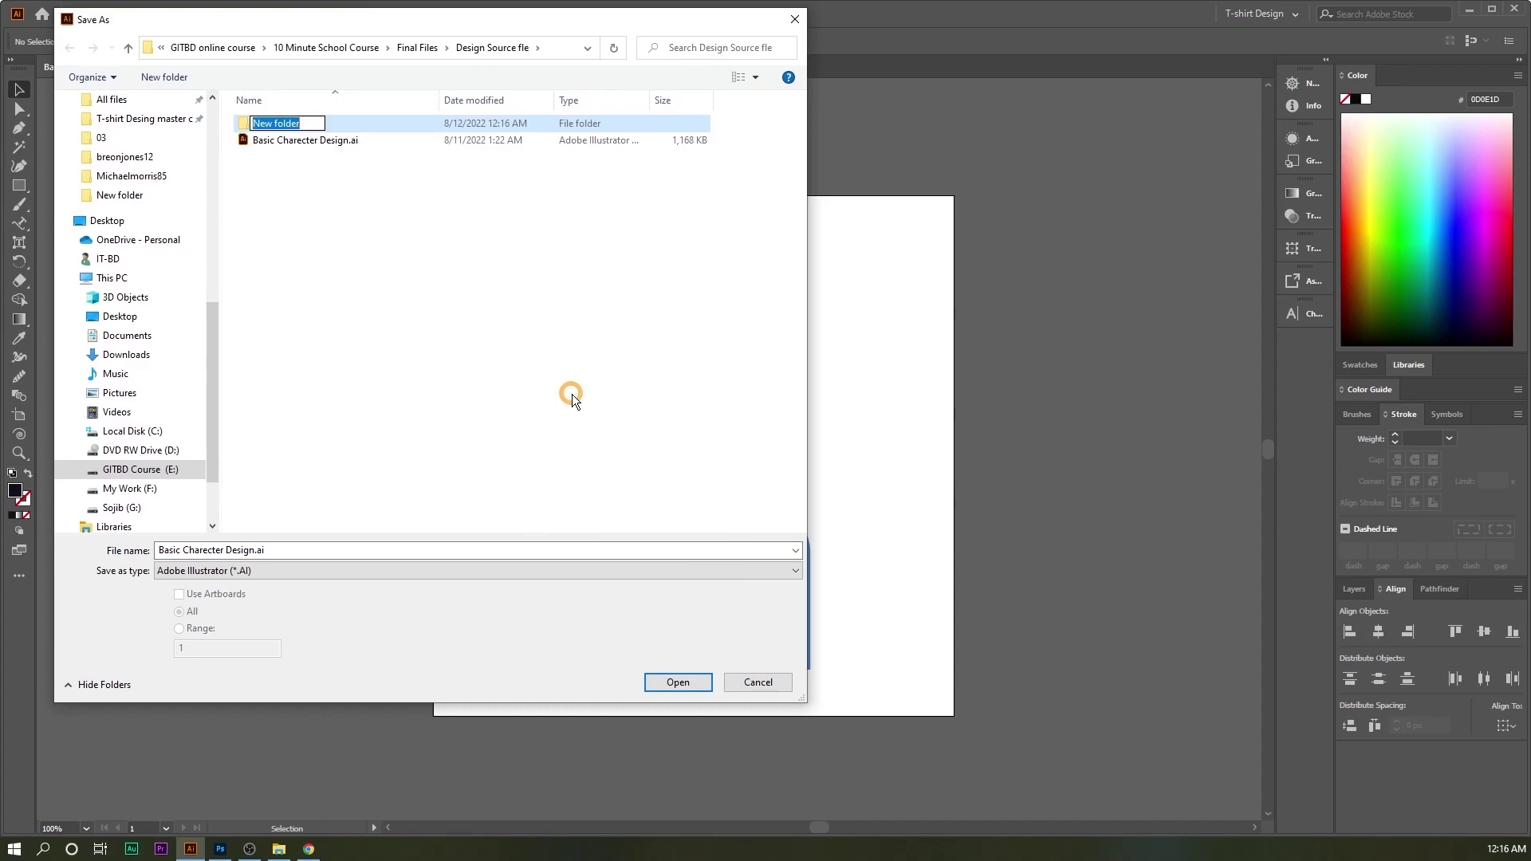
pyautogui.write('D')
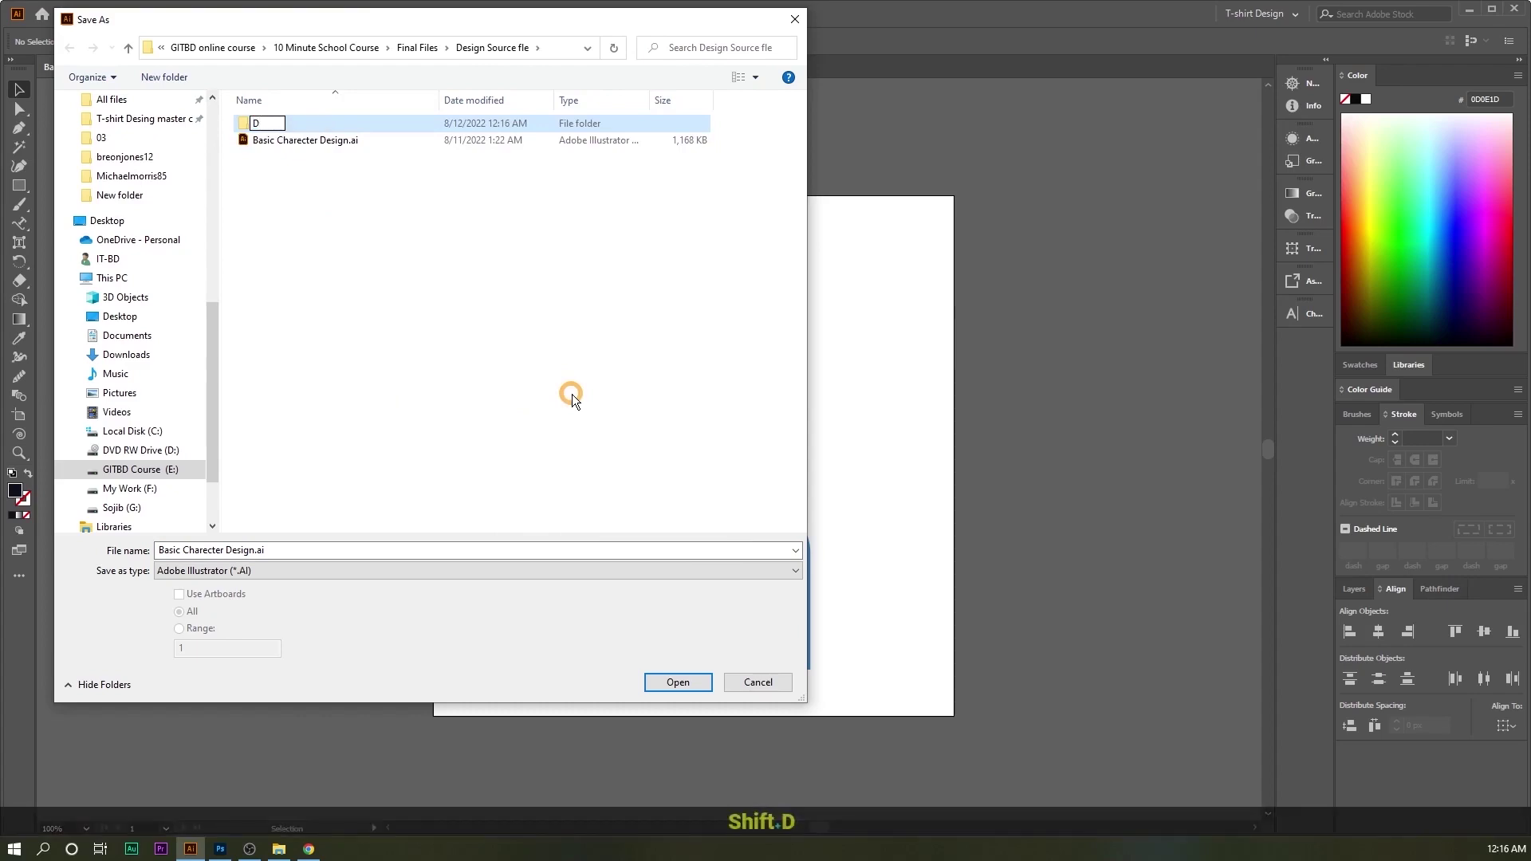
pyautogui.write('esing file')
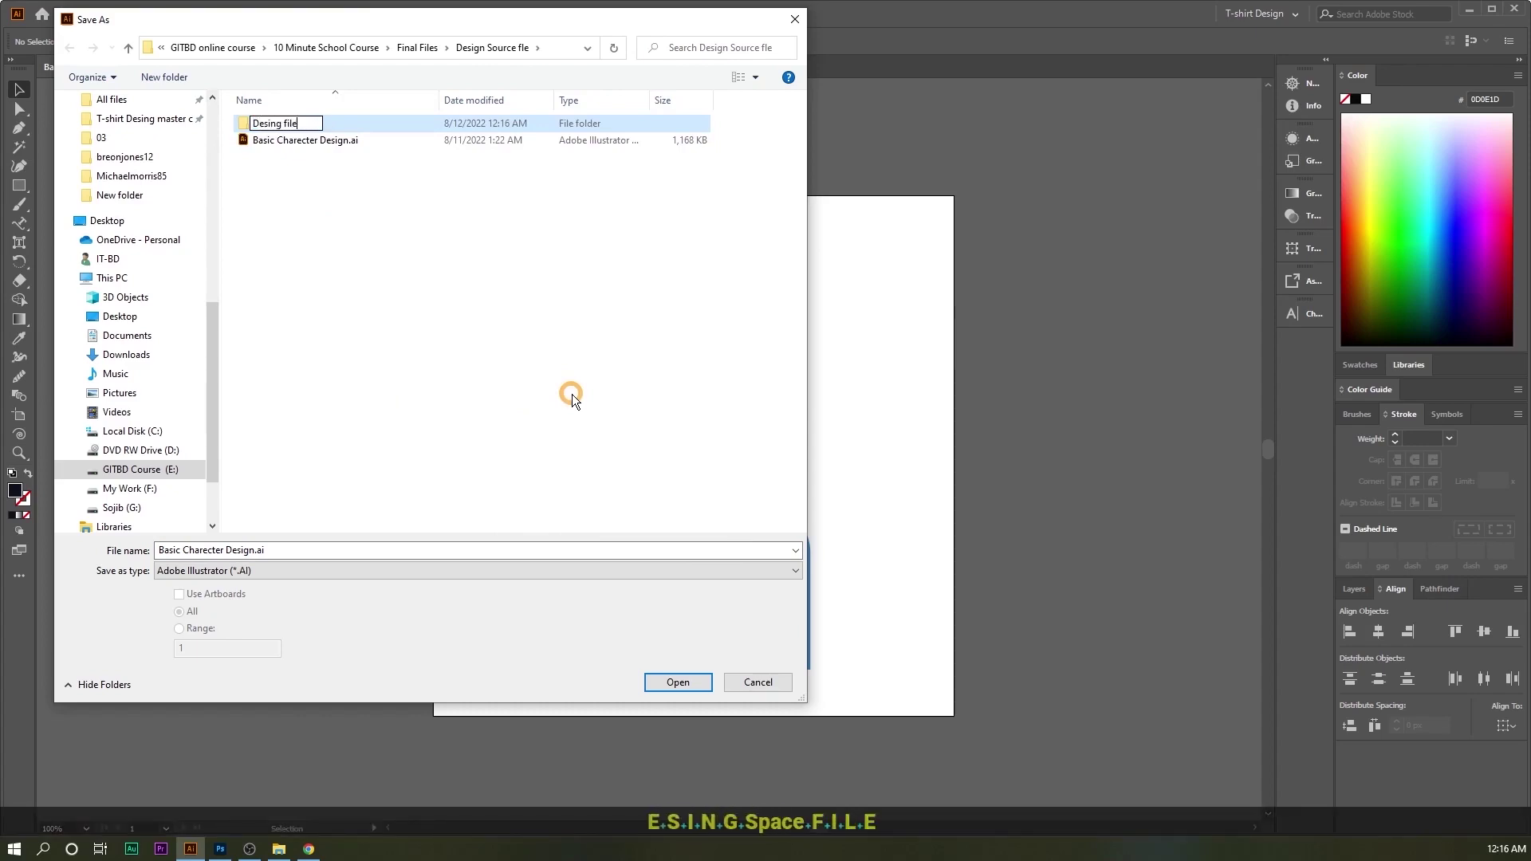
pyautogui.press('Return')
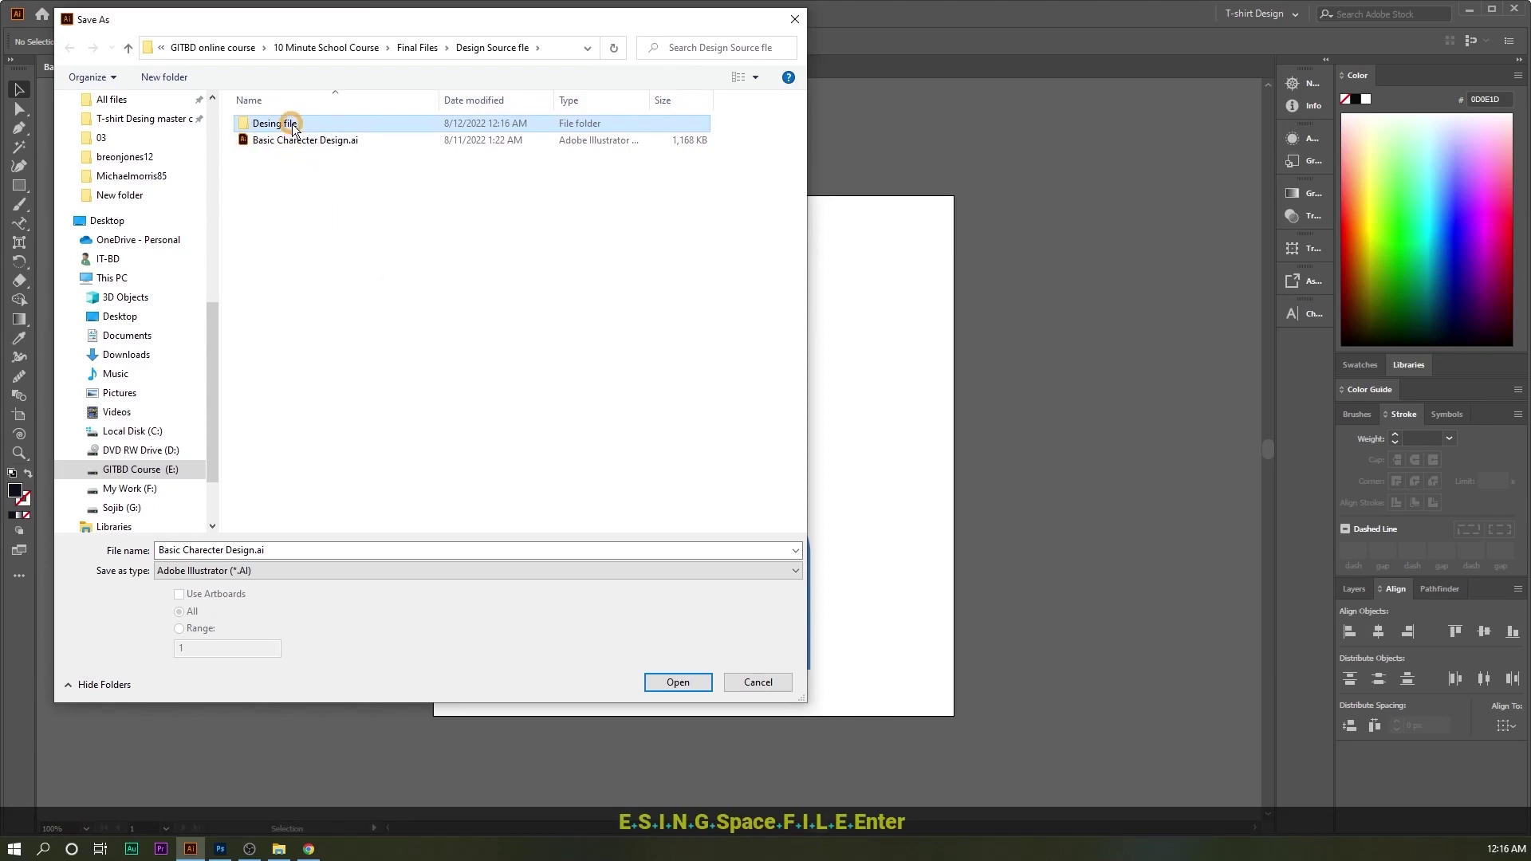
pyautogui.doubleClick(291, 123)
# Step: Name the file "Basic Charecter Design" and save it in the Adobe Illustrator (*.AI) format
pyautogui.click(297, 549)
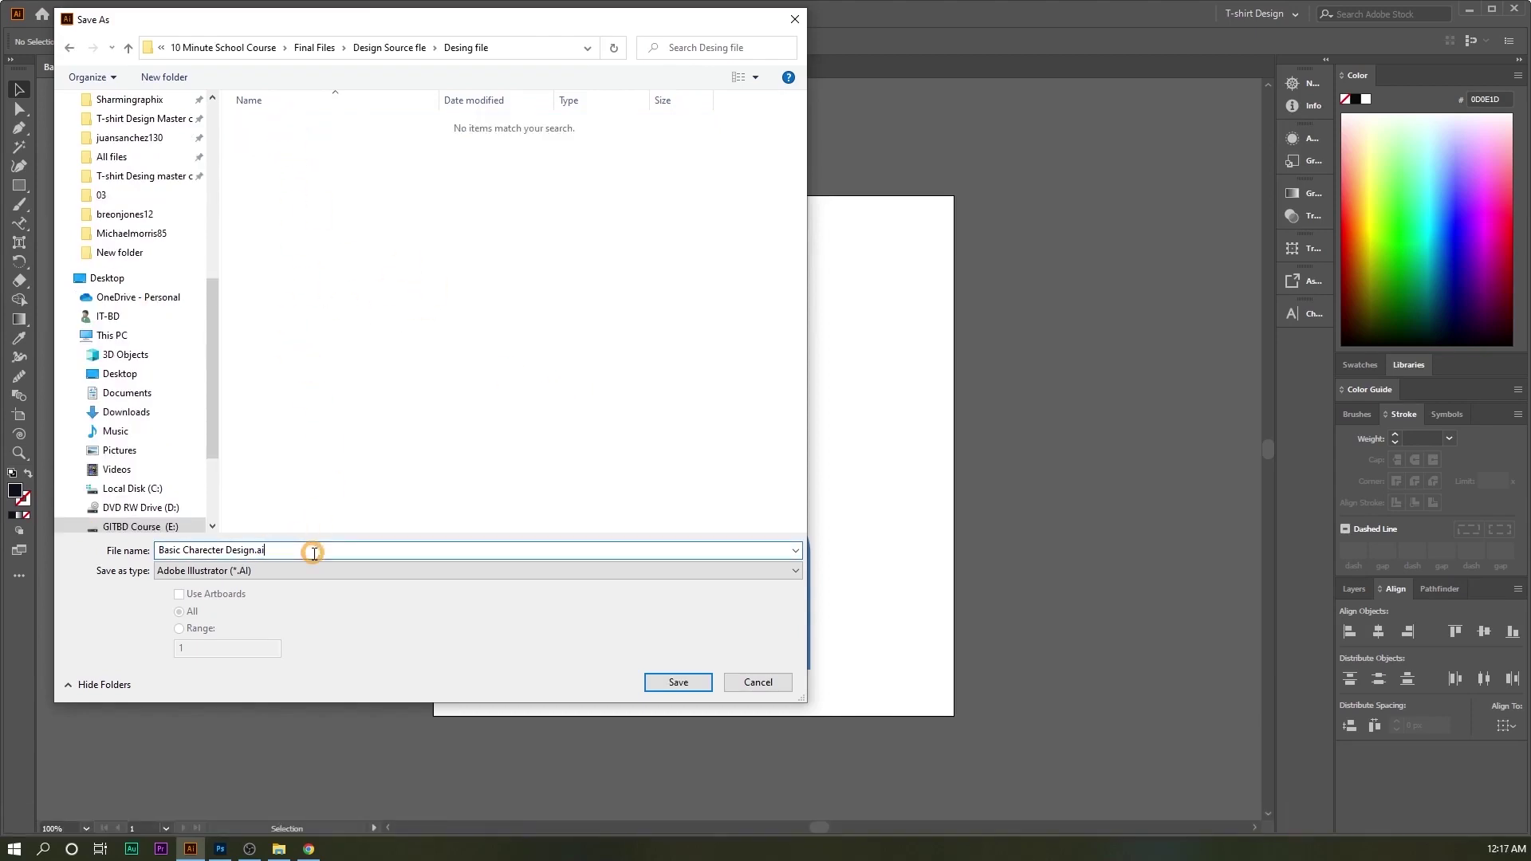
pyautogui.moveTo(314, 552); pyautogui.dragTo(131, 552)
pyautogui.press('BackSpace')
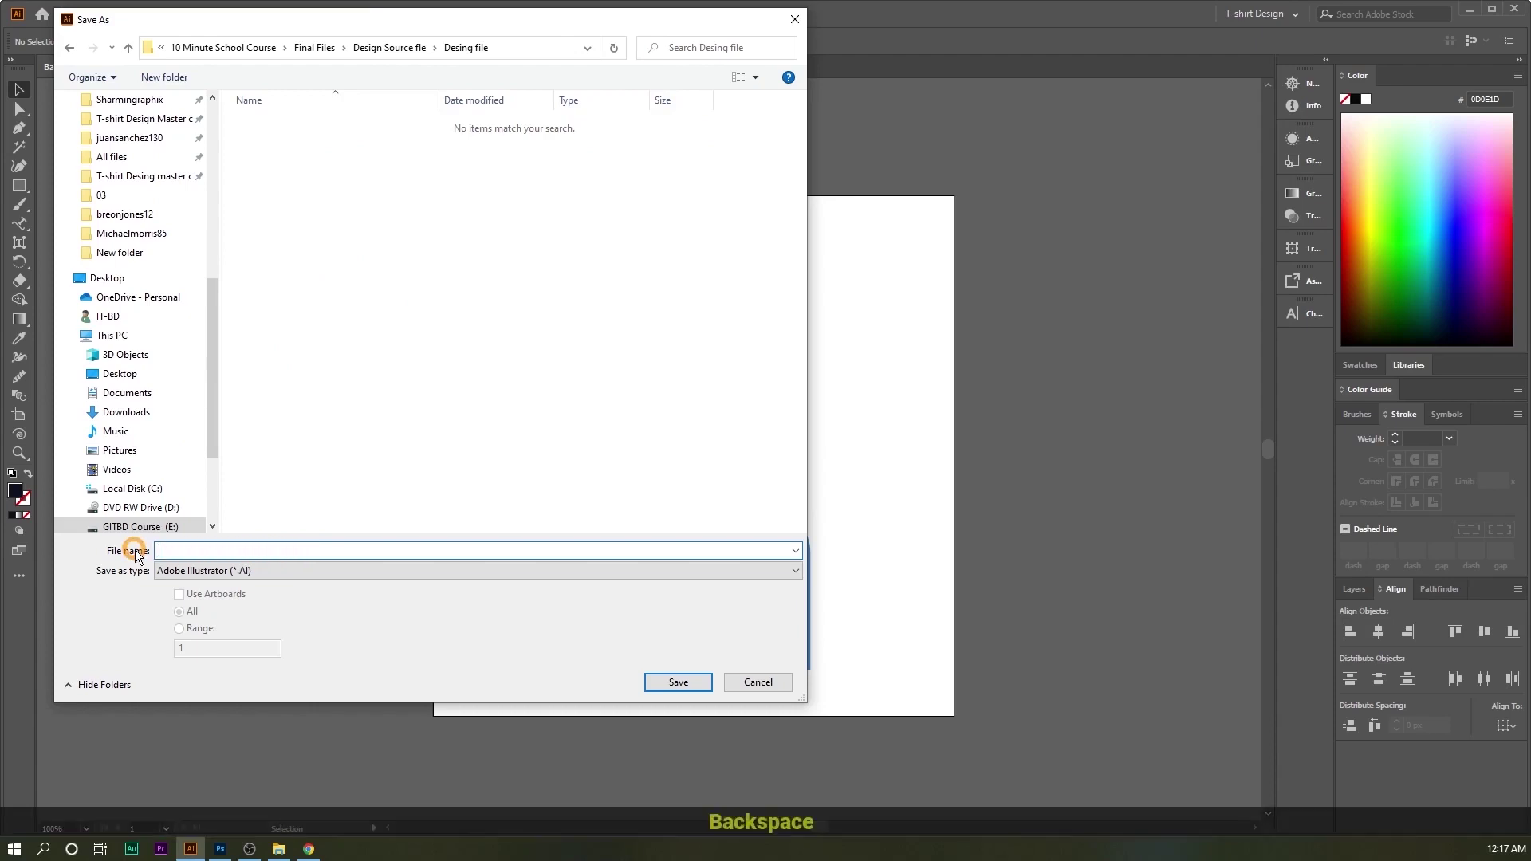
pyautogui.write('Basic Charecter Design')
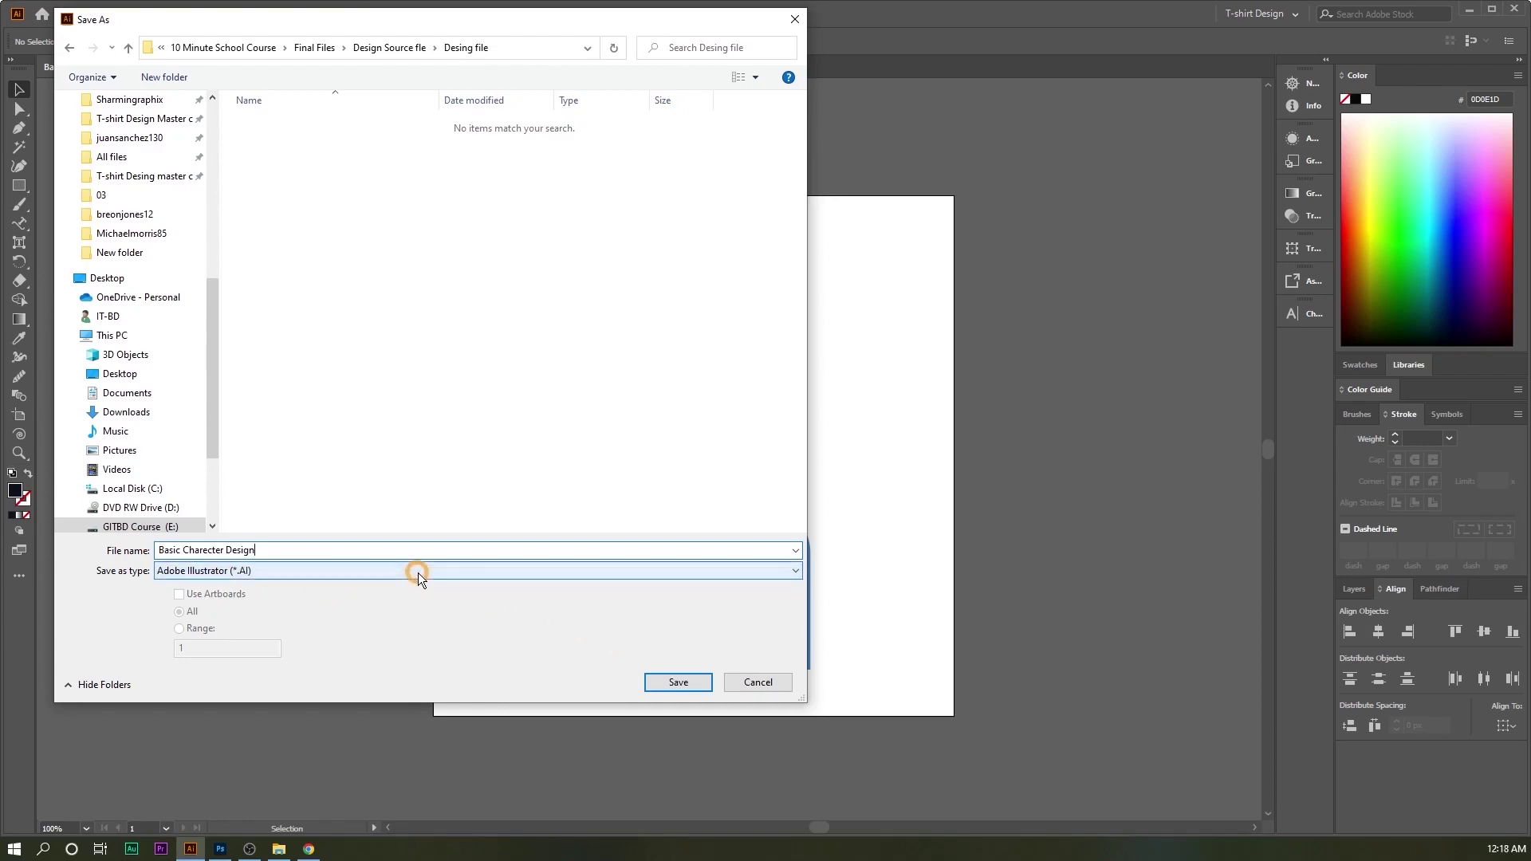
pyautogui.click(458, 571)
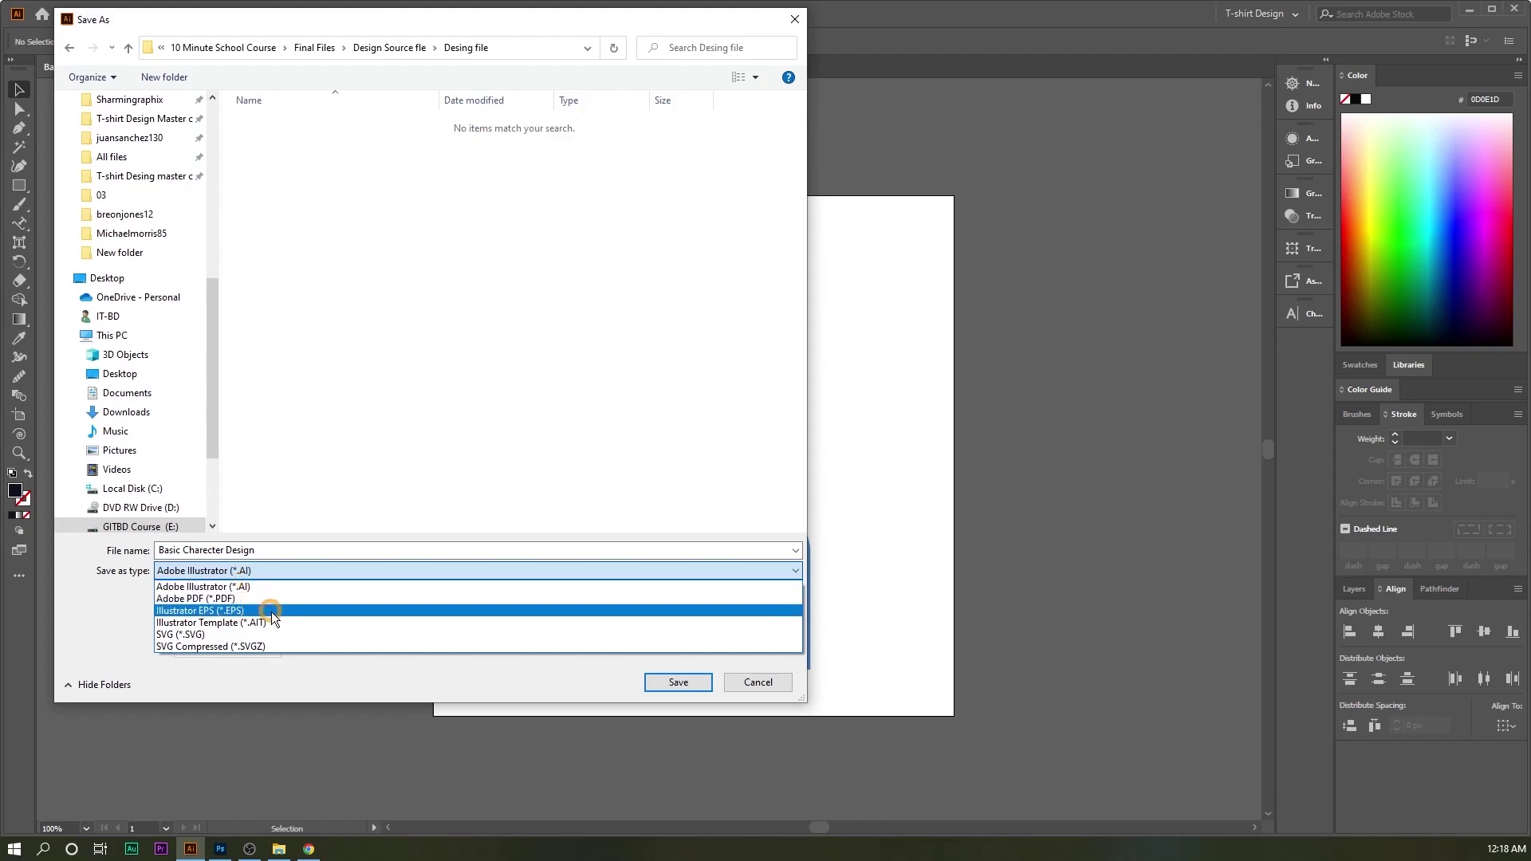
pyautogui.click(274, 569)
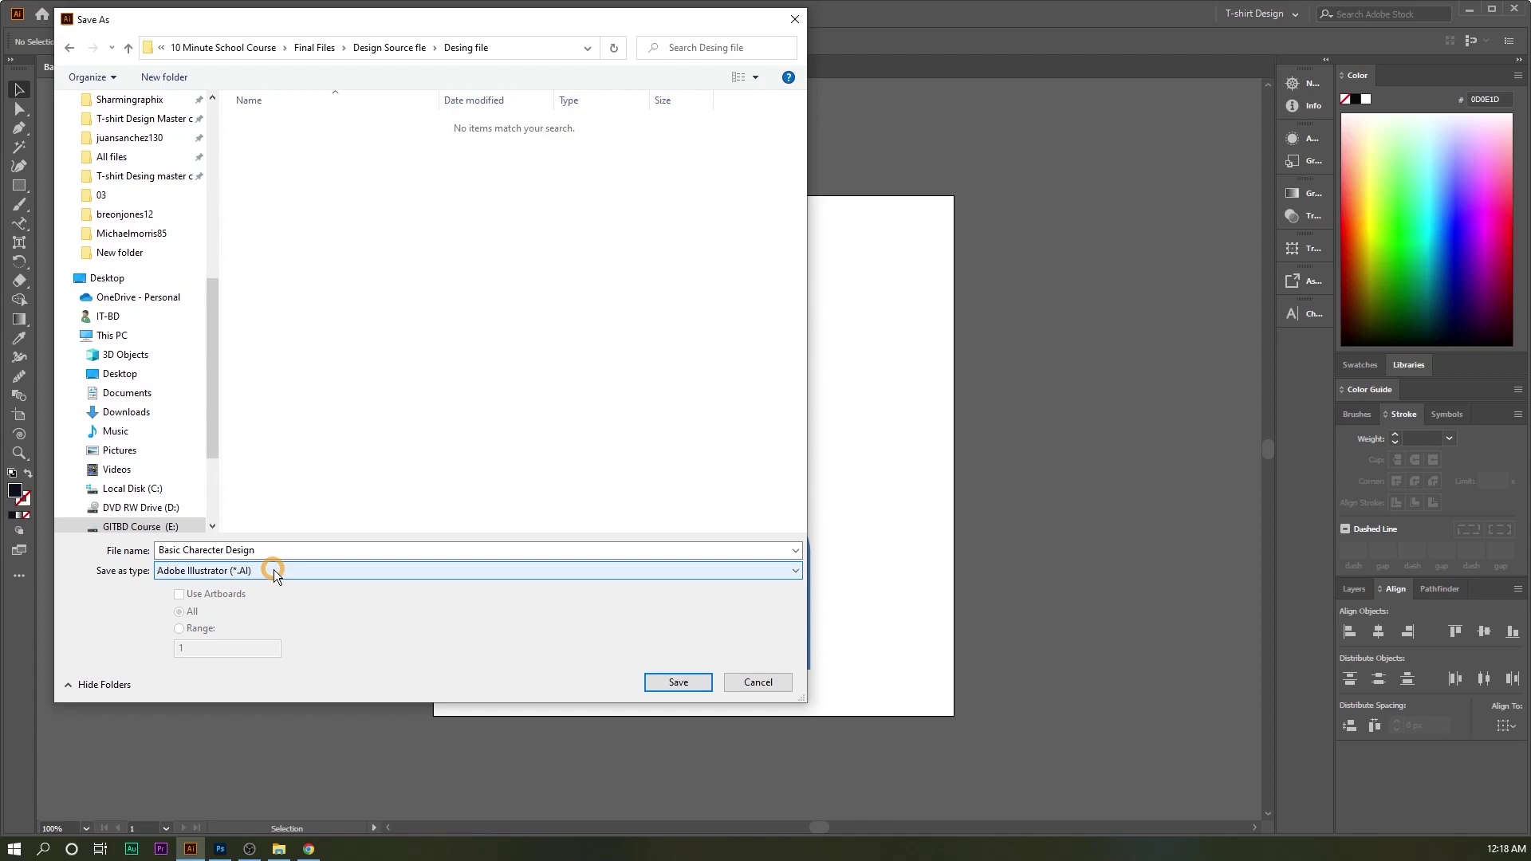
pyautogui.click(674, 682)
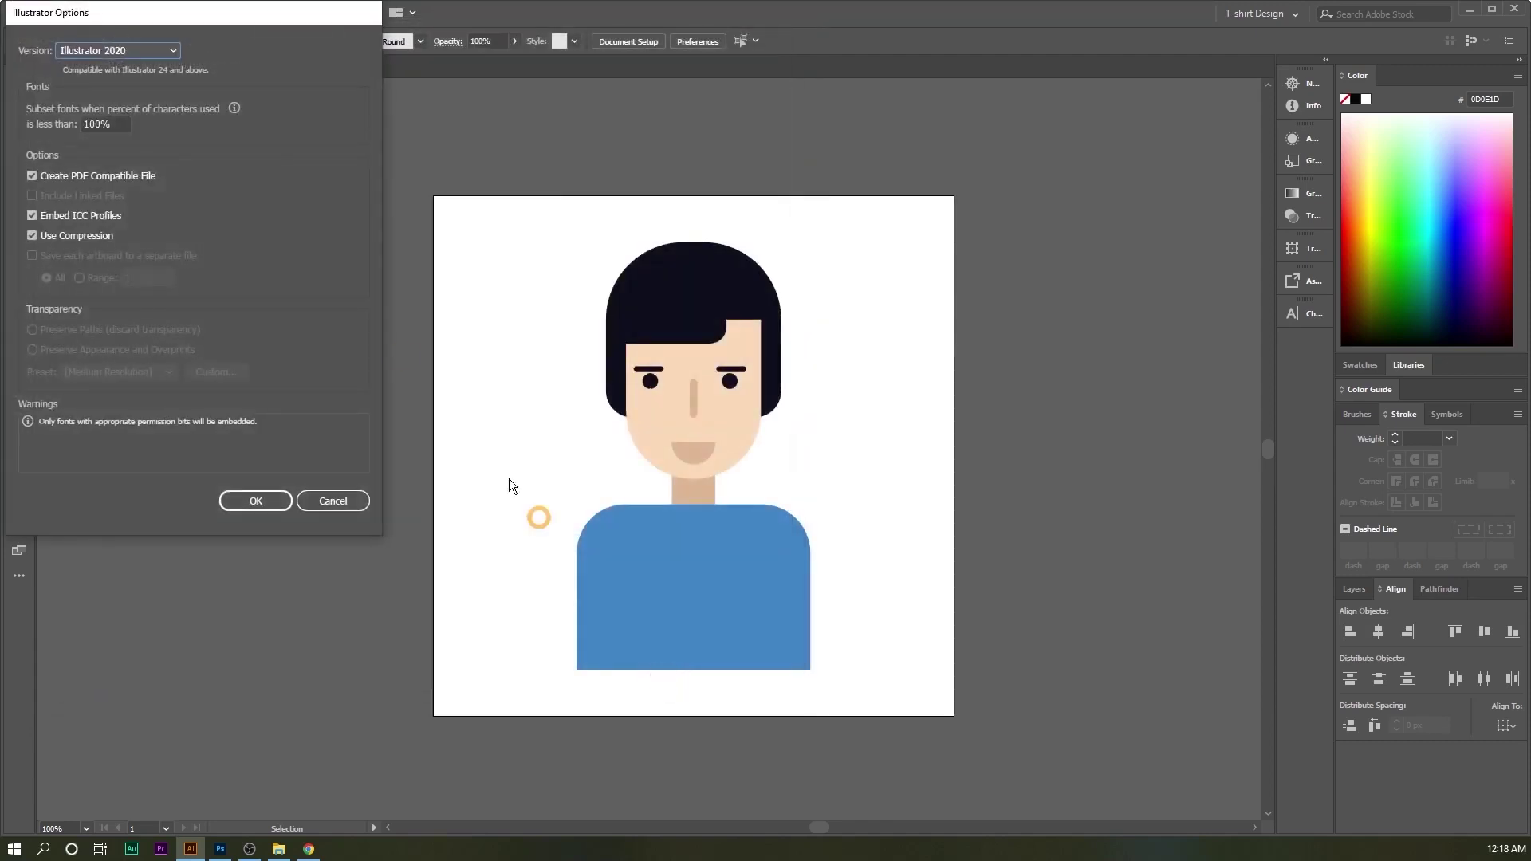
# Step: Keep Illustrator 2020 as the file version and finish saving with the default Illustrator options
pyautogui.moveTo(150, 12); pyautogui.dragTo(523, 132)
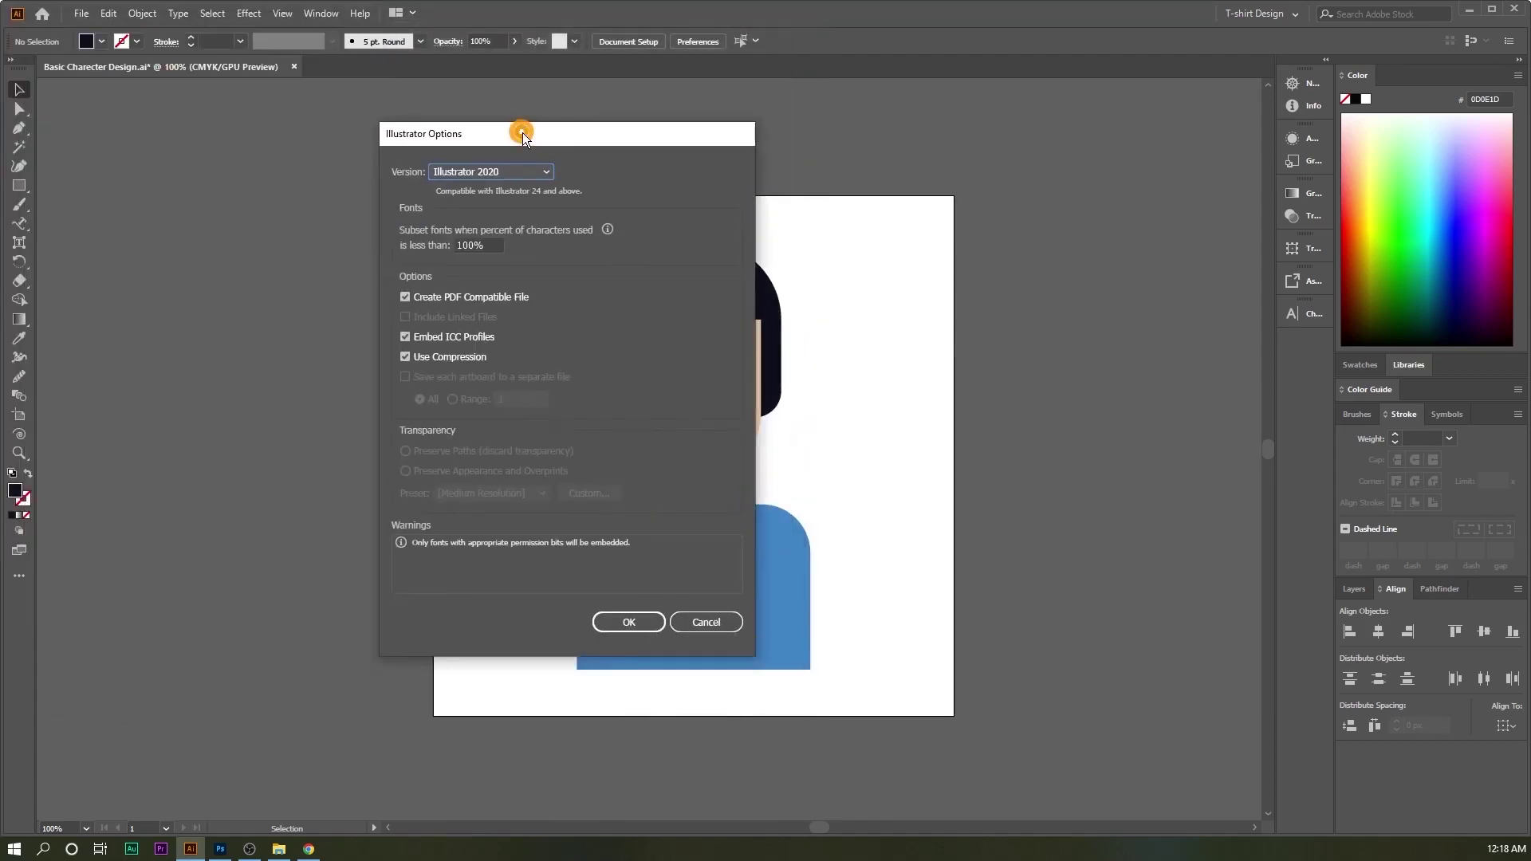
pyautogui.click(482, 173)
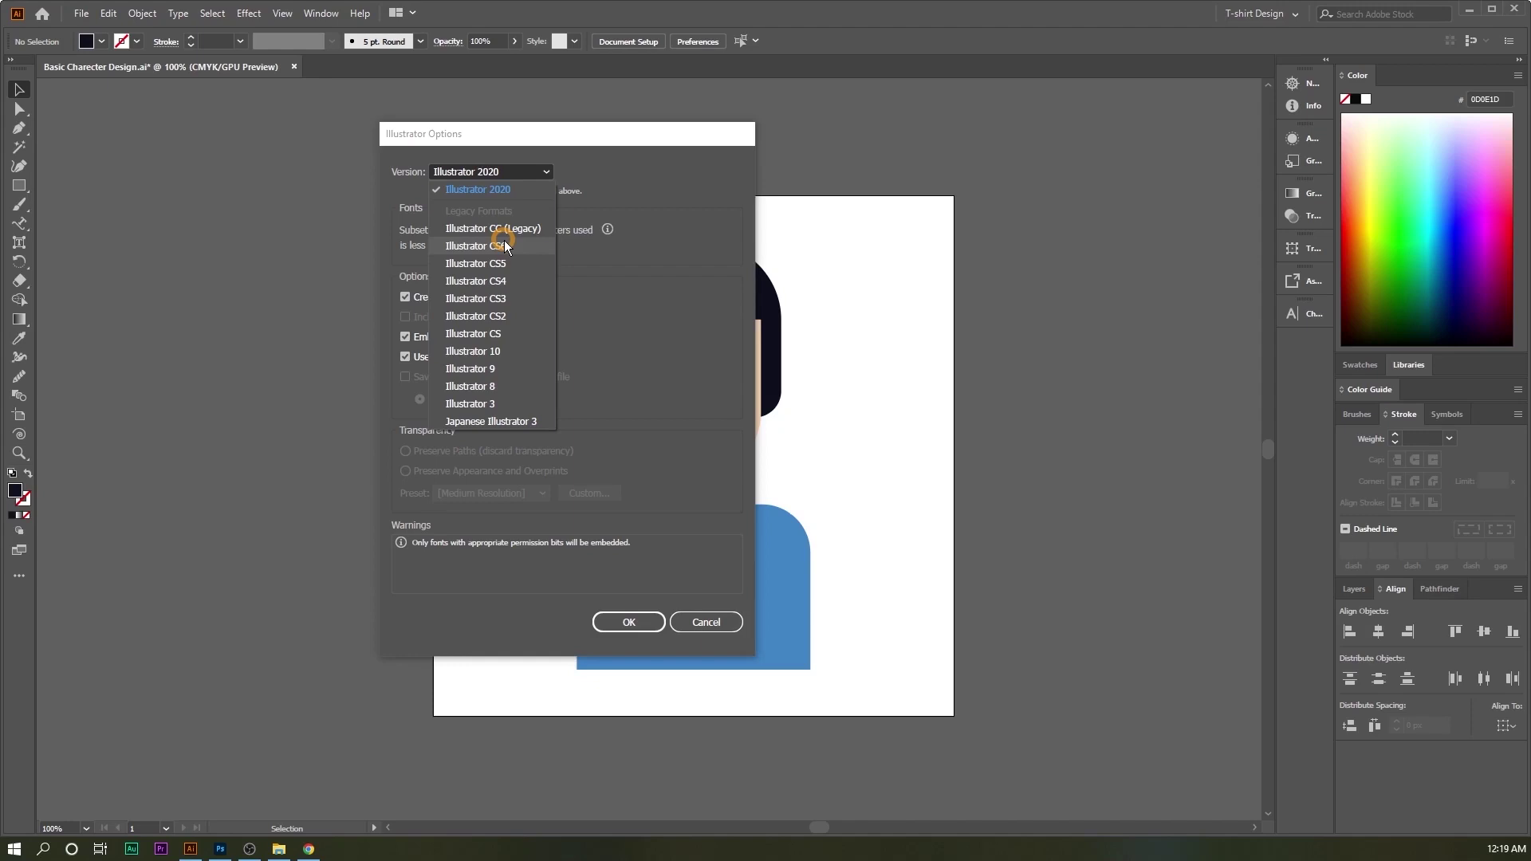
pyautogui.click(489, 190)
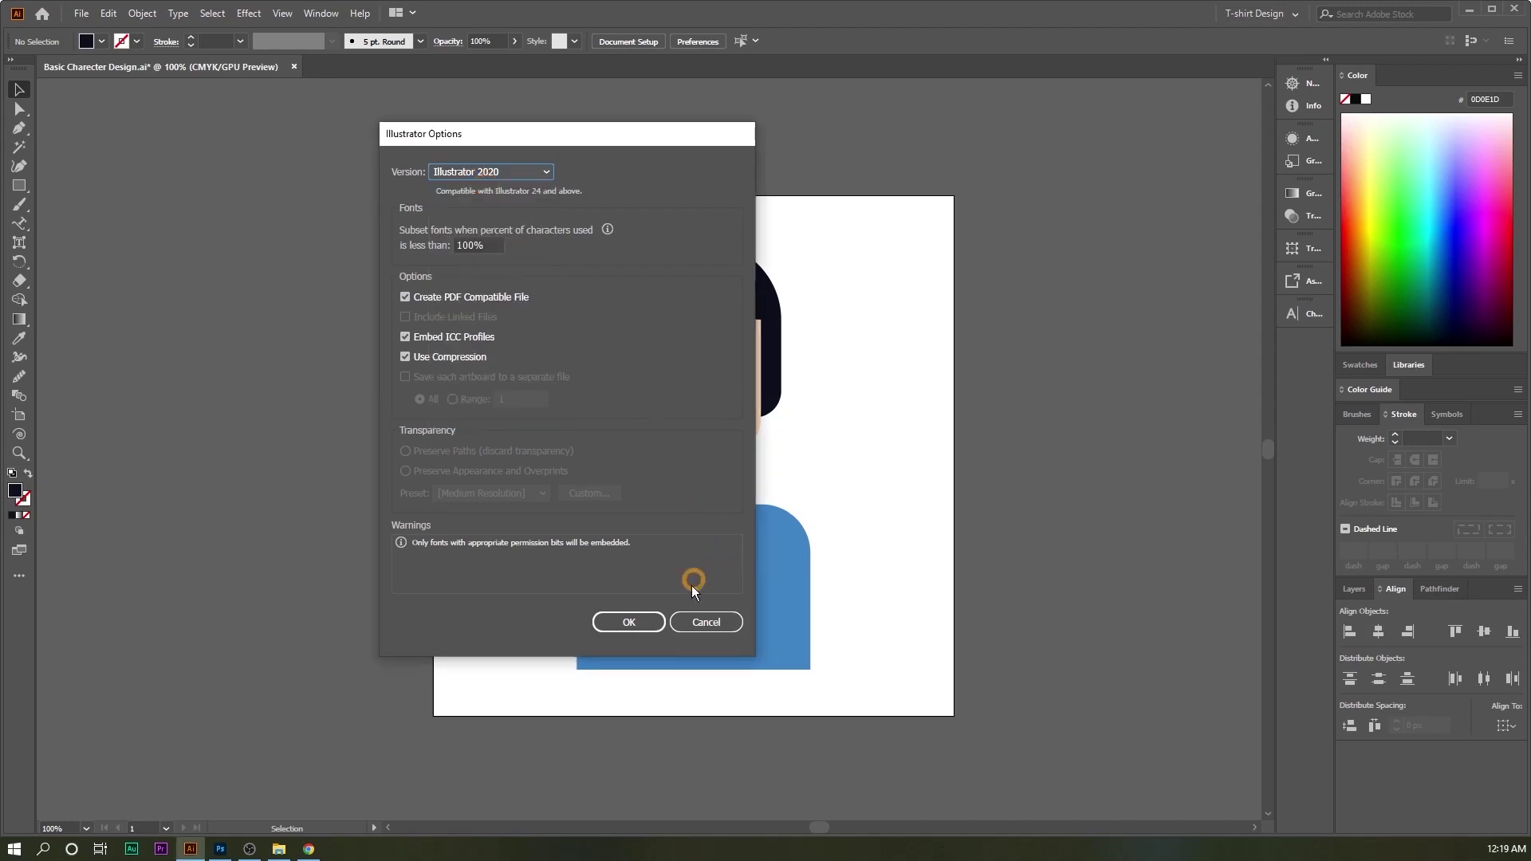
pyautogui.click(630, 621)
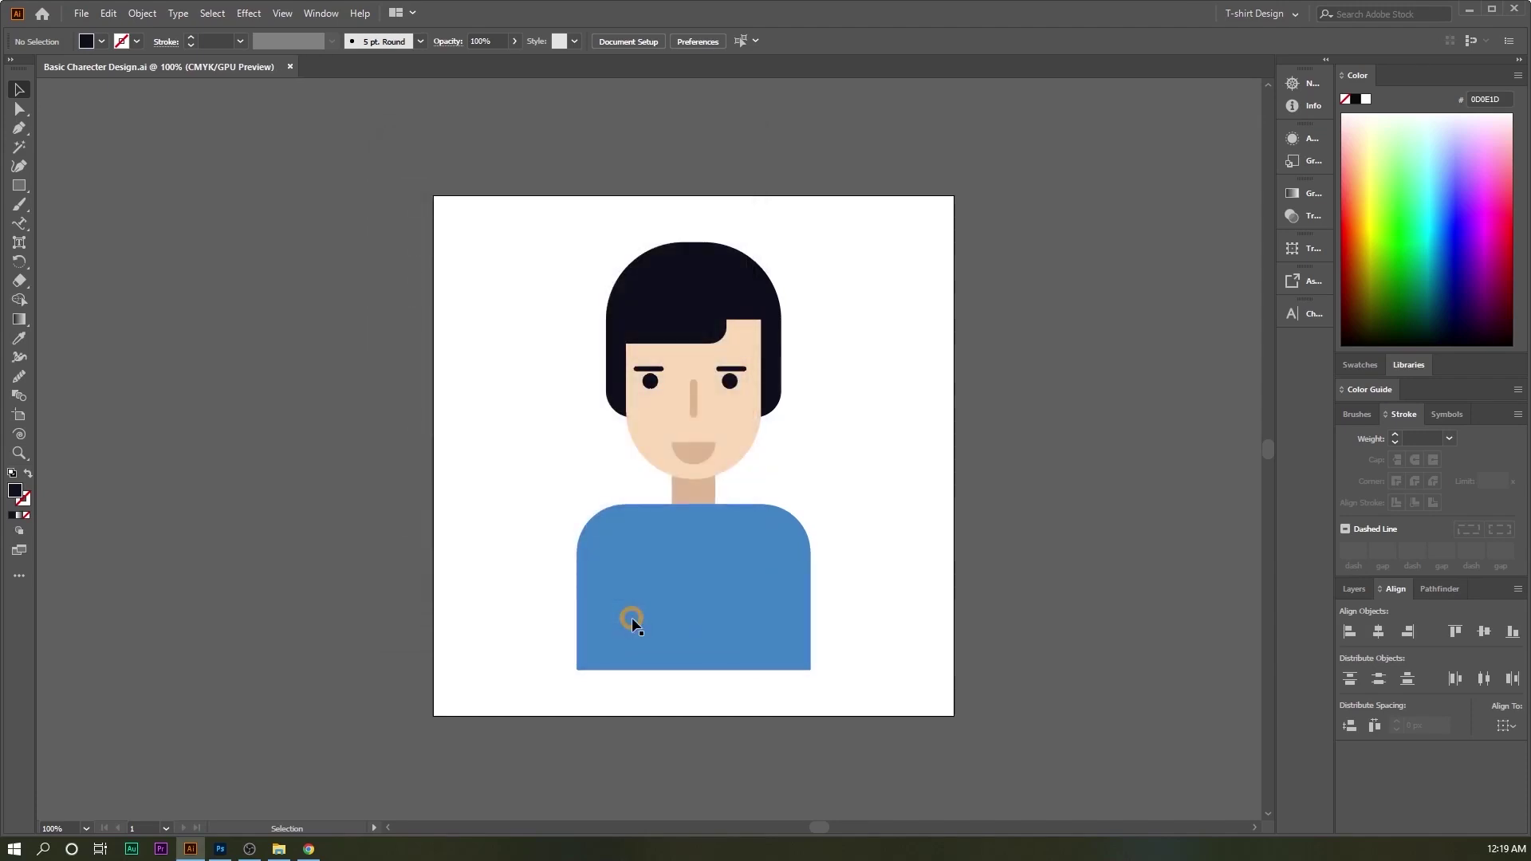
# Step: Save the design as an Adobe PDF (*.PDF) in the same folder, with Use Artboards on and the [Illustrator Default] preset
pyautogui.click(83, 12)
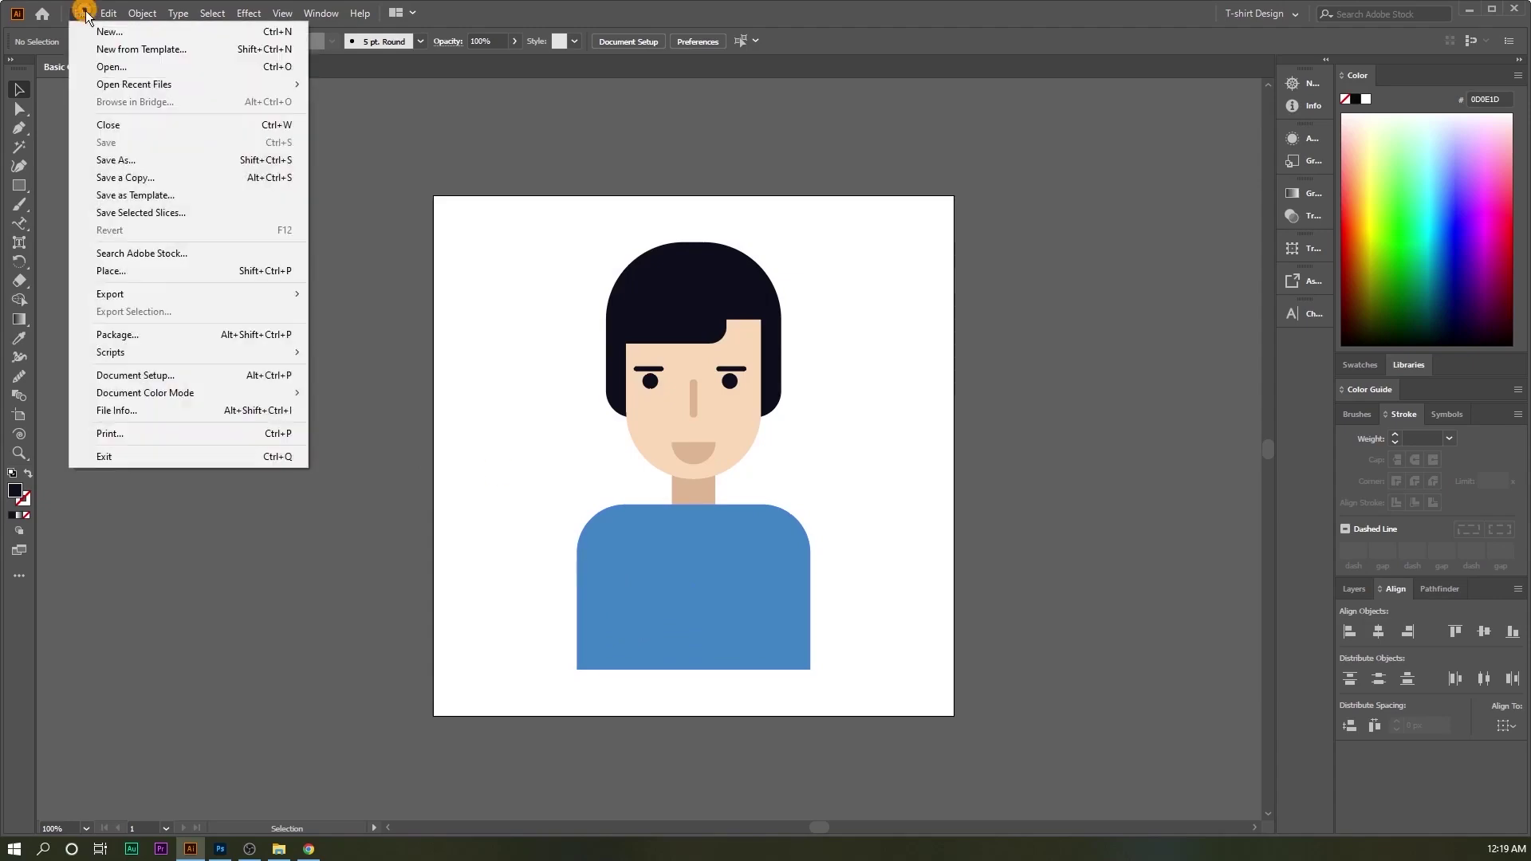
pyautogui.click(118, 160)
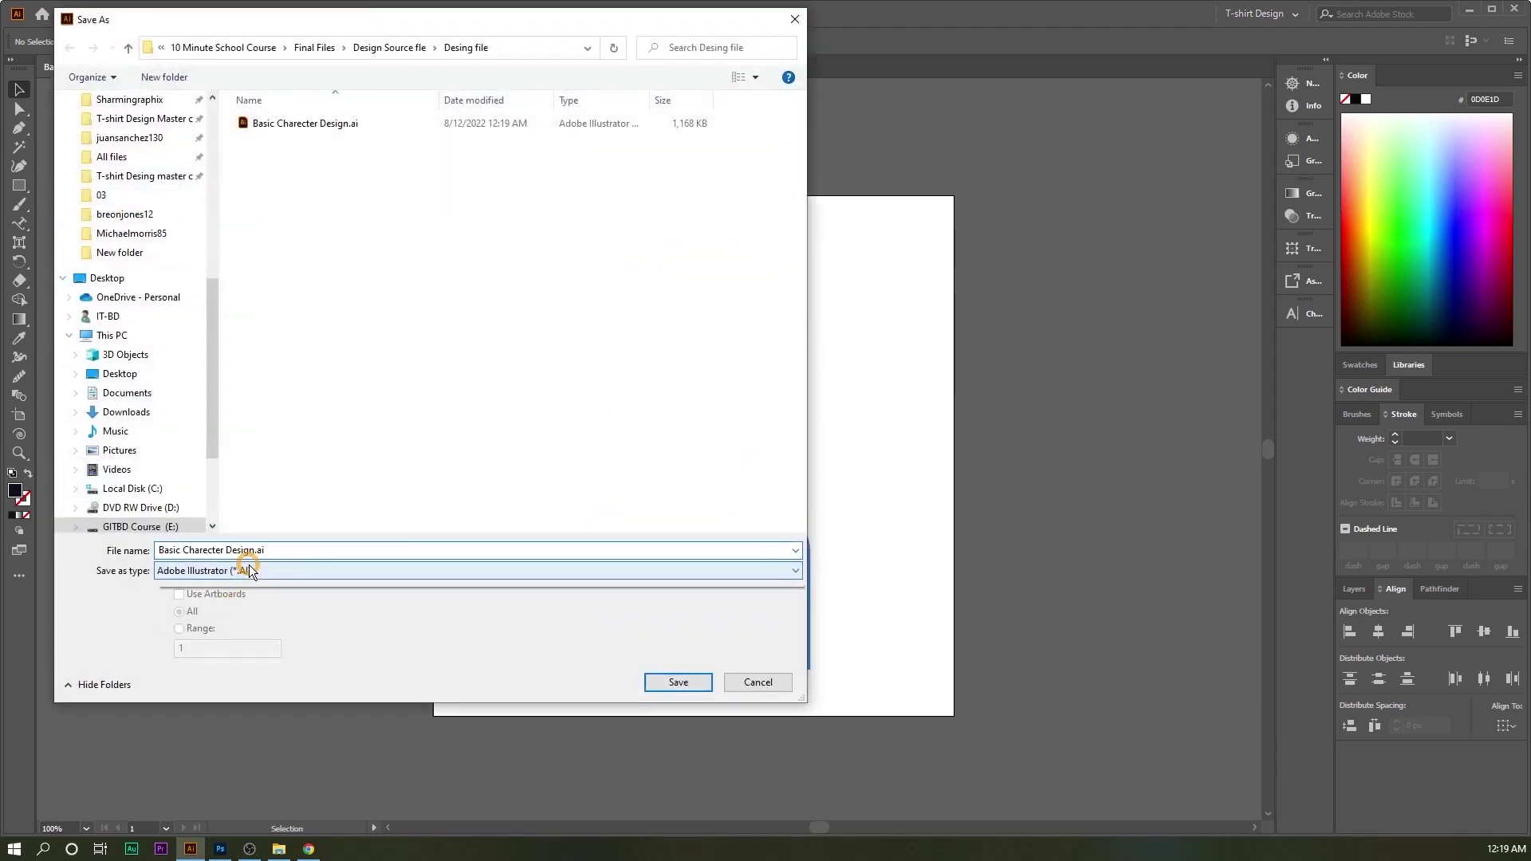
pyautogui.click(249, 567)
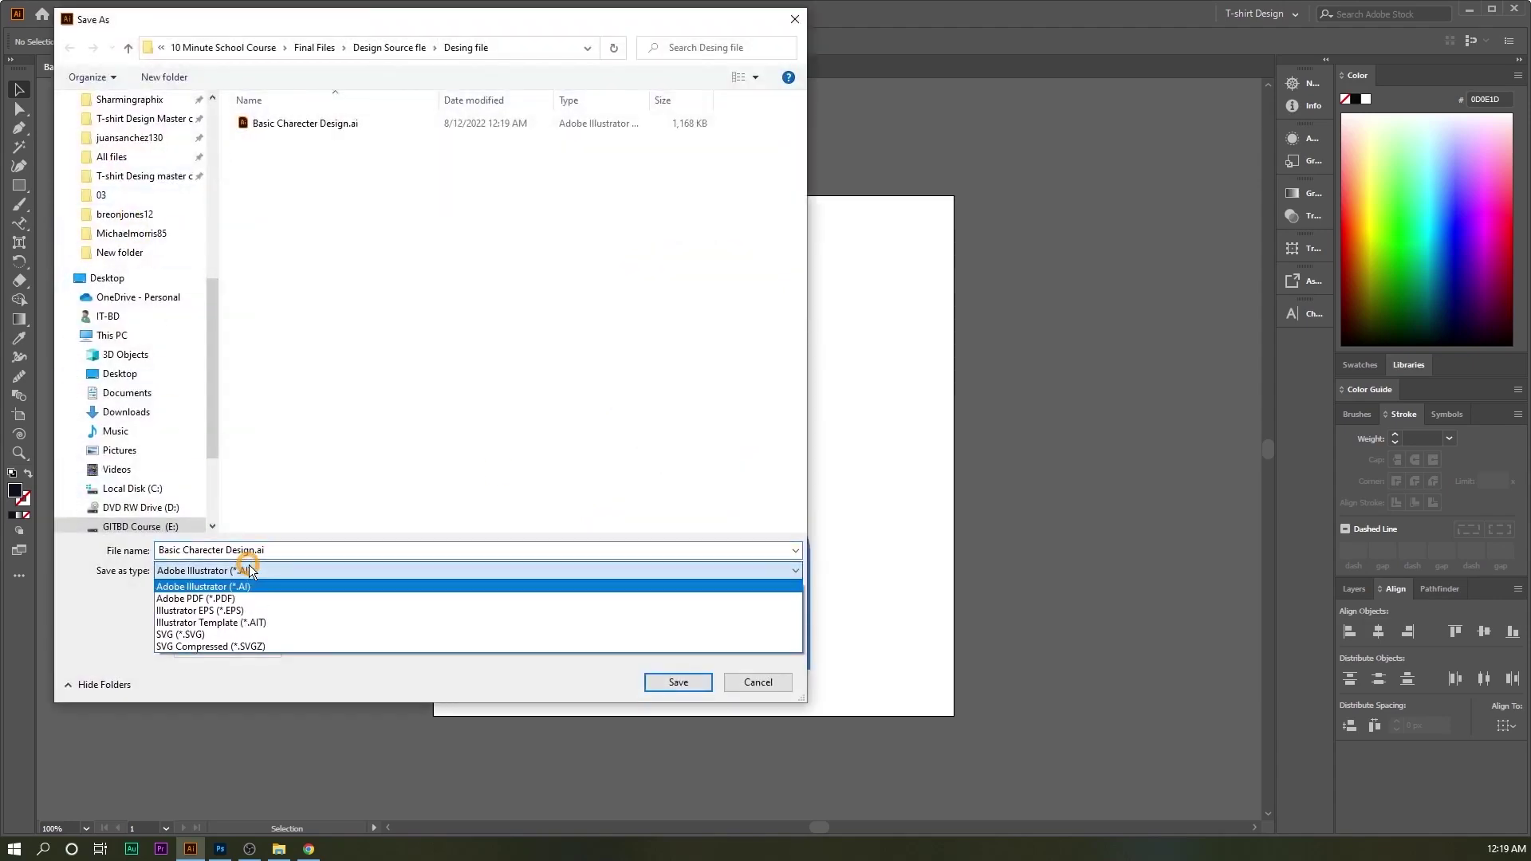
pyautogui.click(222, 599)
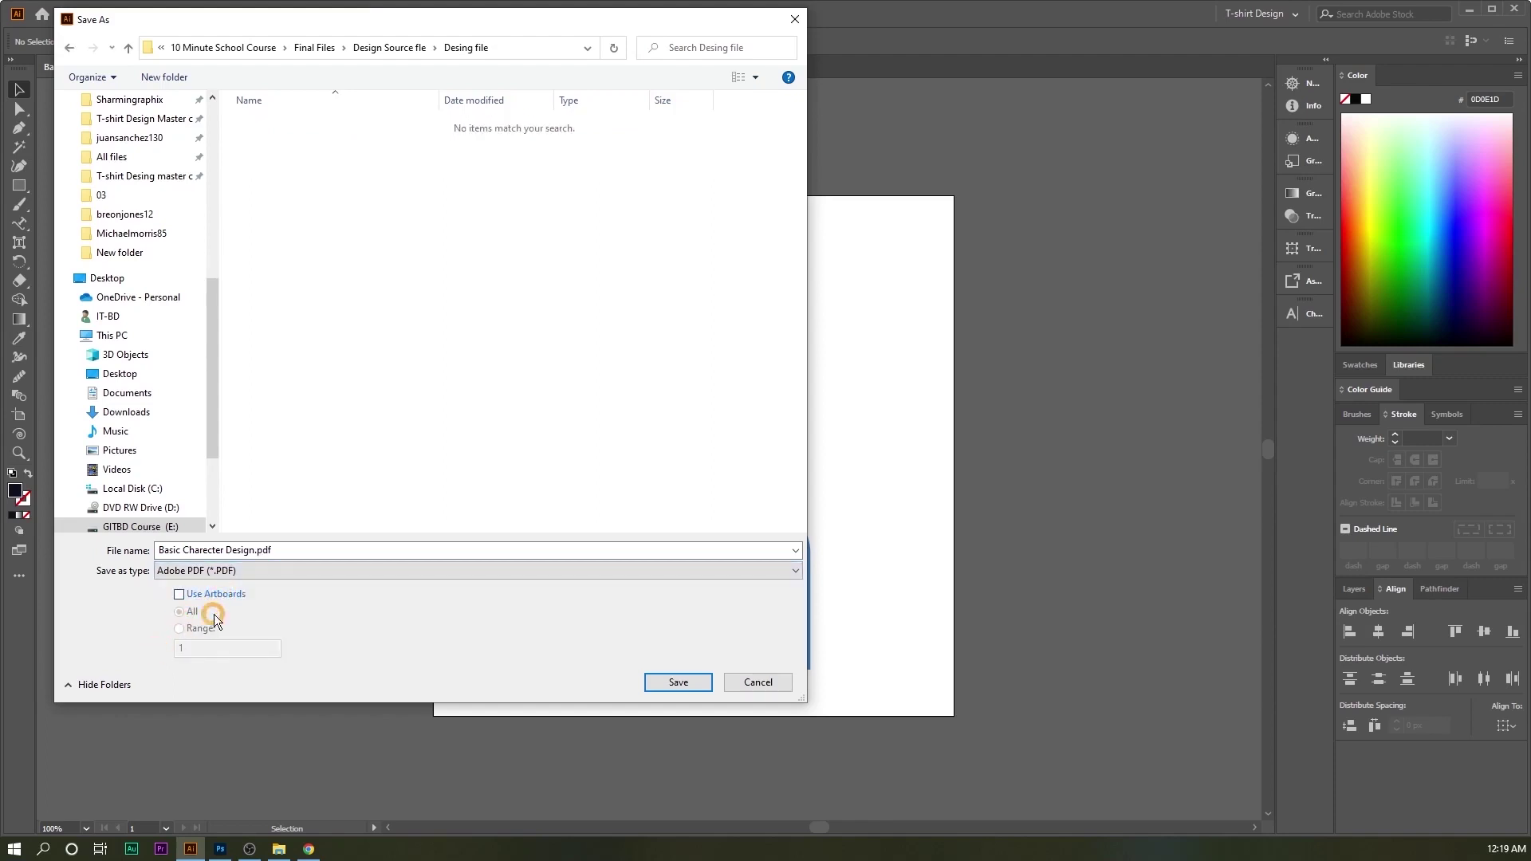
pyautogui.click(180, 594)
pyautogui.click(679, 683)
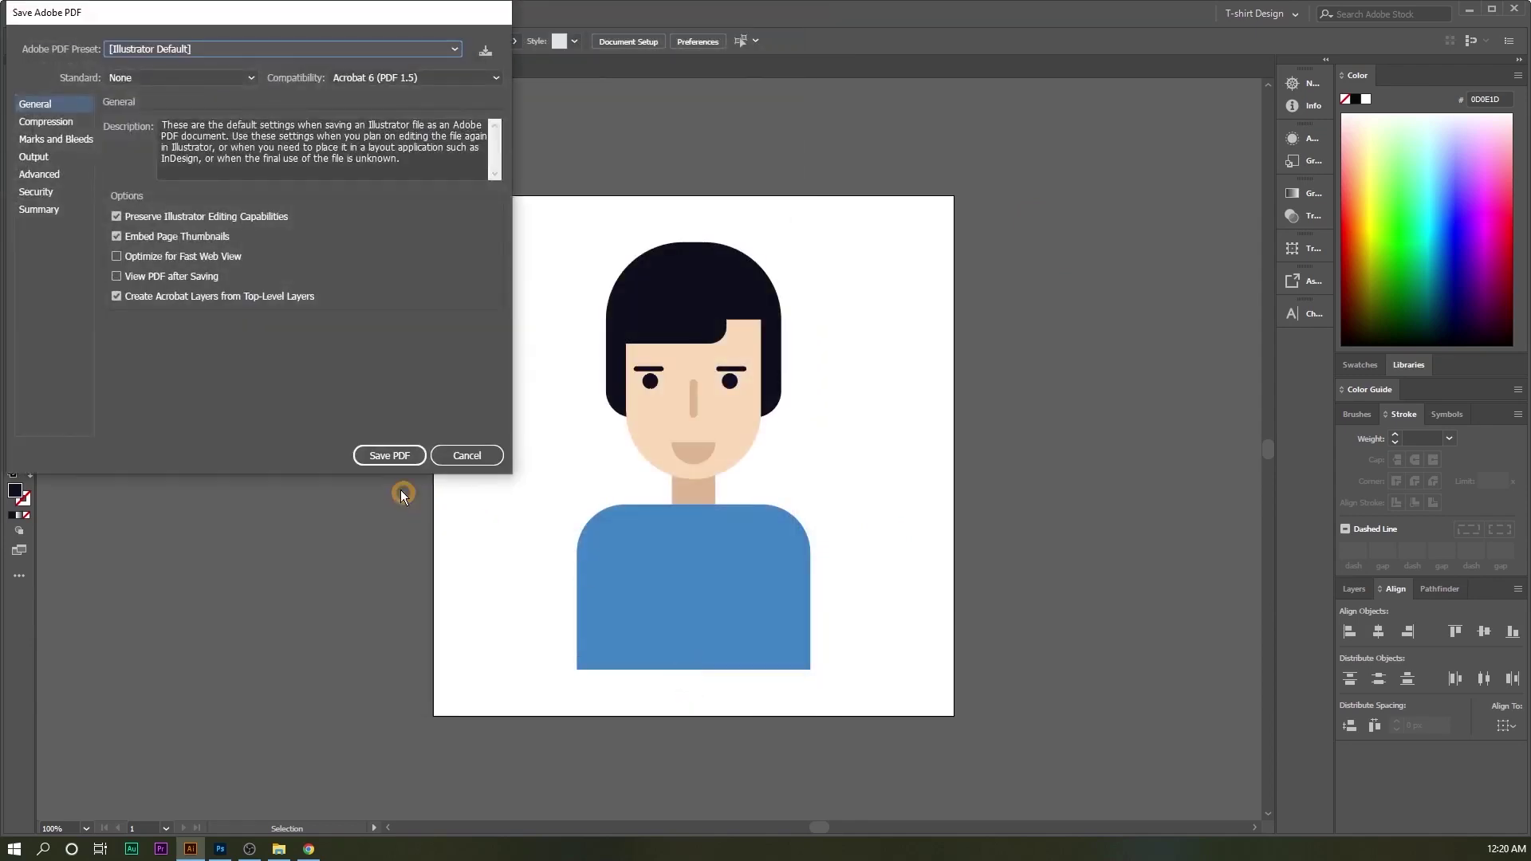
pyautogui.click(380, 457)
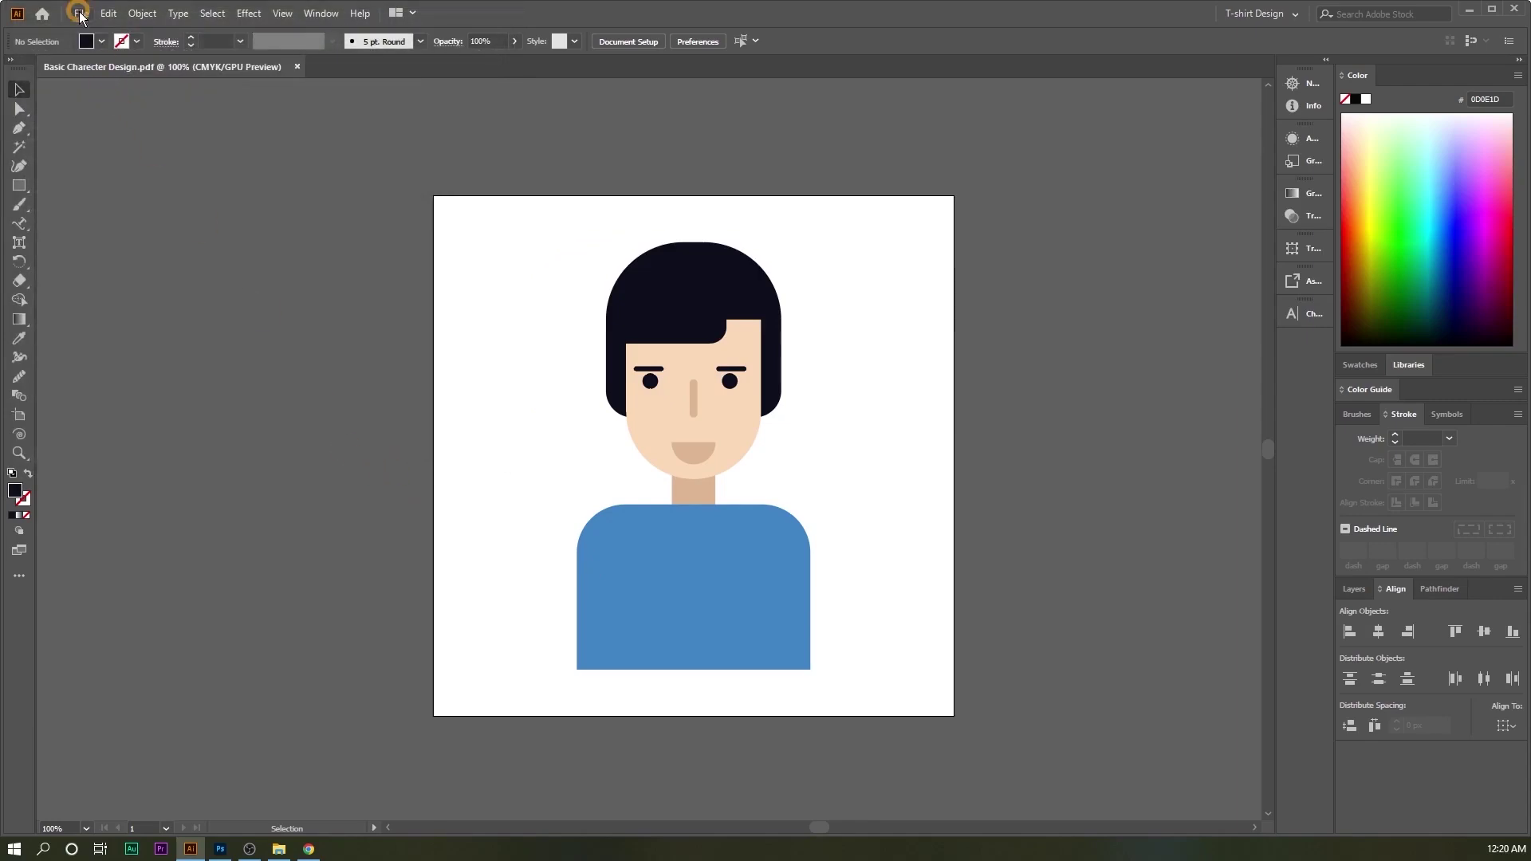
pyautogui.click(80, 11)
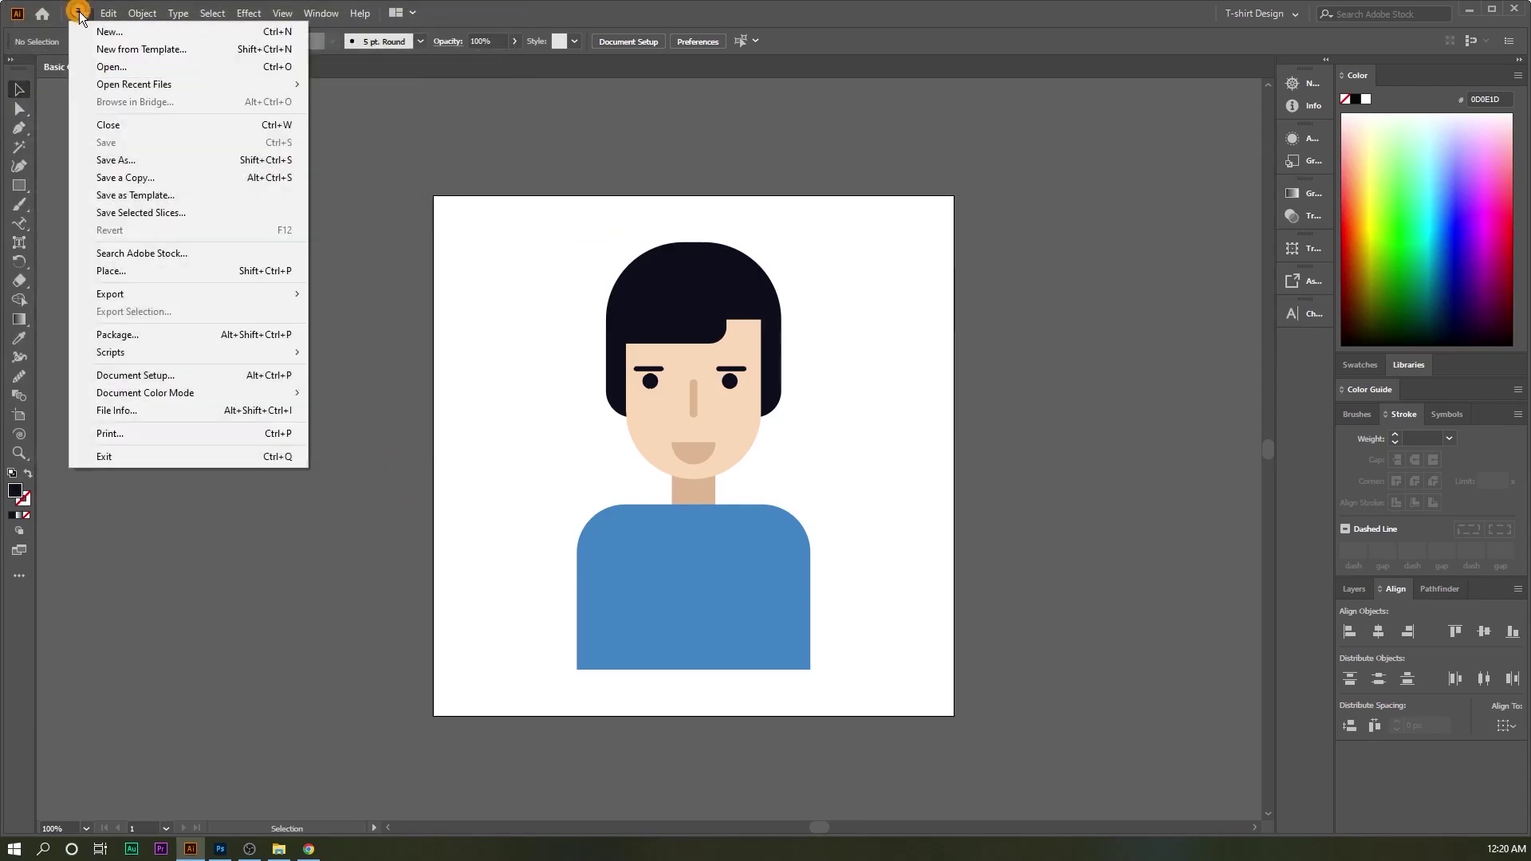
pyautogui.click(107, 159)
pyautogui.click(268, 570)
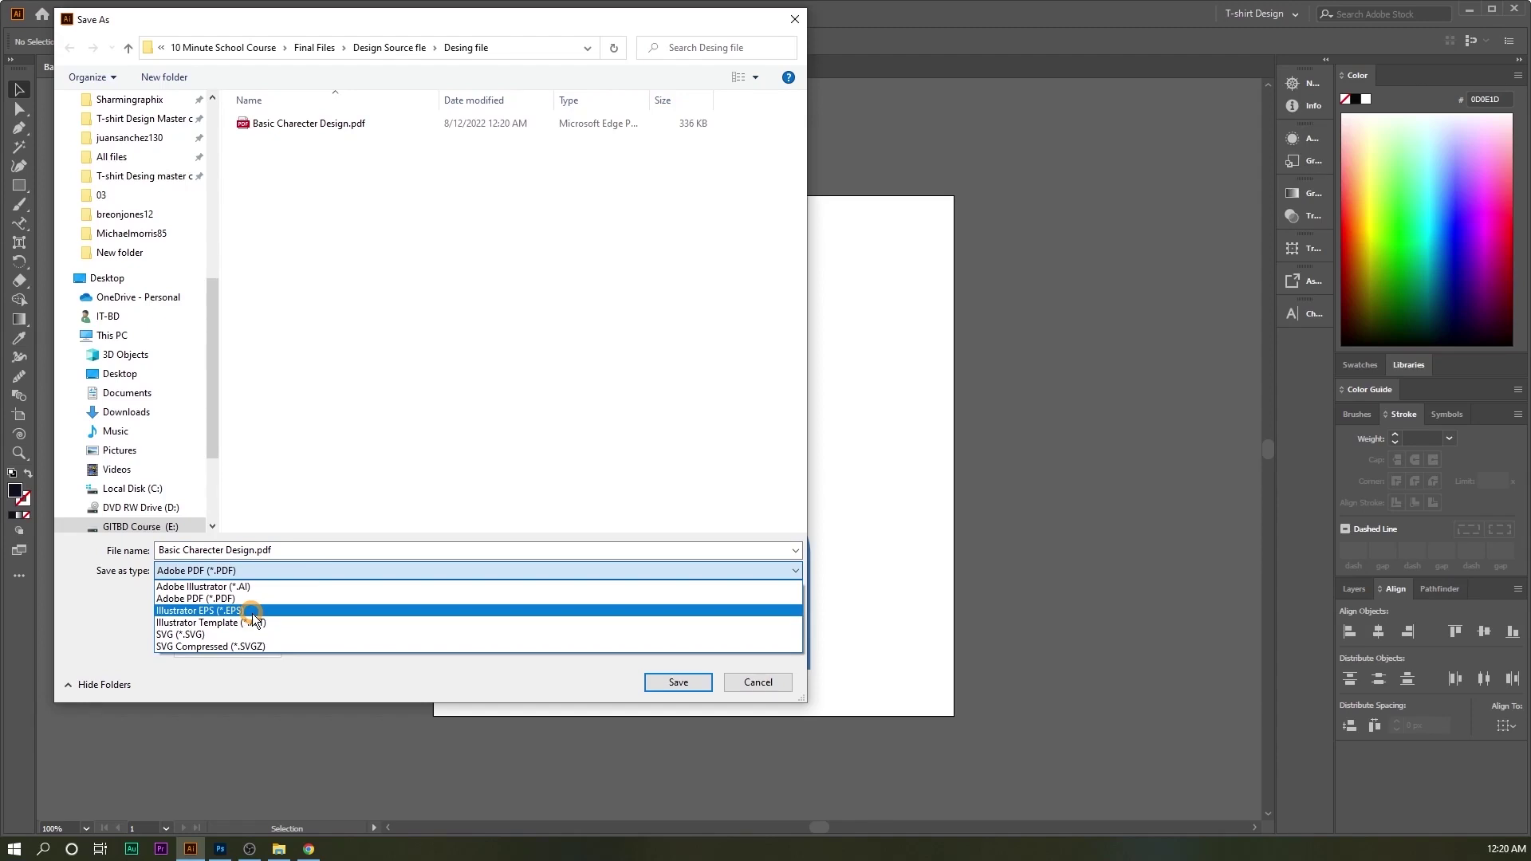
pyautogui.click(252, 610)
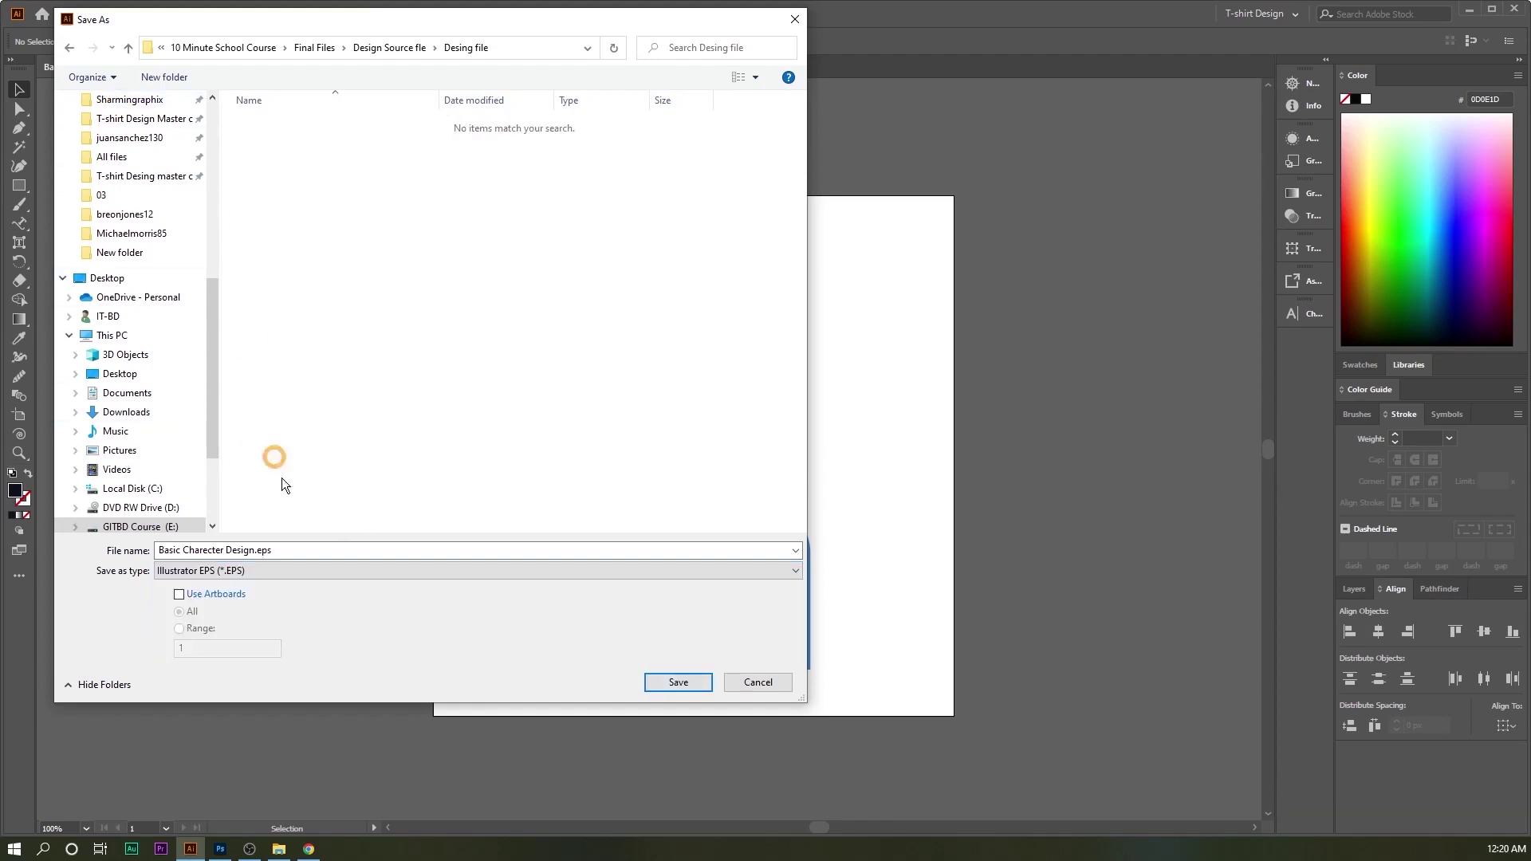
pyautogui.click(293, 572)
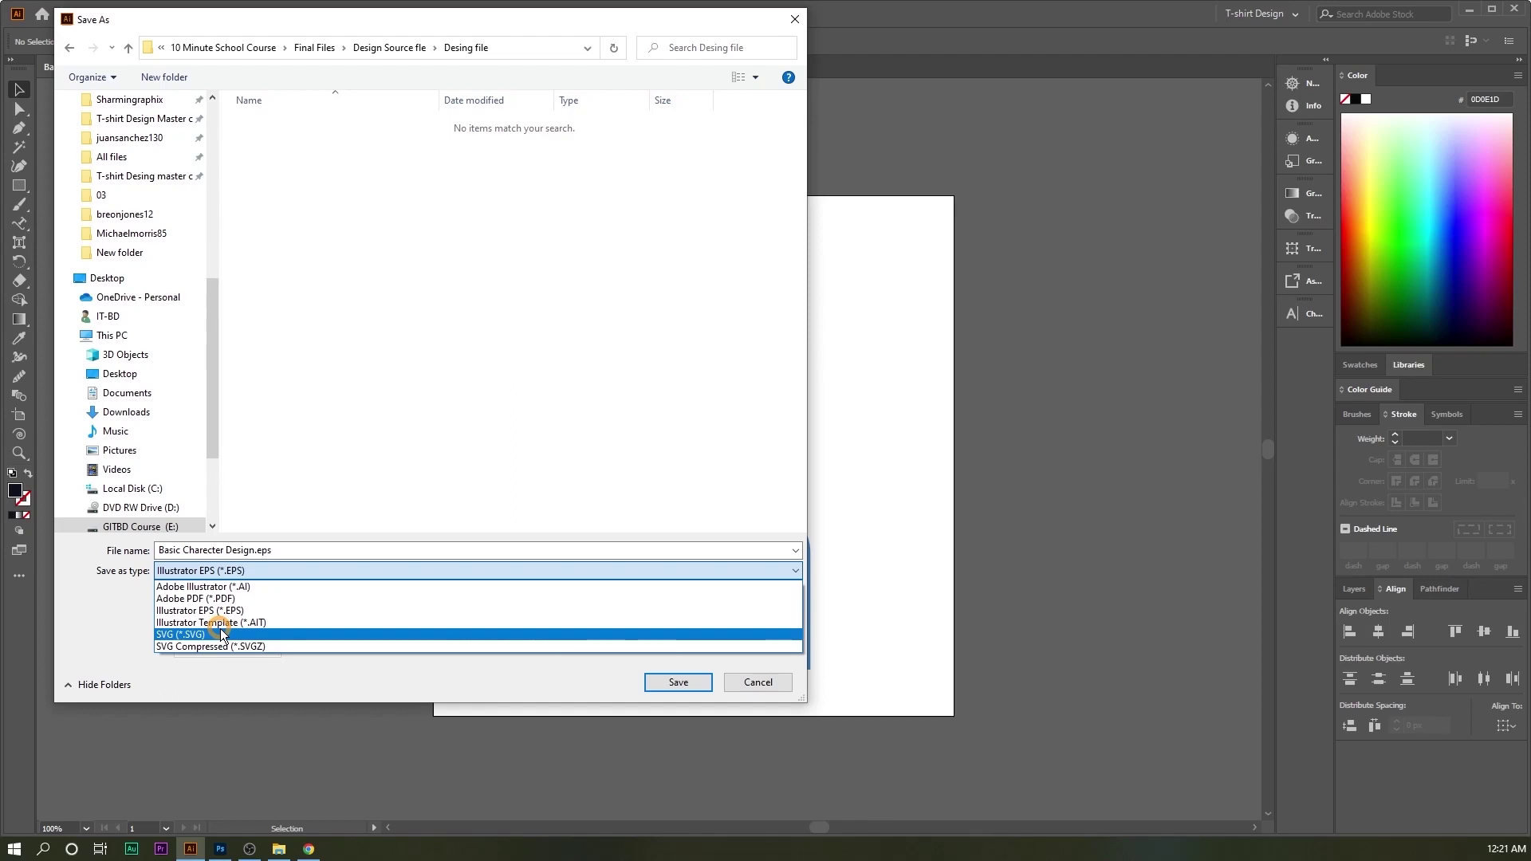
pyautogui.click(221, 634)
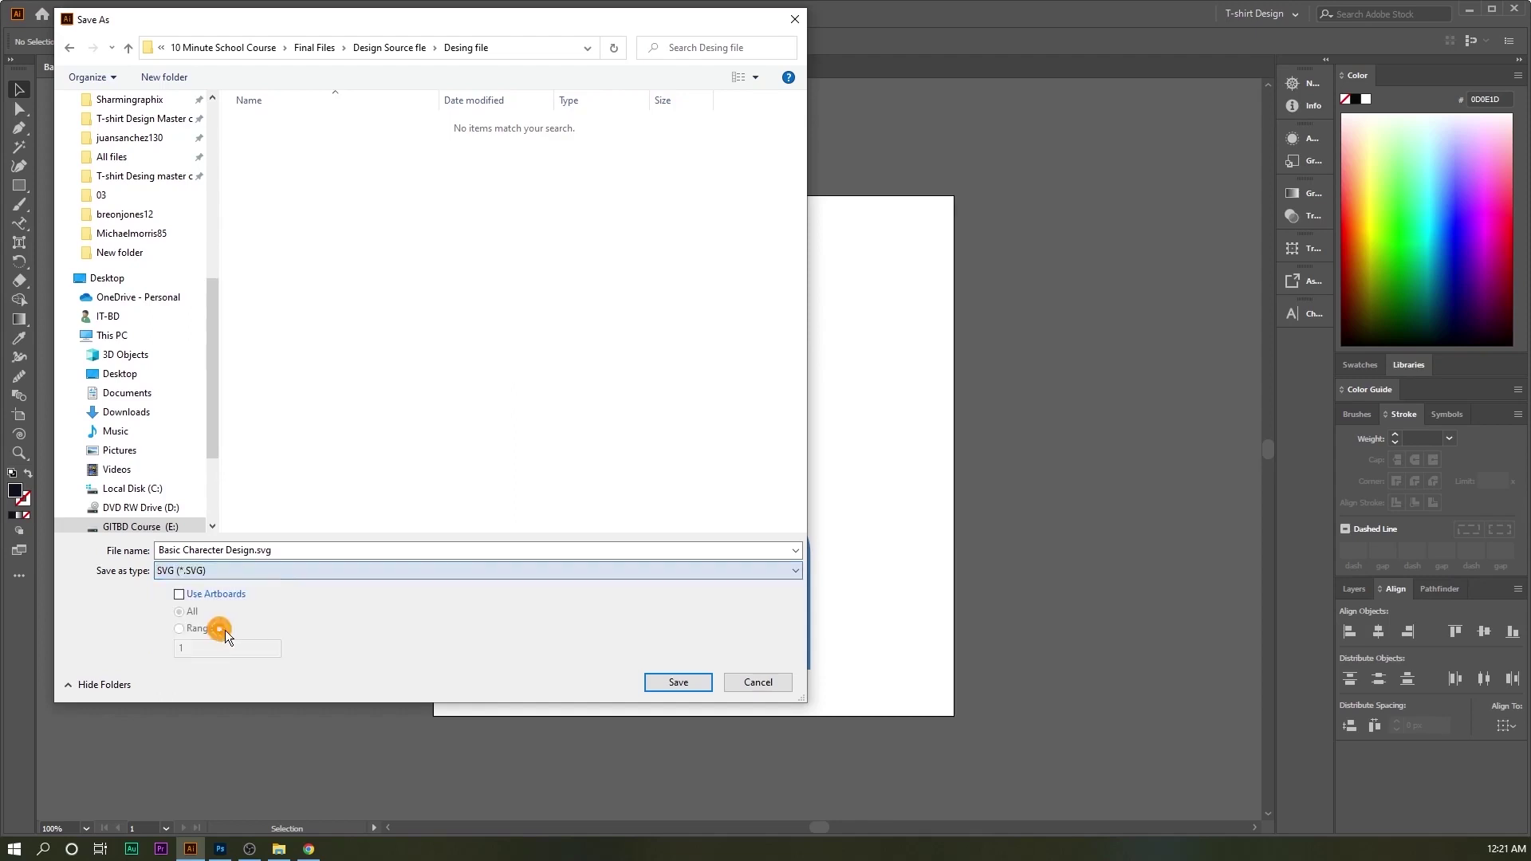
pyautogui.click(757, 682)
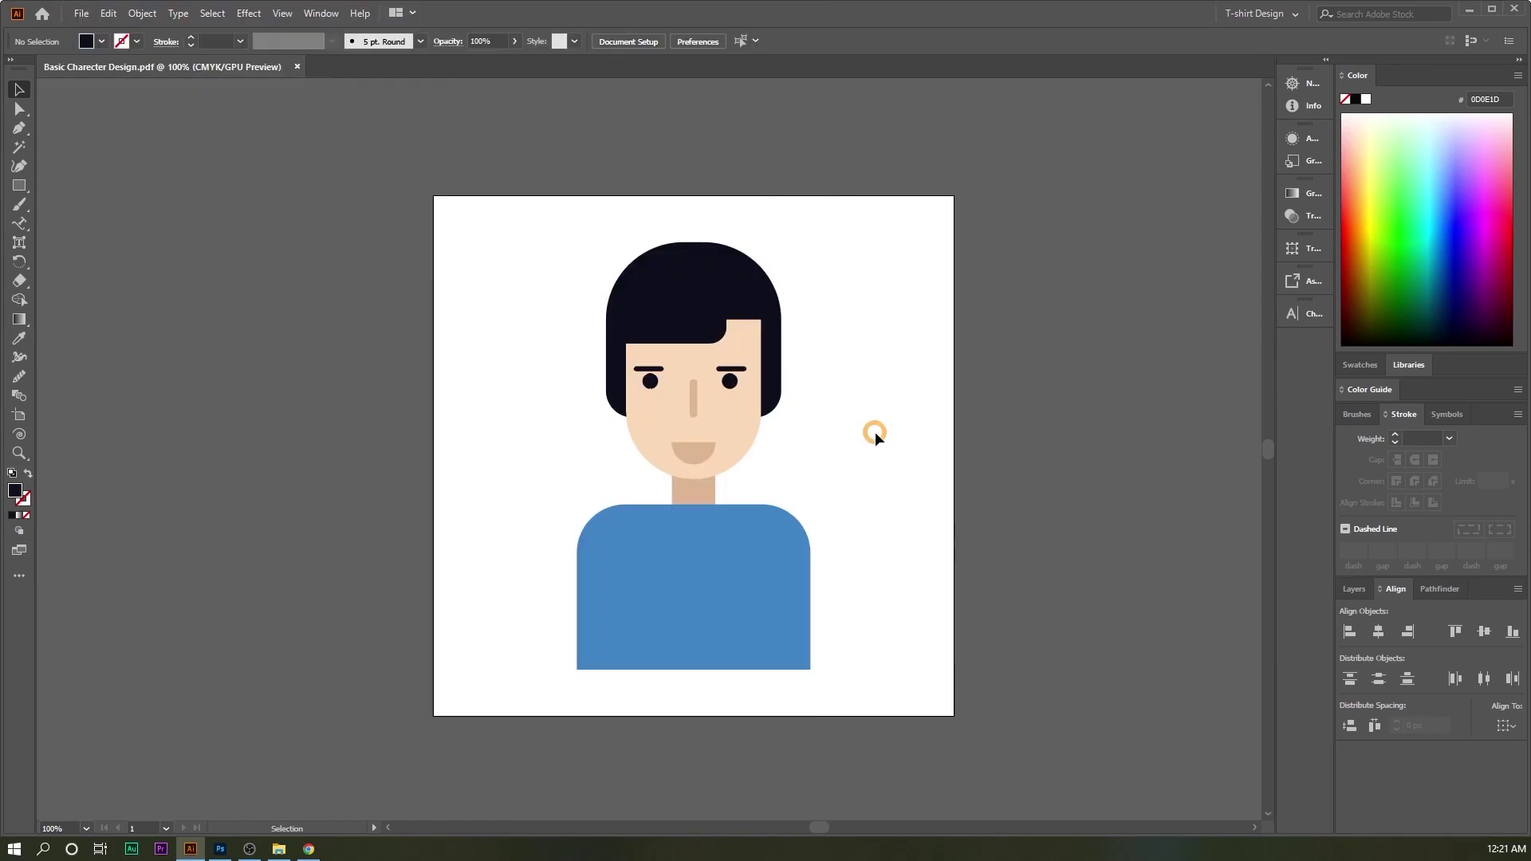
# Step: Start an Export As of the design and set the format to JPEG (*.JPG)
pyautogui.click(84, 14)
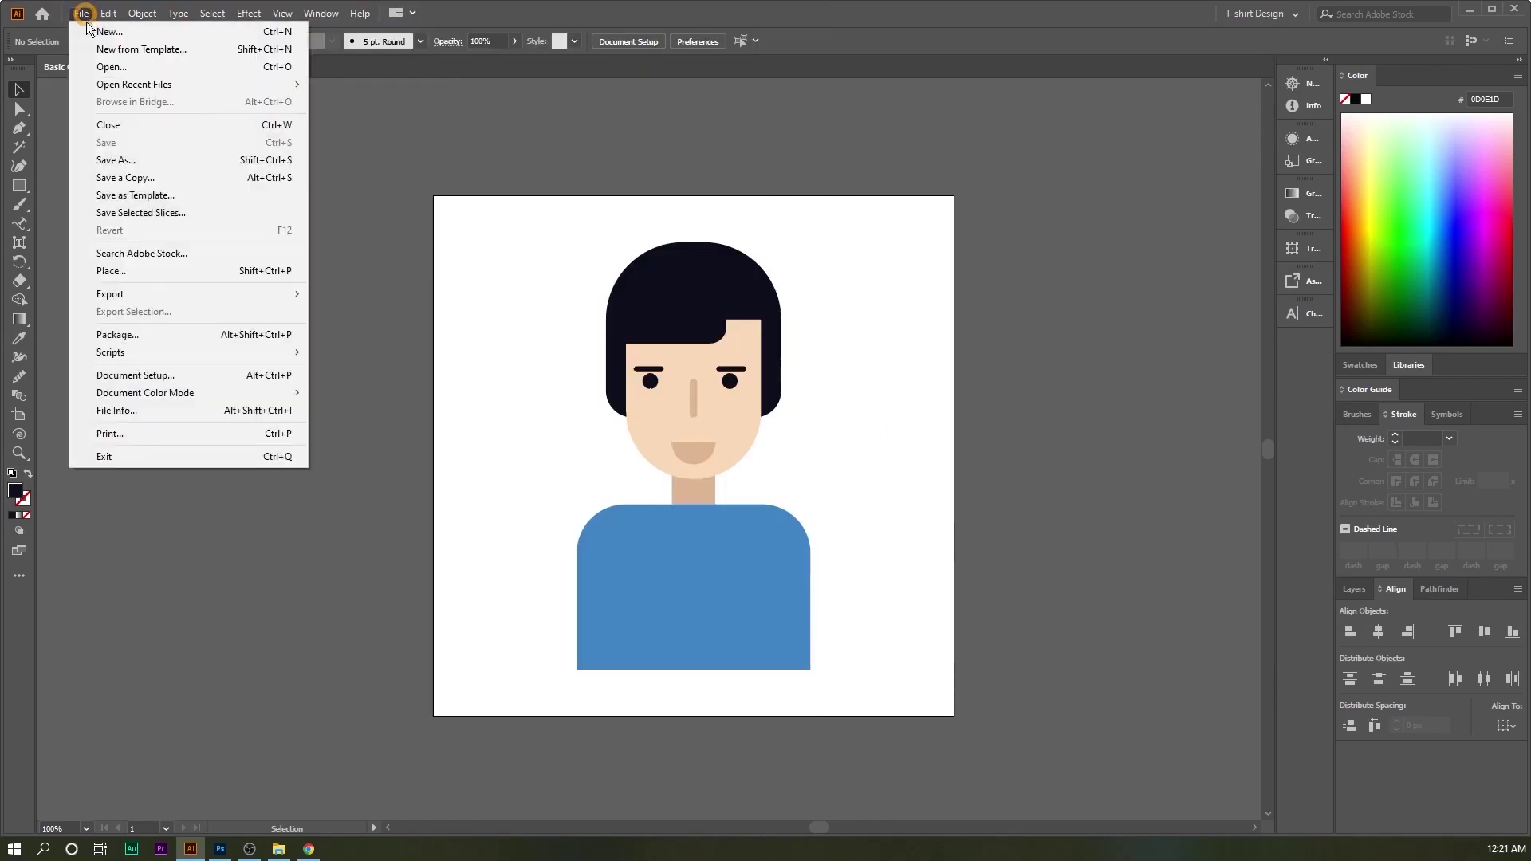
pyautogui.click(116, 294)
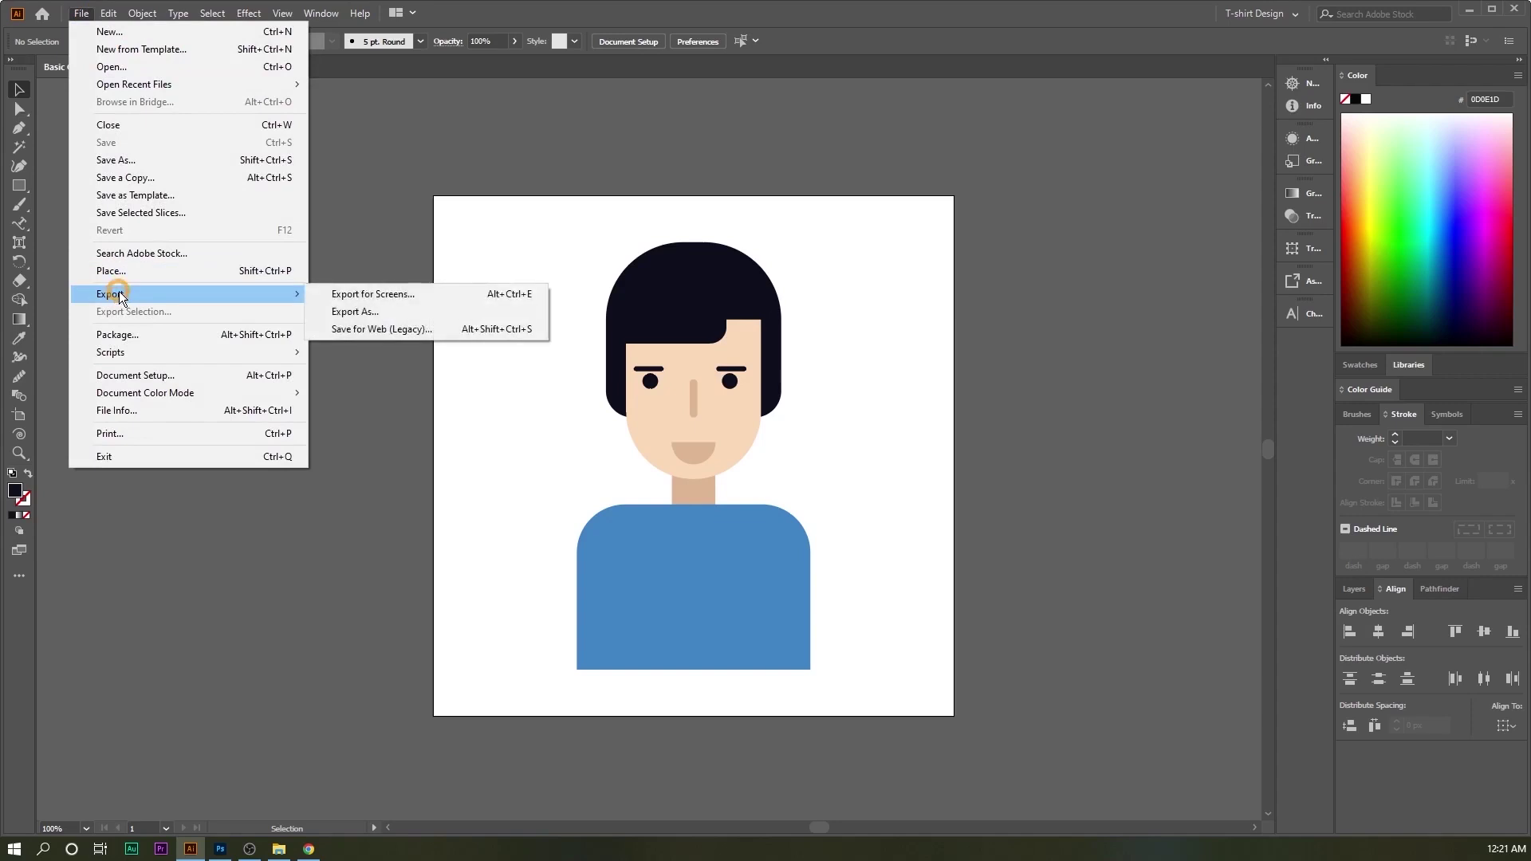
pyautogui.click(378, 311)
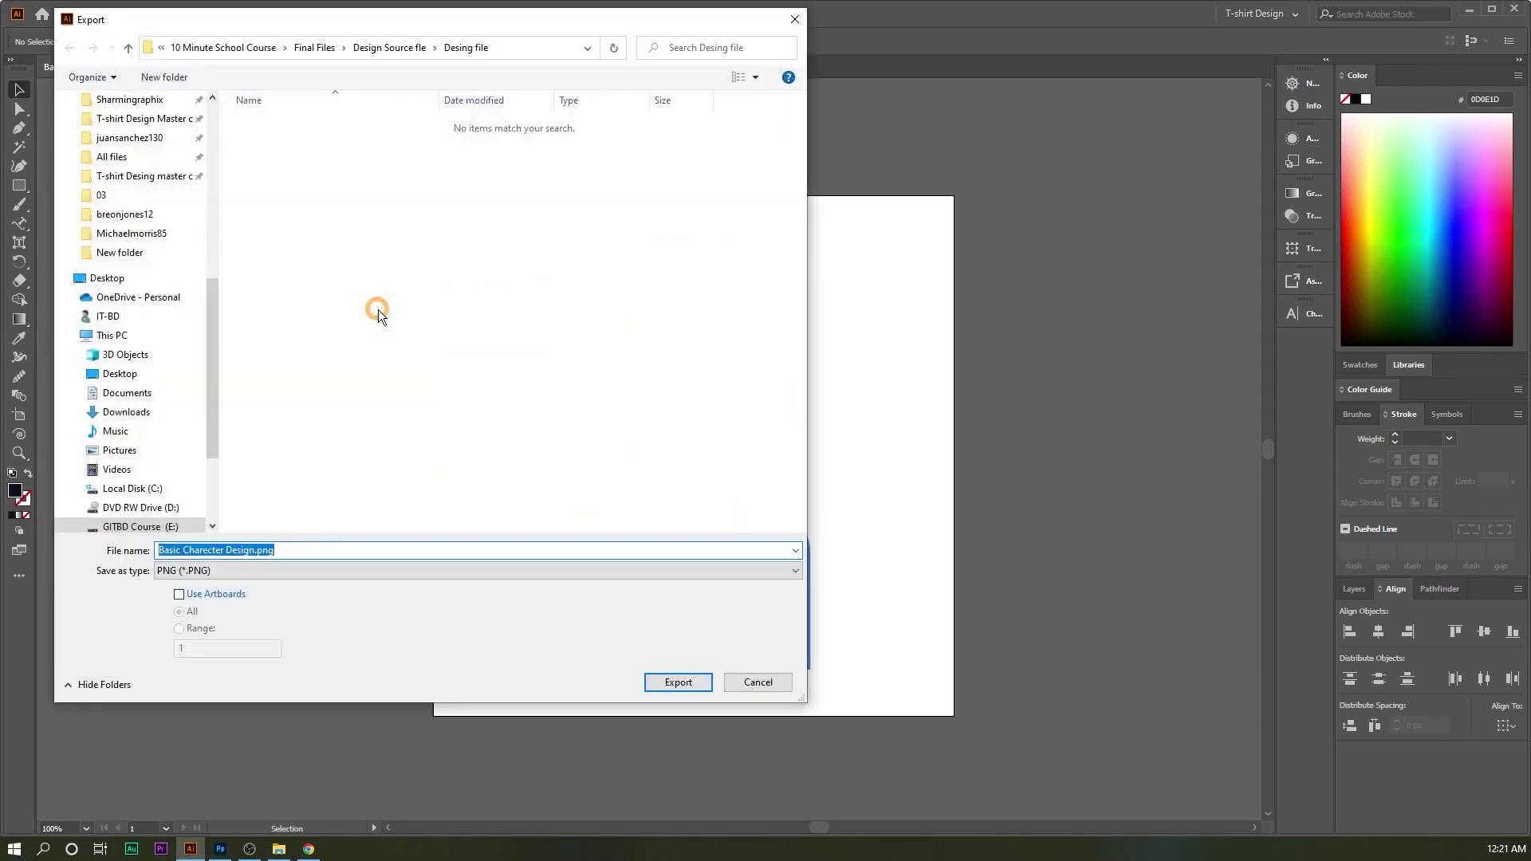
pyautogui.click(237, 574)
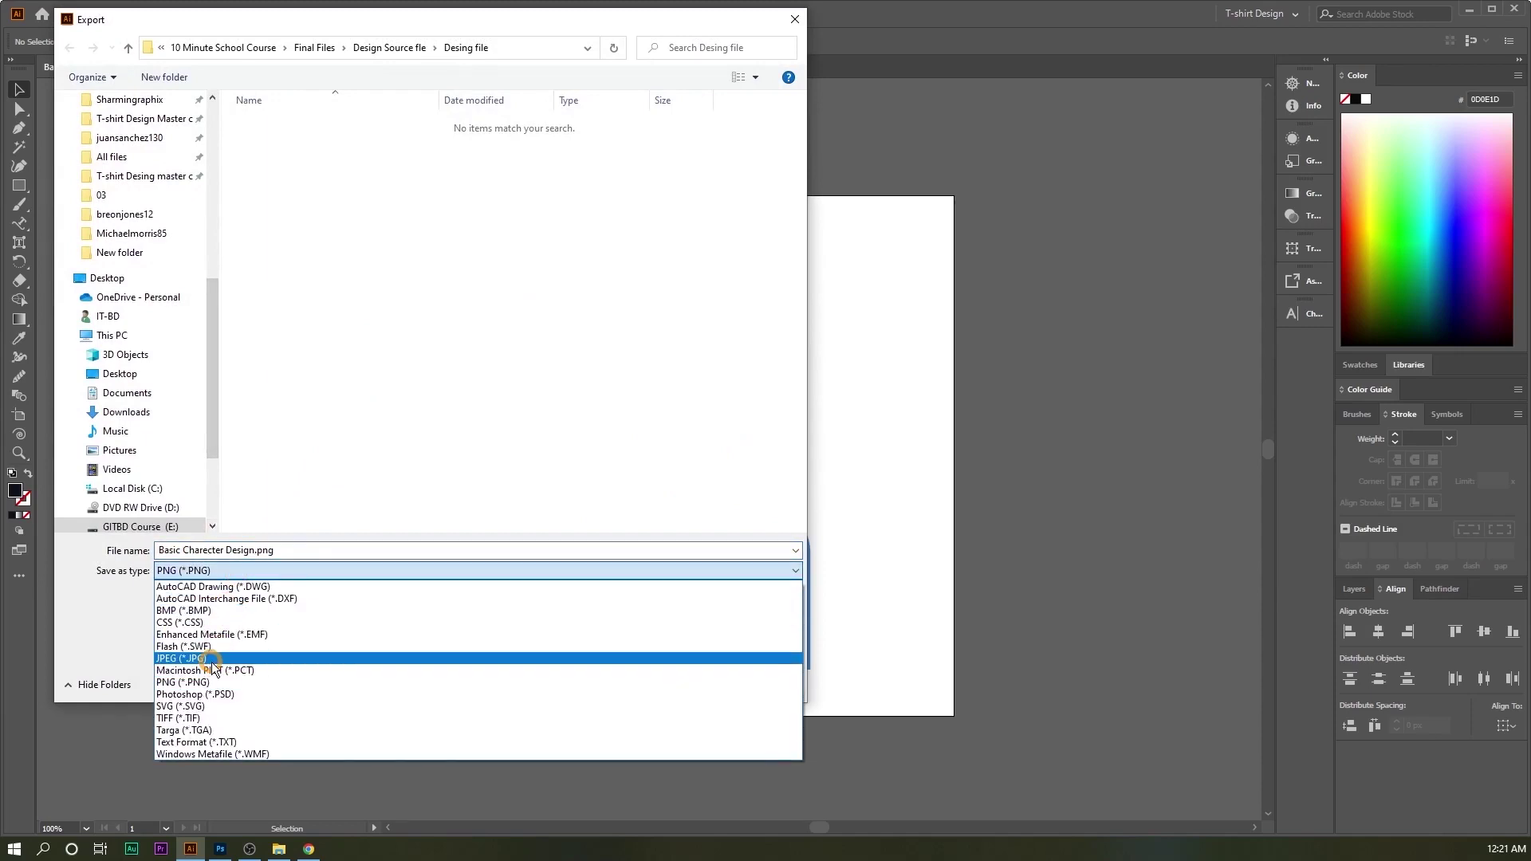
pyautogui.click(203, 657)
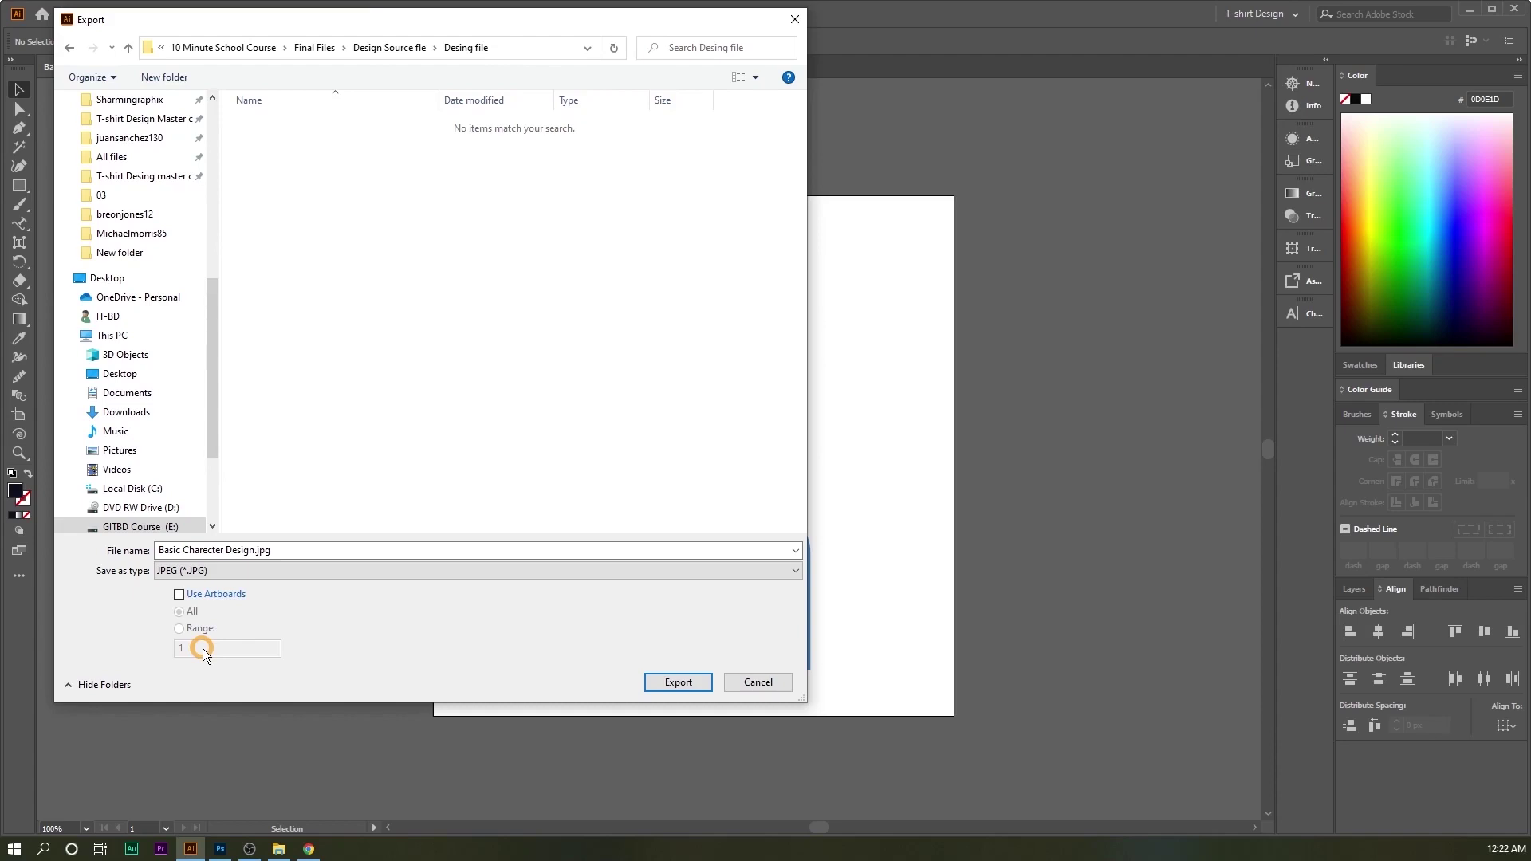
# Step: Turn on Use Artboards for all artboards, keep the file name "Basic Charecter Design.jpg", and proceed with the export
pyautogui.click(209, 568)
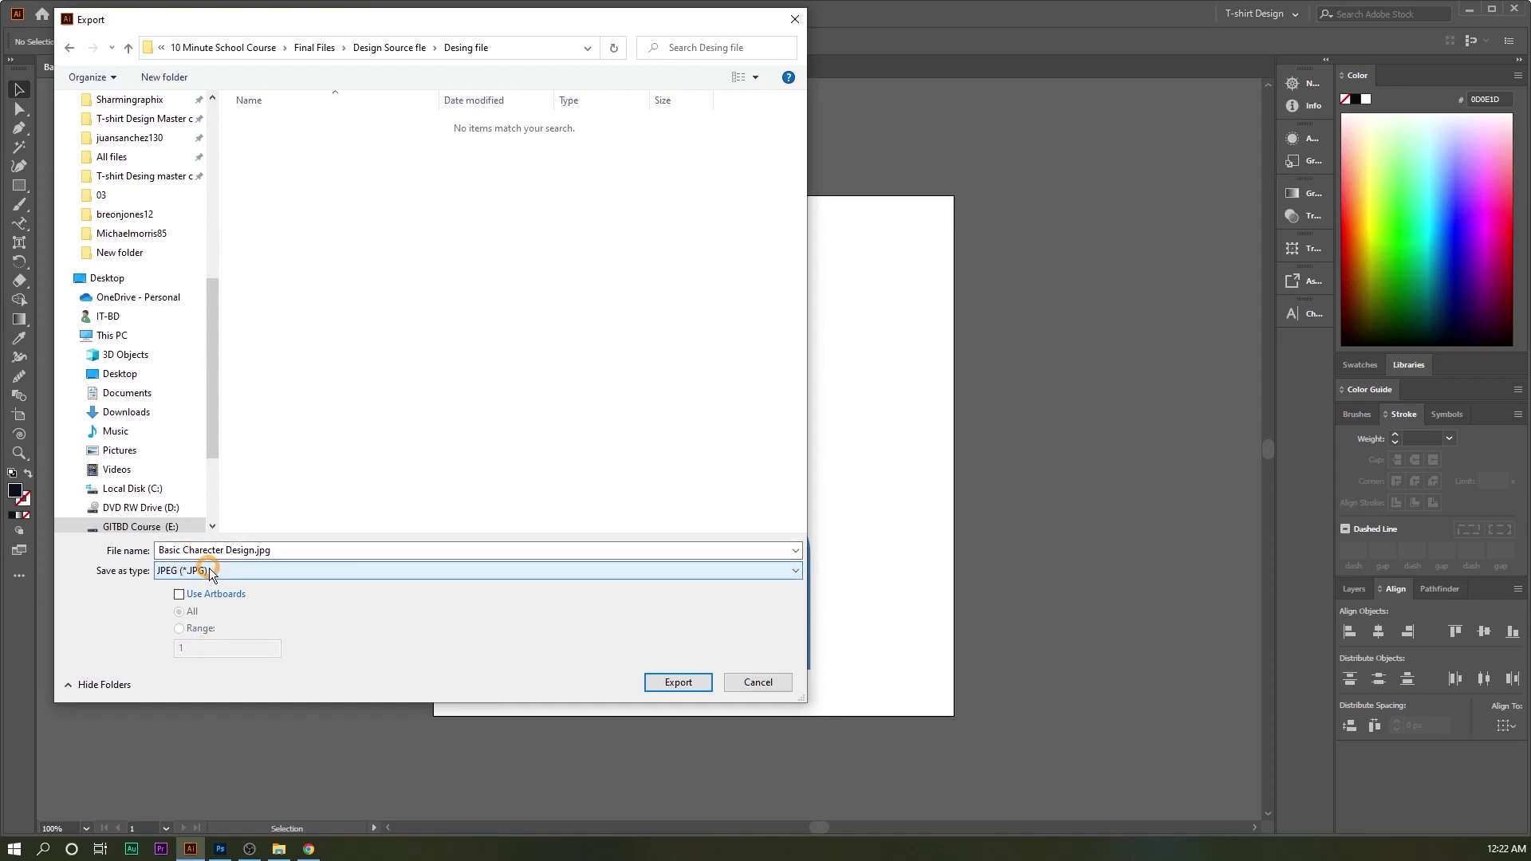
pyautogui.click(184, 594)
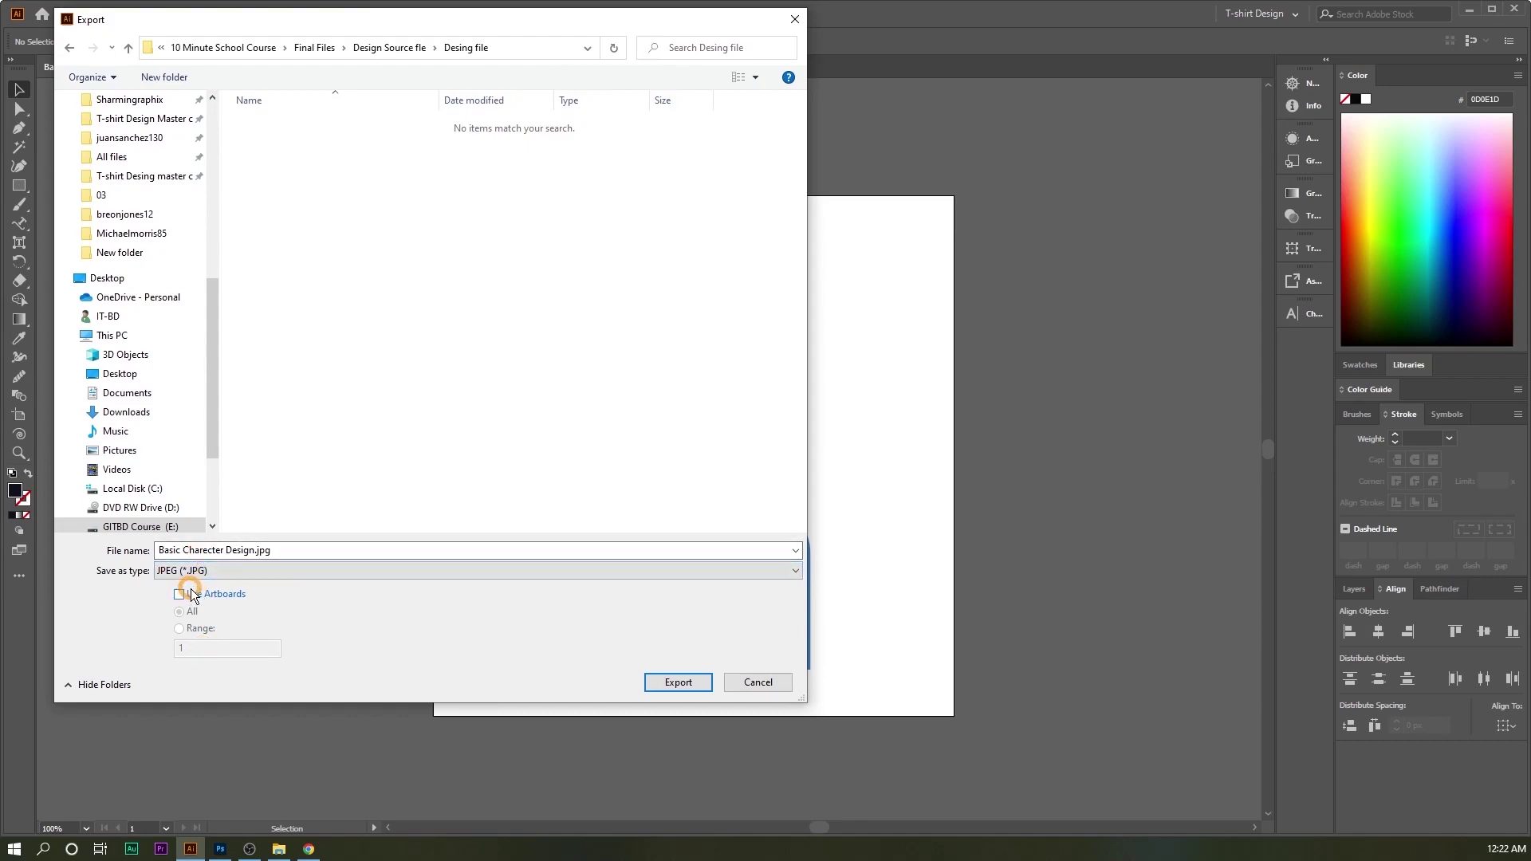
pyautogui.click(193, 596)
pyautogui.click(192, 596)
pyautogui.click(337, 562)
pyautogui.click(286, 551)
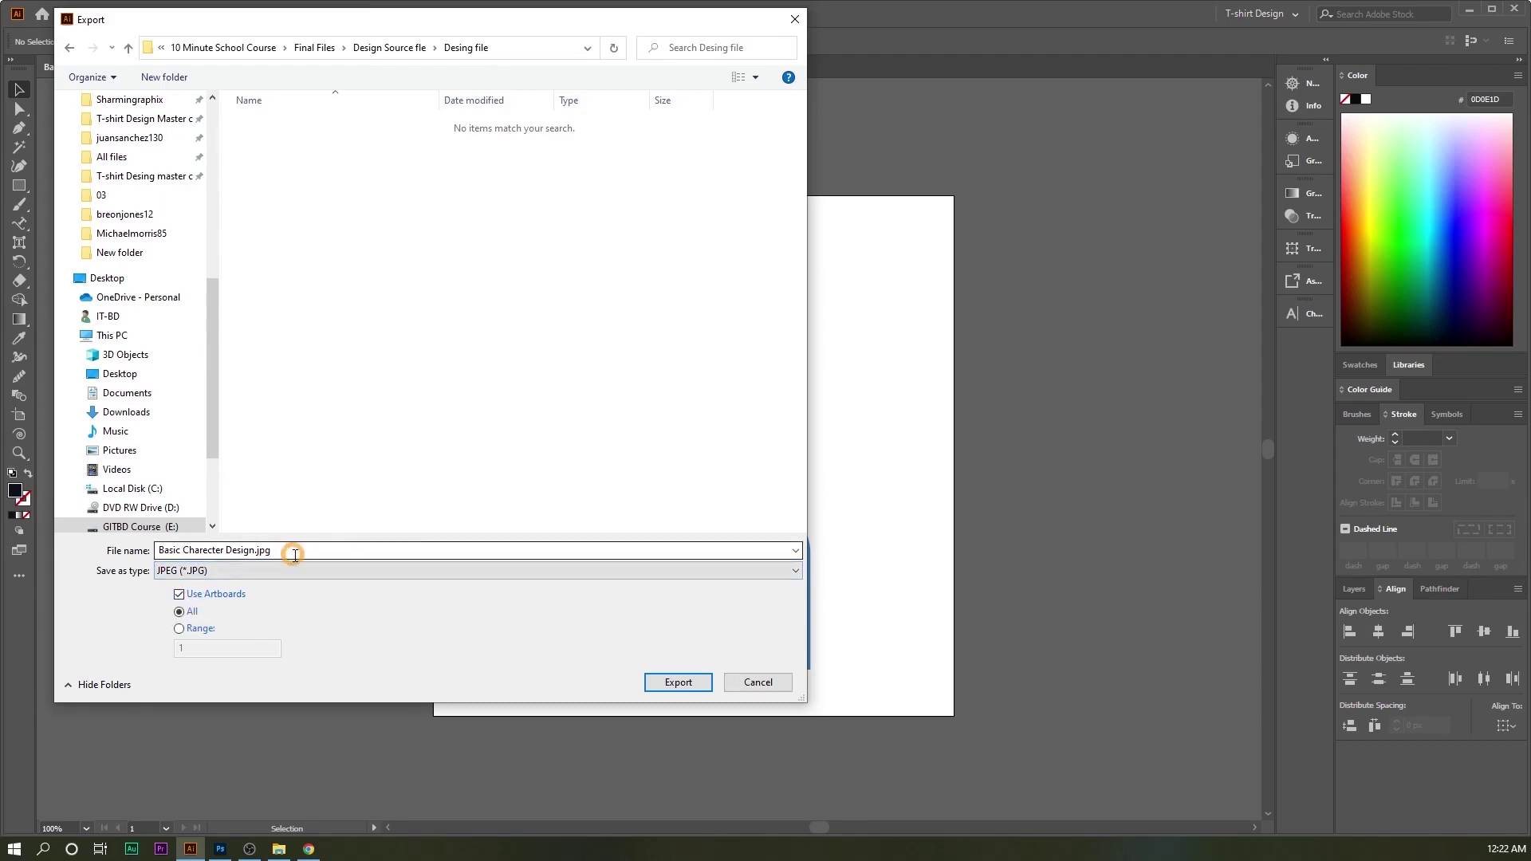
pyautogui.doubleClick(256, 550)
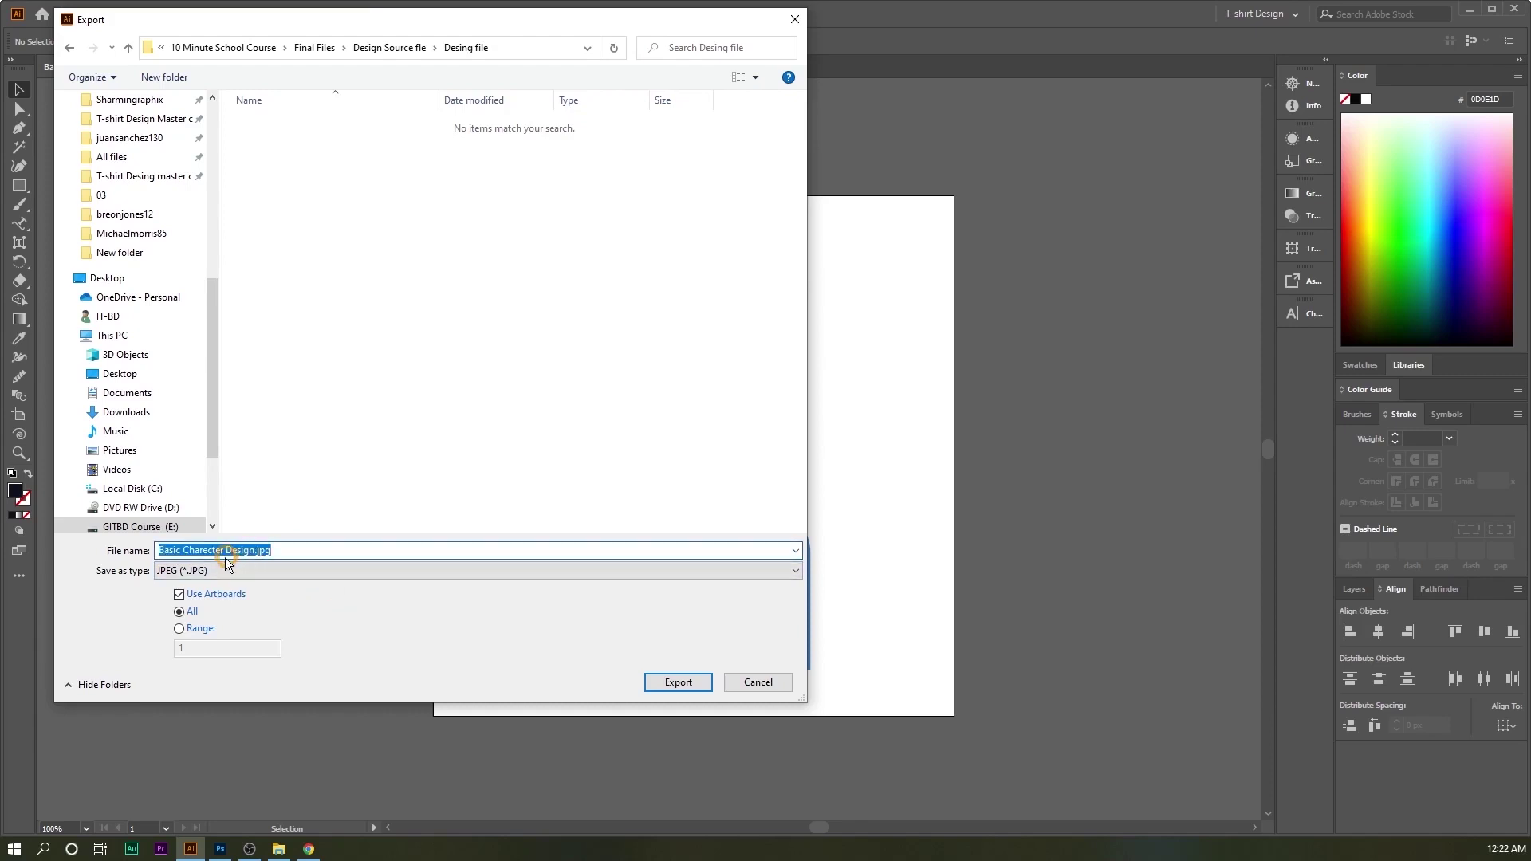
pyautogui.click(259, 571)
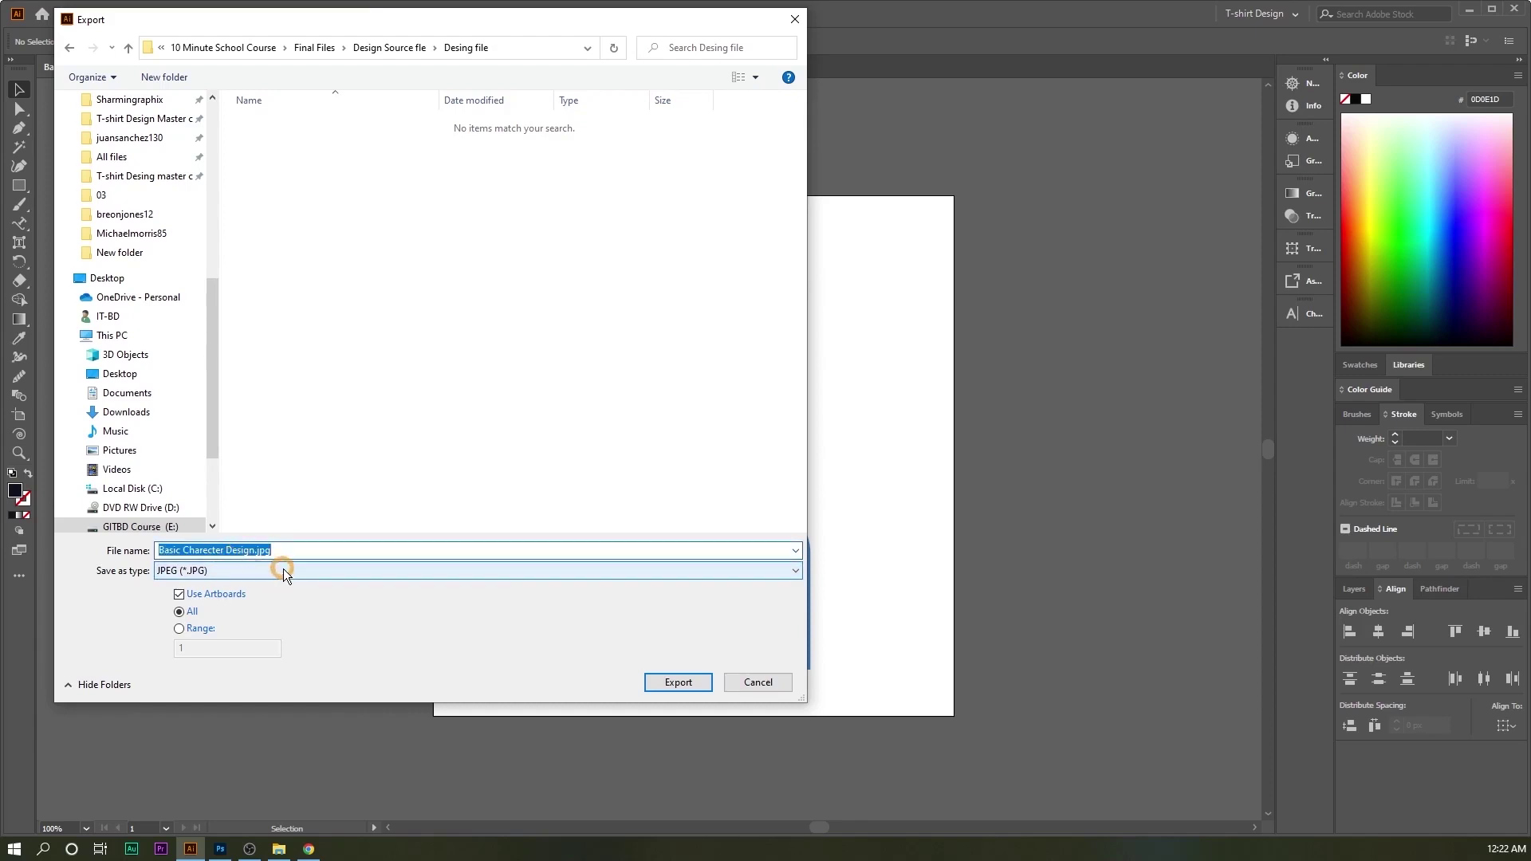
pyautogui.click(674, 681)
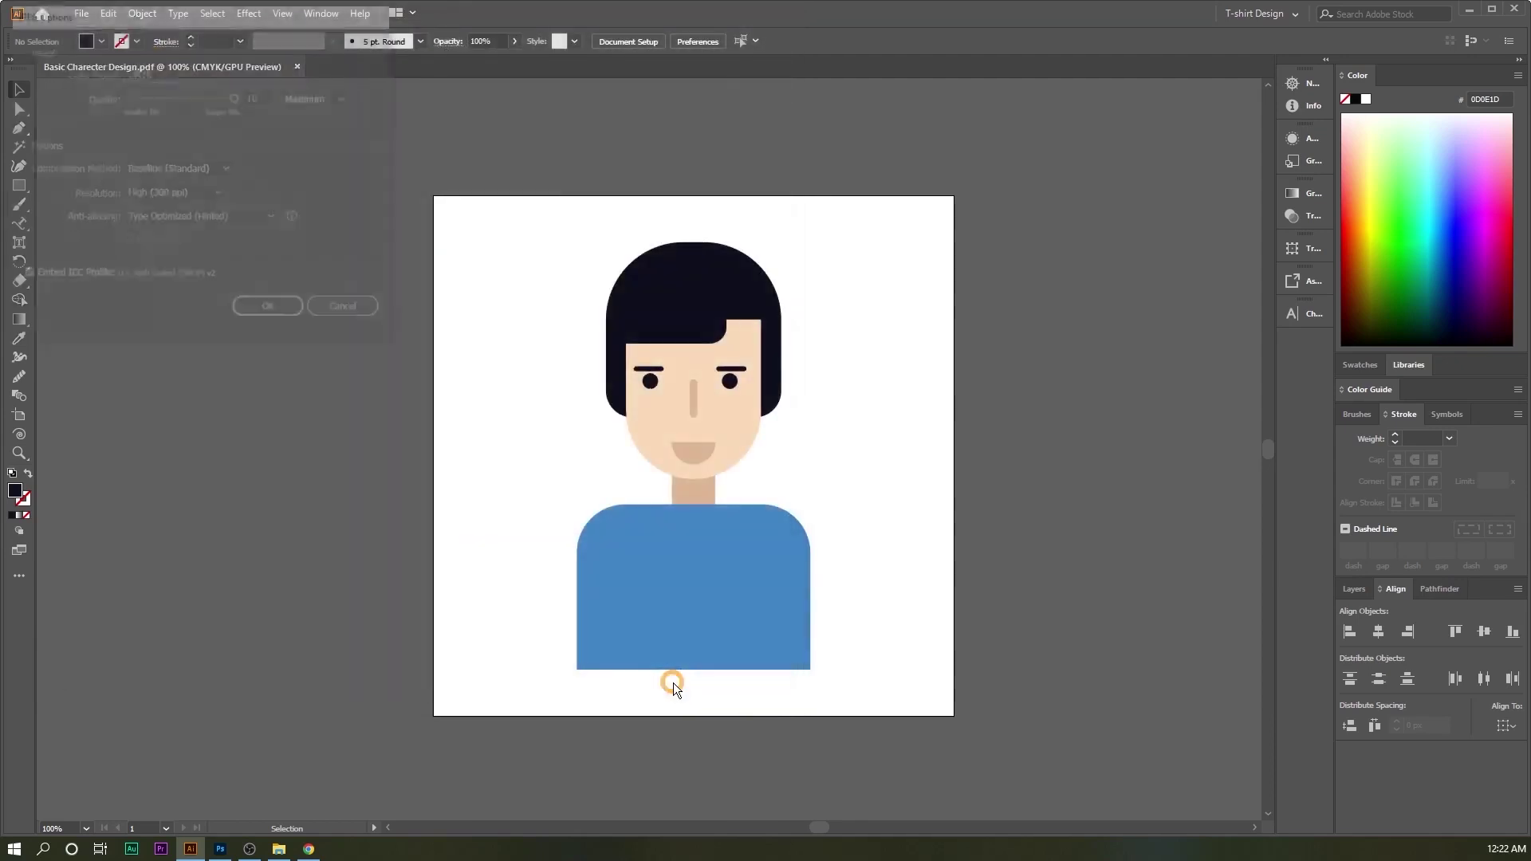
# Step: Export the JPEG with the CMYK color model, Maximum quality of 10 and High (300 ppi) resolution
pyautogui.moveTo(174, 12); pyautogui.dragTo(414, 136)
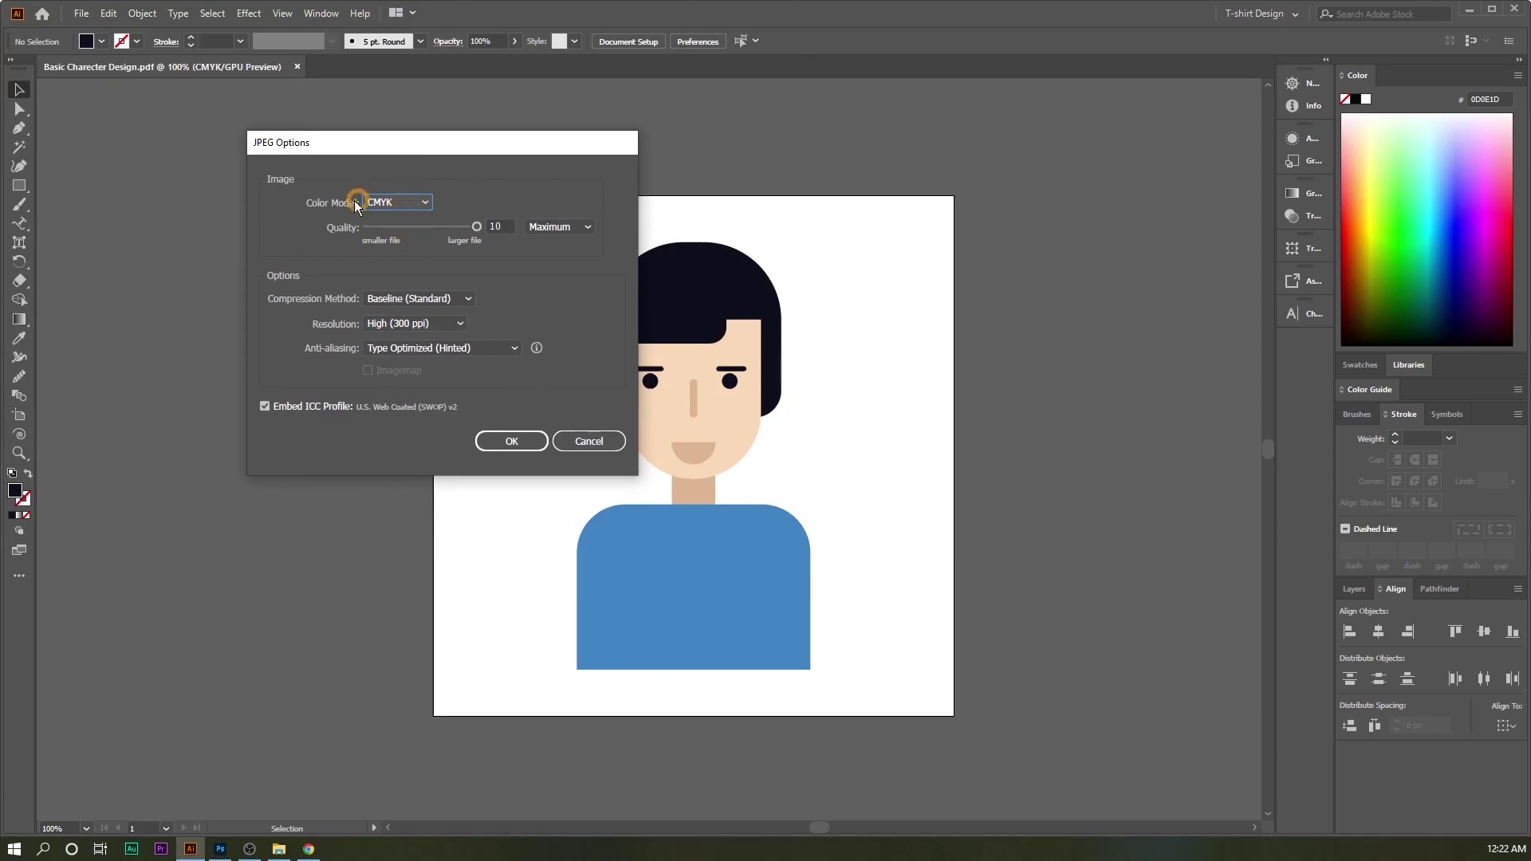
pyautogui.click(406, 204)
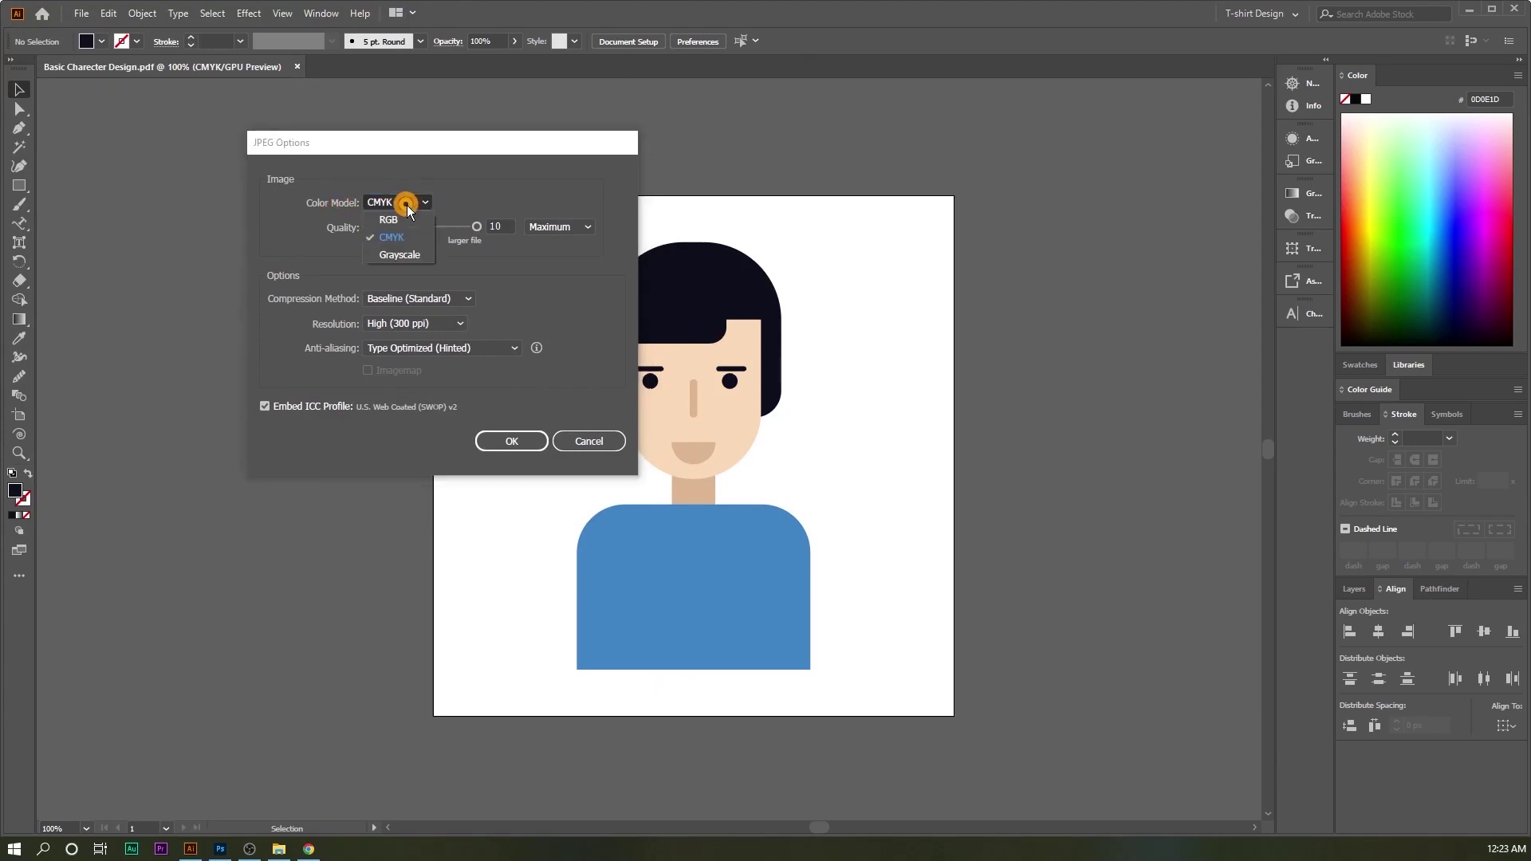
pyautogui.click(404, 230)
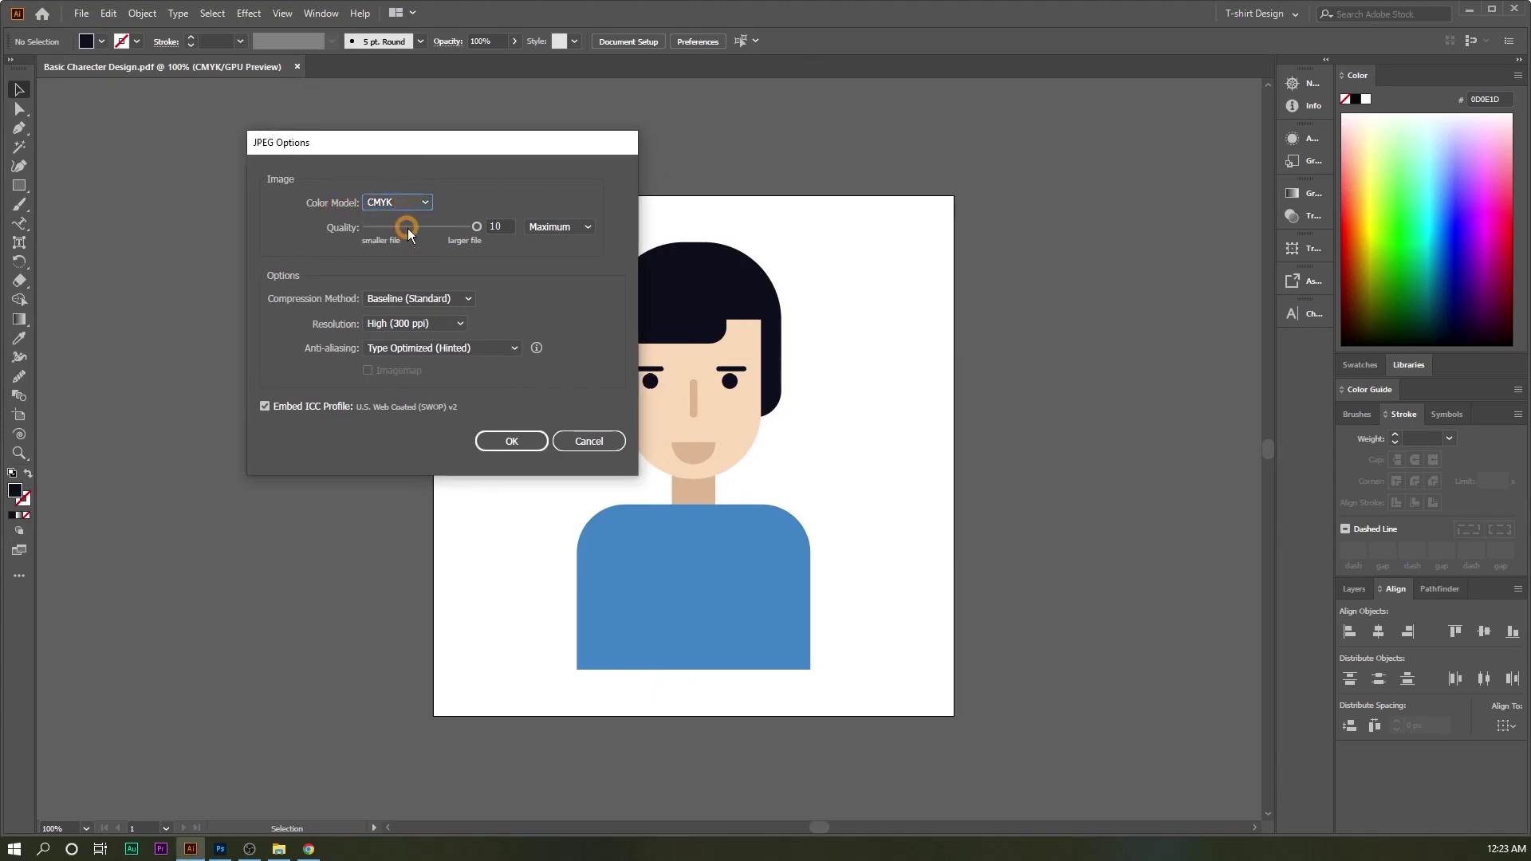
pyautogui.moveTo(471, 226); pyautogui.dragTo(503, 224)
pyautogui.click(556, 230)
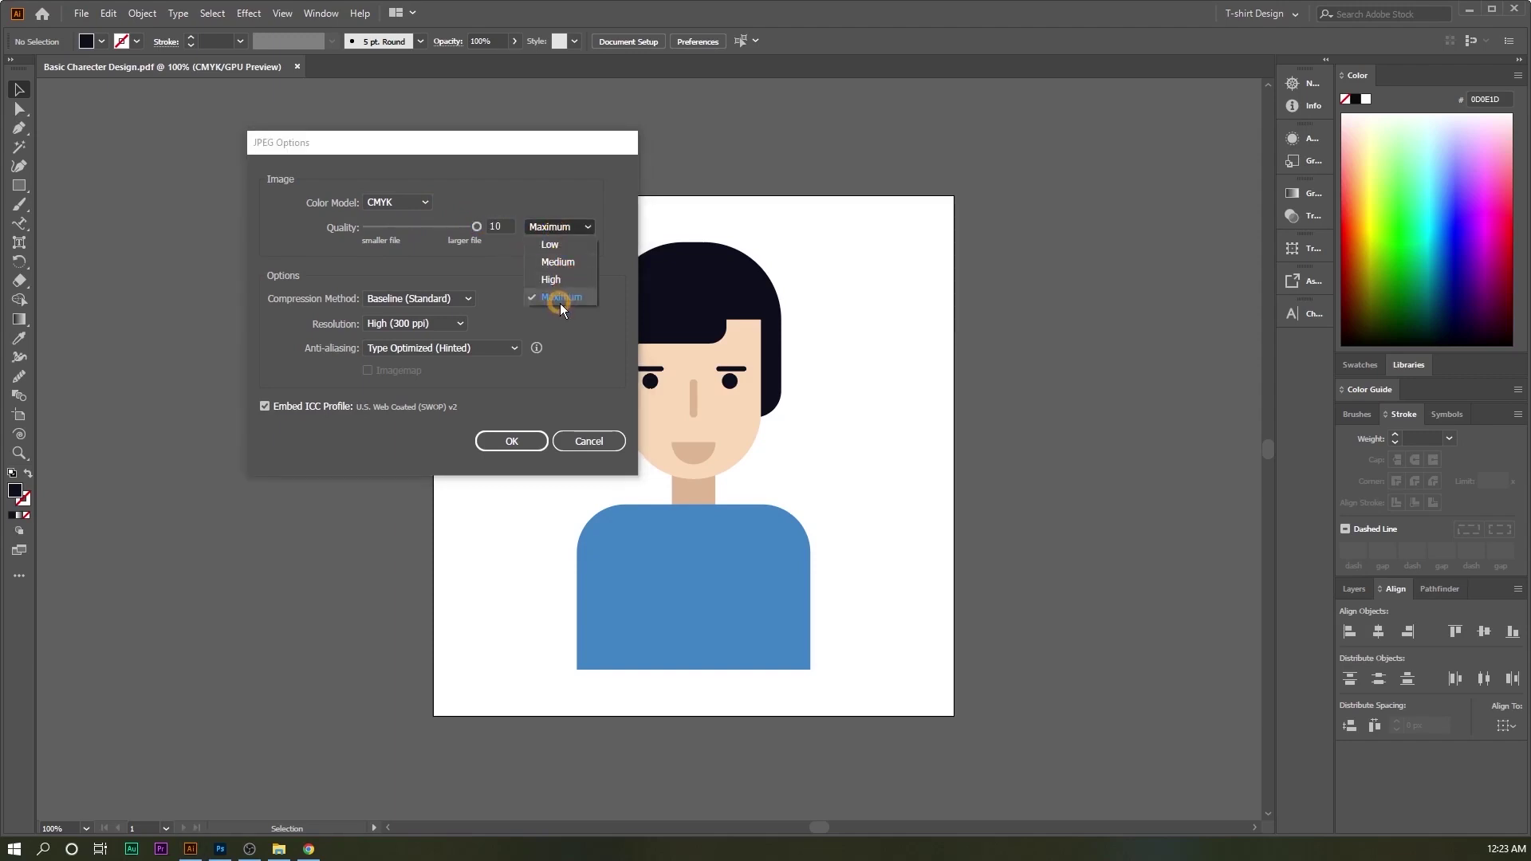
pyautogui.click(561, 299)
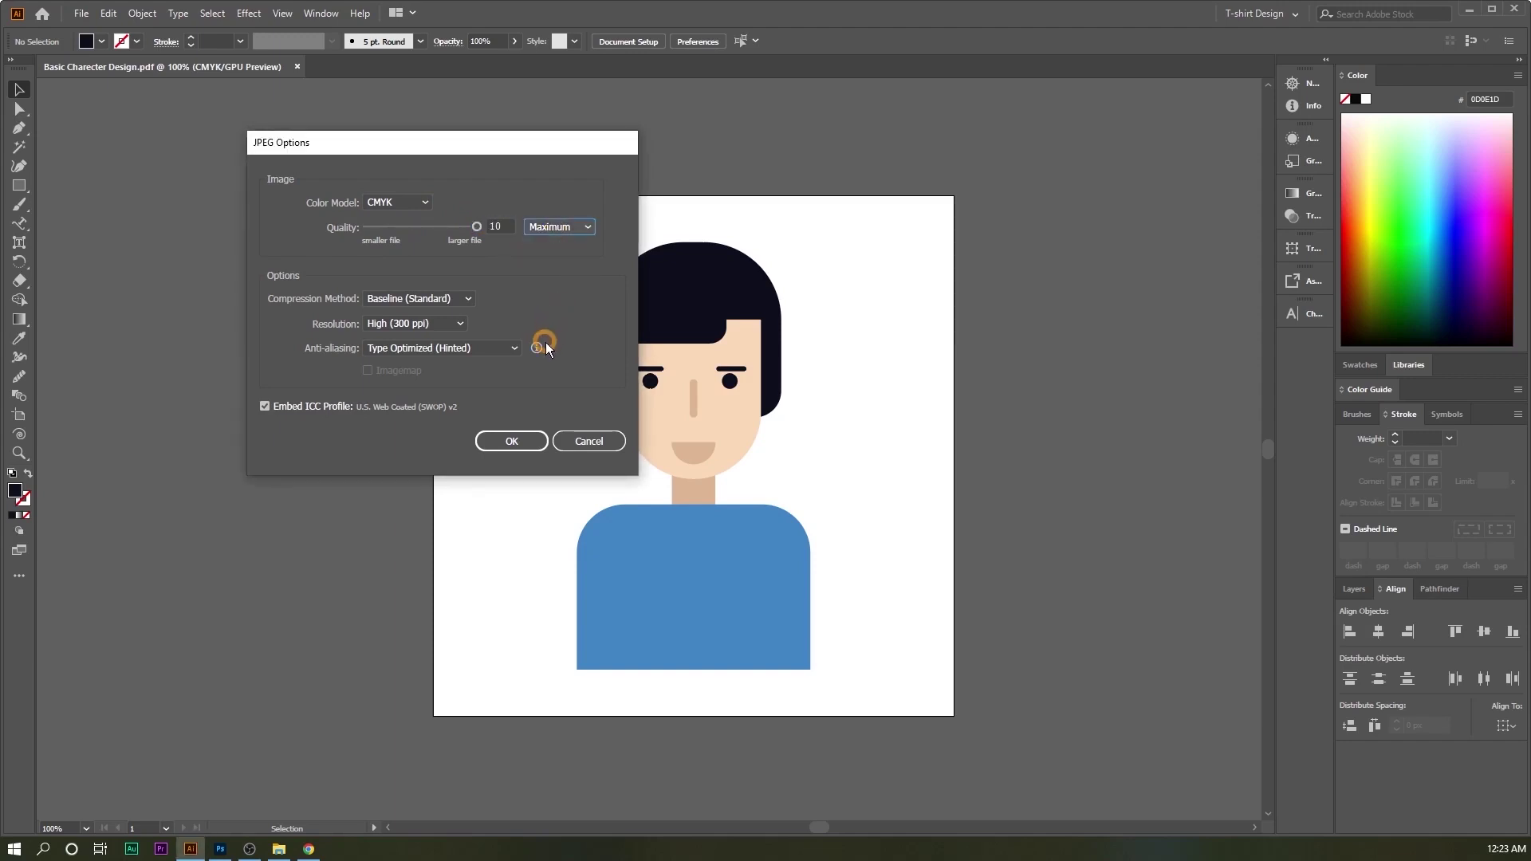
pyautogui.click(405, 326)
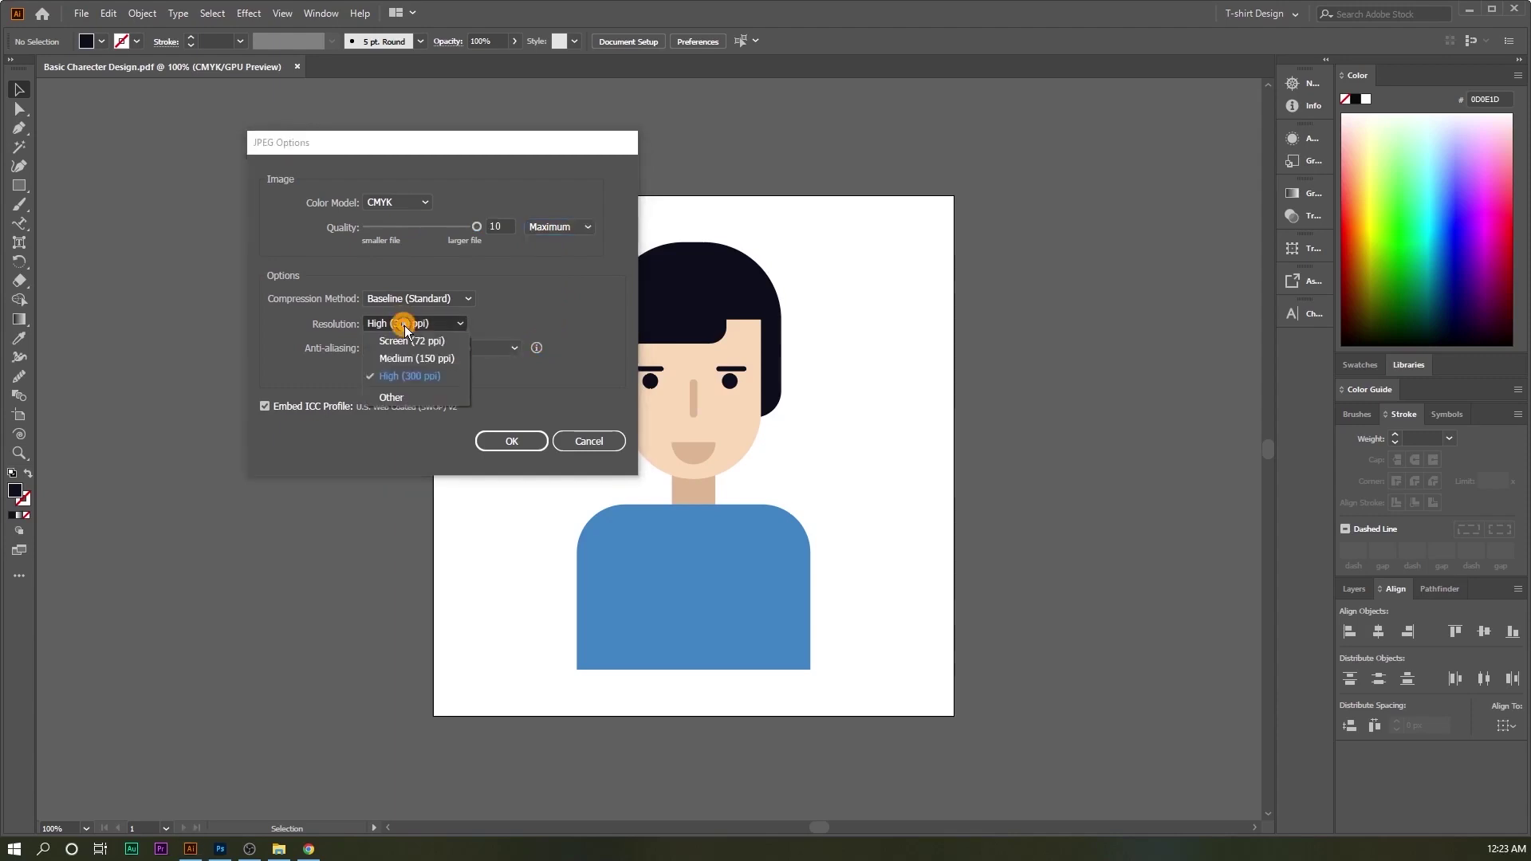
pyautogui.click(423, 386)
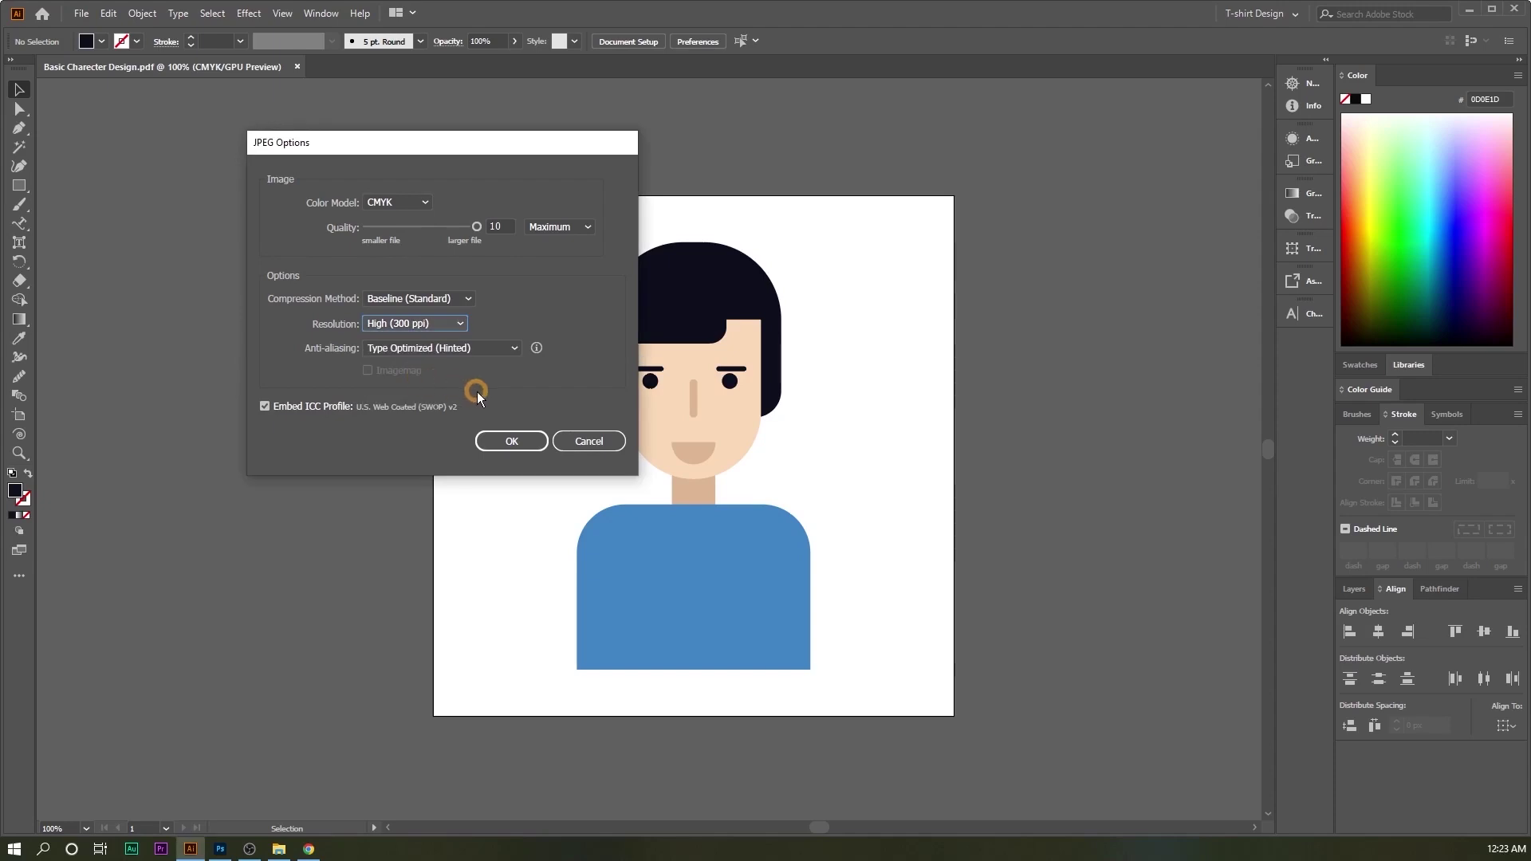
pyautogui.click(524, 440)
# Step: Start an Export As of the character design and set the format to PNG (*.PNG)
pyautogui.click(80, 14)
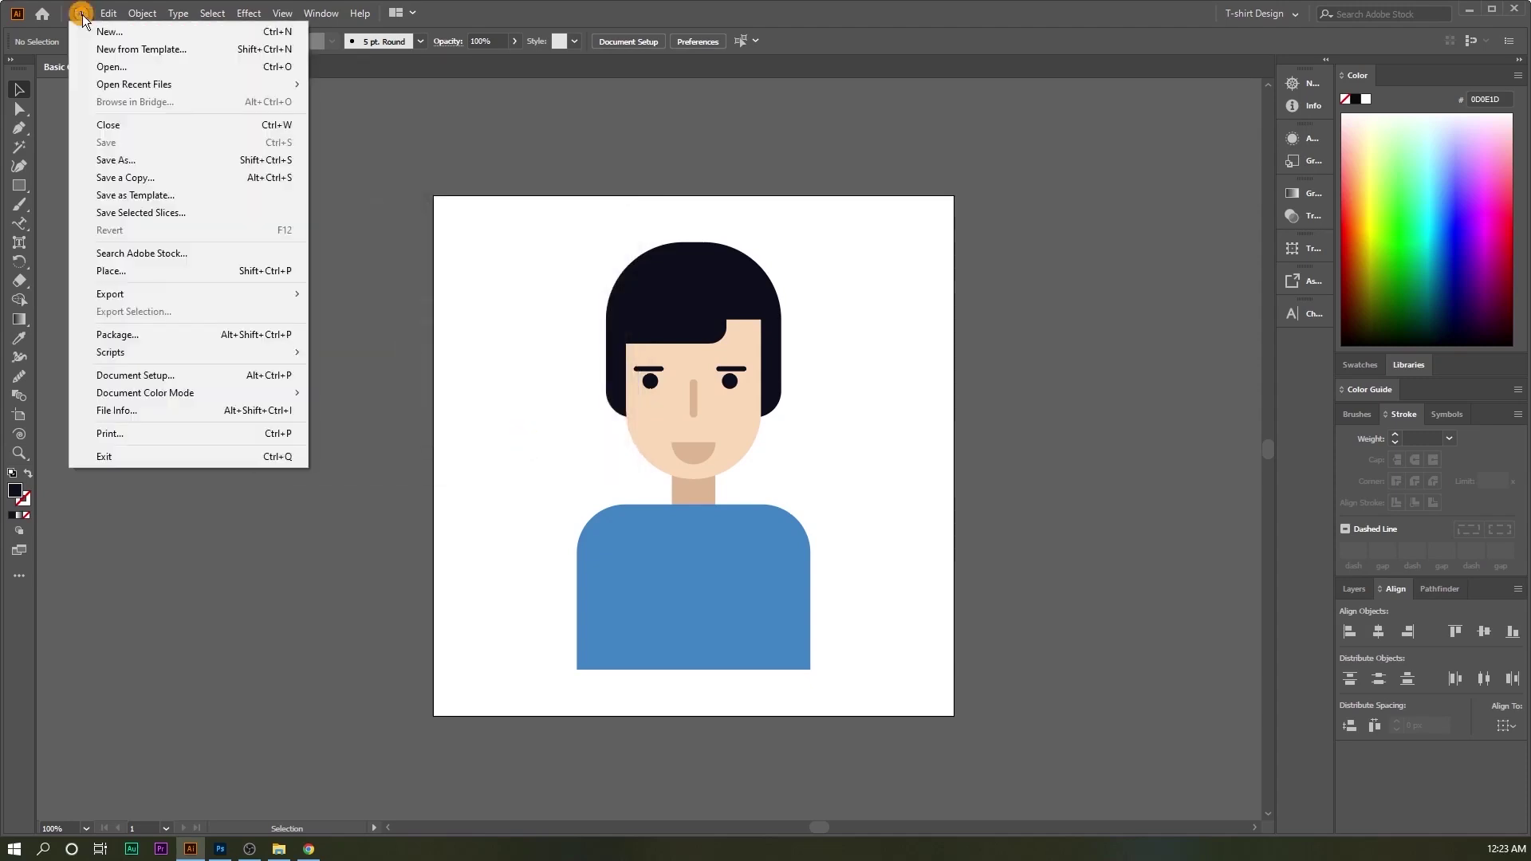
pyautogui.moveTo(152, 295)
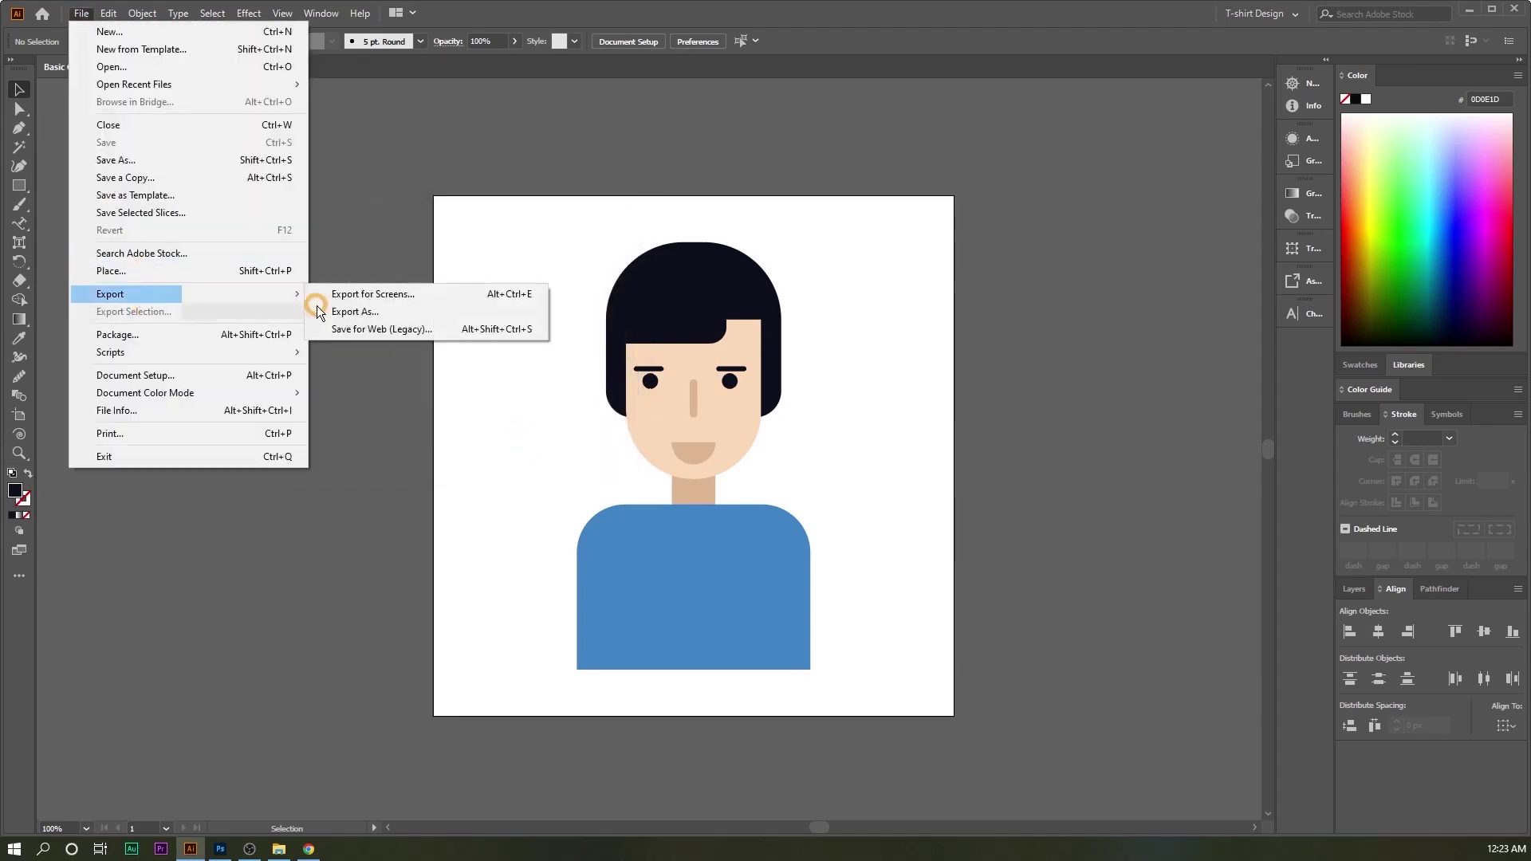
pyautogui.click(451, 311)
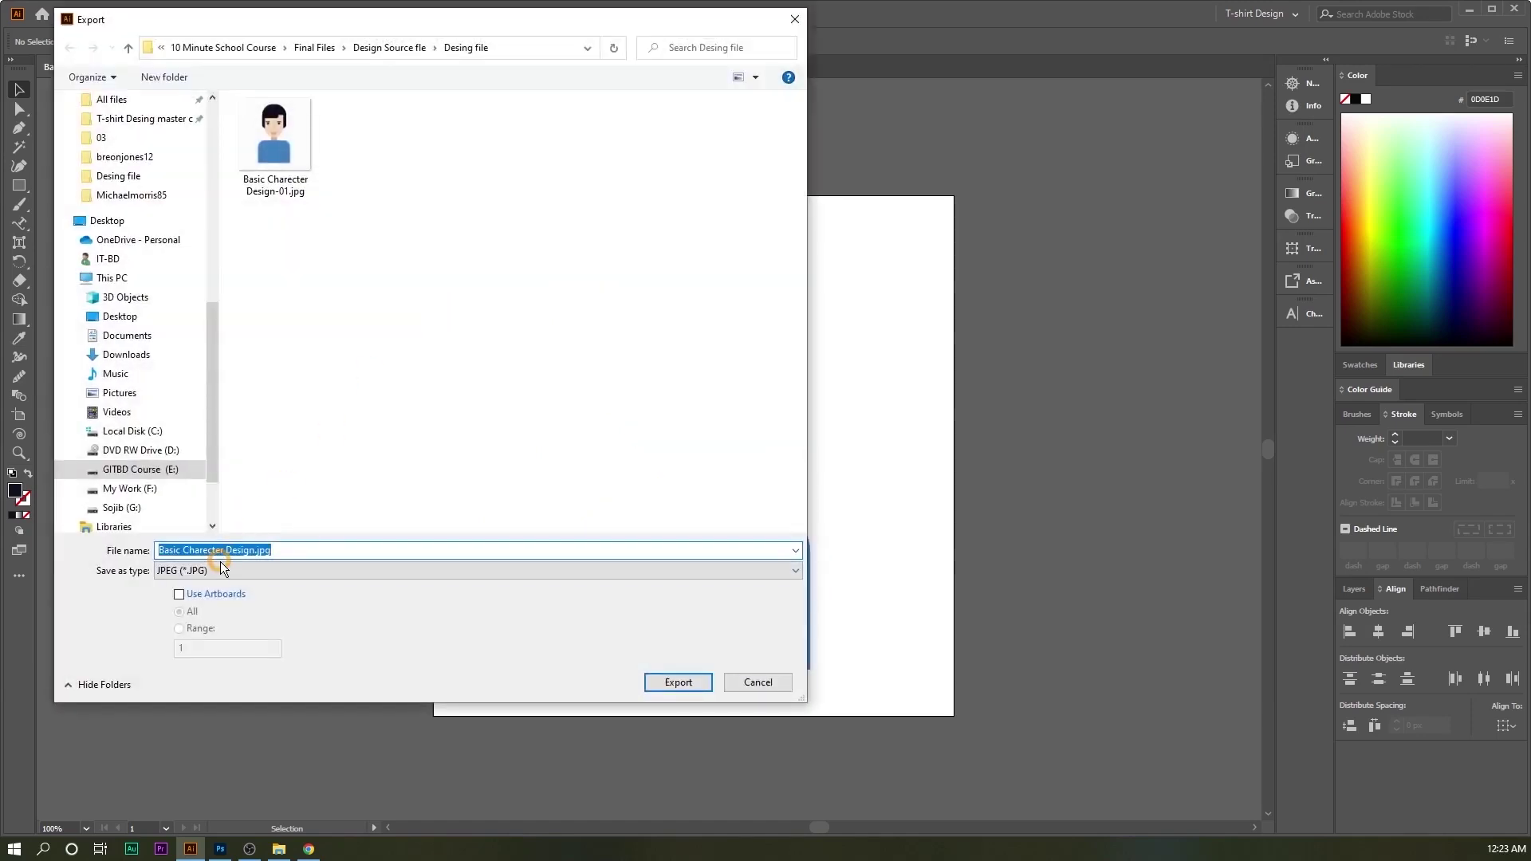
pyautogui.click(222, 566)
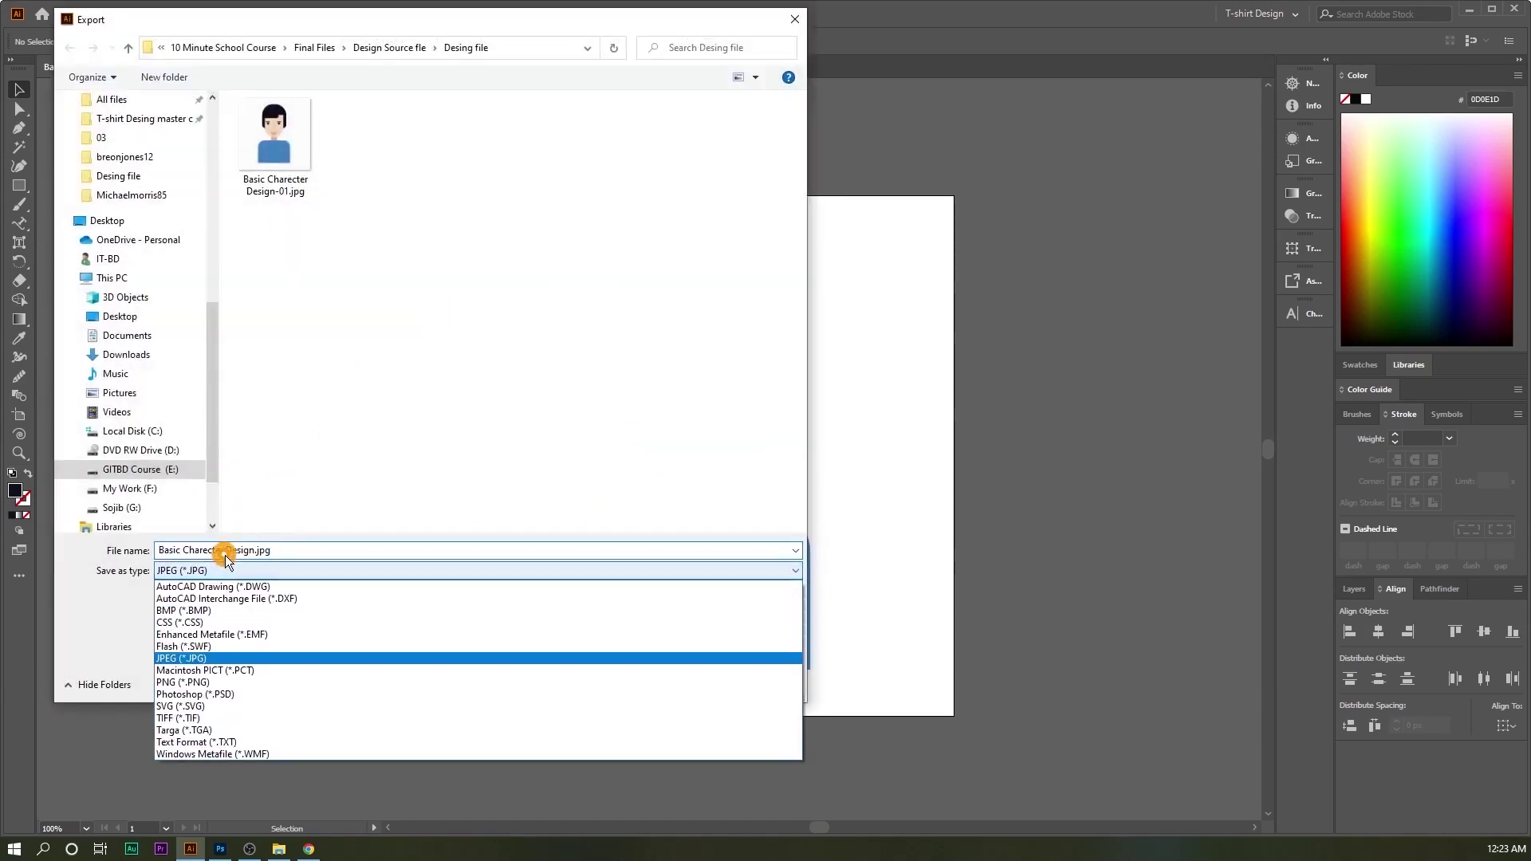
pyautogui.click(214, 683)
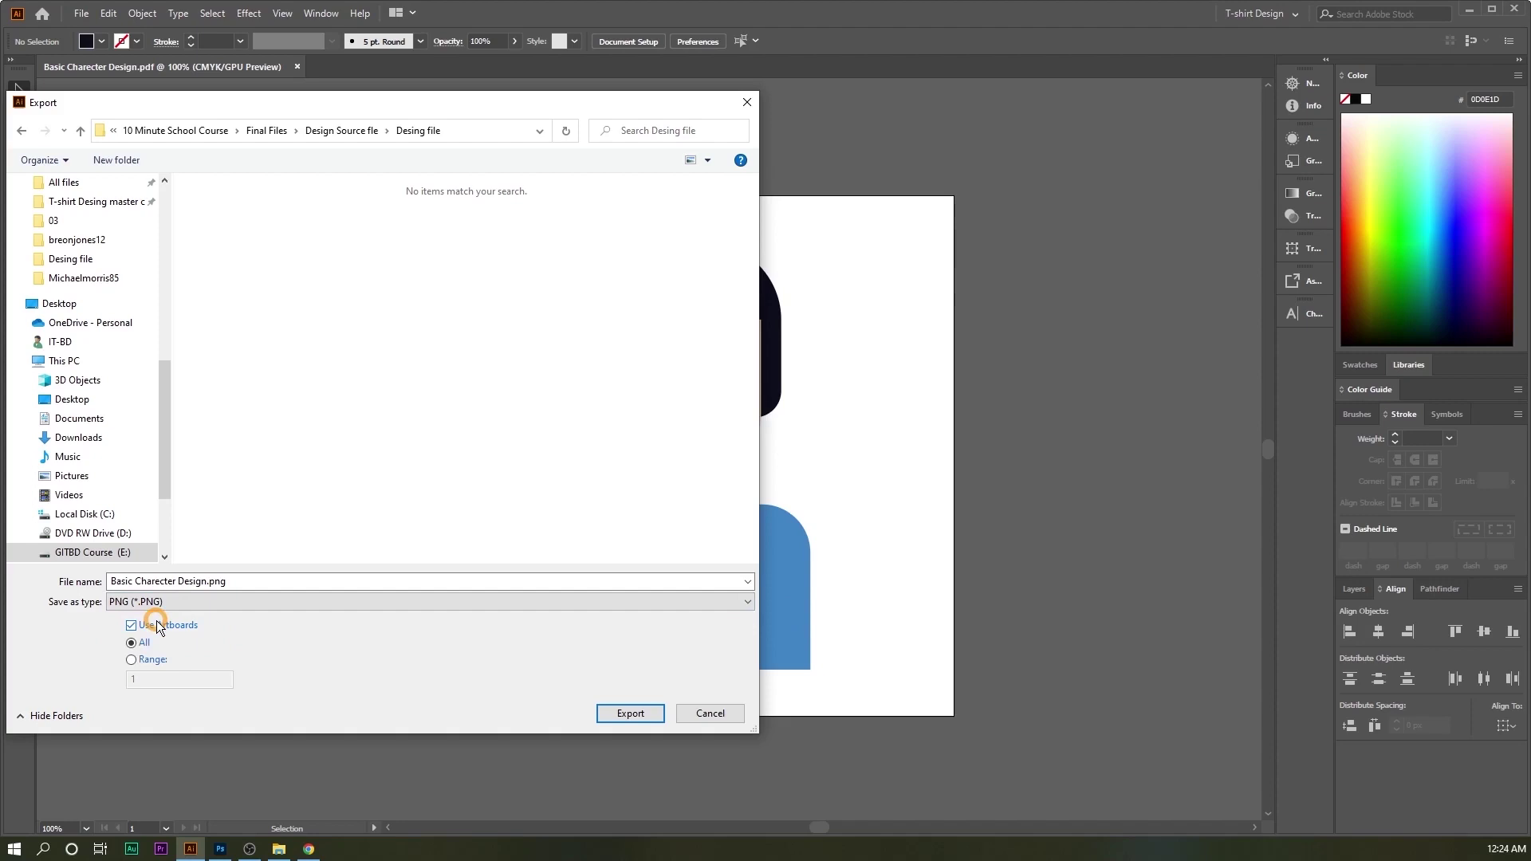
# Step: Export "Basic Charecter Design.png" with Use Artboards for all artboards, High (300 ppi) resolution and a Transparent background
pyautogui.click(244, 581)
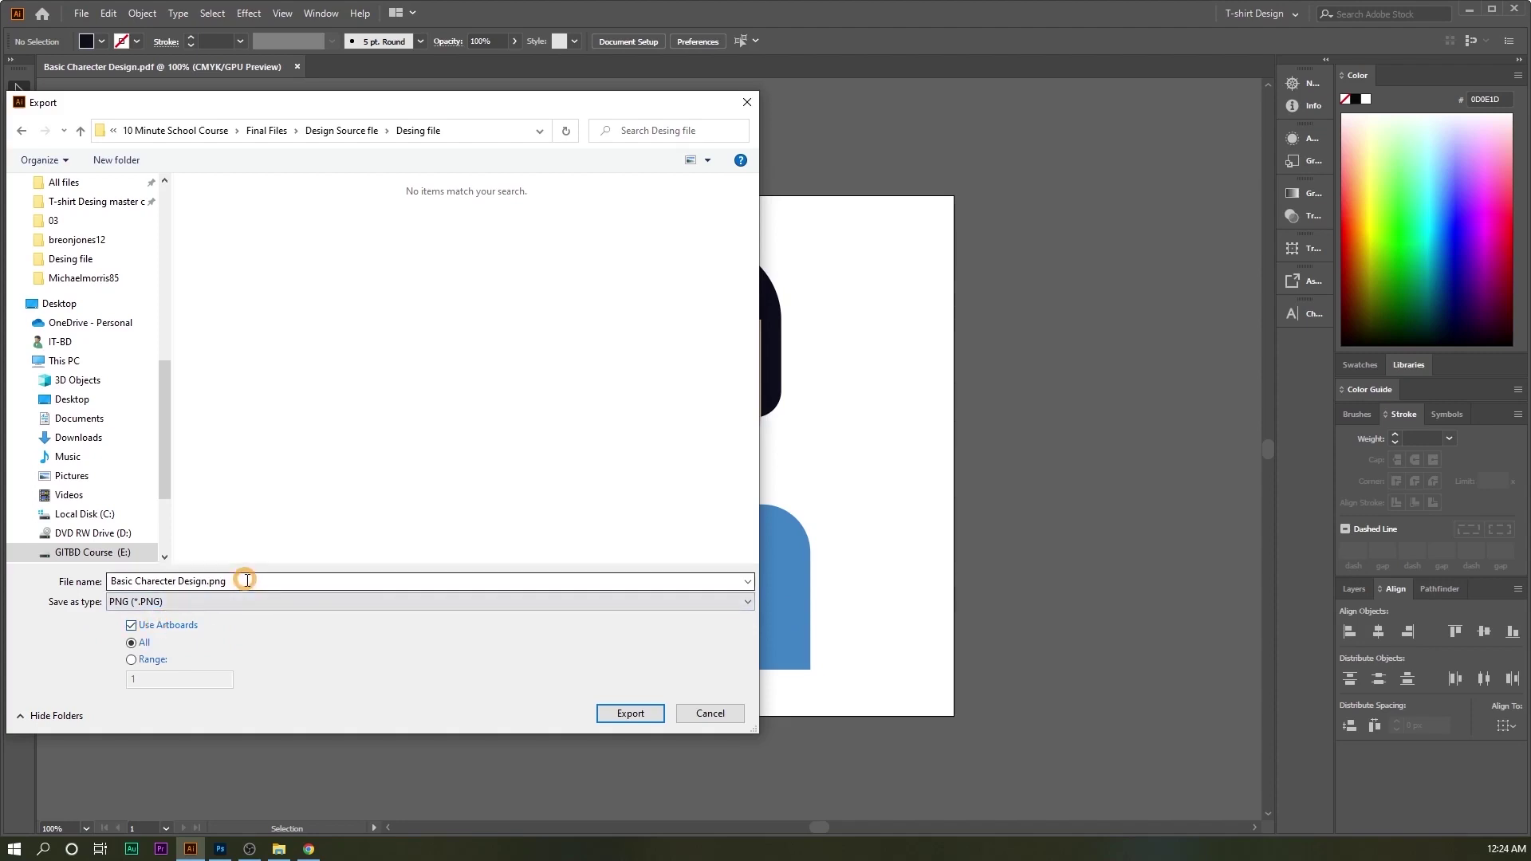
pyautogui.click(128, 578)
pyautogui.click(235, 582)
pyautogui.click(631, 714)
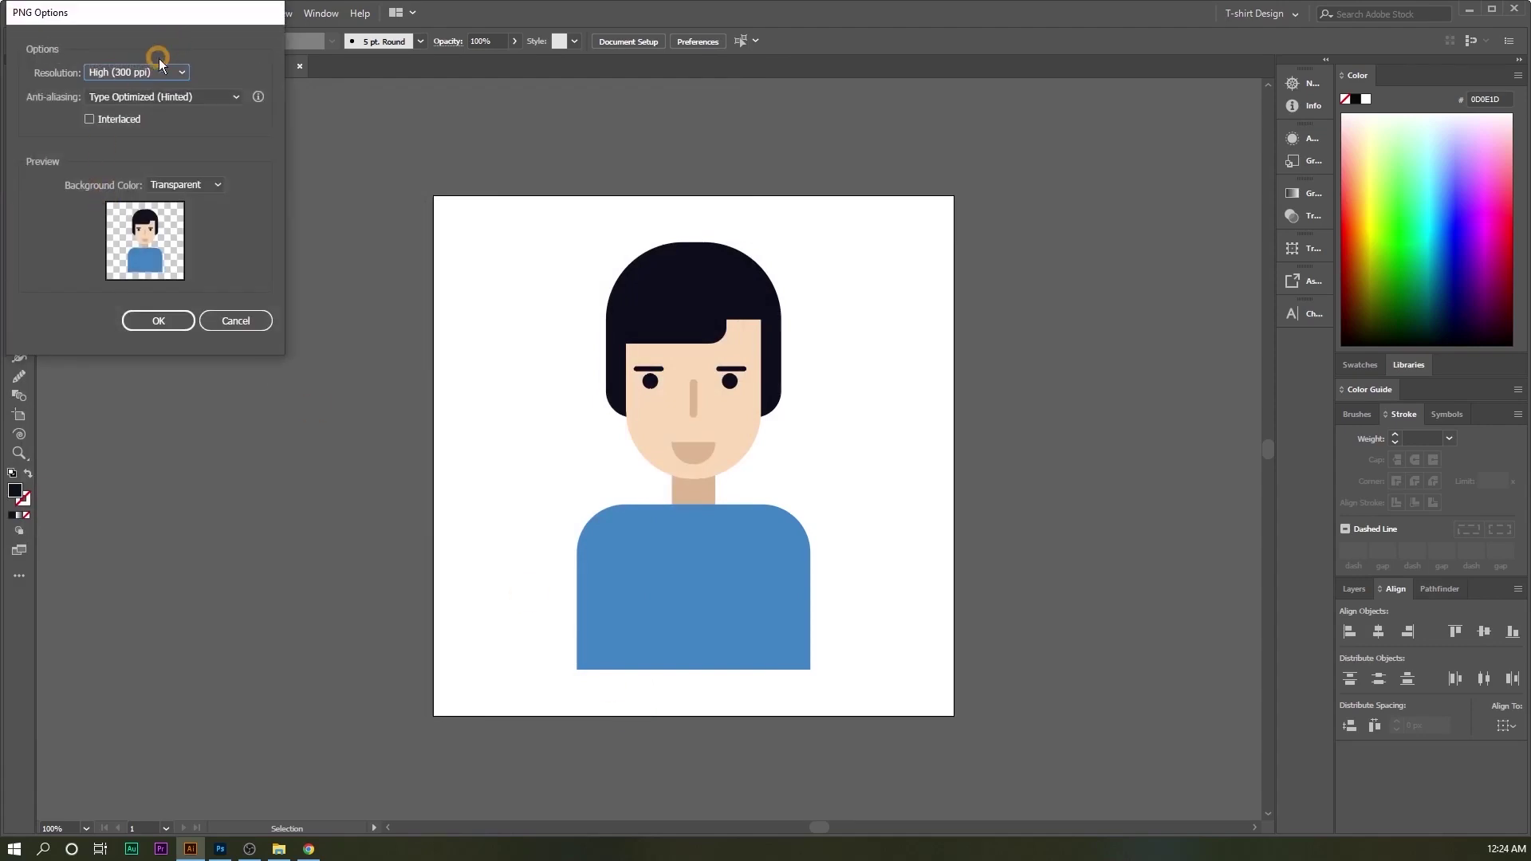
pyautogui.click(146, 323)
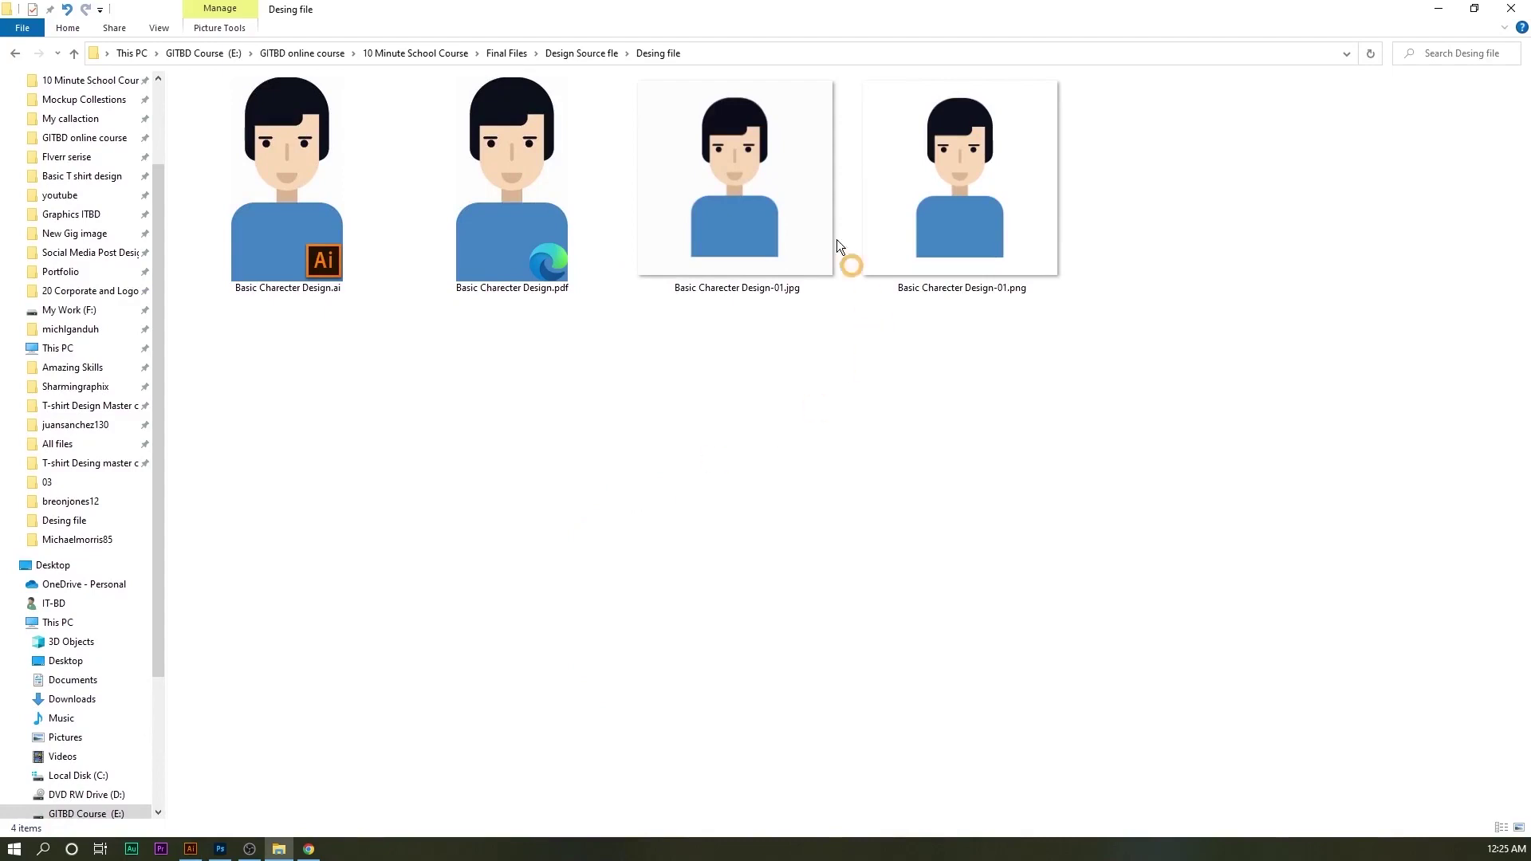
# Step: Switch to the Desing file folder in File Explorer and examine the saved AI file and its extension
pyautogui.click(299, 212)
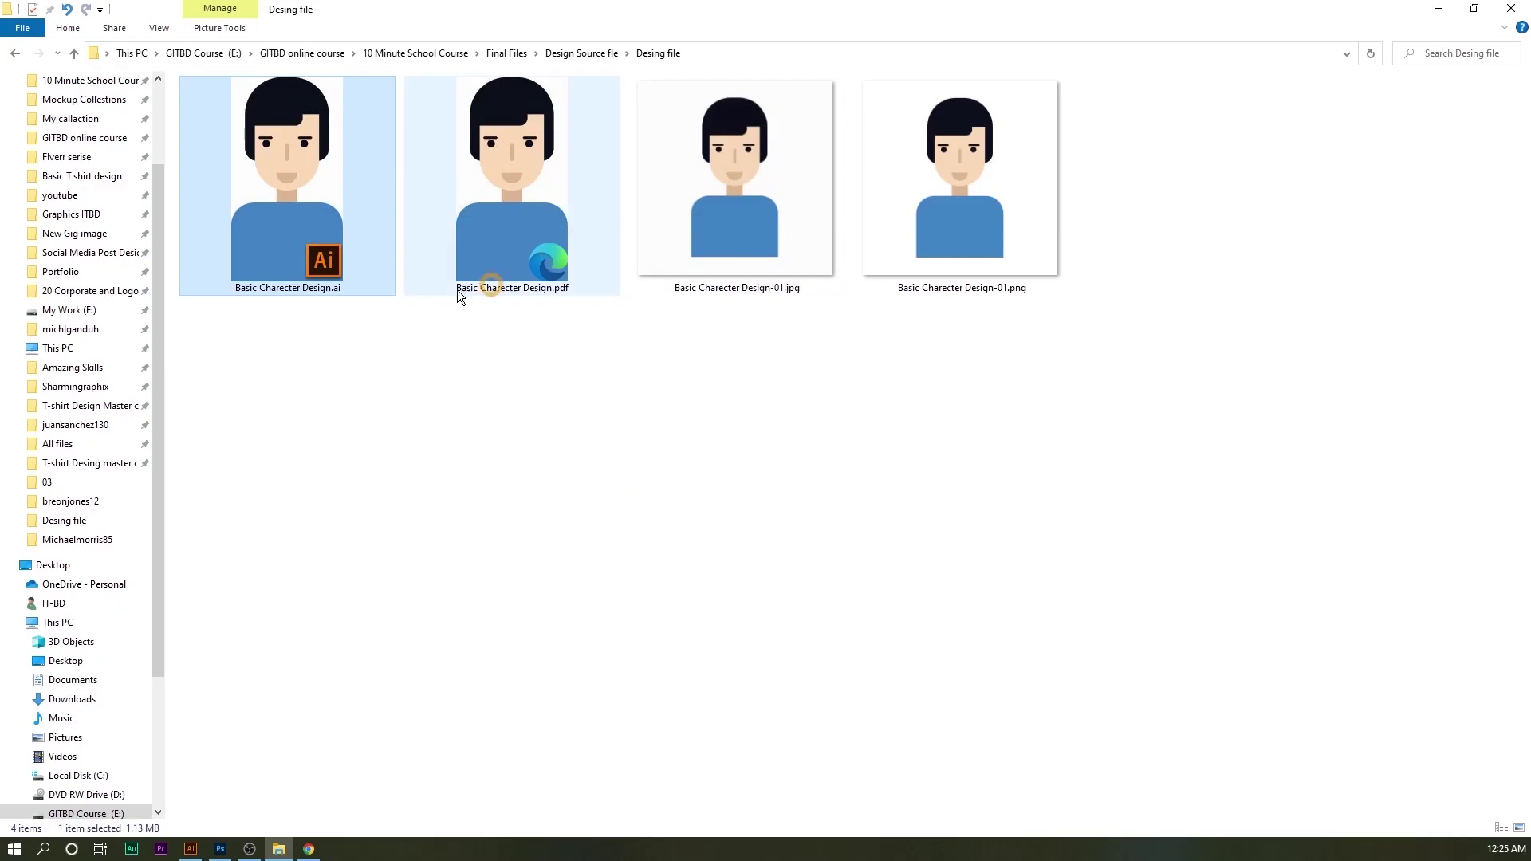
pyautogui.click(345, 293)
pyautogui.click(335, 288)
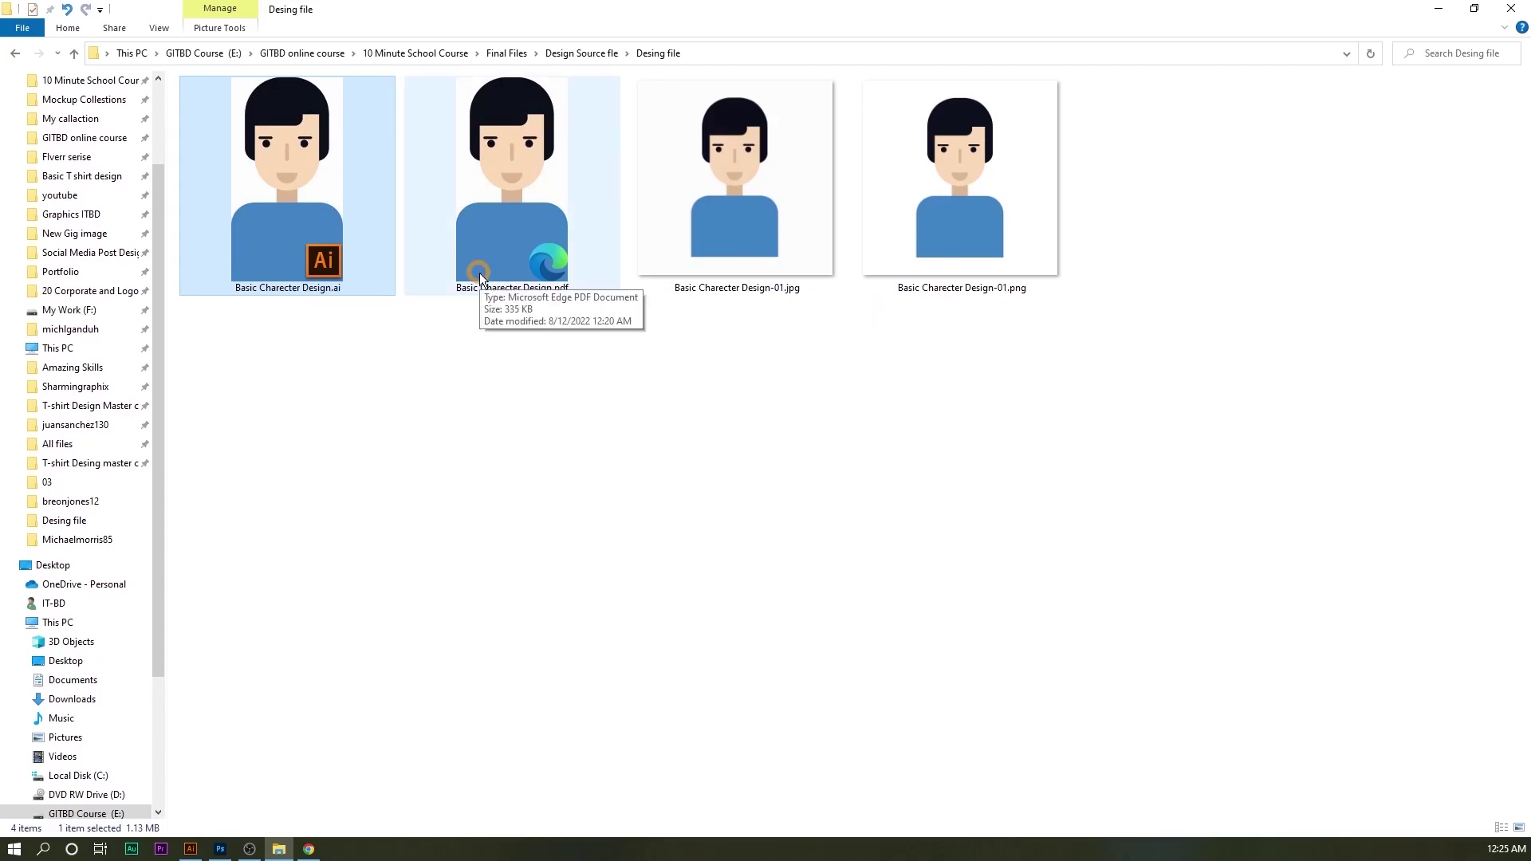
# Step: Hide the file name extensions in the folder and show them again
pyautogui.click(164, 28)
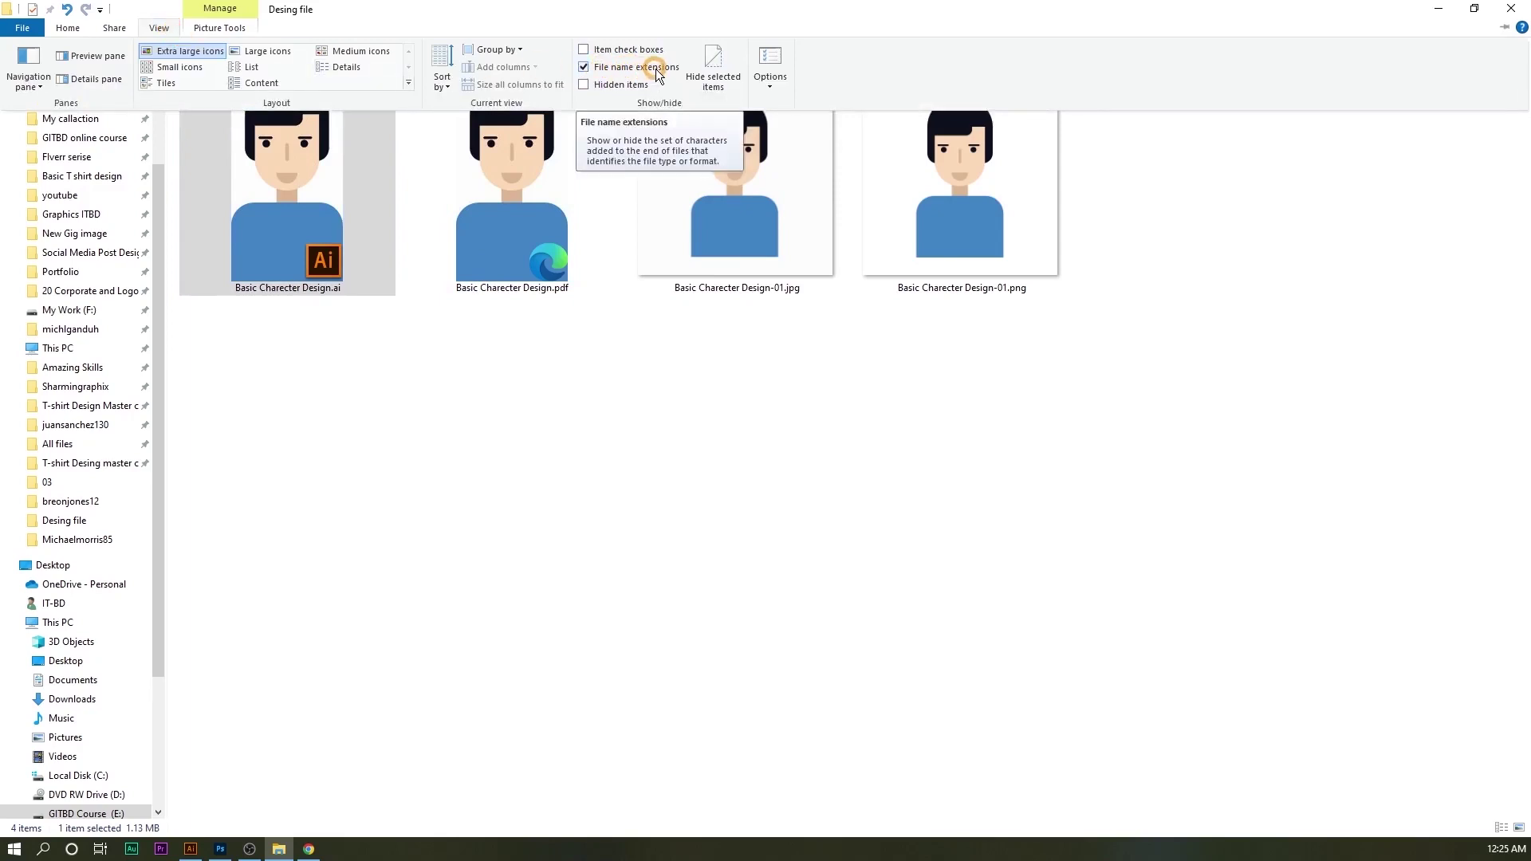
pyautogui.click(598, 67)
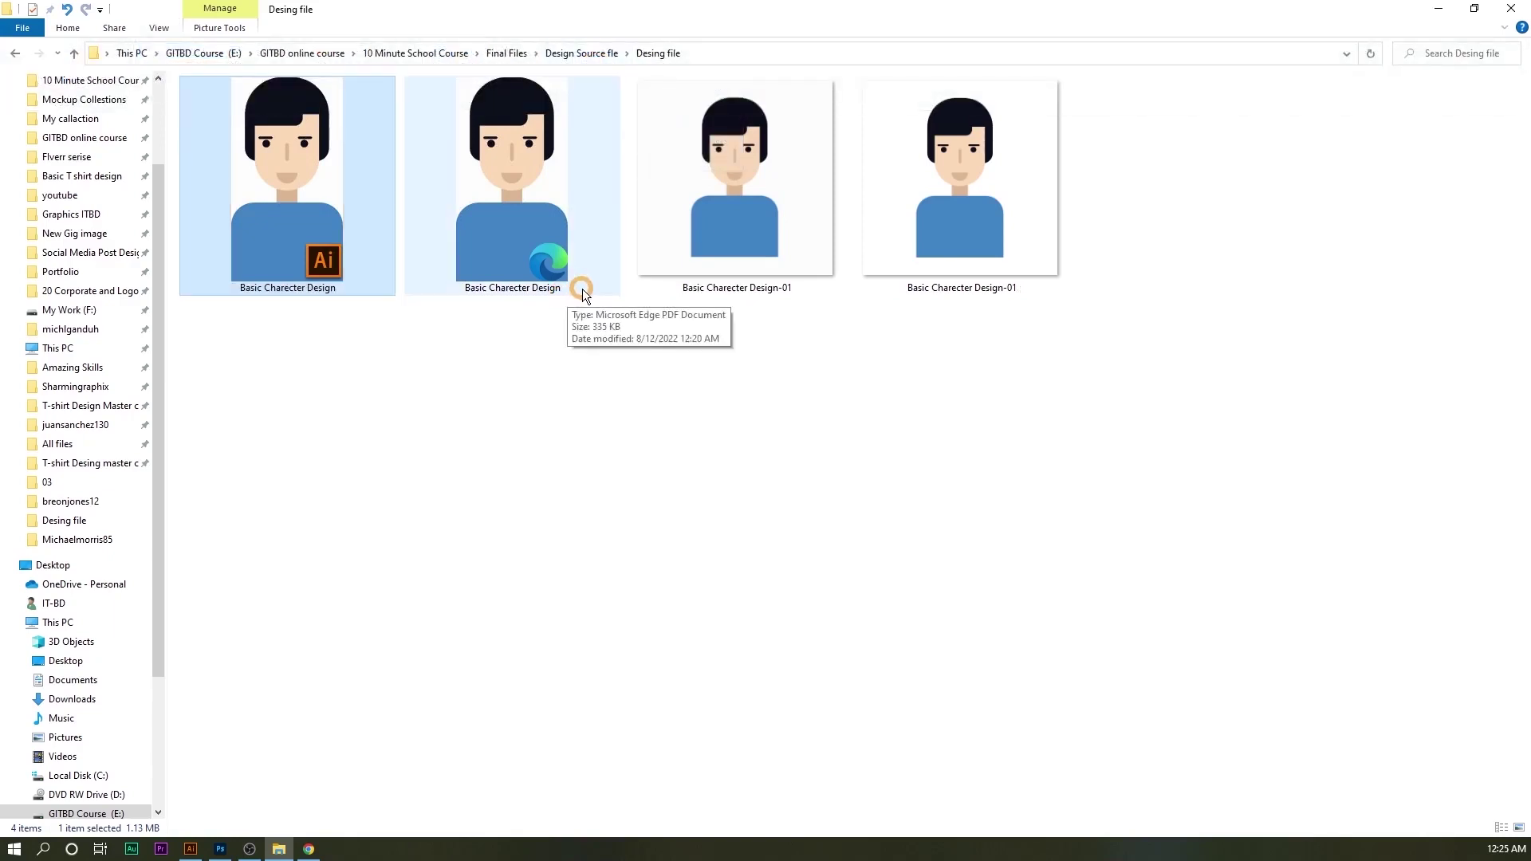
pyautogui.click(170, 30)
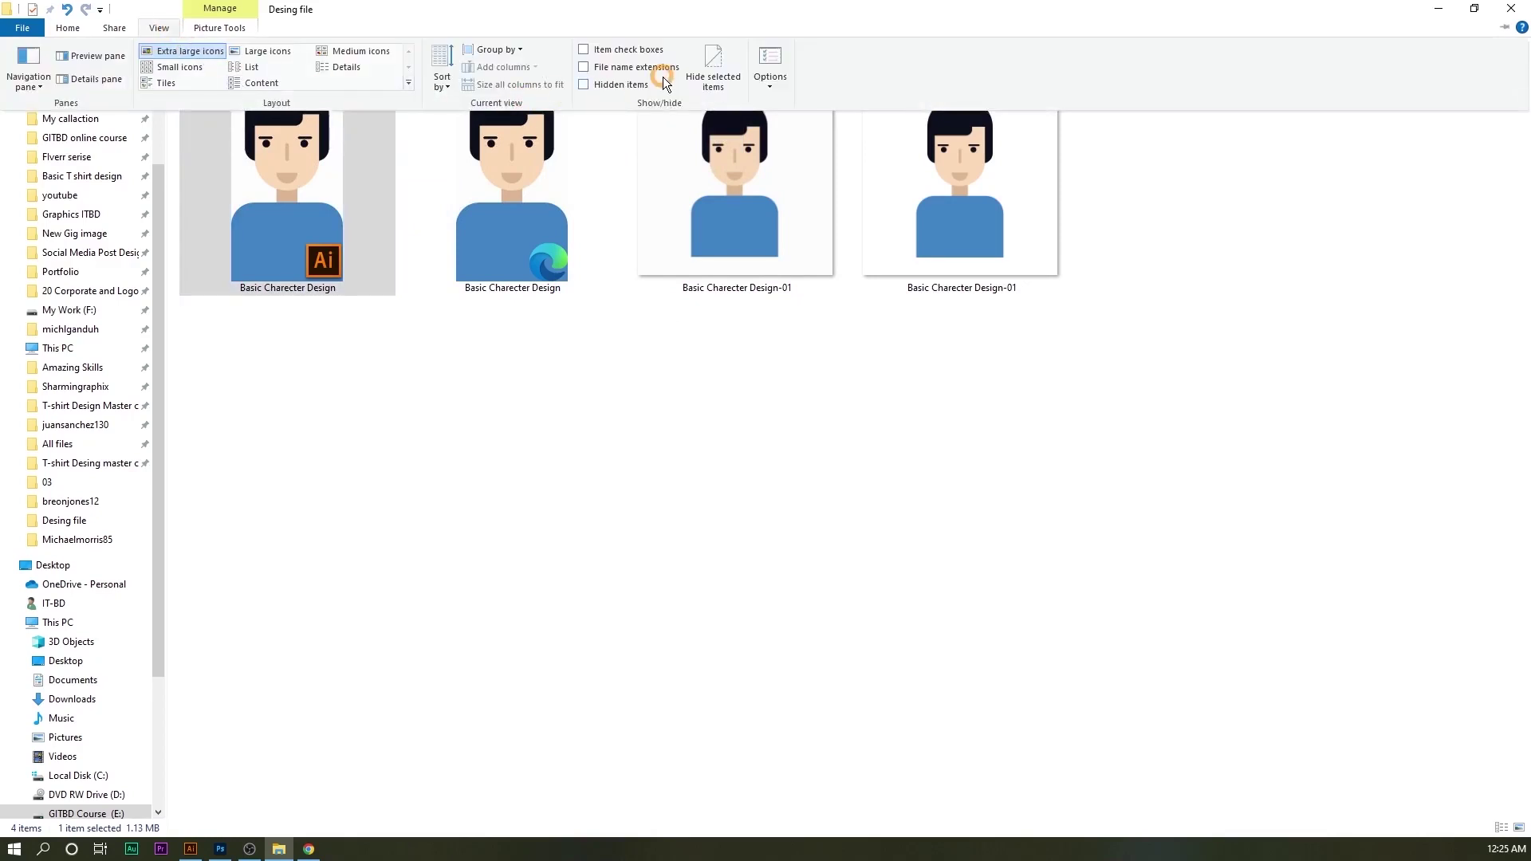
pyautogui.click(627, 66)
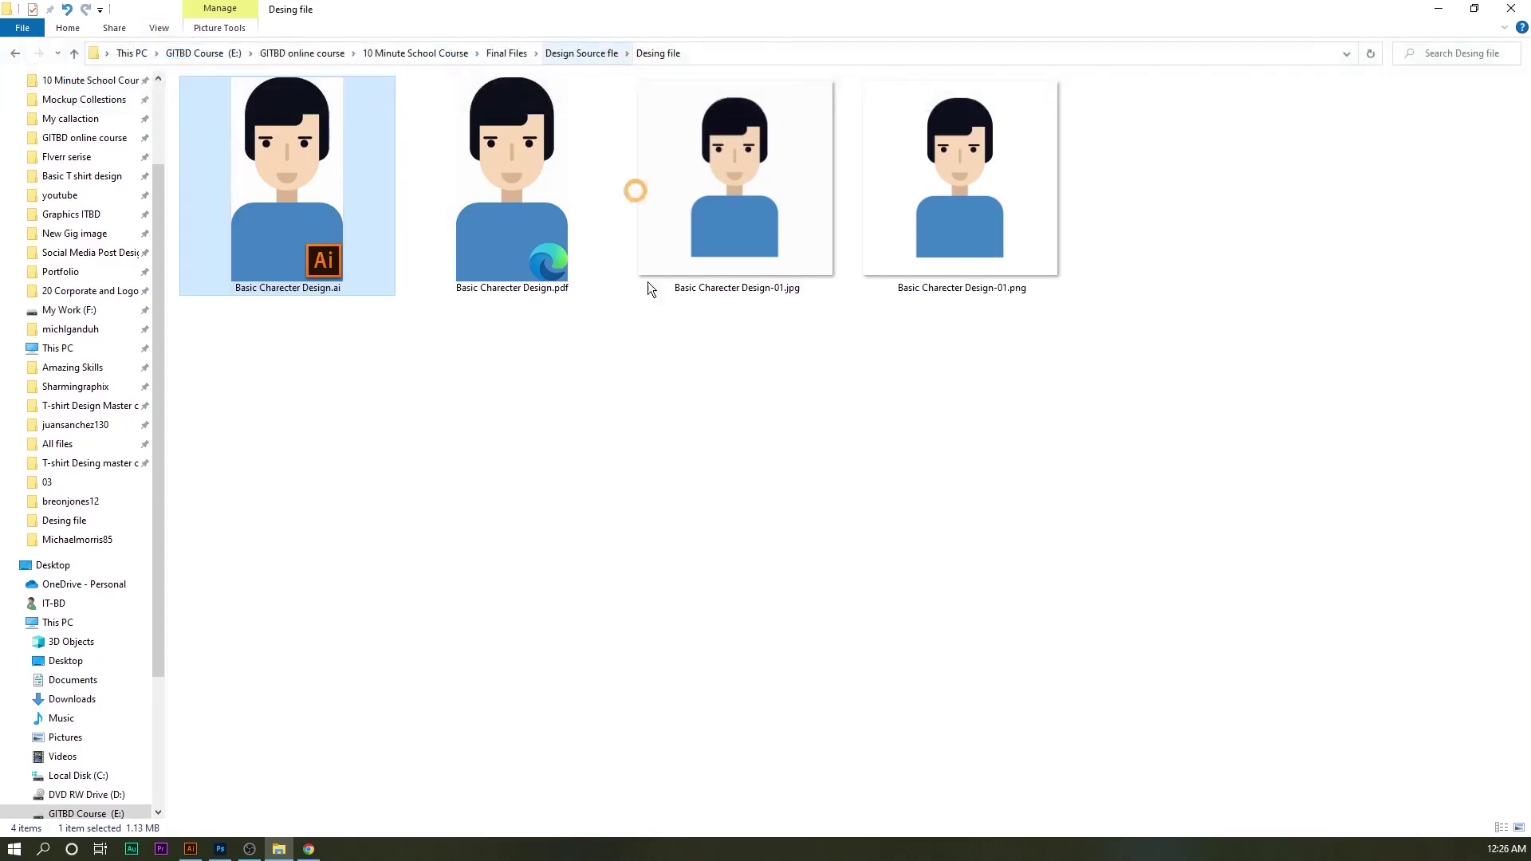
# Step: Check the exported PNG and JPG files, viewing Basic Charecter Design-01.jpg in the image viewer and closing it
pyautogui.click(1013, 292)
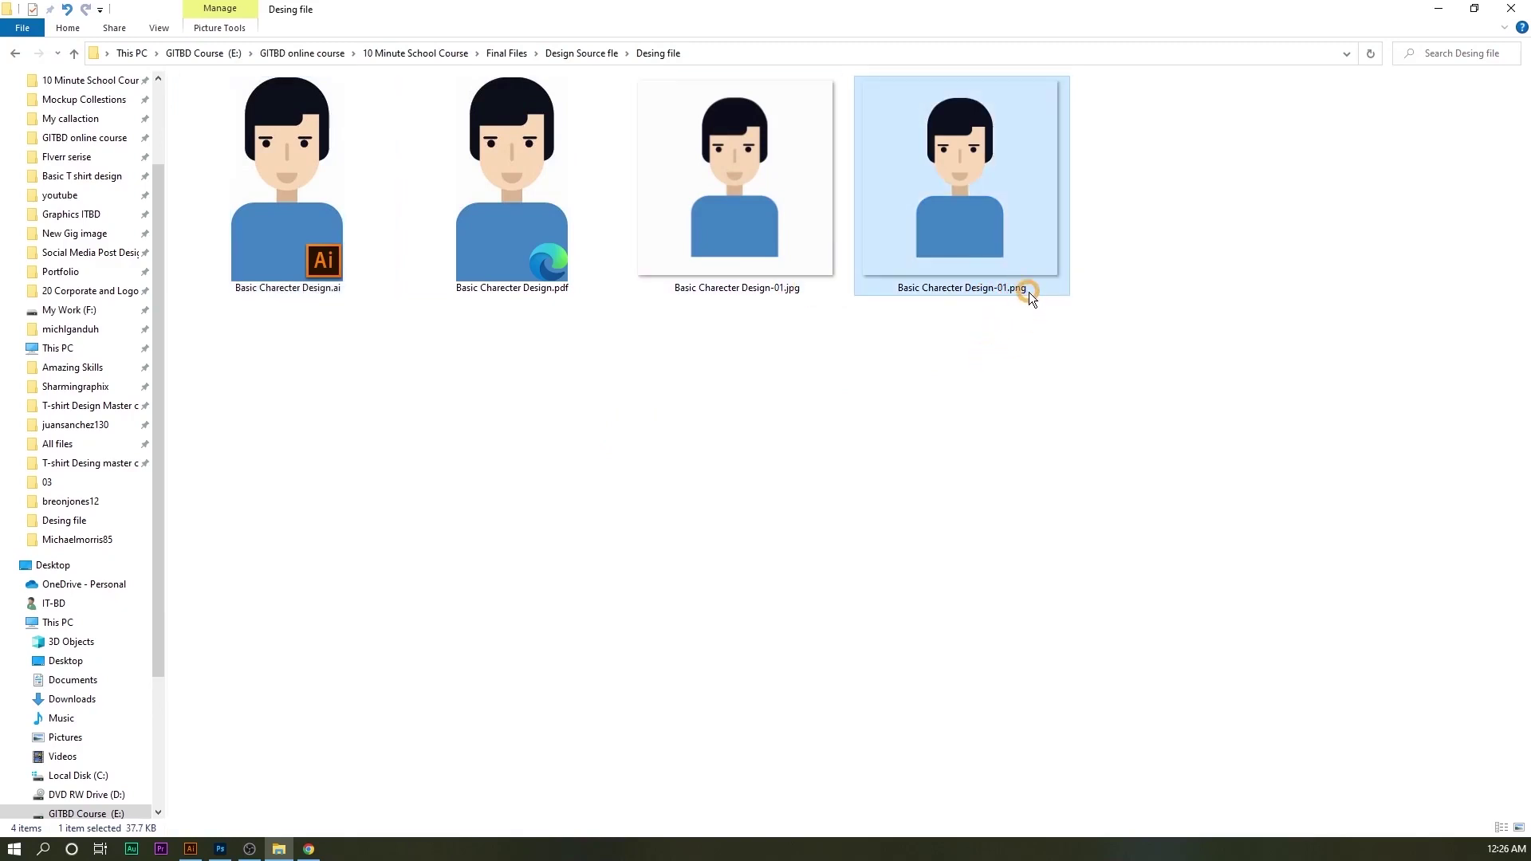
pyautogui.click(786, 290)
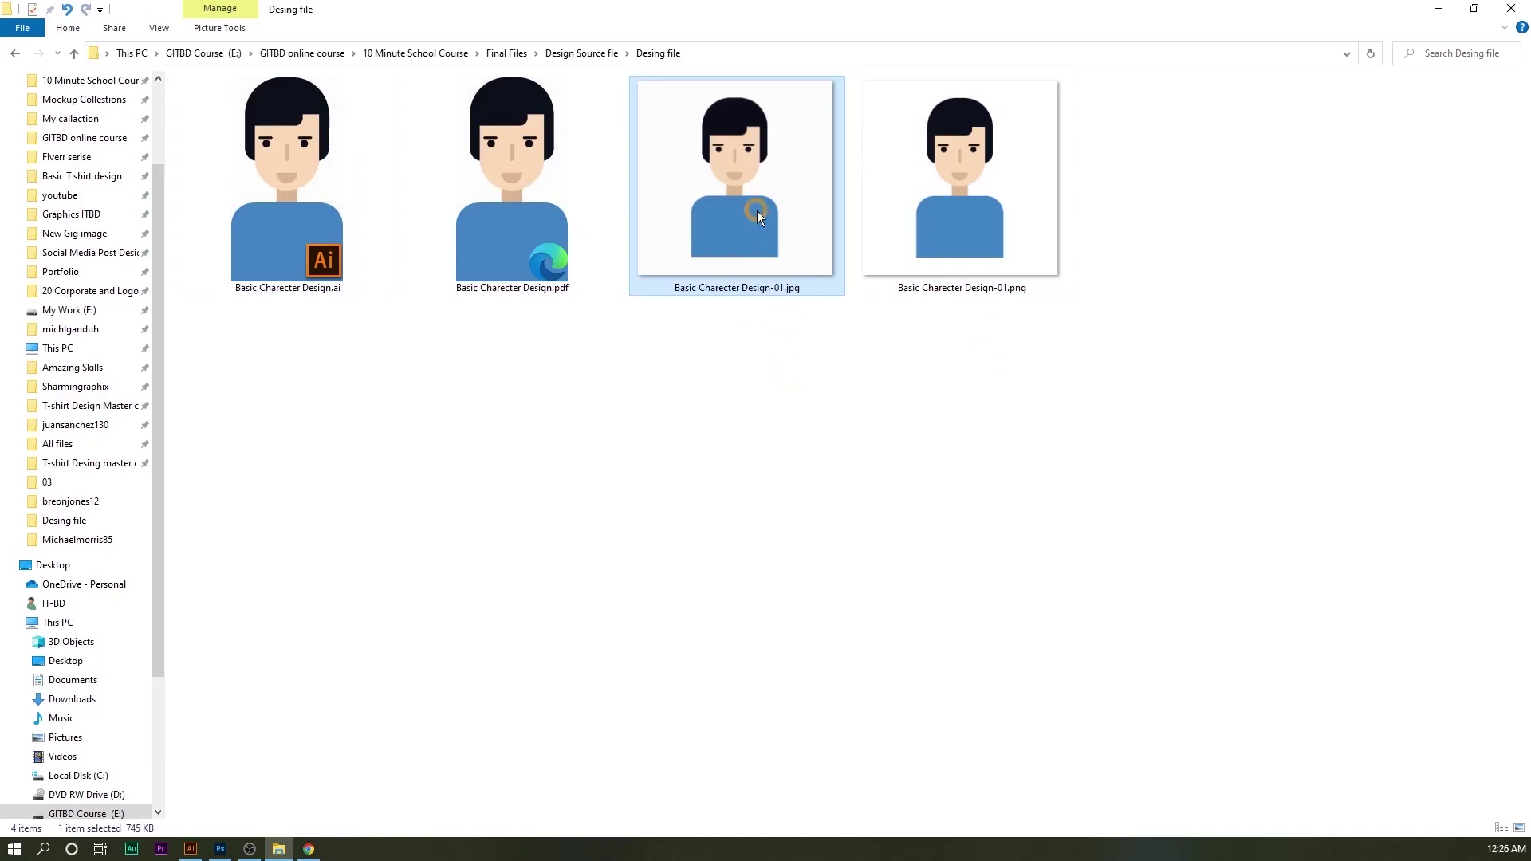
pyautogui.doubleClick(726, 168)
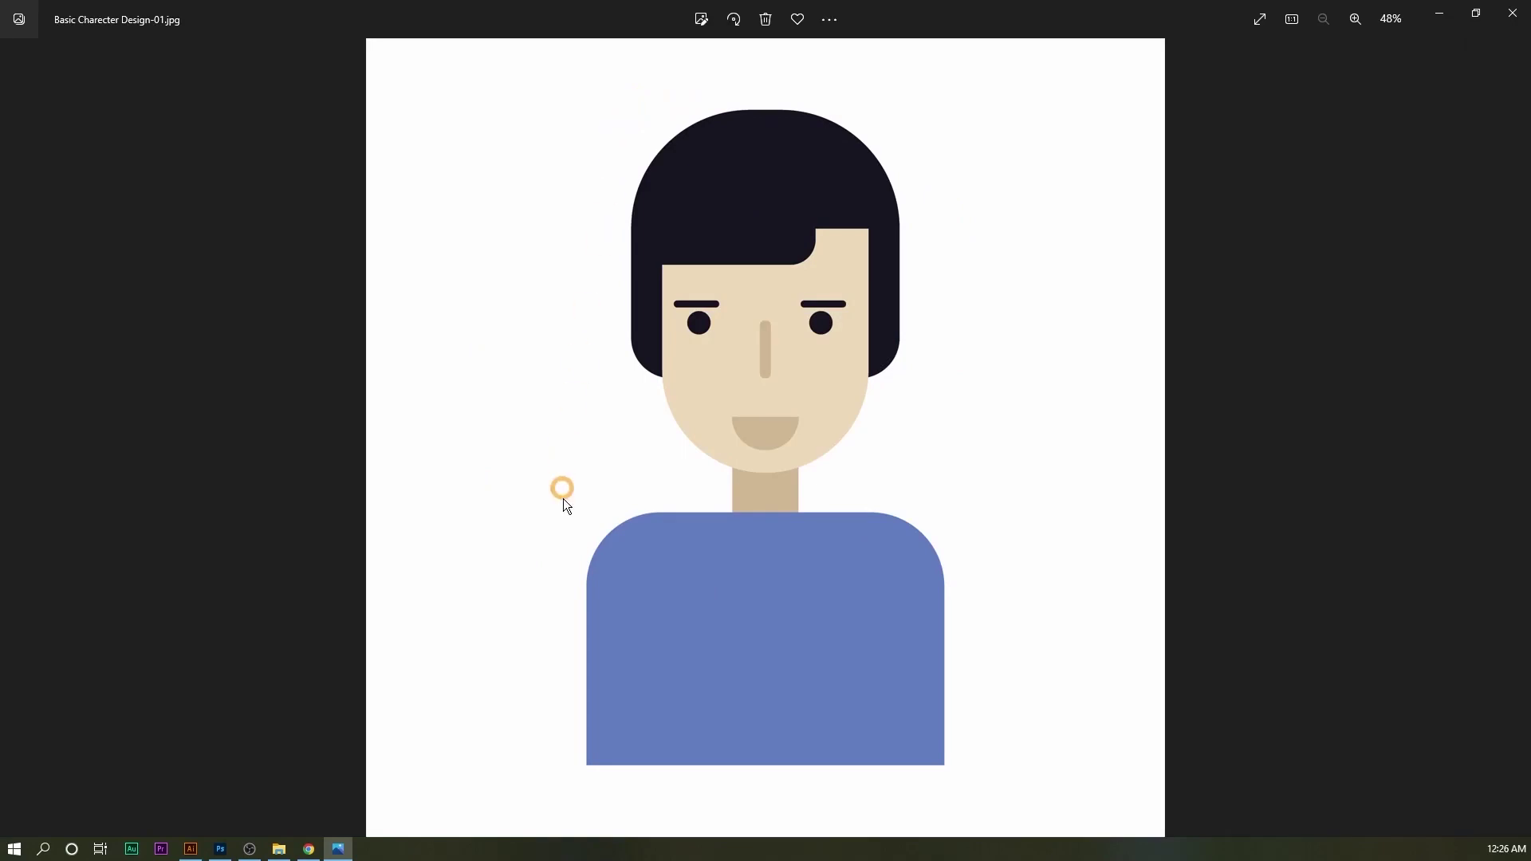
pyautogui.click(1513, 8)
pyautogui.click(1029, 163)
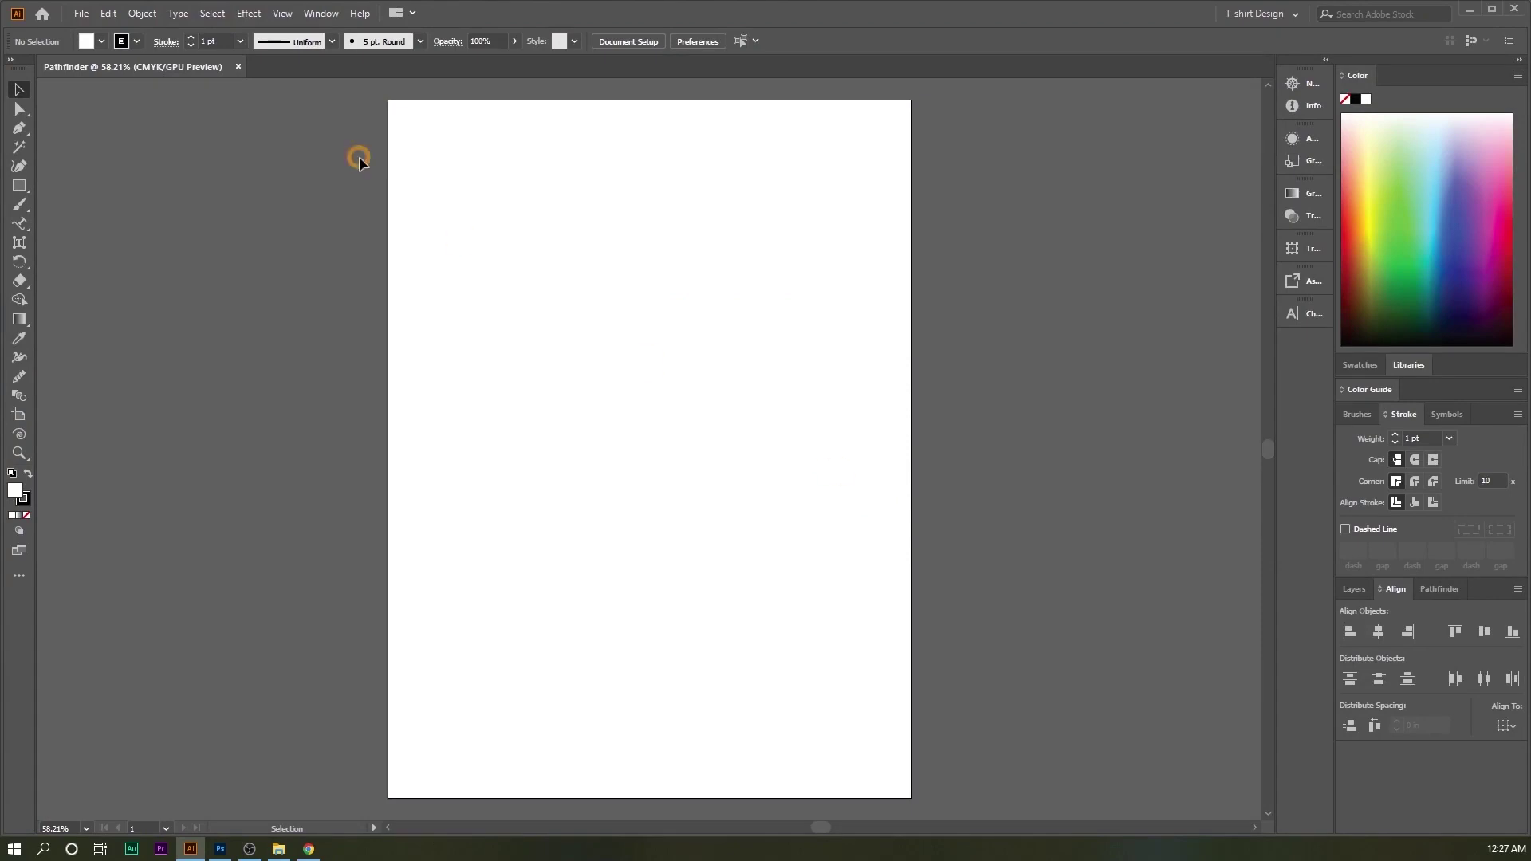
# Step: In Illustrator's Pathfinder document, show the Pathfinder panel and detach it as a floating panel beside the artboard
pyautogui.click(339, 12)
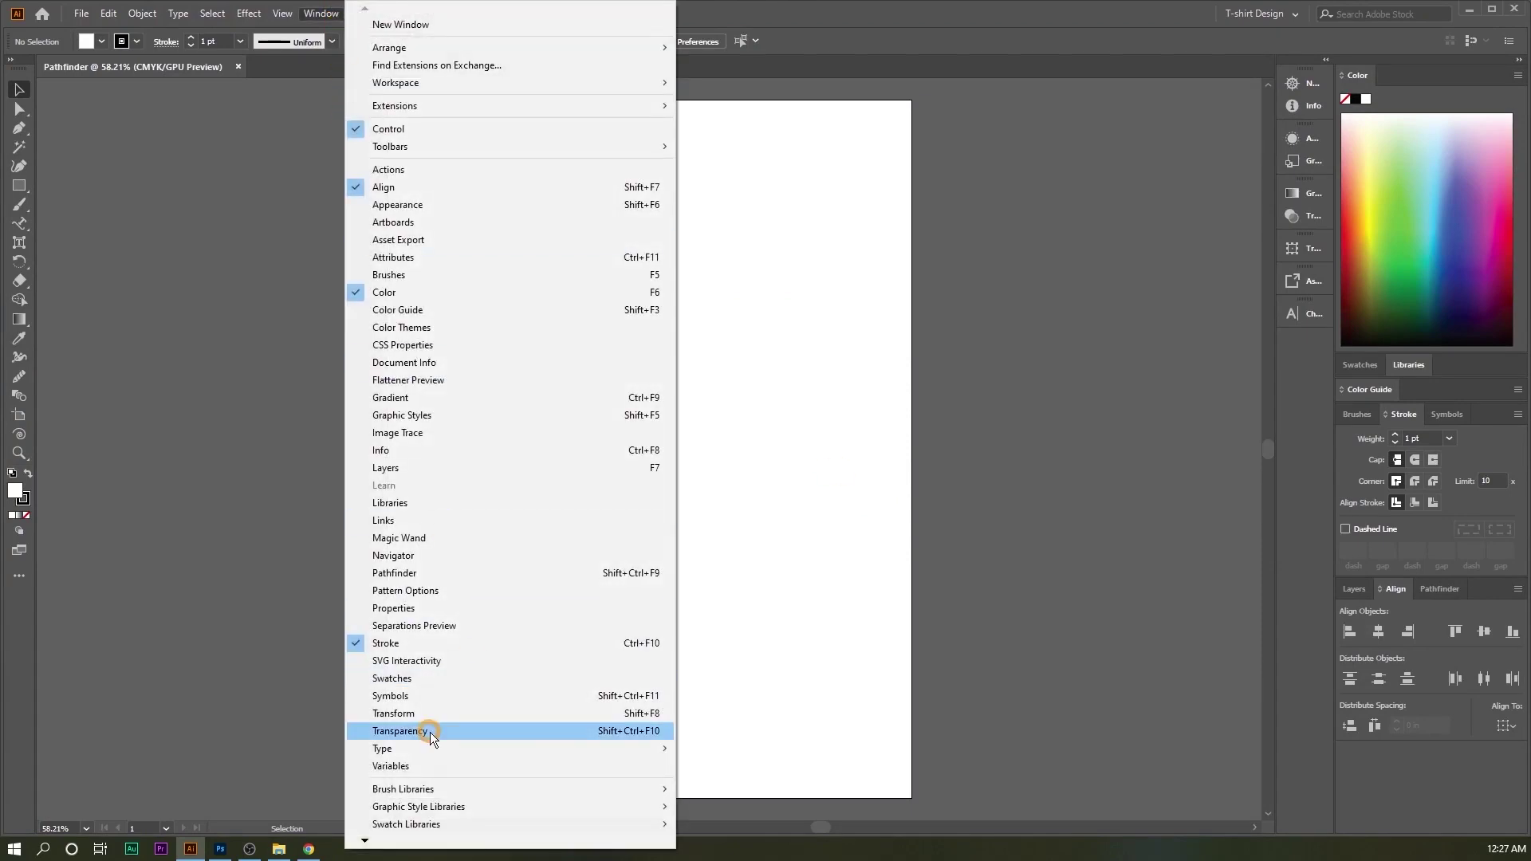
pyautogui.click(408, 574)
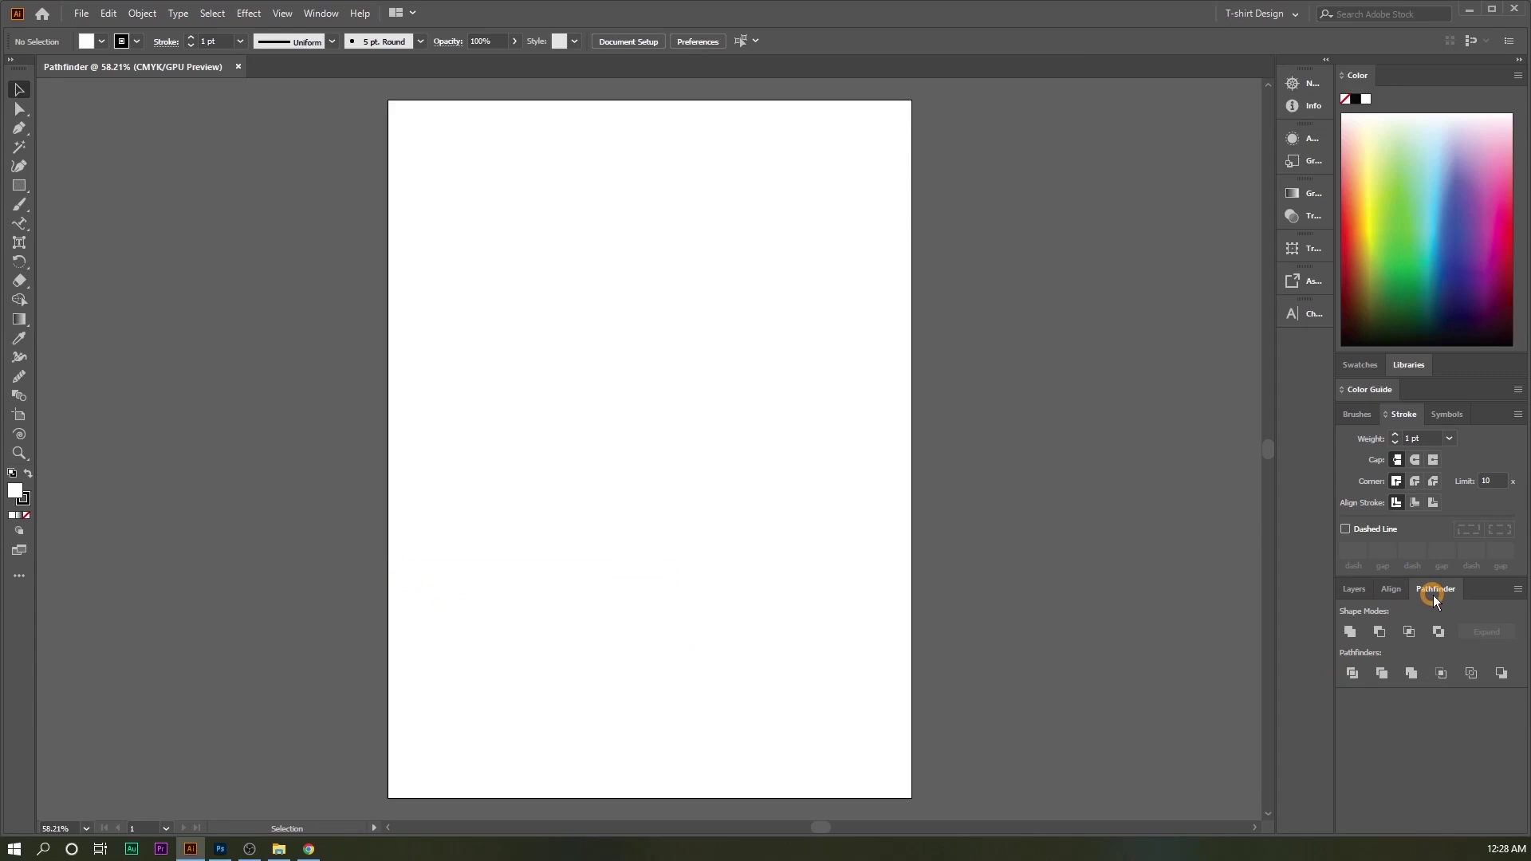
pyautogui.moveTo(1433, 587); pyautogui.dragTo(1122, 286)
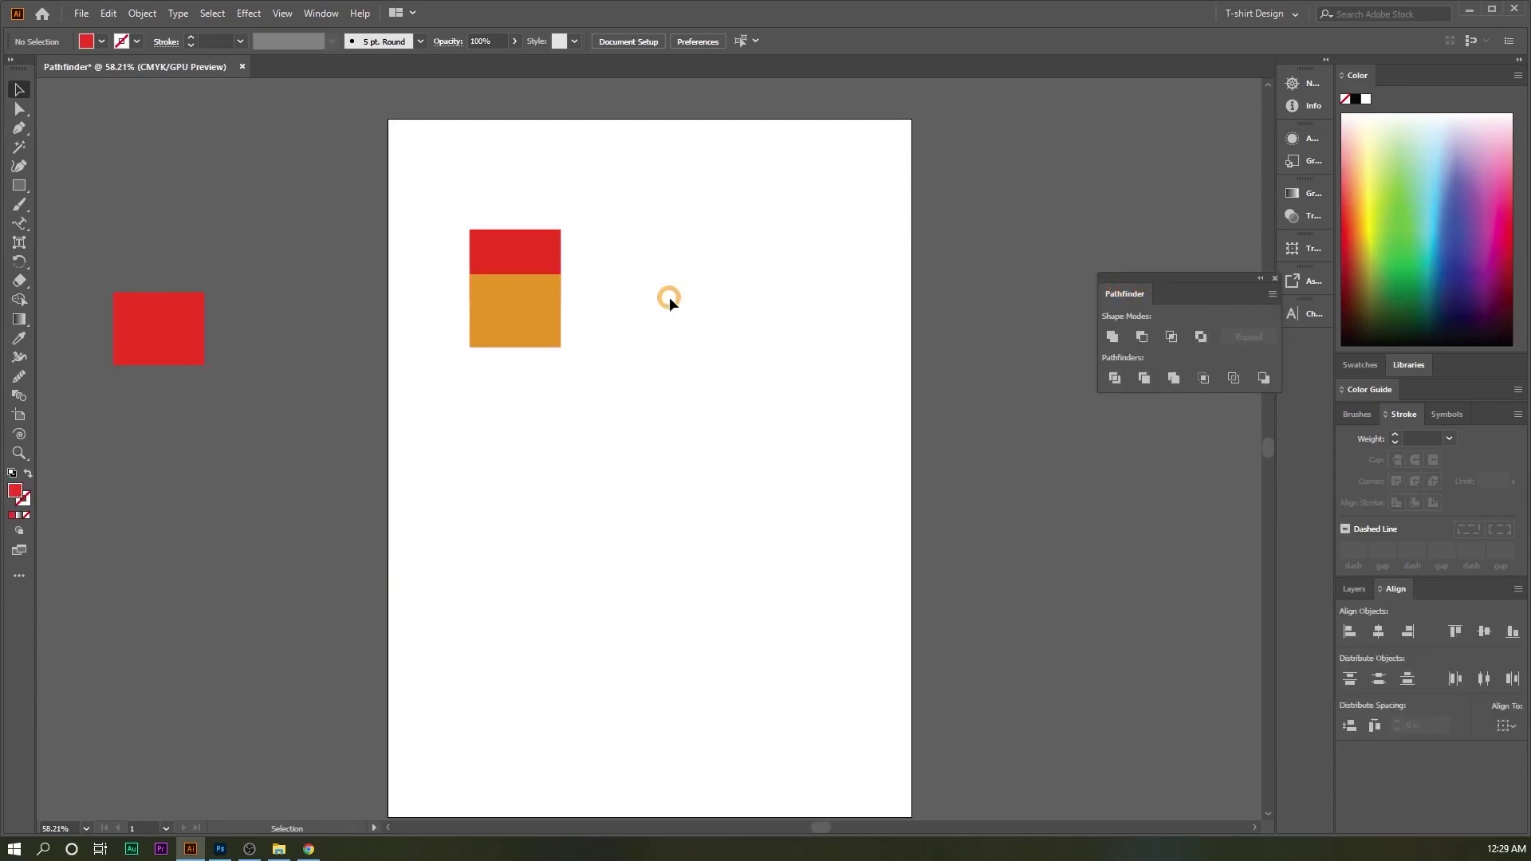
# Step: Select the overlapping red and orange rectangles on the artboard and merge them into one shape with Unite
pyautogui.click(535, 250)
pyautogui.click(536, 318)
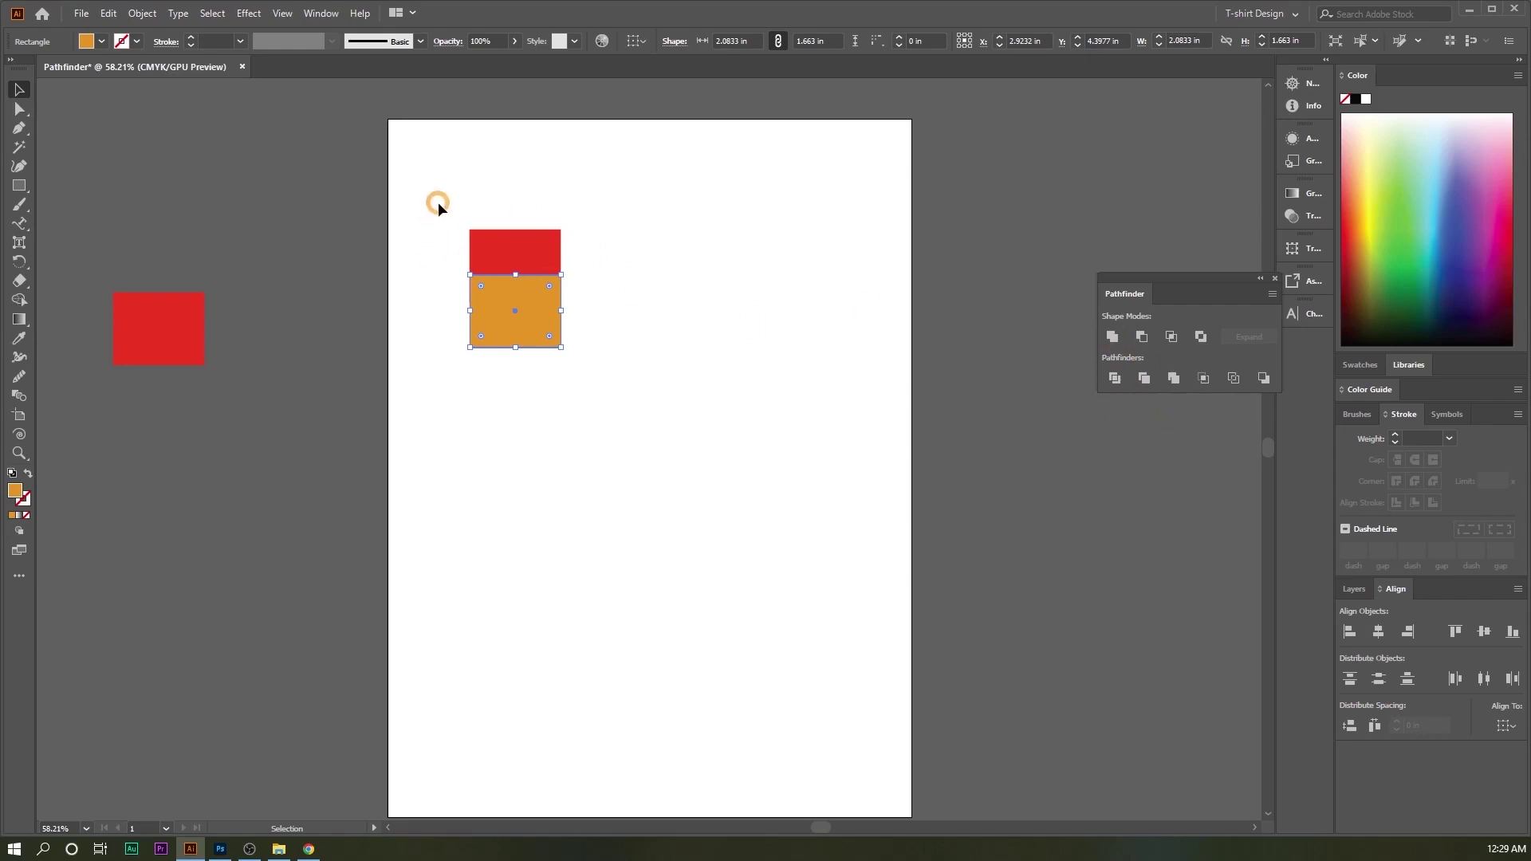
pyautogui.moveTo(437, 191); pyautogui.dragTo(571, 399)
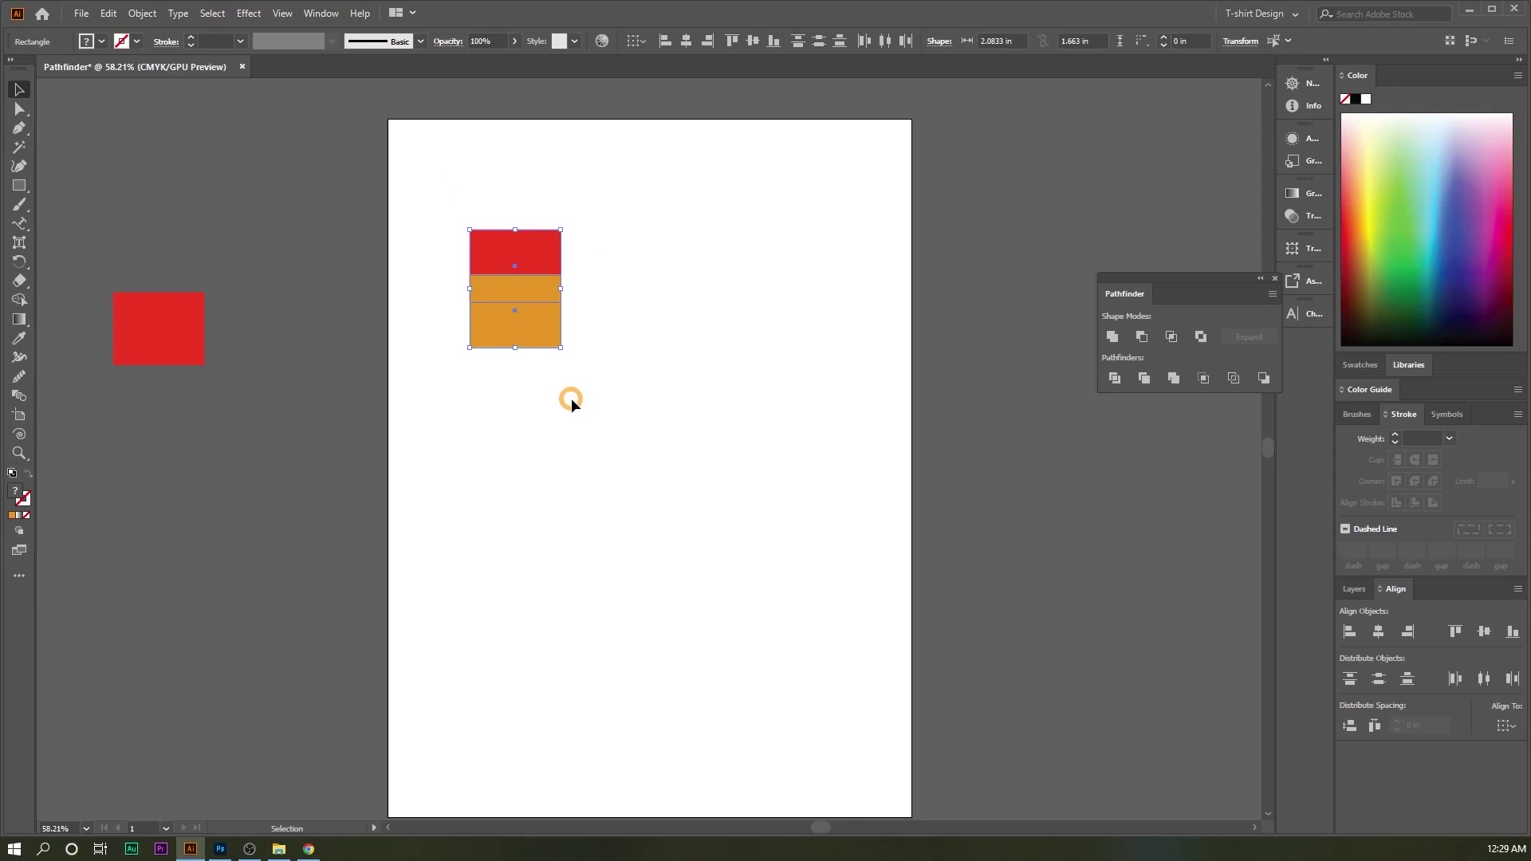
pyautogui.click(1115, 337)
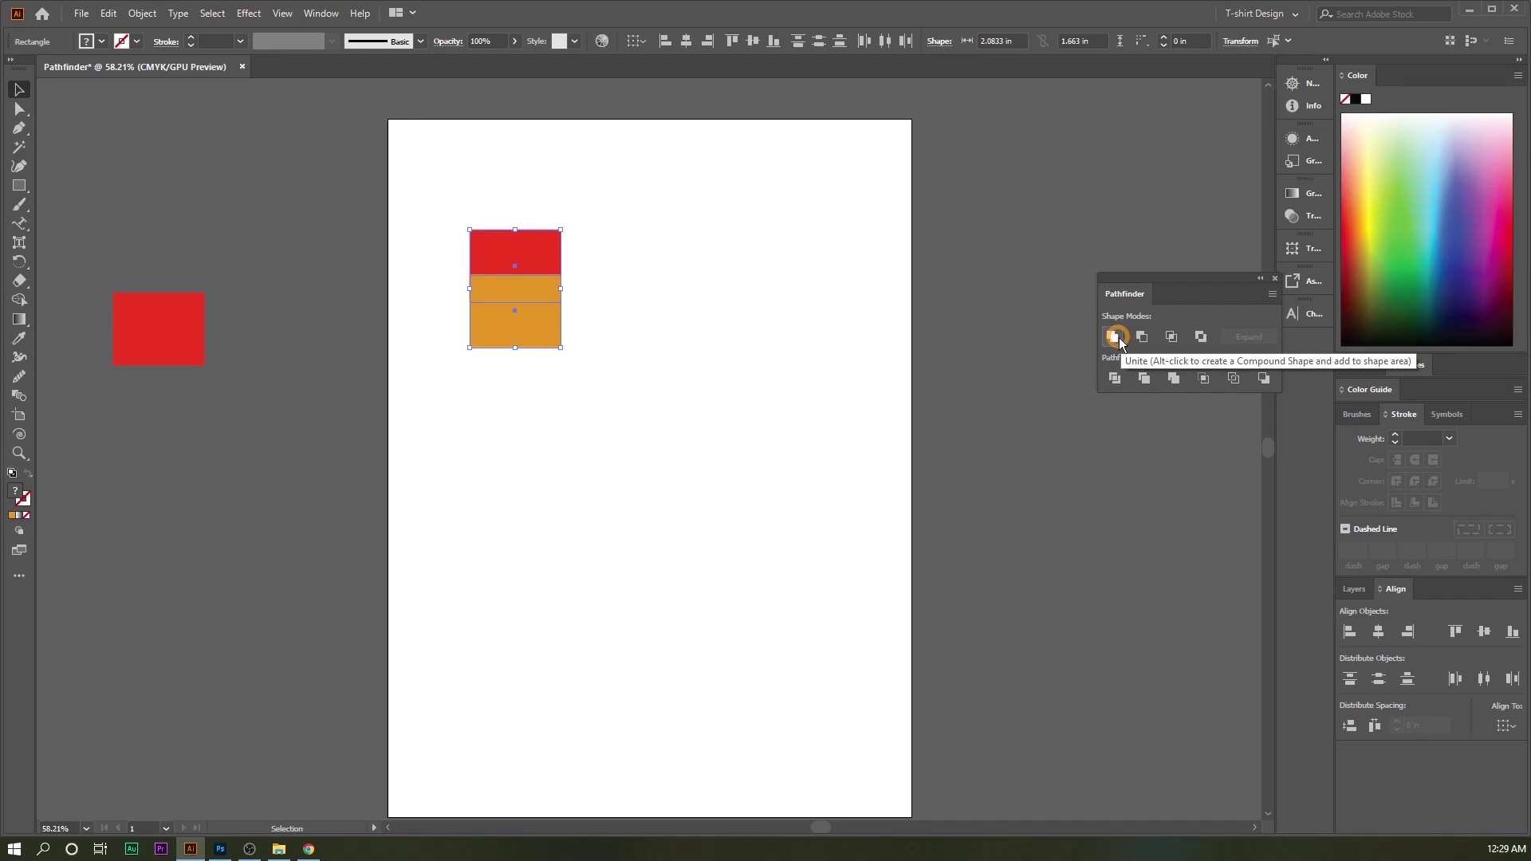
pyautogui.click(582, 333)
pyautogui.click(537, 275)
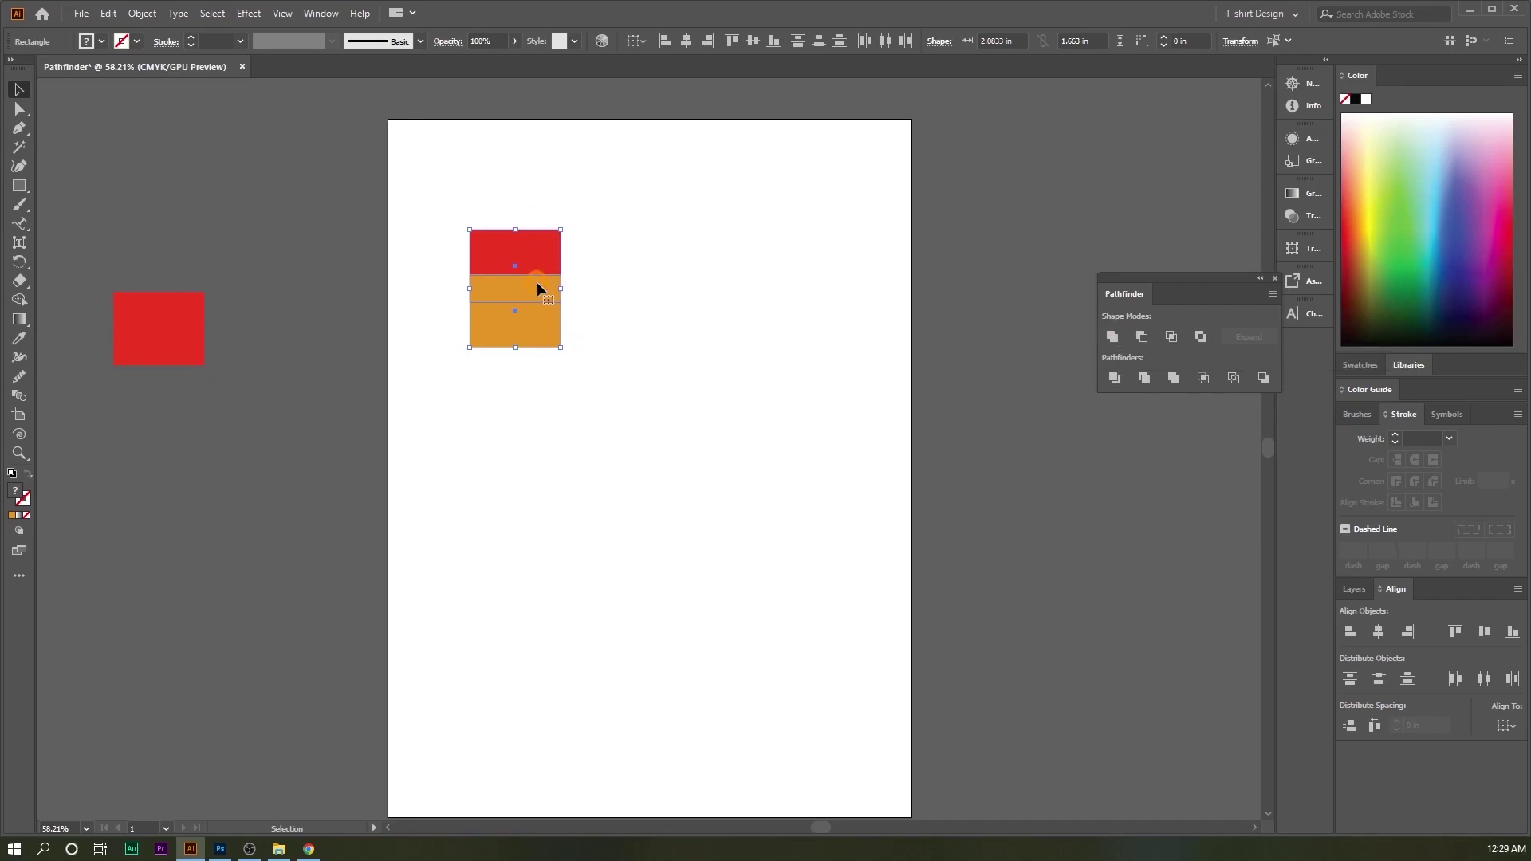
pyautogui.click(1113, 336)
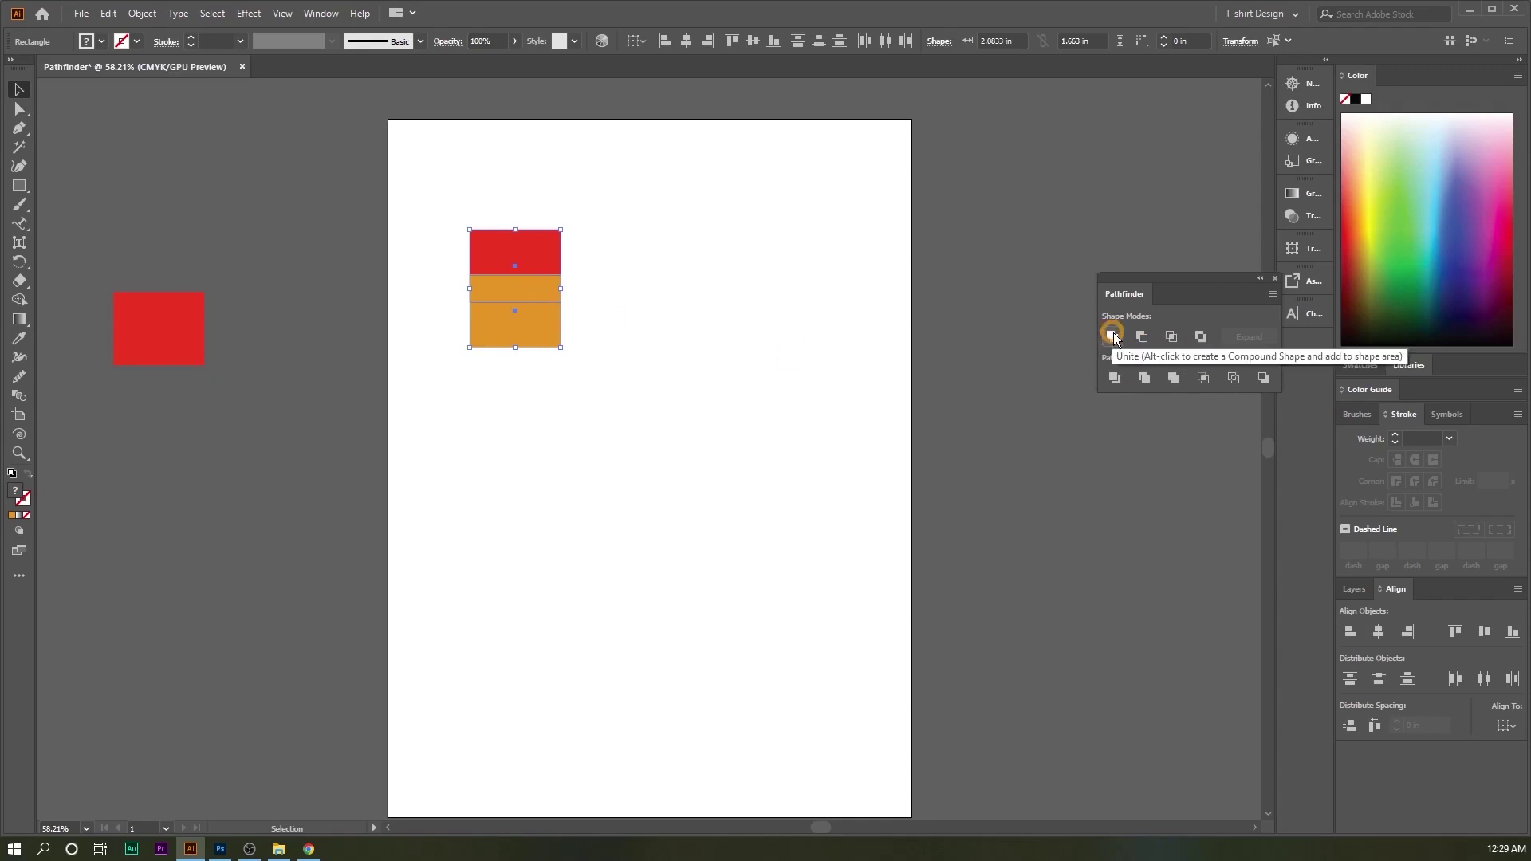
pyautogui.click(611, 399)
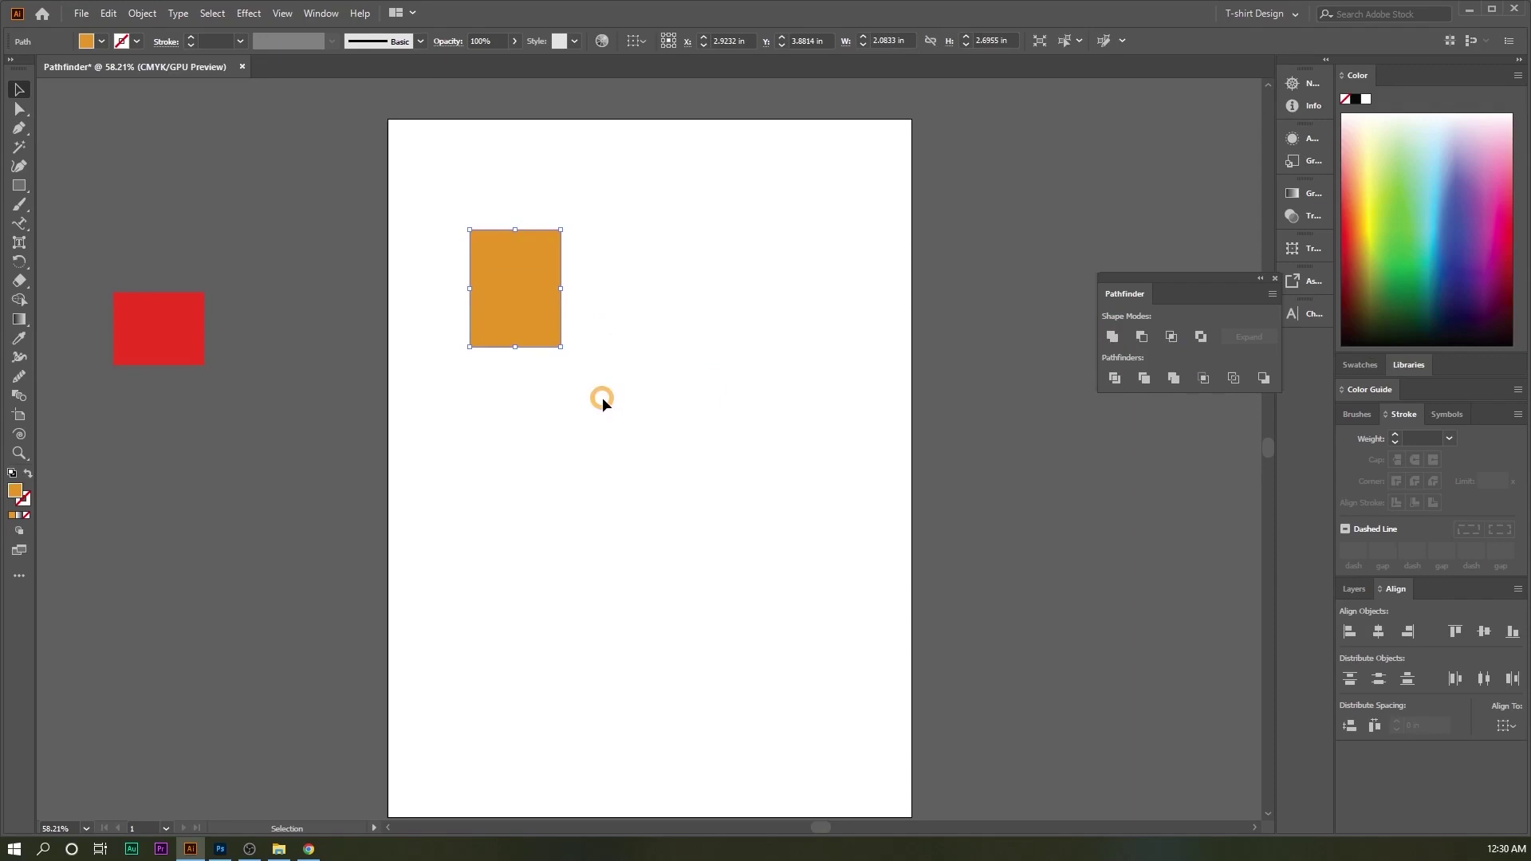
pyautogui.click(1143, 338)
pyautogui.click(808, 411)
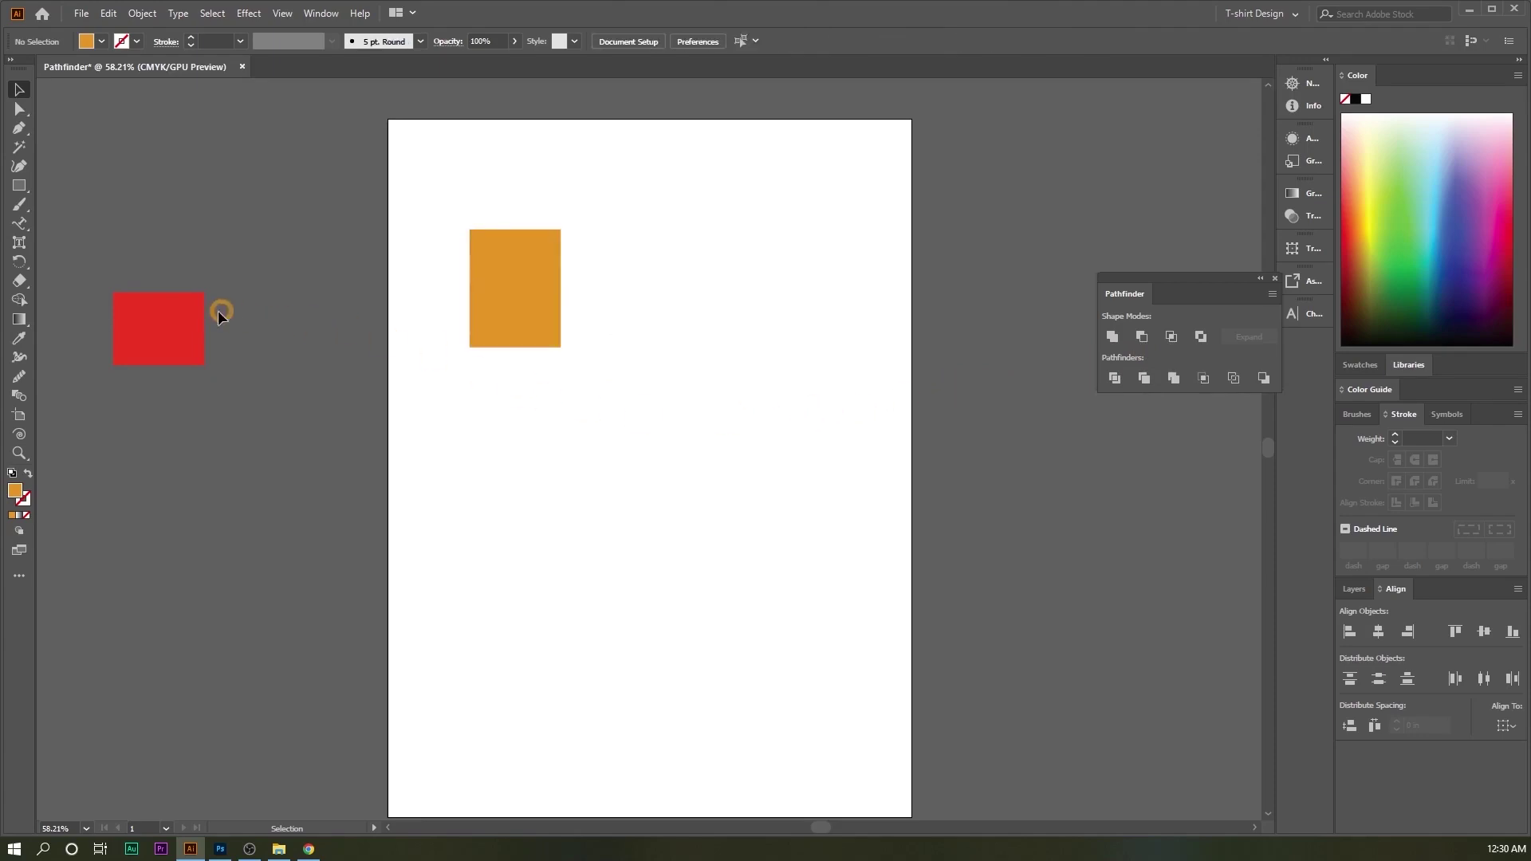
# Step: Place a copy of the red rectangle over the orange shape's right edge and bring it to the front
pyautogui.moveTo(176, 323); pyautogui.dragTo(587, 287)
pyautogui.rightClick(582, 293)
pyautogui.moveTo(658, 560)
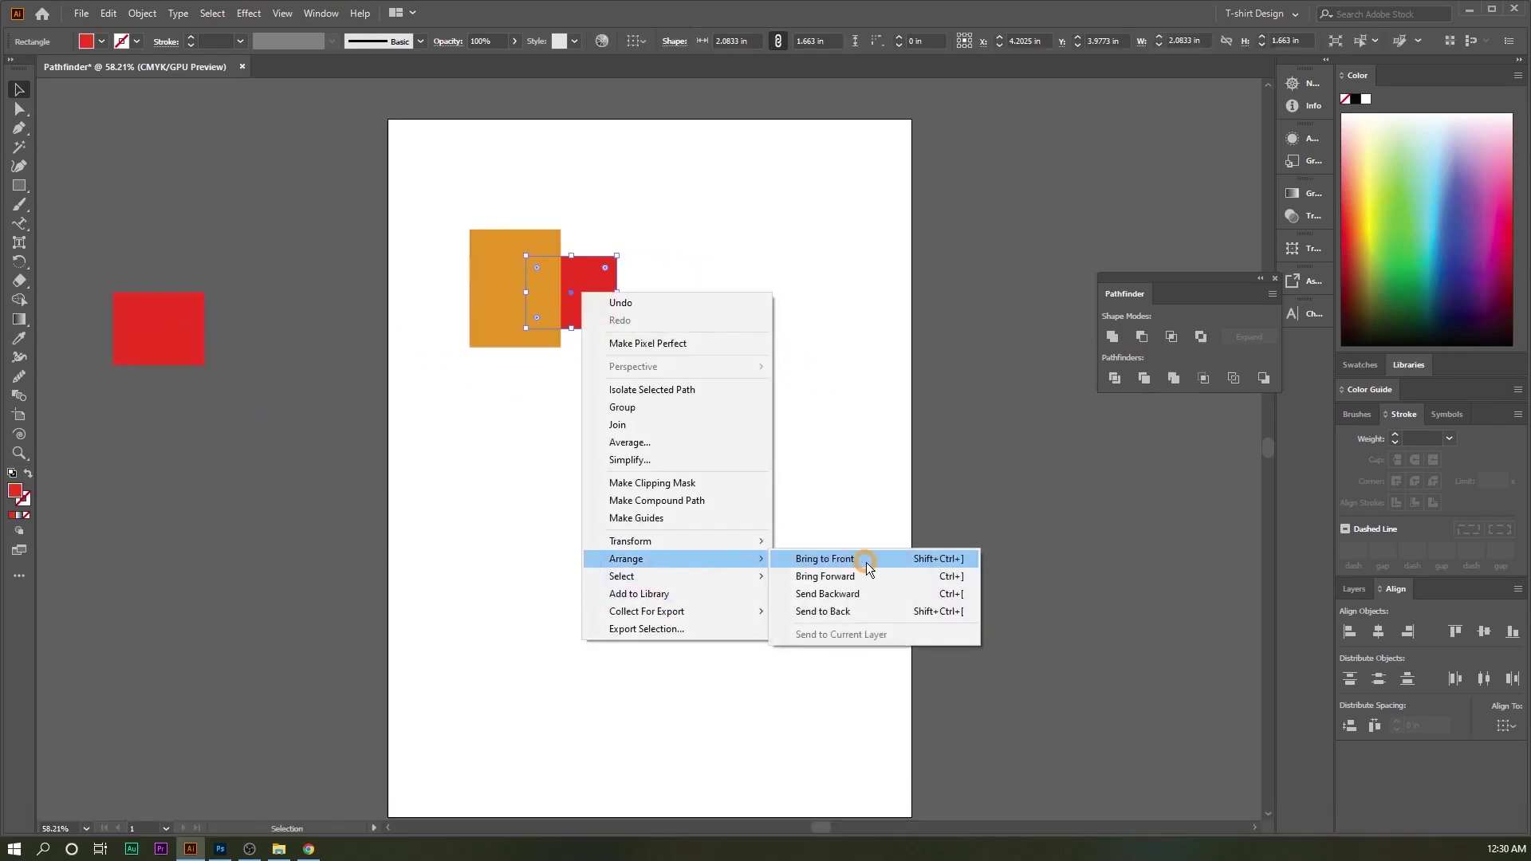
pyautogui.click(866, 562)
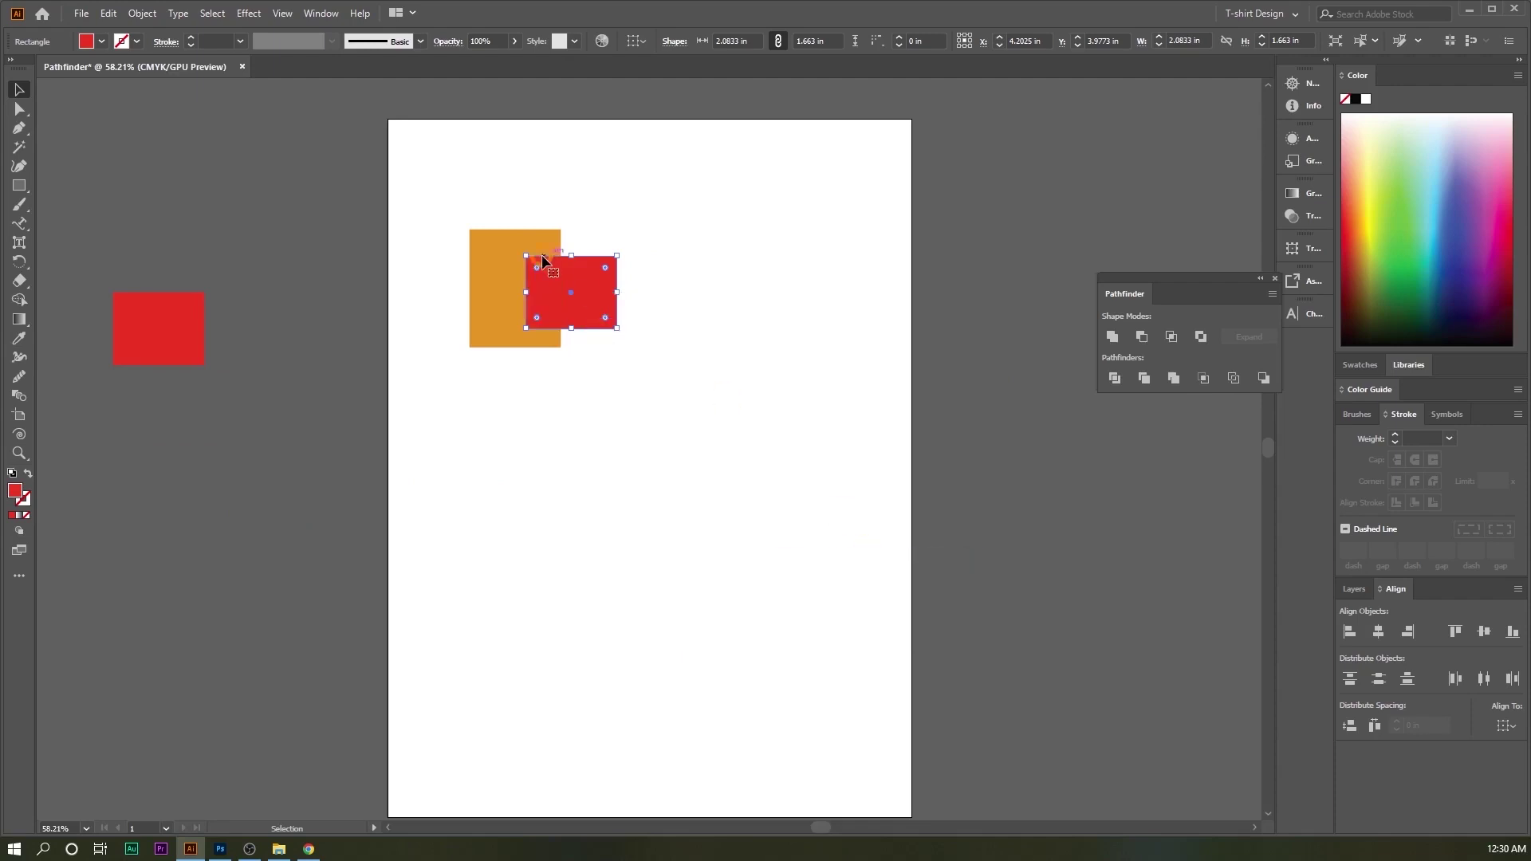
pyautogui.click(595, 190)
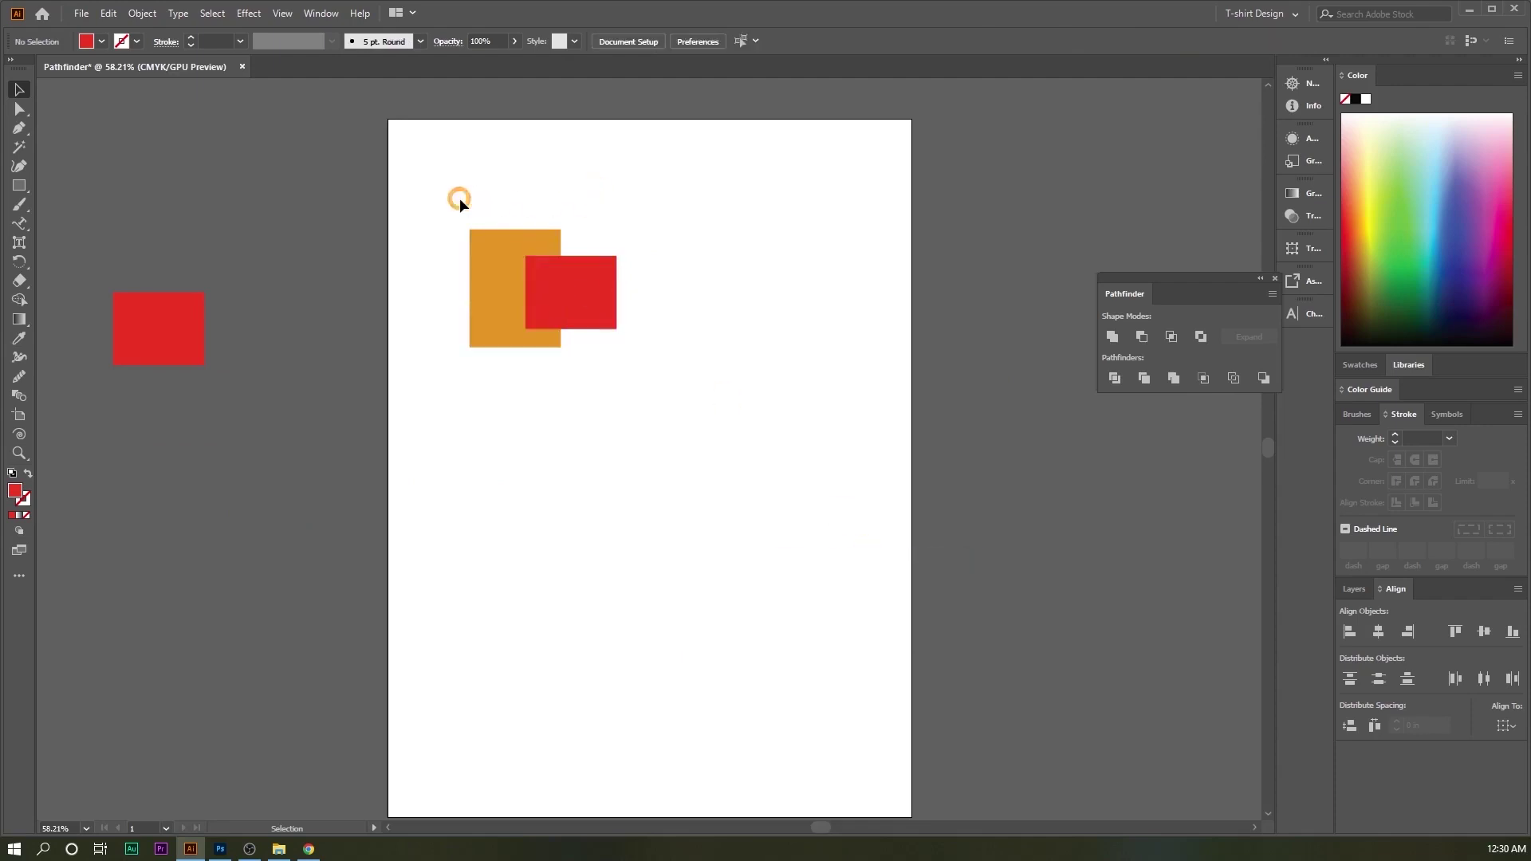
# Step: Select the orange rectangle with the red rectangle overlapping its right side and subtract the front one with Minus Front
pyautogui.click(569, 299)
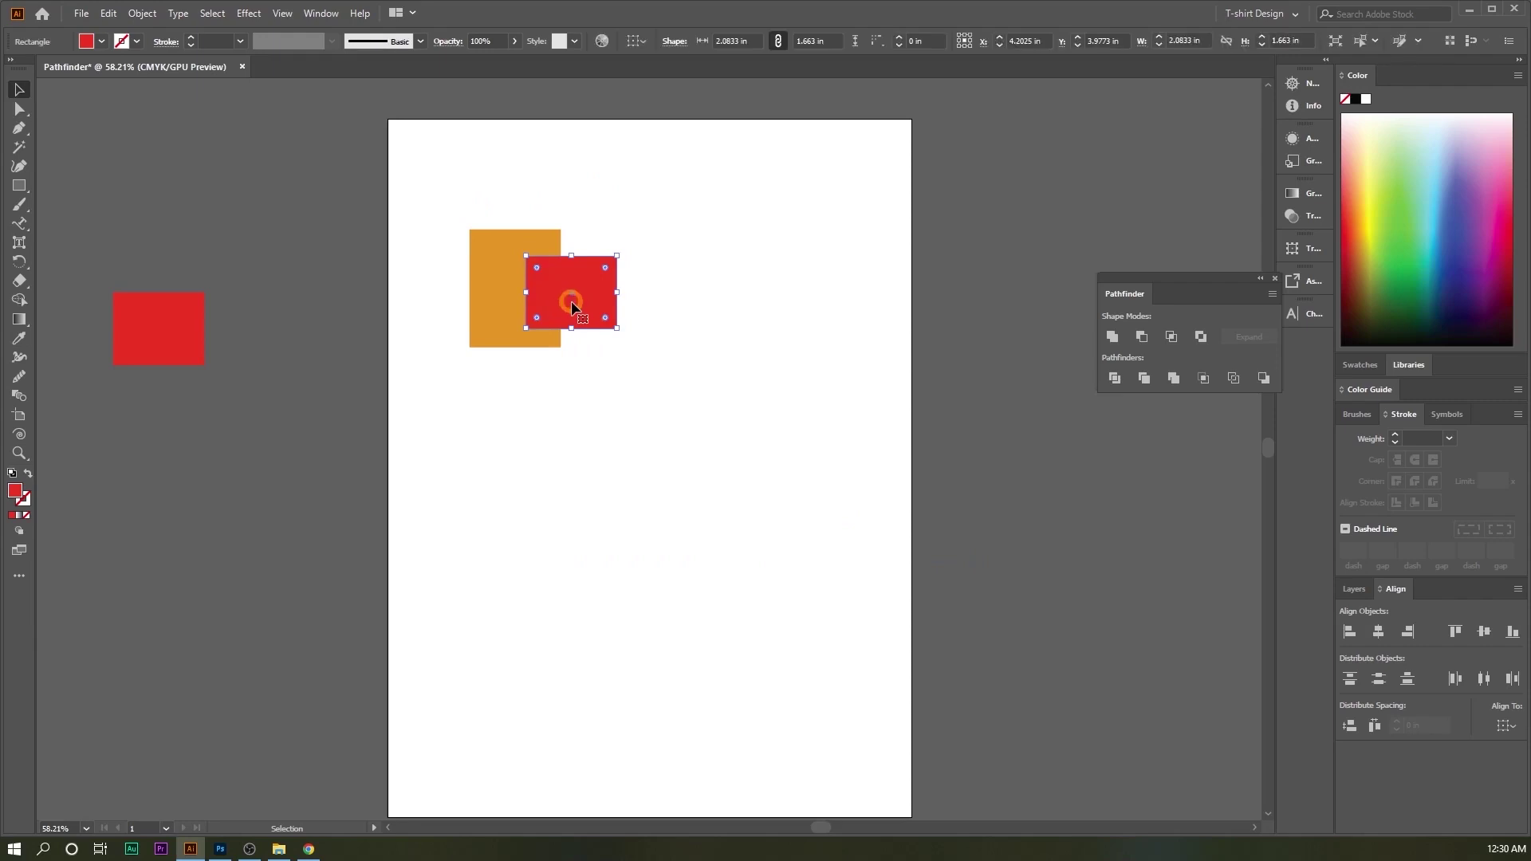
pyautogui.click(506, 281)
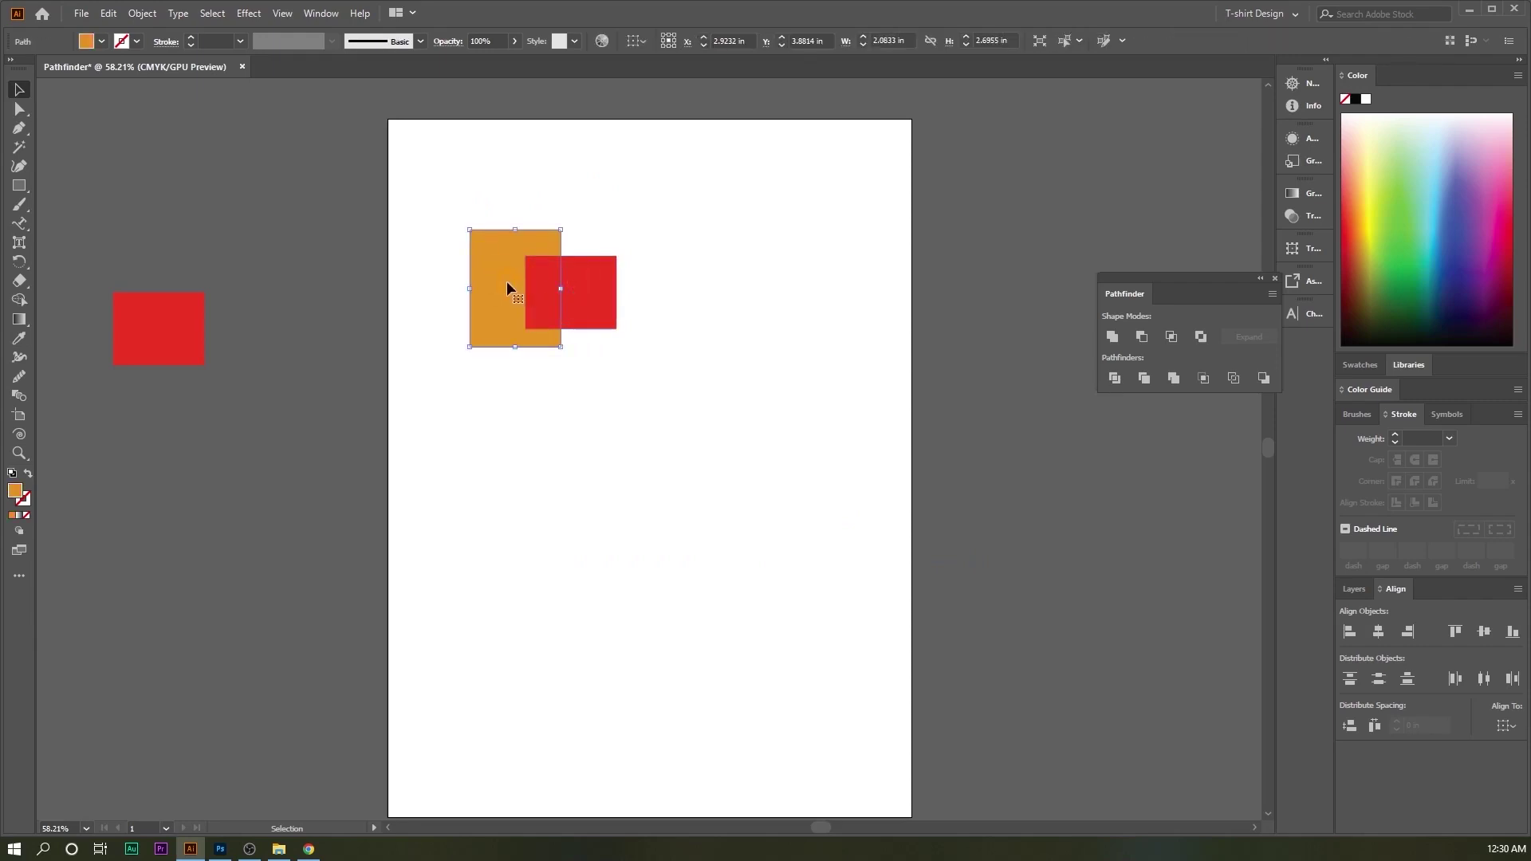
pyautogui.click(693, 415)
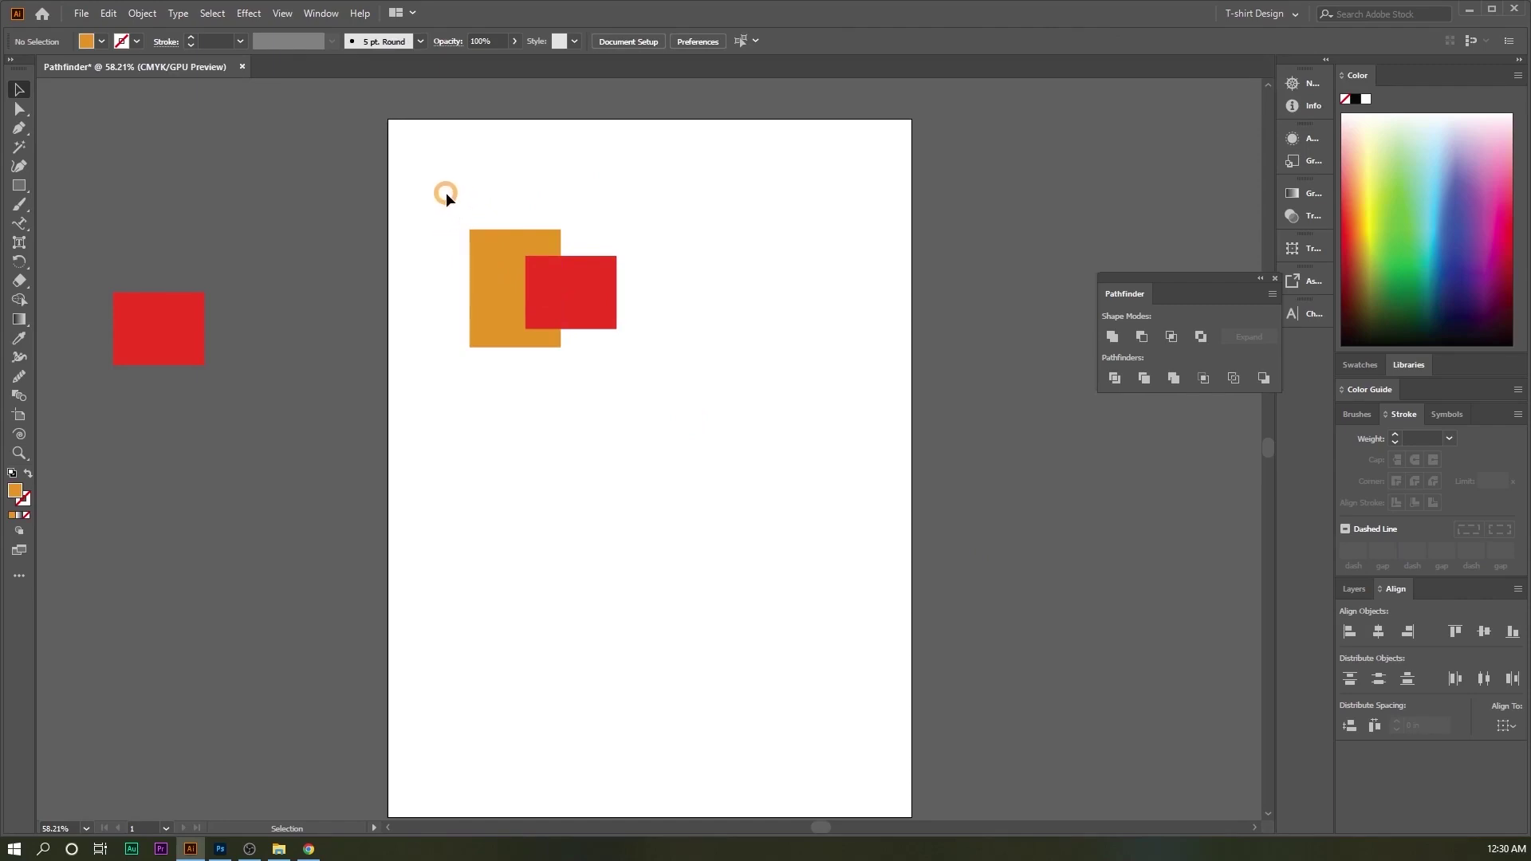
pyautogui.click(1196, 373)
pyautogui.click(1141, 337)
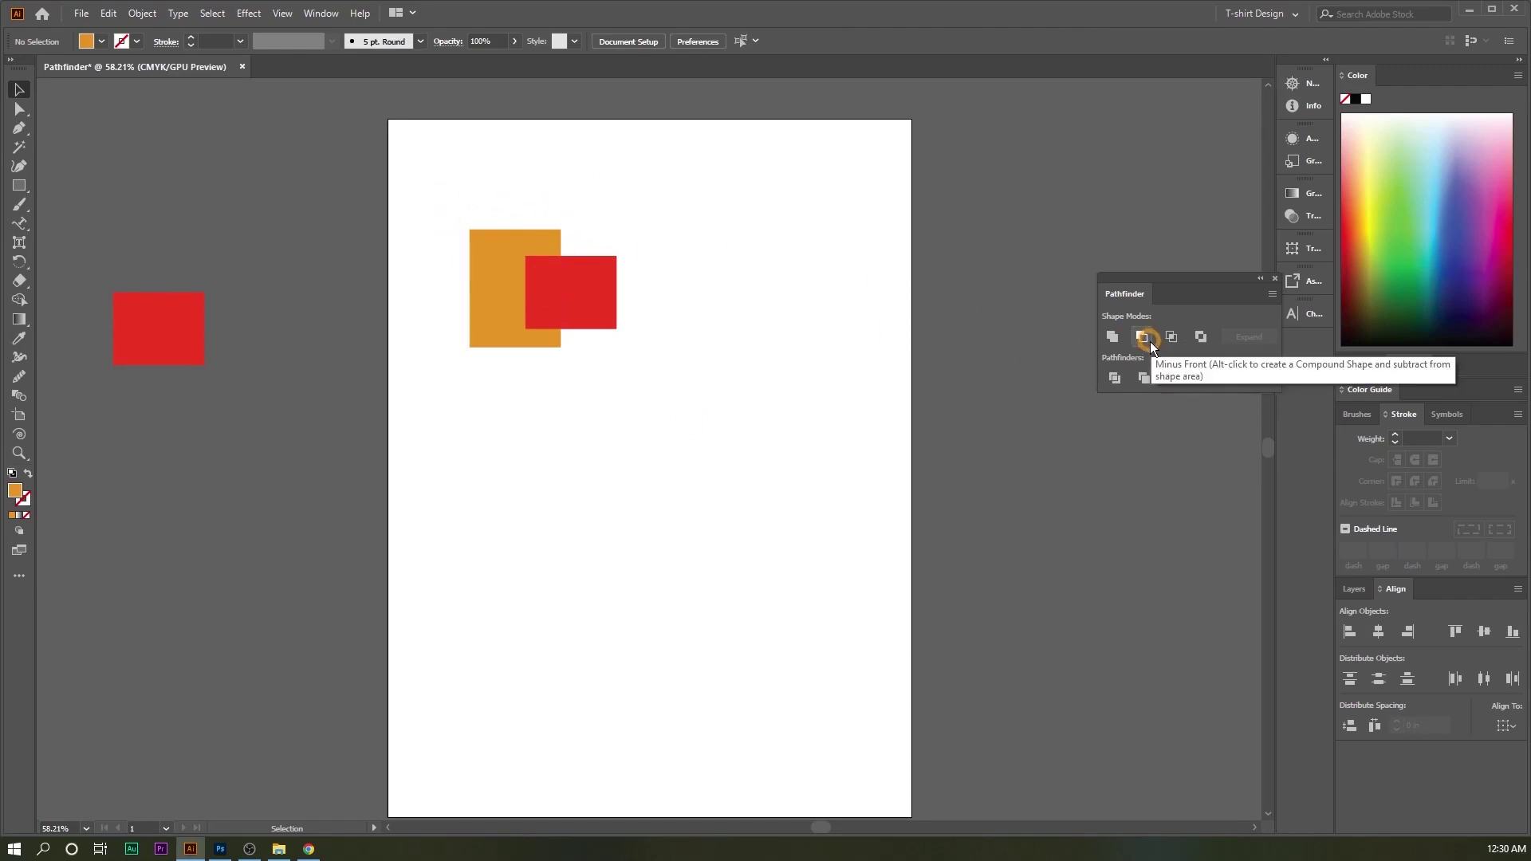
pyautogui.click(509, 177)
pyautogui.moveTo(428, 171); pyautogui.dragTo(626, 411)
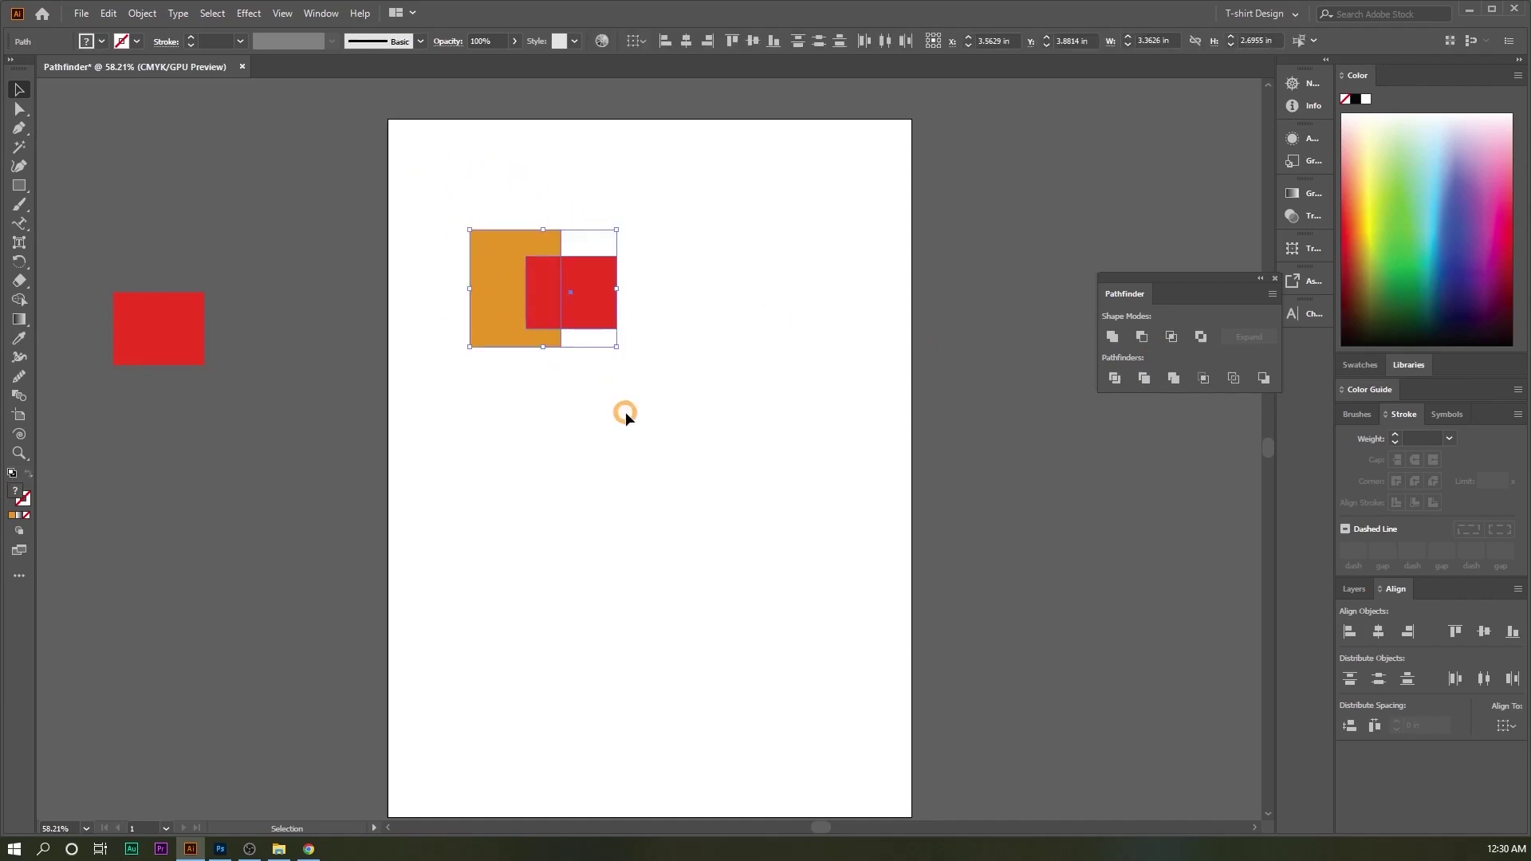
pyautogui.click(1142, 336)
pyautogui.click(529, 446)
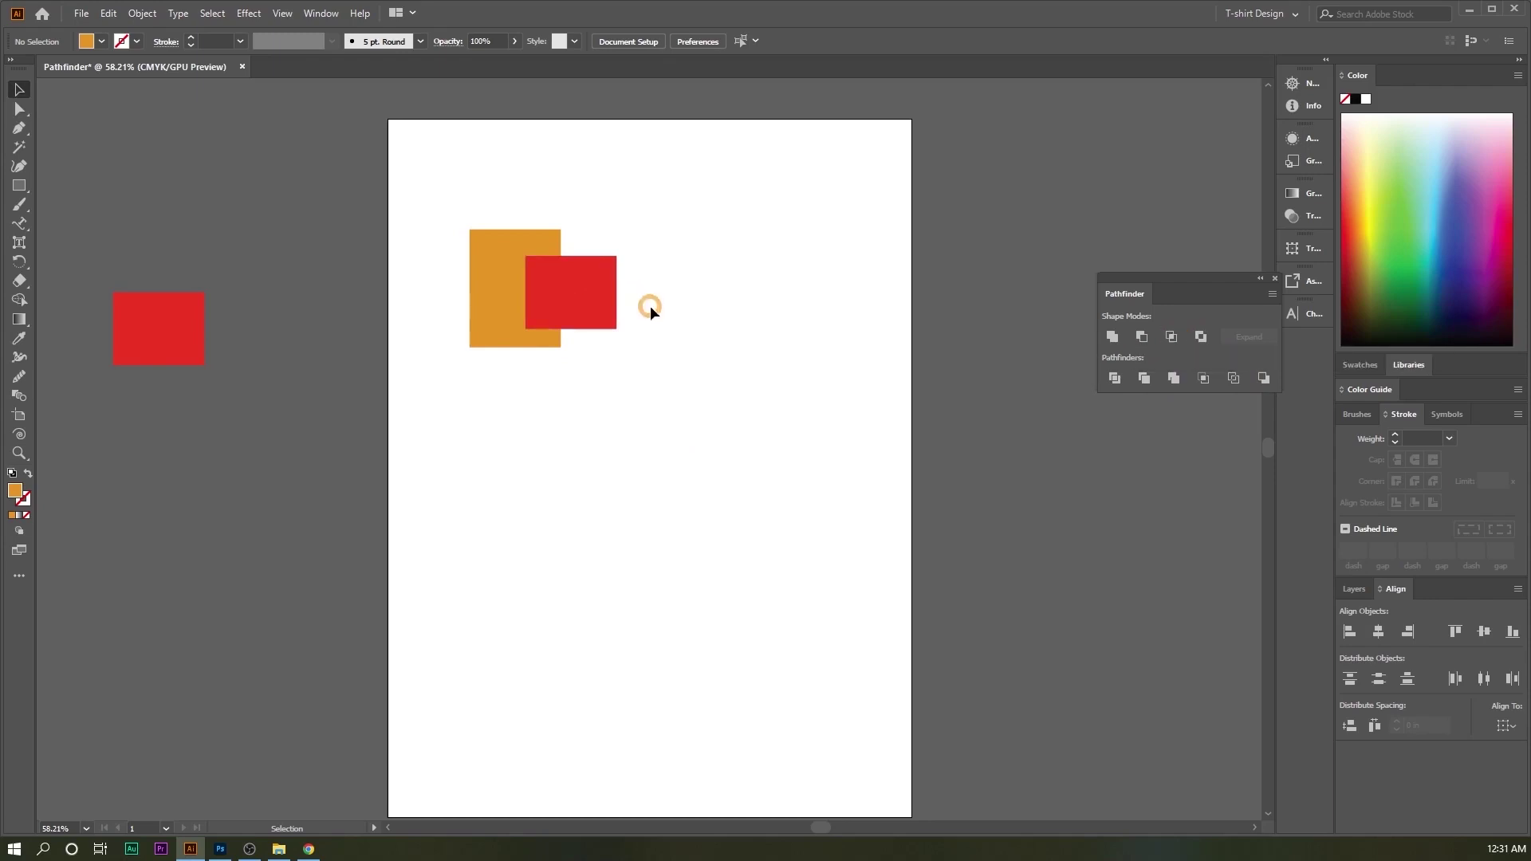
# Step: Try Intersect on the orange rectangle and the smaller red rectangle inside it, and undo the operation
pyautogui.moveTo(594, 285); pyautogui.dragTo(775, 310)
pyautogui.scroll(2, 585, 274)
pyautogui.click(645, 174)
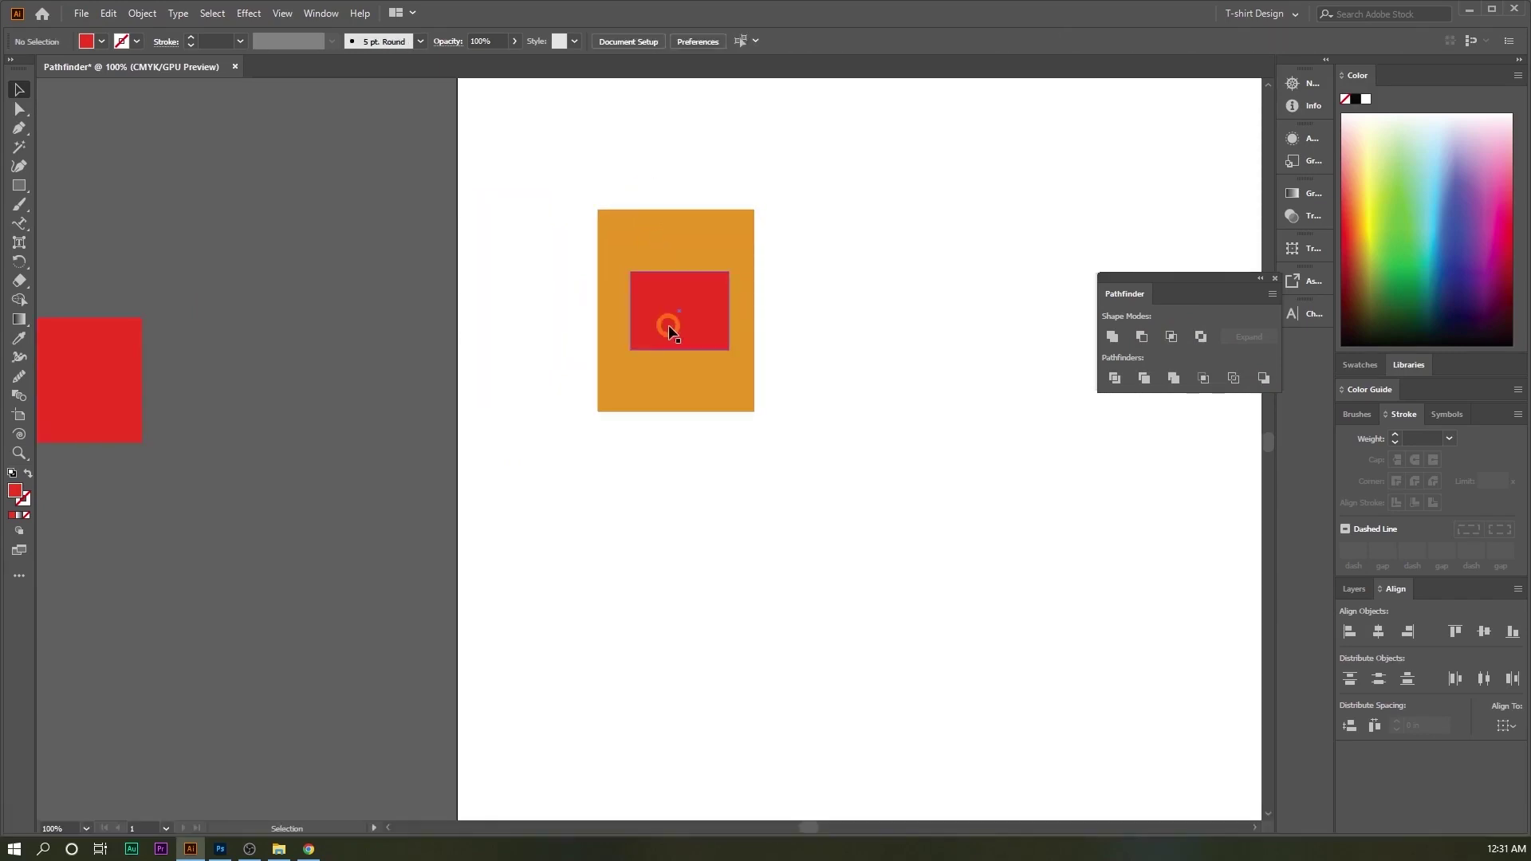
pyautogui.moveTo(639, 151); pyautogui.dragTo(670, 287)
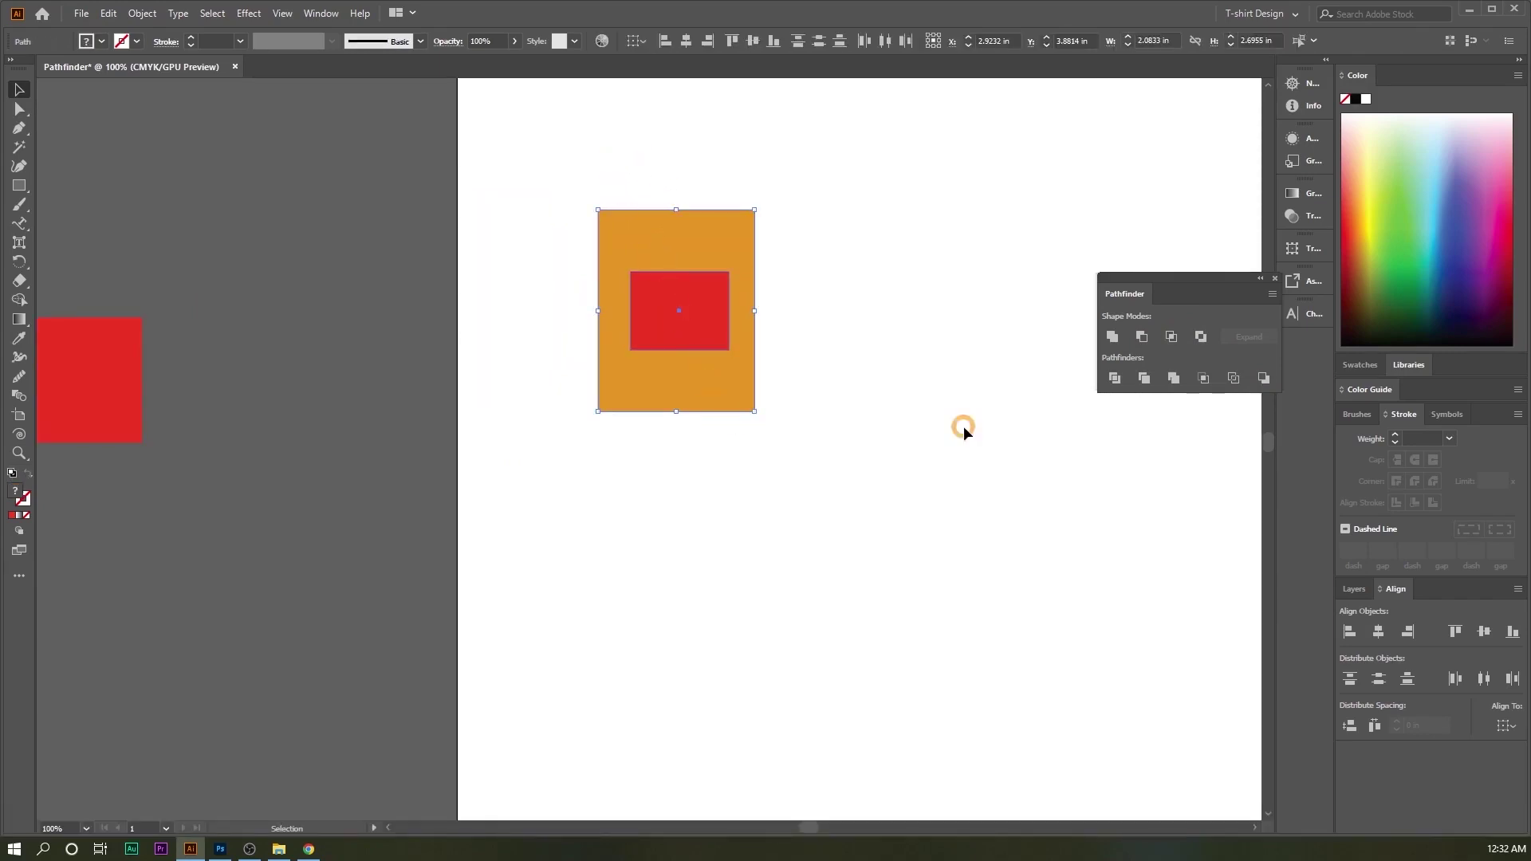
pyautogui.click(1181, 338)
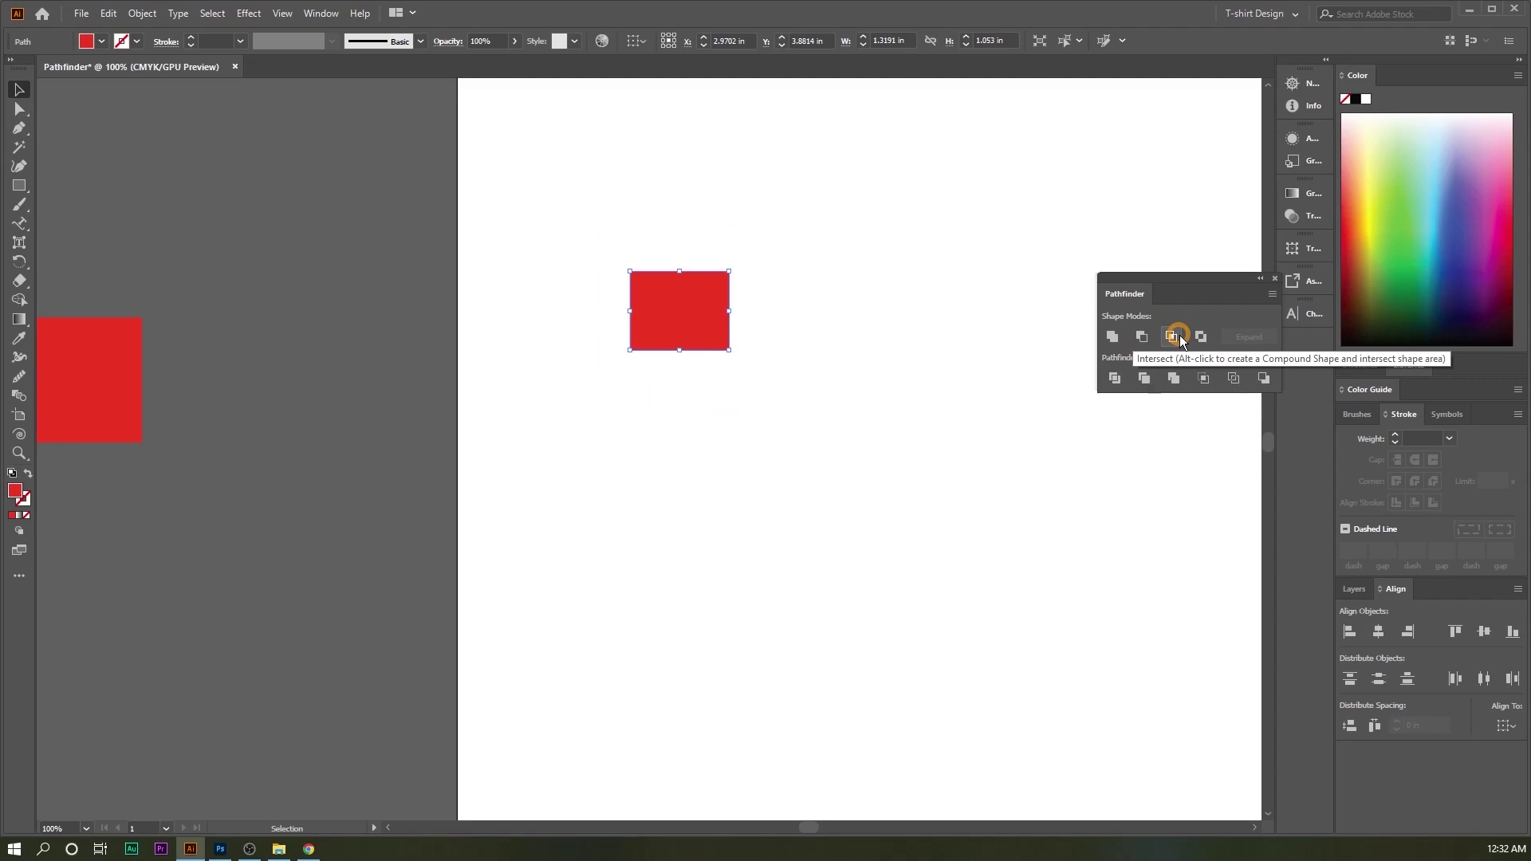
pyautogui.hotkey('ctrl', 'z')
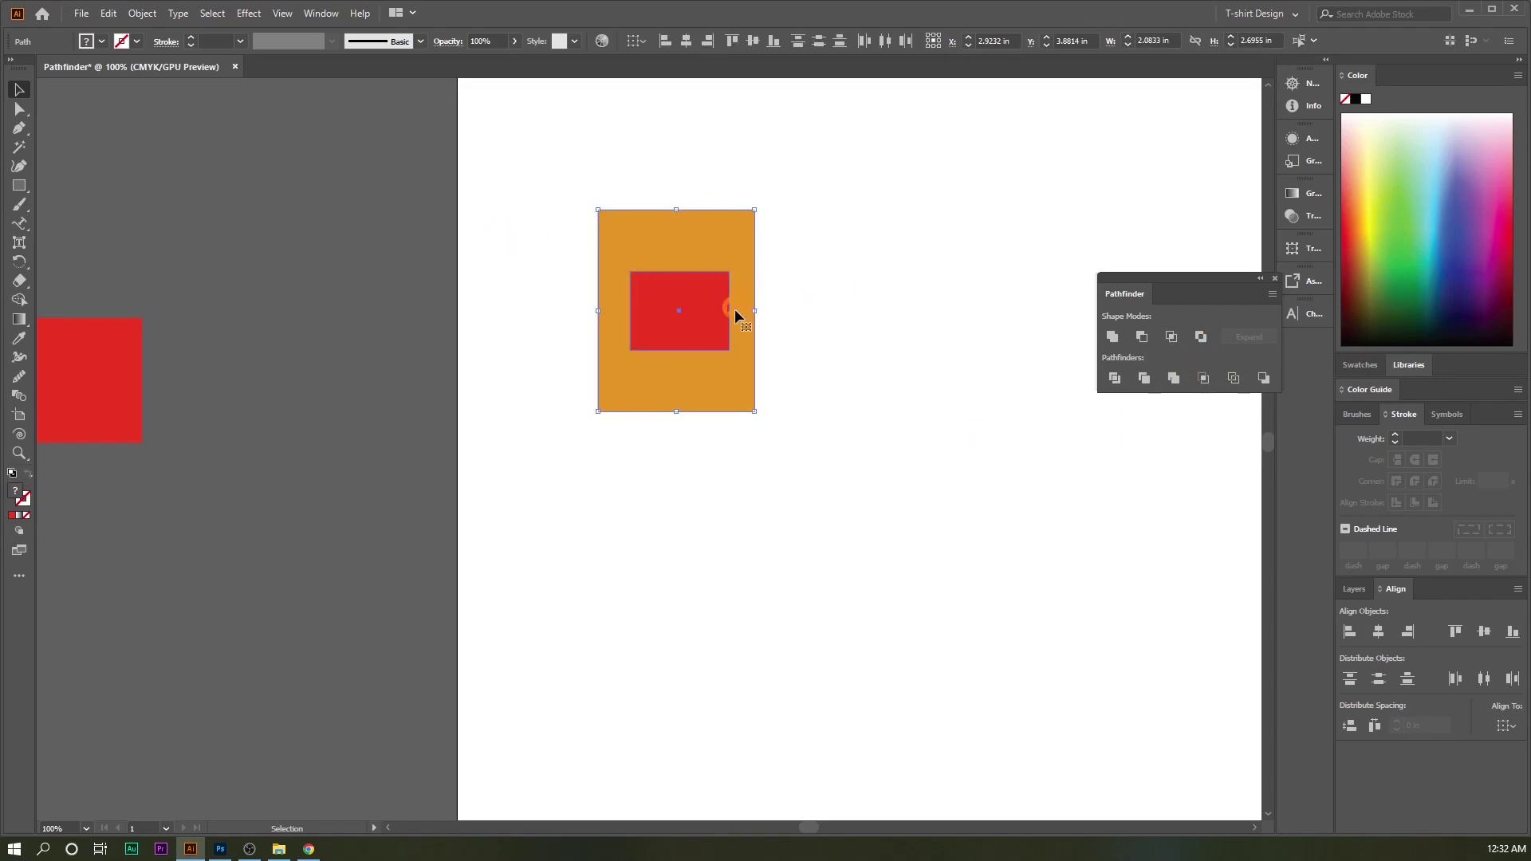
# Step: Select the orange rectangle together with the small red rectangle inside it and cut out their overlap with Exclude
pyautogui.click(699, 310)
pyautogui.moveTo(583, 167); pyautogui.dragTo(730, 415)
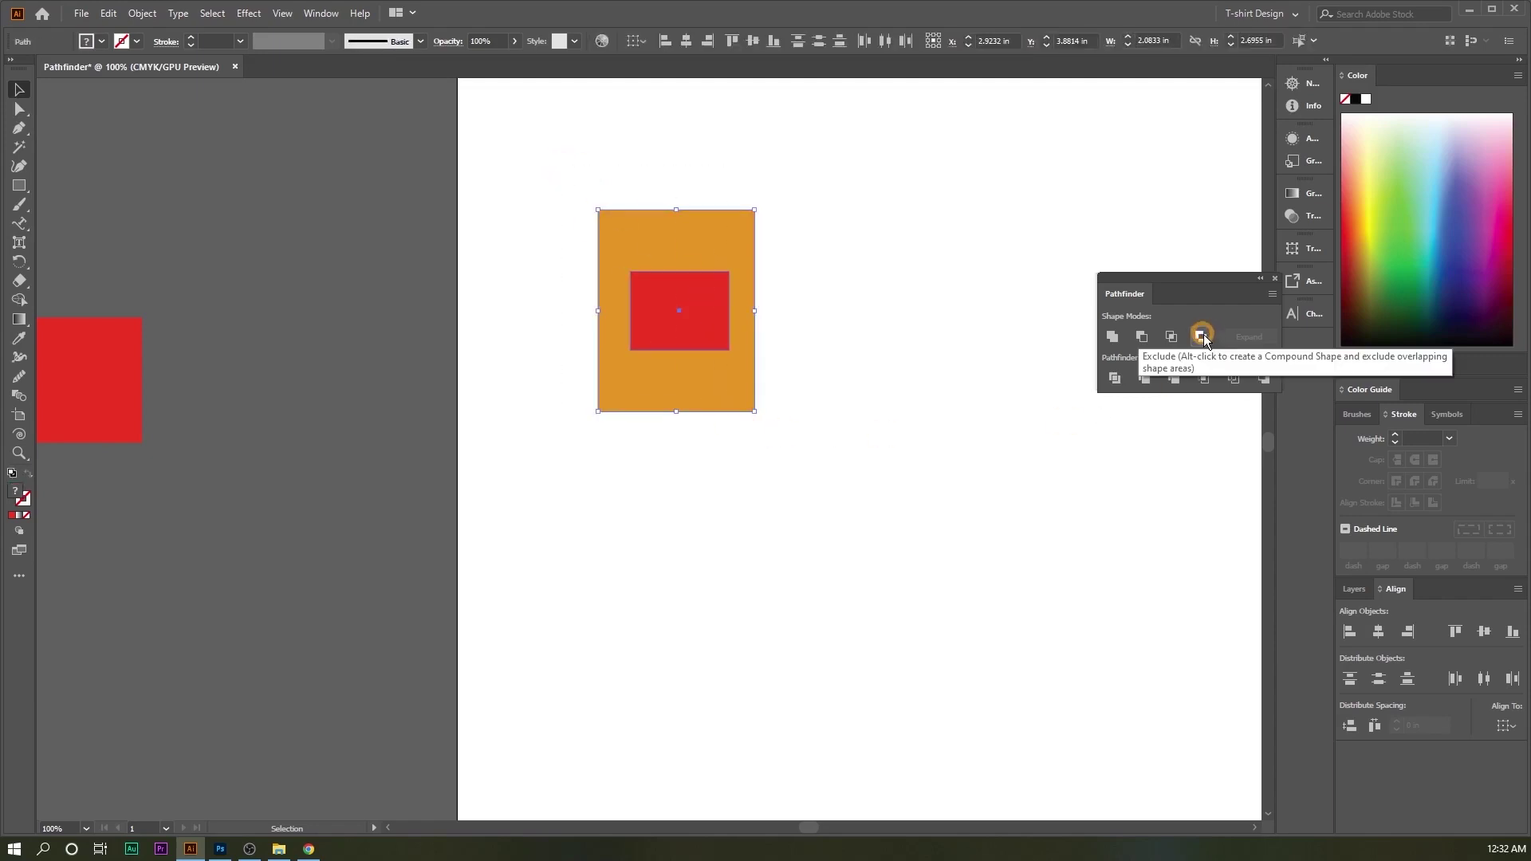
pyautogui.click(1203, 333)
pyautogui.click(782, 390)
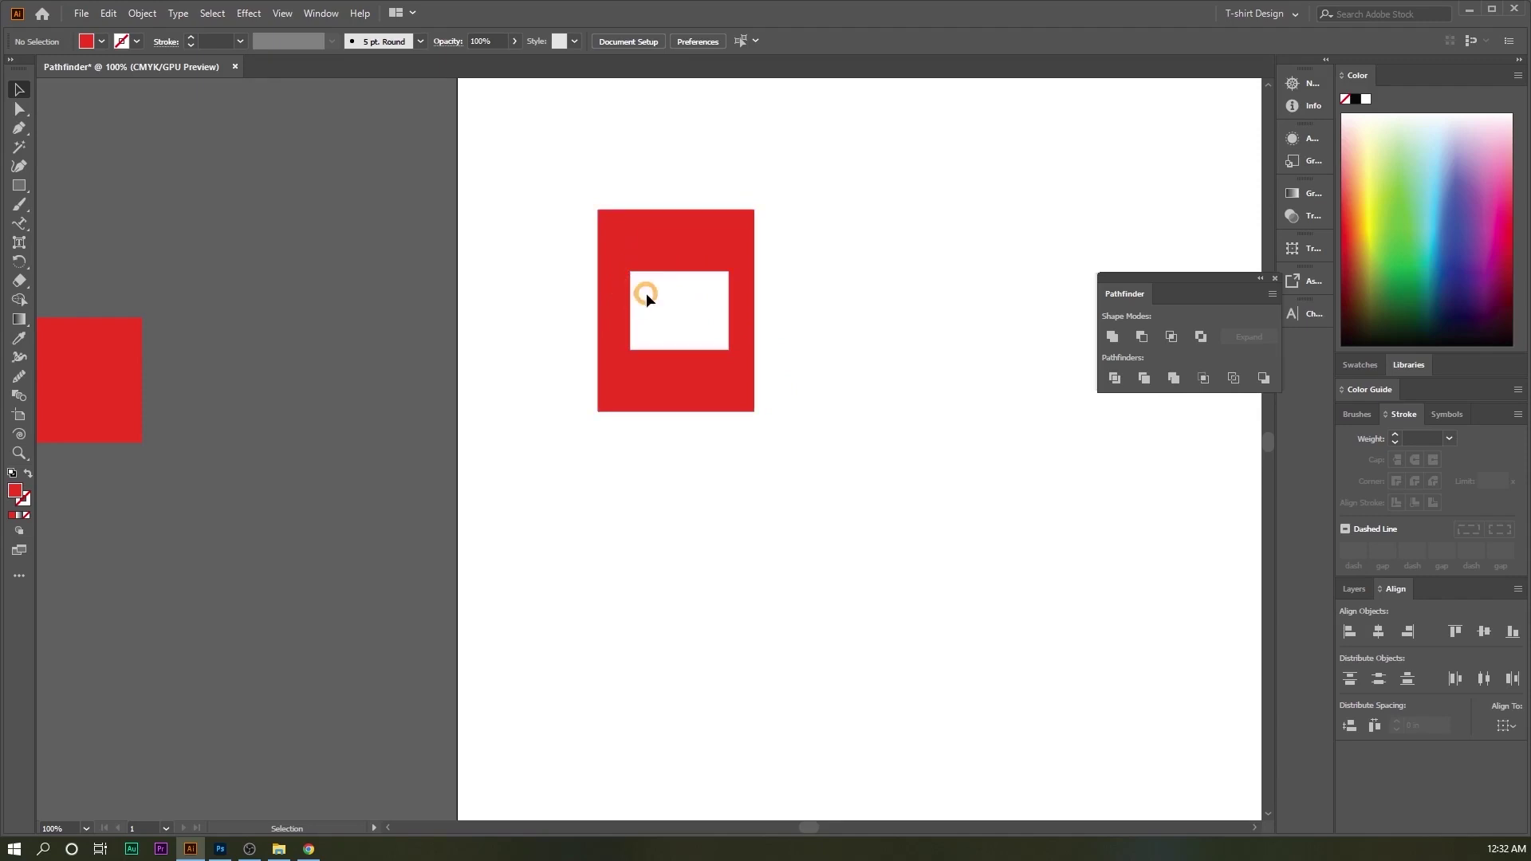
pyautogui.click(655, 247)
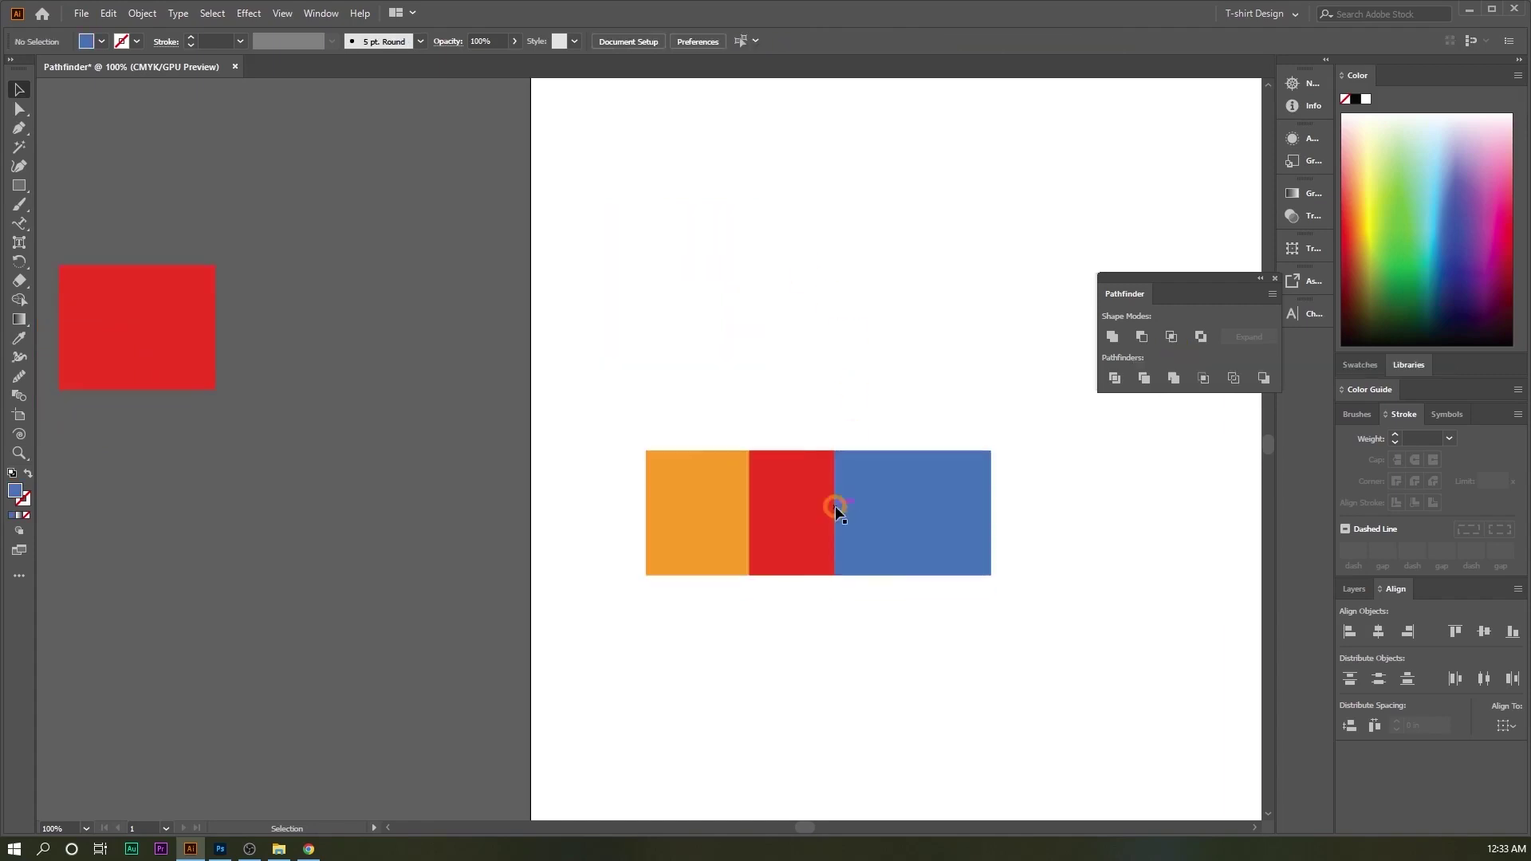
# Step: Examine how the orange, red and blue rectangles overlap by selecting them together and one at a time
pyautogui.moveTo(660, 426); pyautogui.dragTo(980, 621)
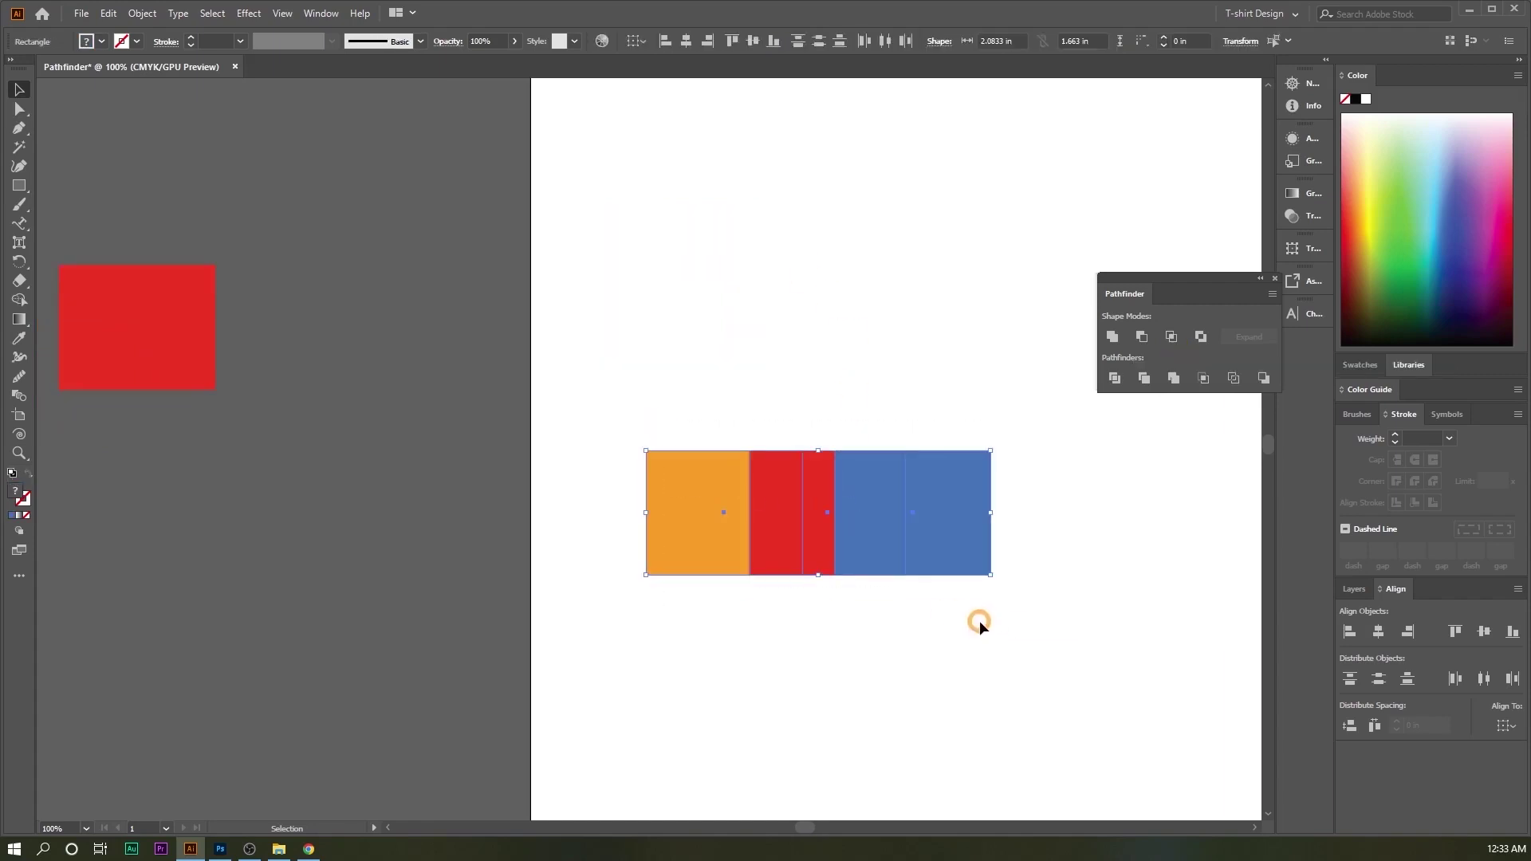
pyautogui.click(864, 602)
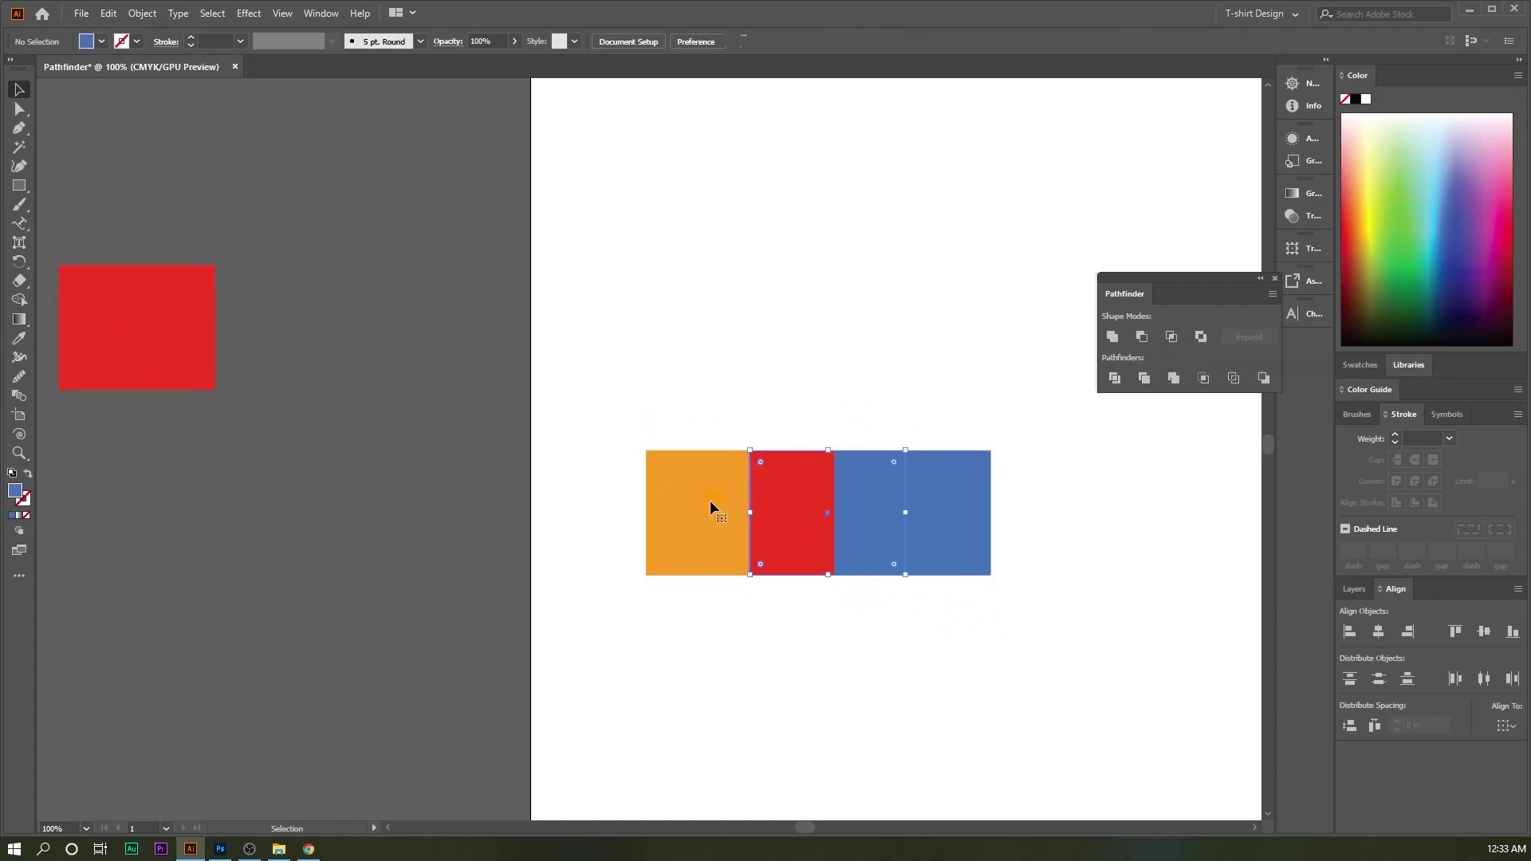
pyautogui.click(764, 524)
pyautogui.click(982, 528)
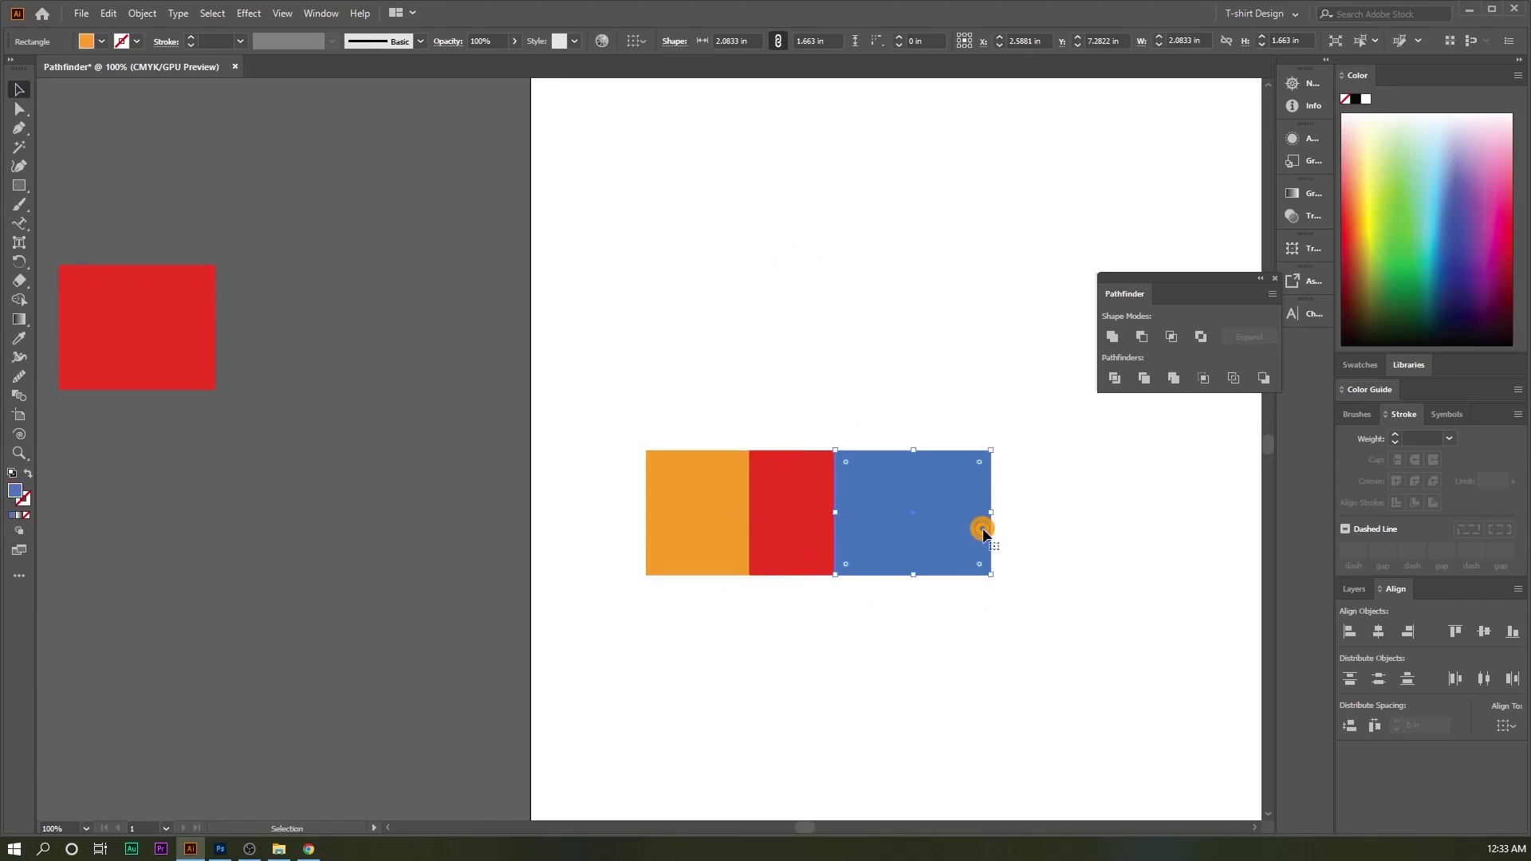
pyautogui.click(990, 628)
pyautogui.moveTo(884, 572); pyautogui.dragTo(915, 589)
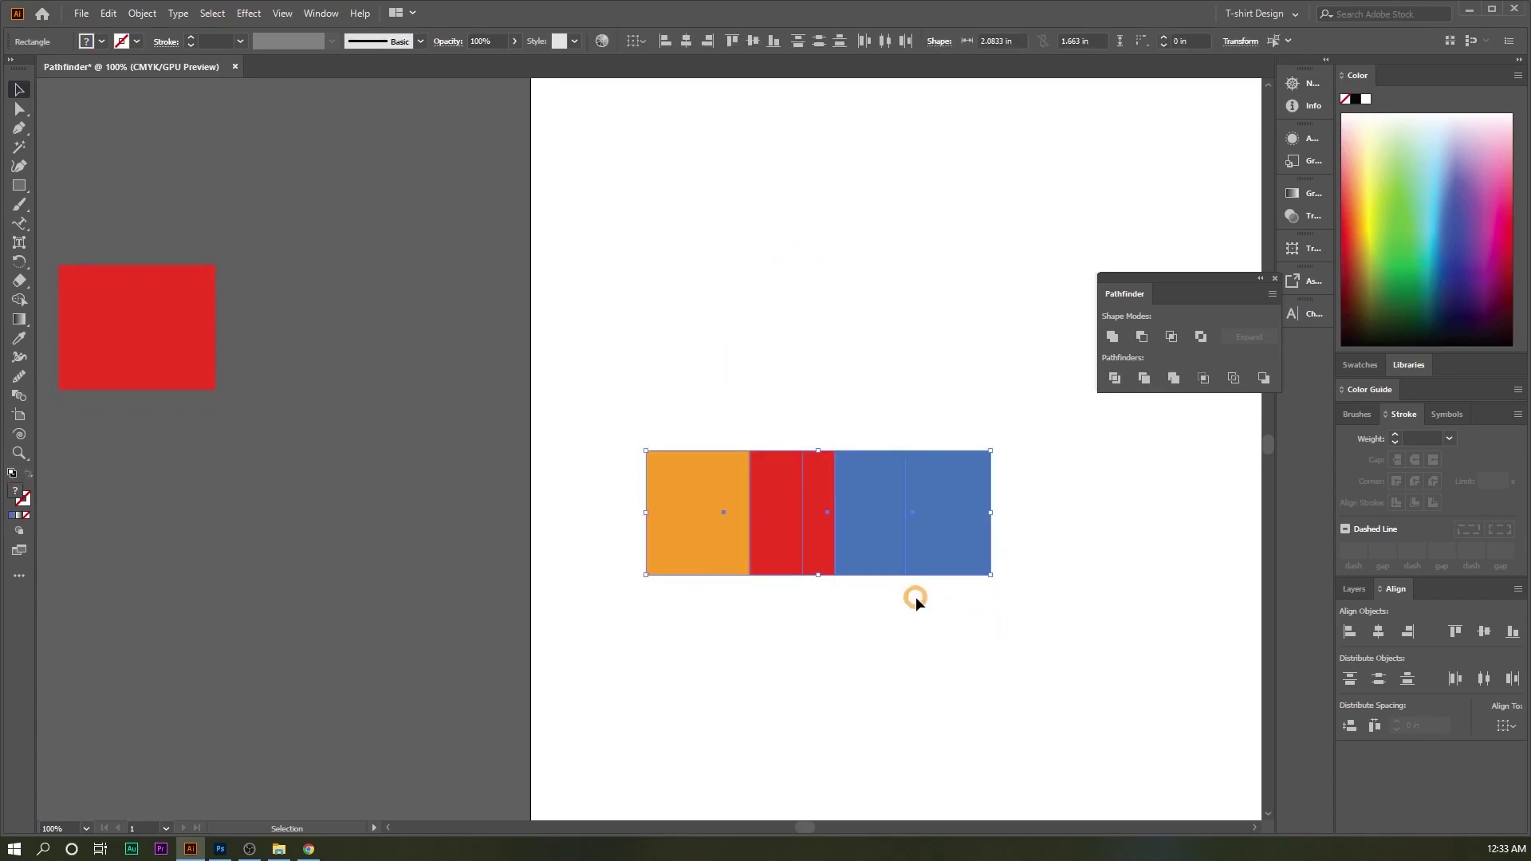
pyautogui.click(762, 494)
pyautogui.click(973, 699)
pyautogui.click(639, 423)
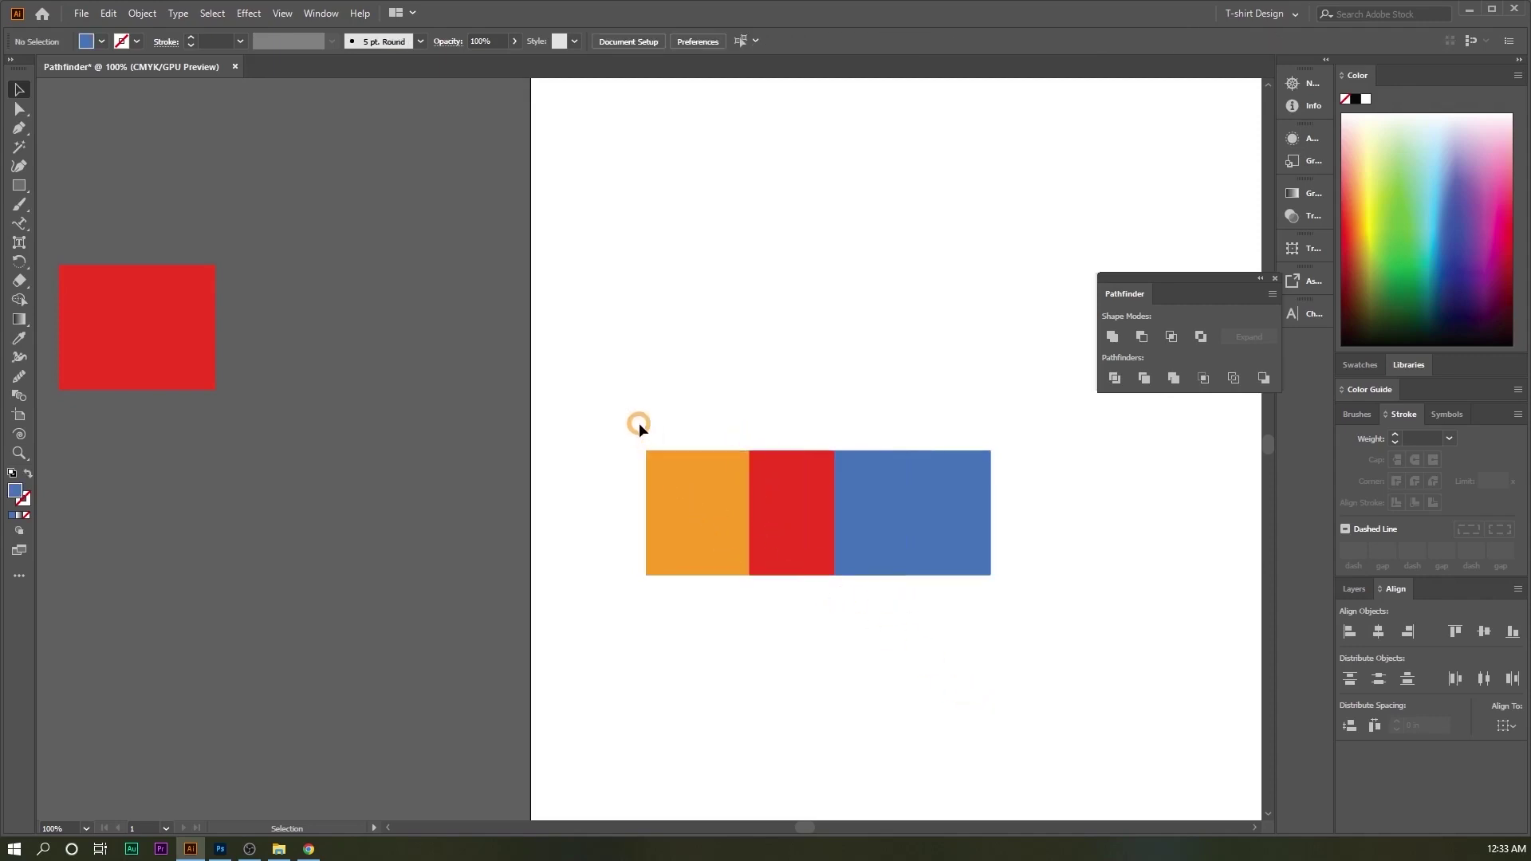
pyautogui.click(683, 477)
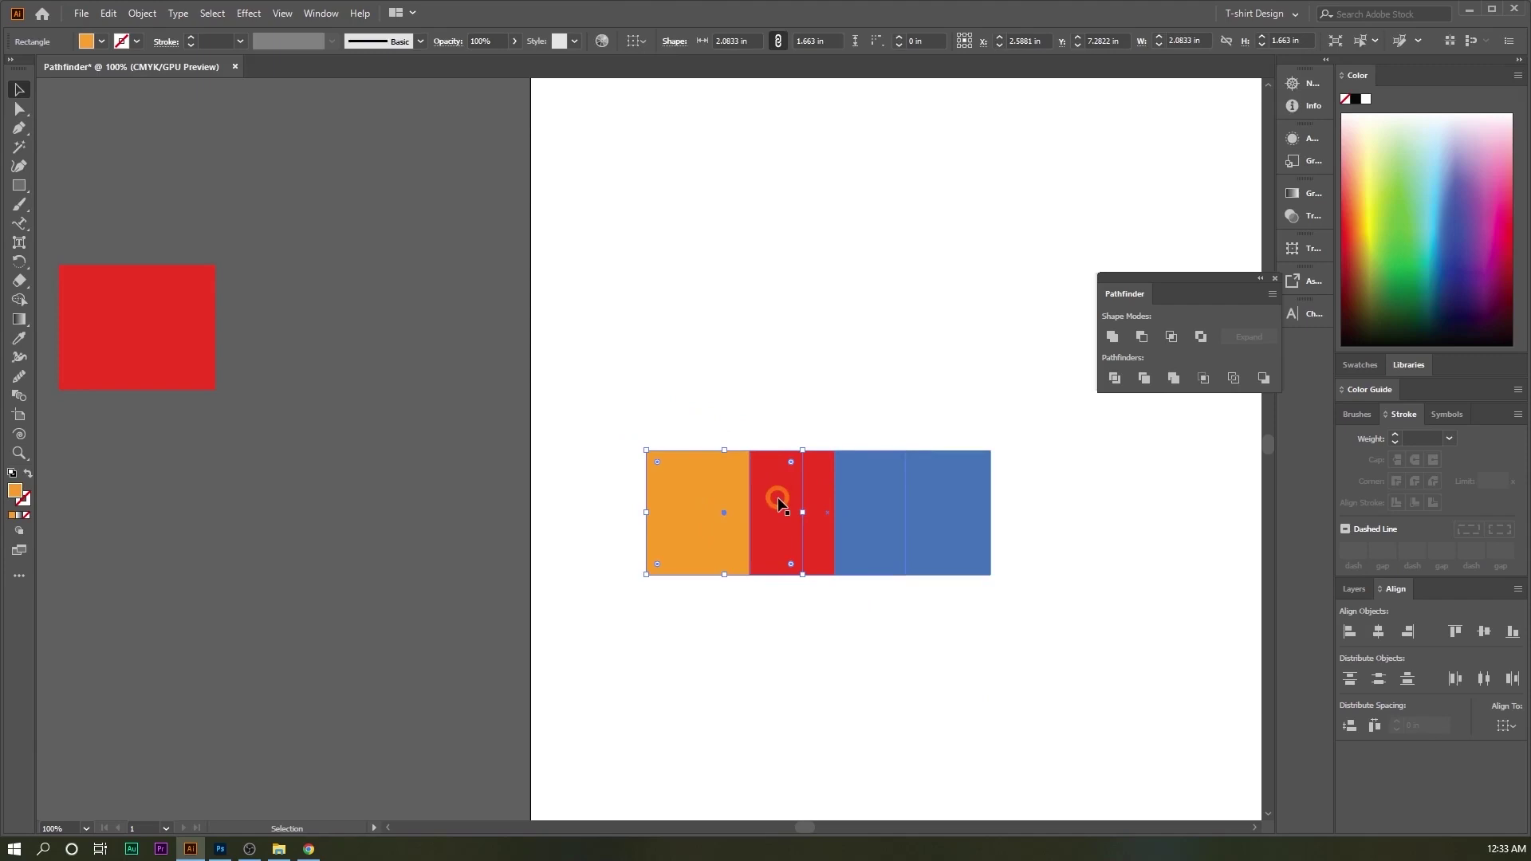
pyautogui.click(798, 479)
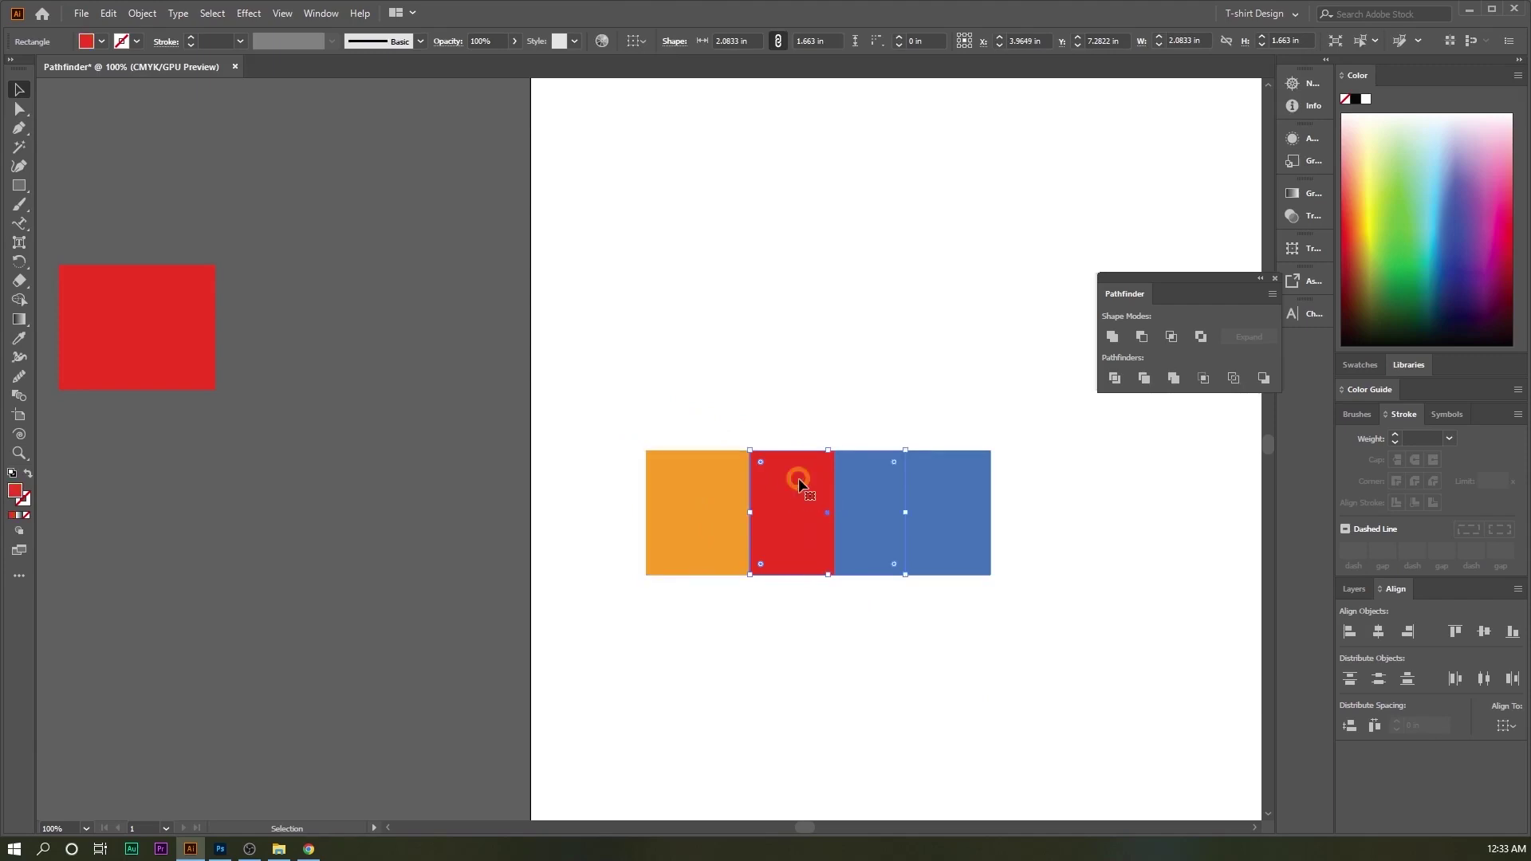
pyautogui.click(696, 495)
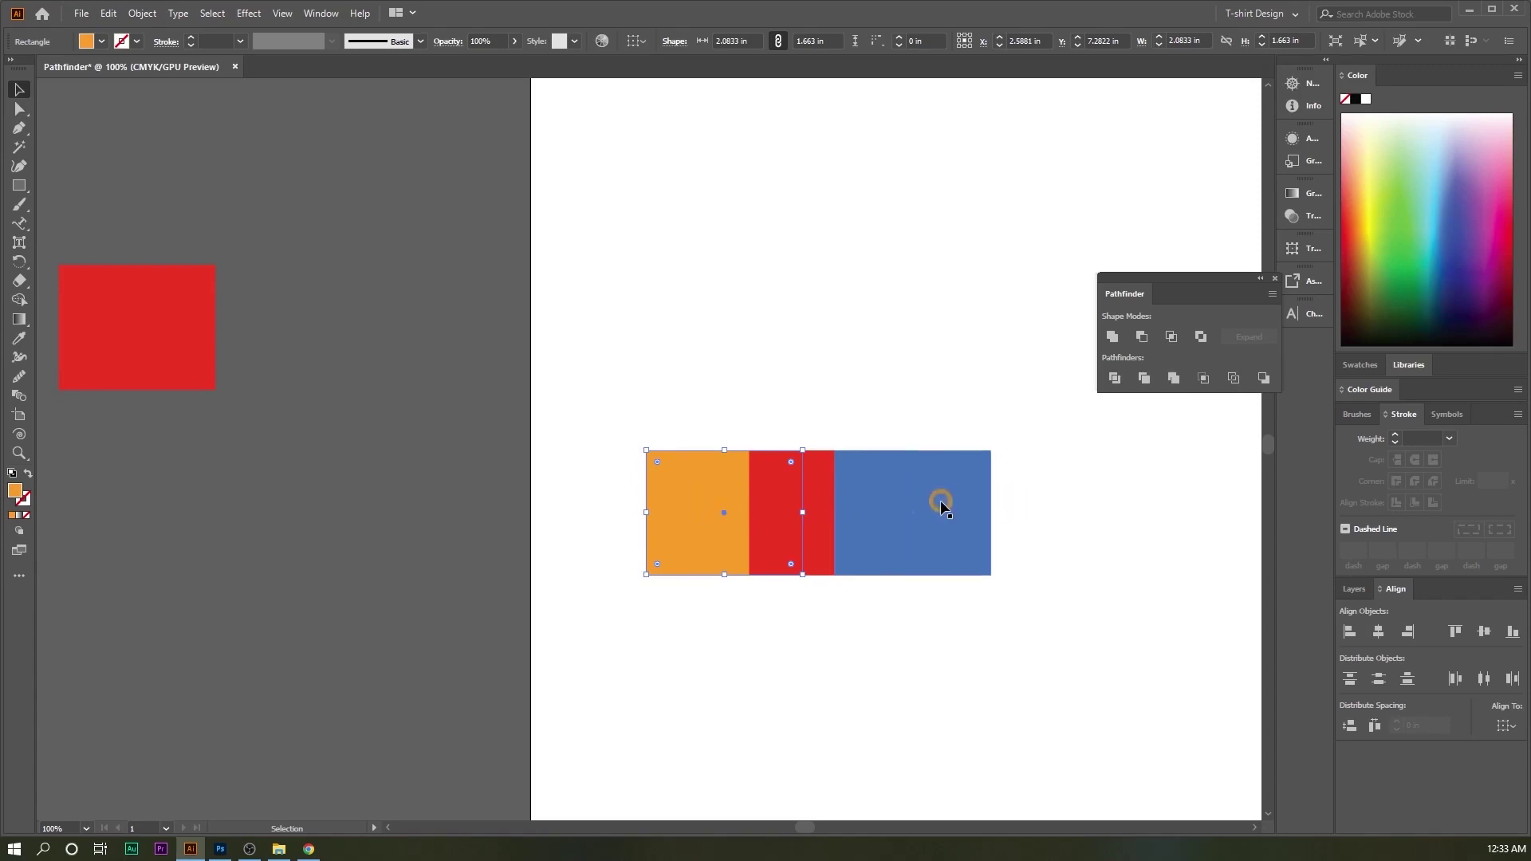
pyautogui.click(847, 512)
pyautogui.click(777, 511)
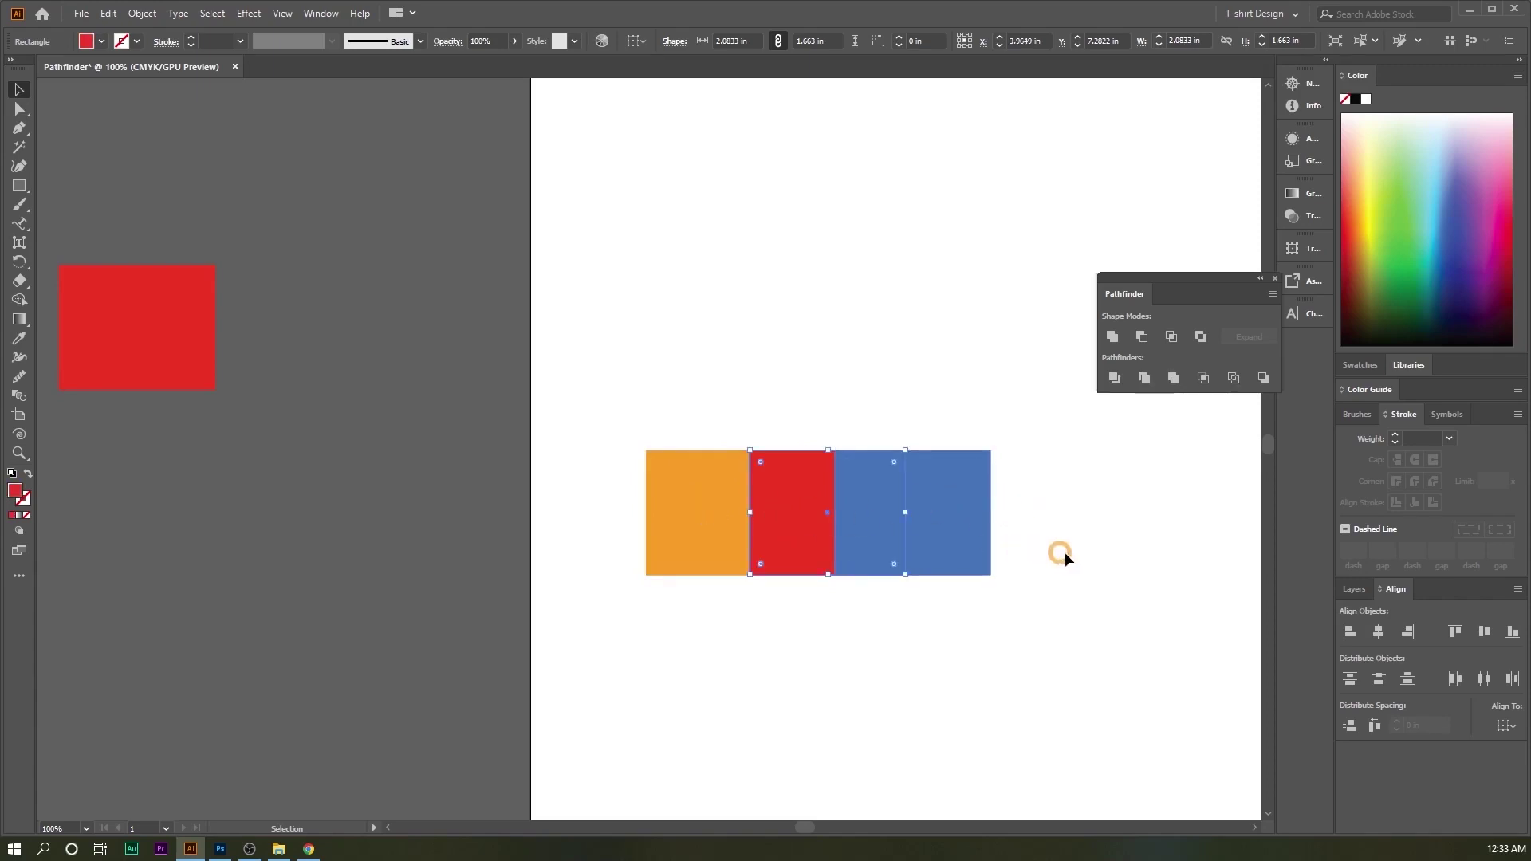
# Step: Select the overlapping orange, red and blue rectangles and split them at their overlaps with Divide
pyautogui.click(649, 377)
pyautogui.moveTo(708, 477); pyautogui.dragTo(1066, 618)
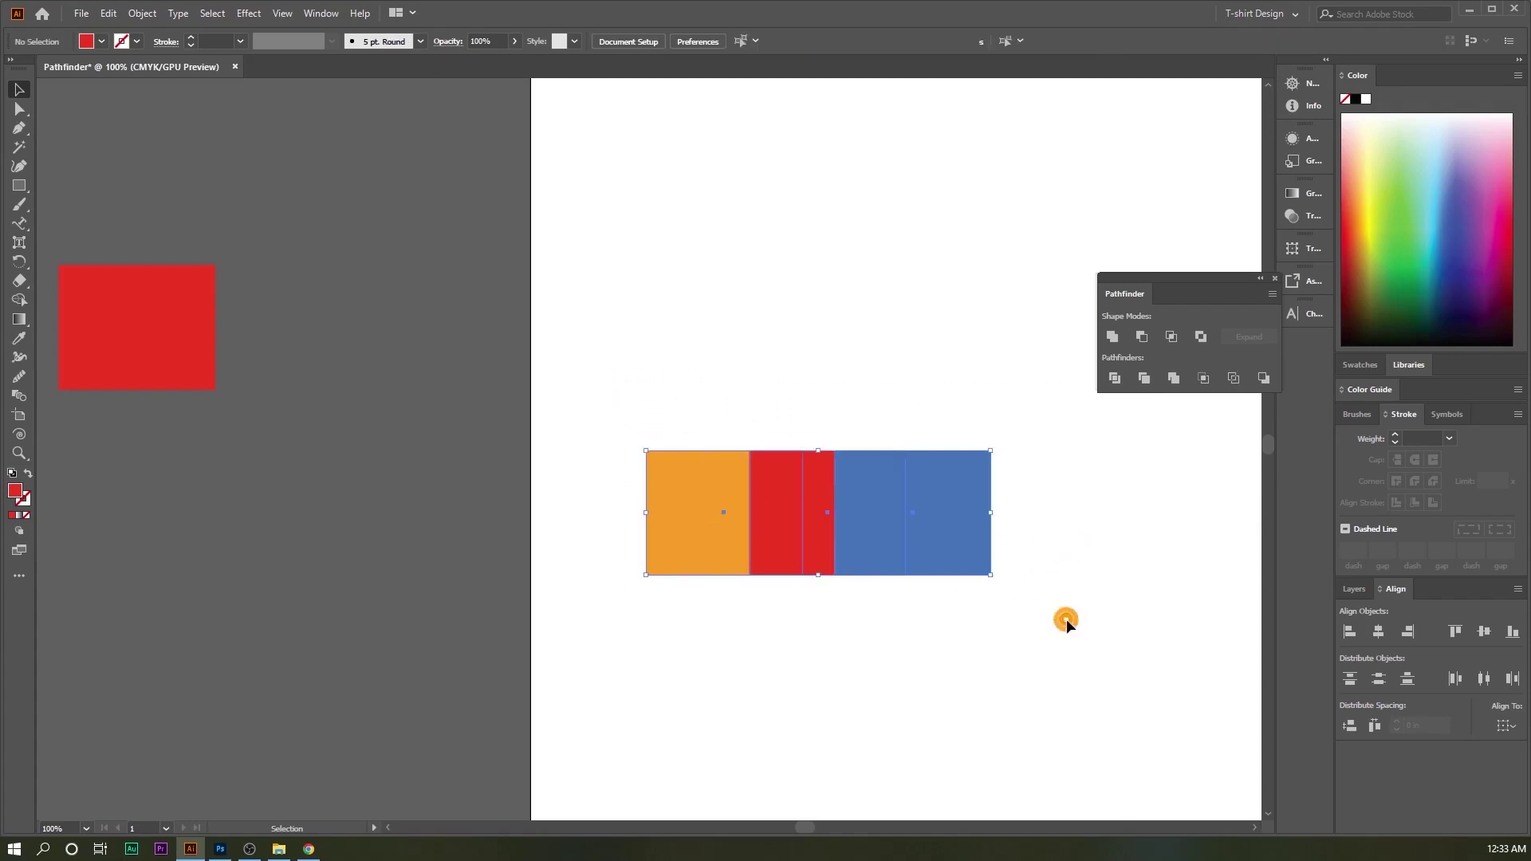
pyautogui.click(1117, 377)
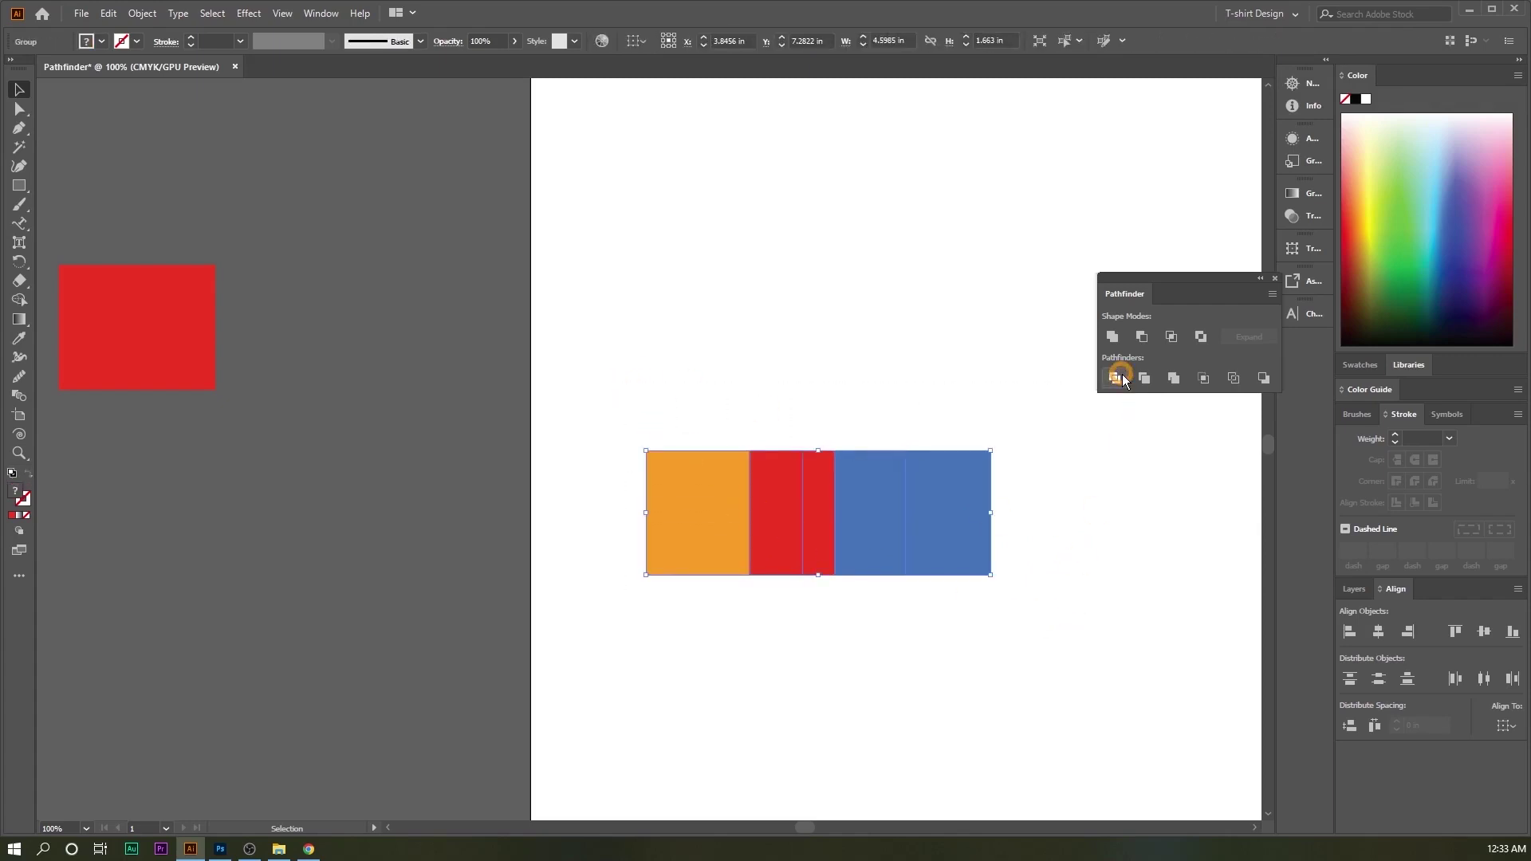
# Step: Separate the divided orange, red and blue pieces horizontally using Direct Selection
pyautogui.keyDown('alt'); pyautogui.scroll(1, 827, 540); pyautogui.keyUp('alt')
pyautogui.click(56, 136)
pyautogui.click(19, 108)
pyautogui.click(759, 318)
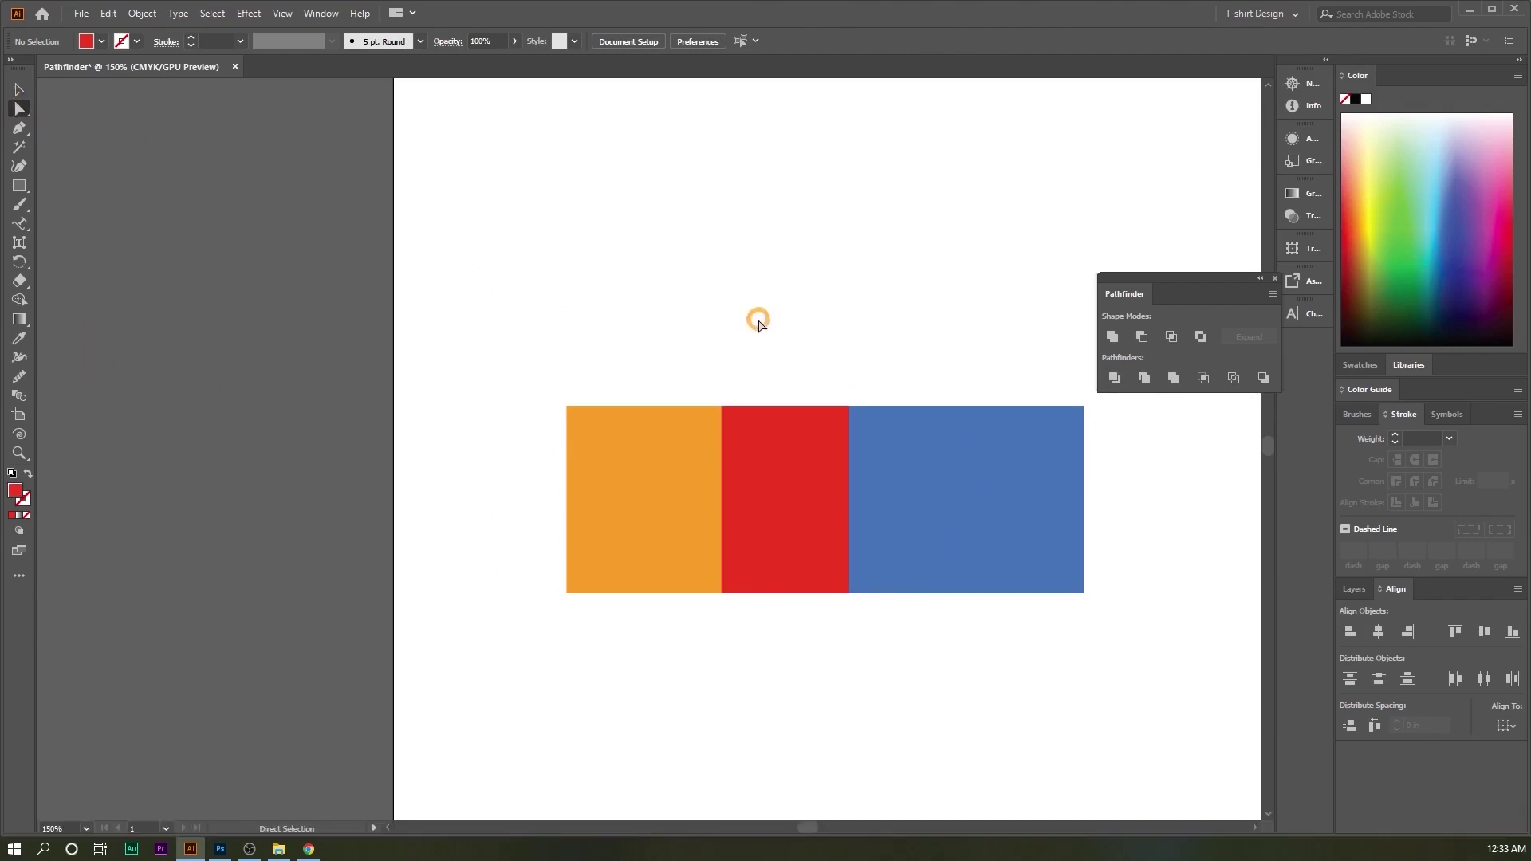
pyautogui.click(640, 511)
pyautogui.moveTo(679, 502); pyautogui.dragTo(553, 494)
pyautogui.moveTo(768, 495); pyautogui.dragTo(689, 497)
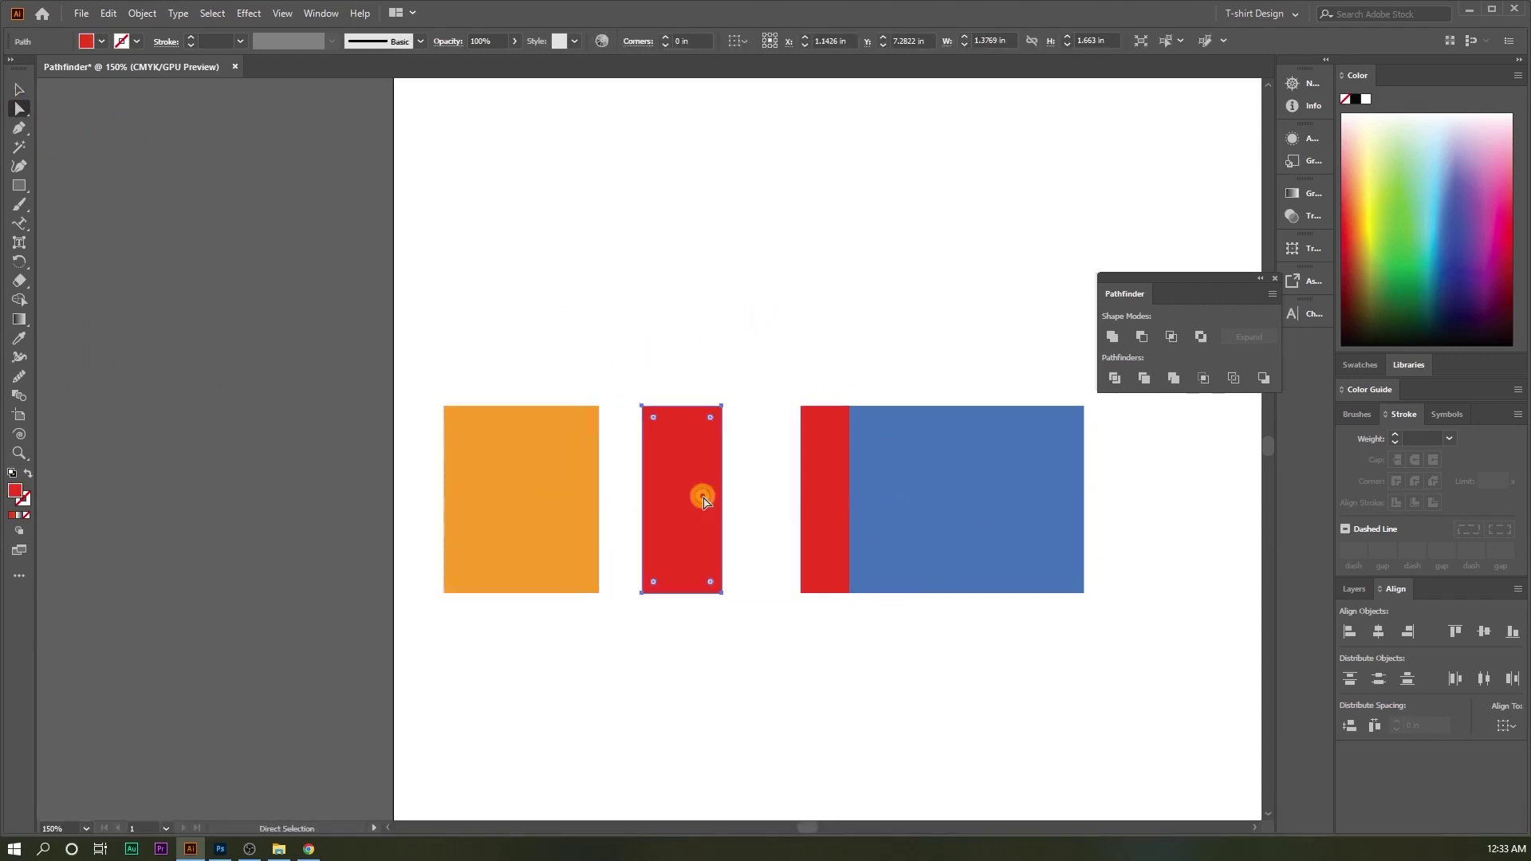
pyautogui.moveTo(829, 502); pyautogui.dragTo(782, 502)
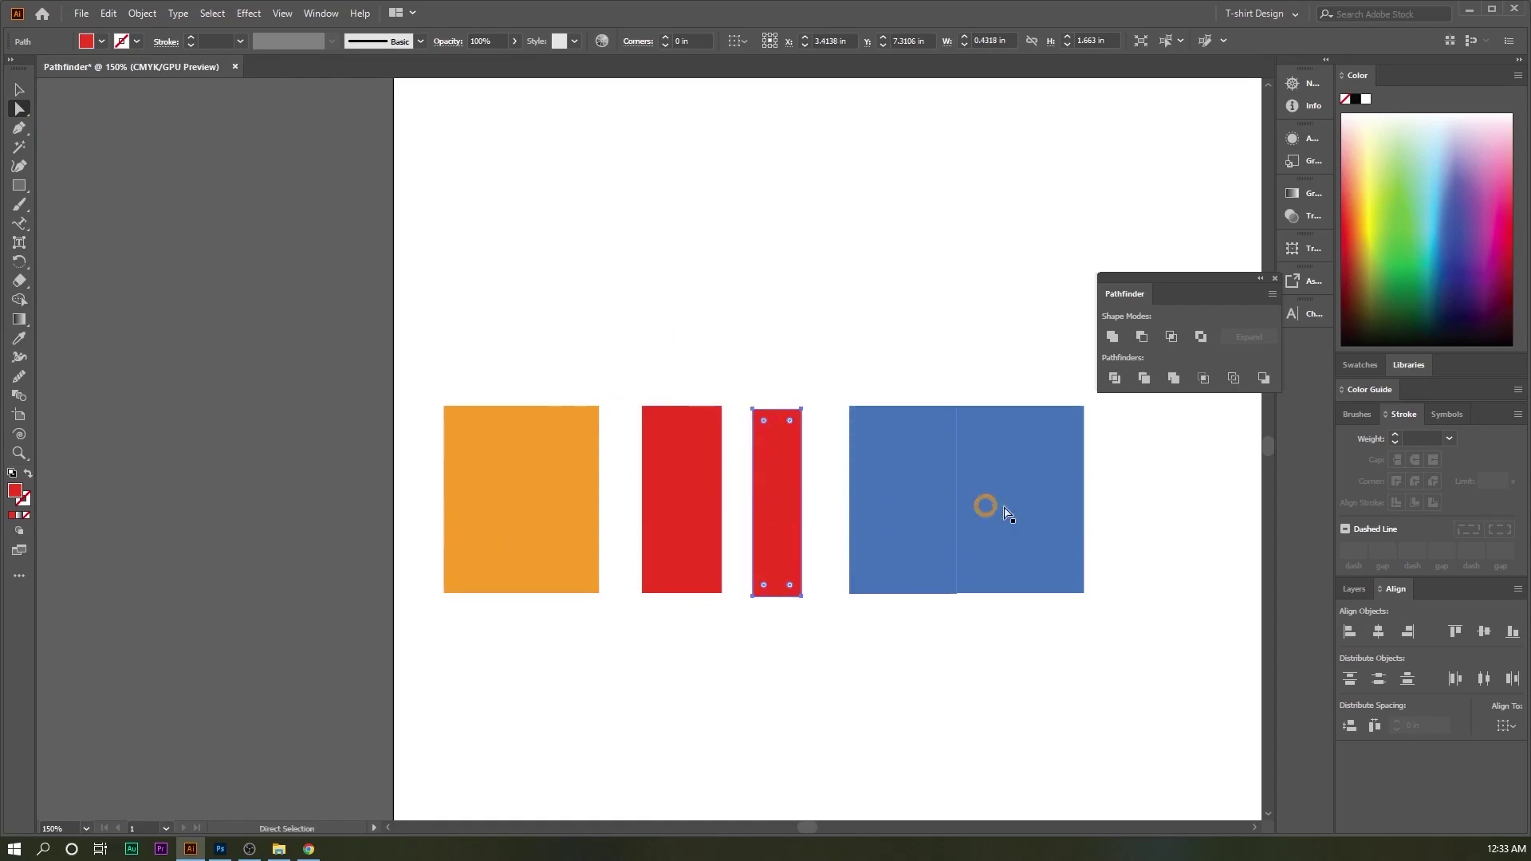
pyautogui.moveTo(1025, 486); pyautogui.dragTo(1089, 483)
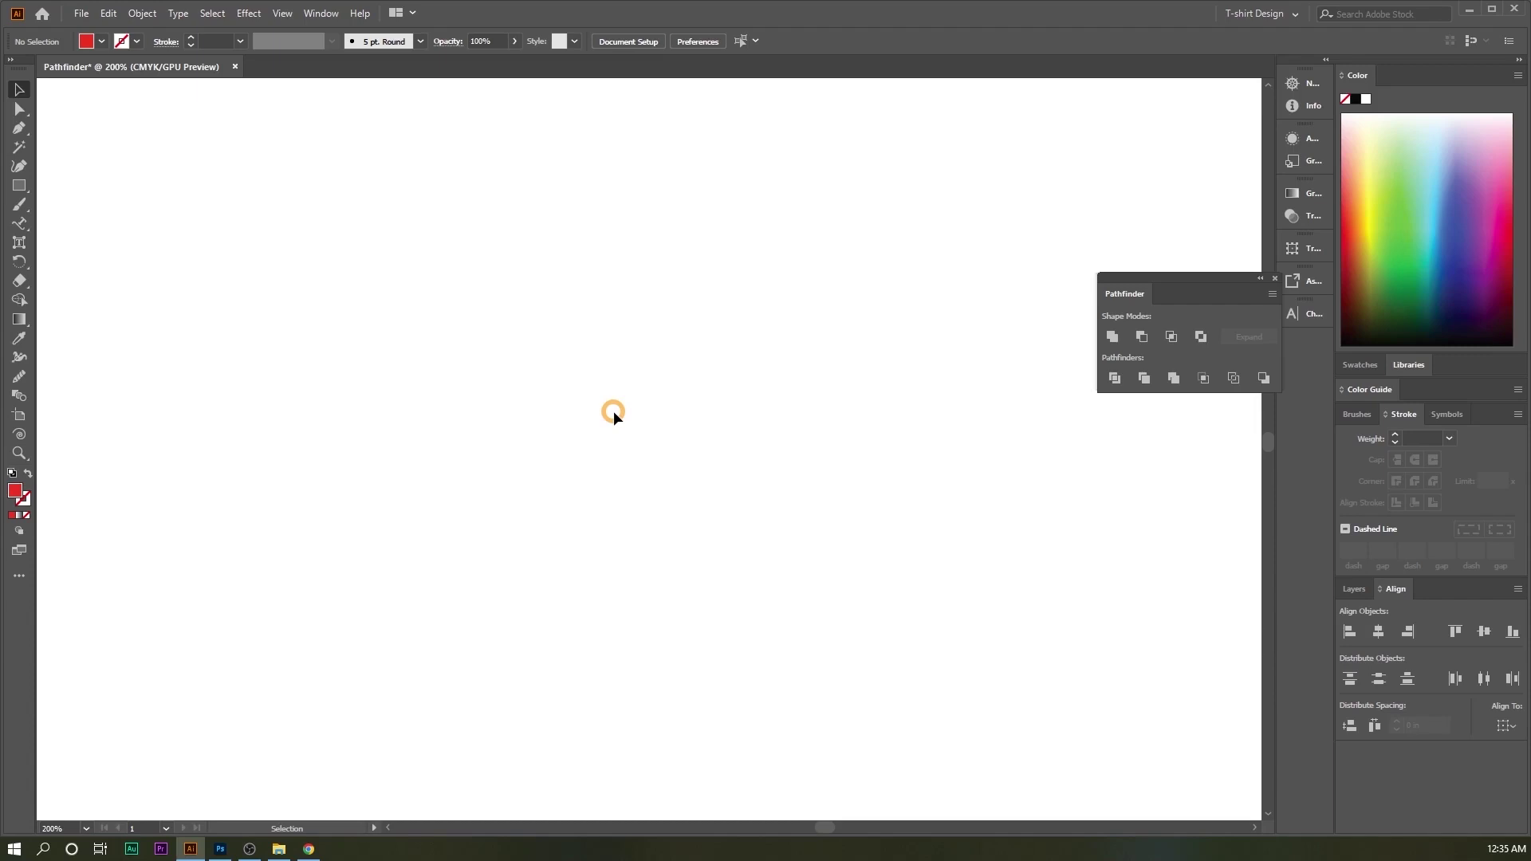
# Step: Draw a red circle about 1.21 in in diameter on an empty area of the artboard with the Ellipse tool
pyautogui.moveTo(19, 185); pyautogui.dragTo(107, 202)
pyautogui.moveTo(460, 345); pyautogui.dragTo(552, 435)
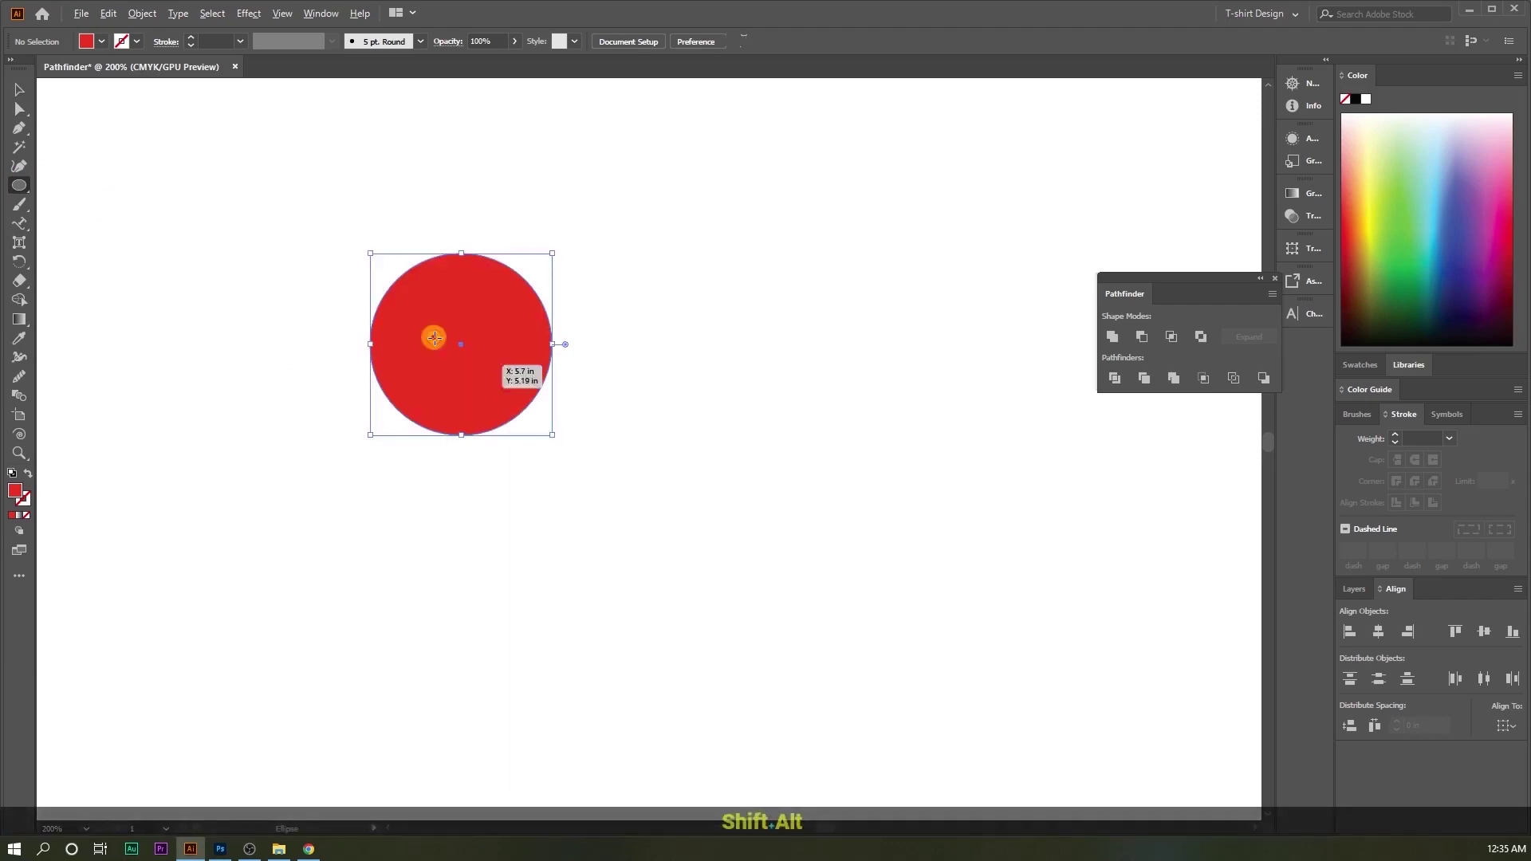
pyautogui.click(19, 90)
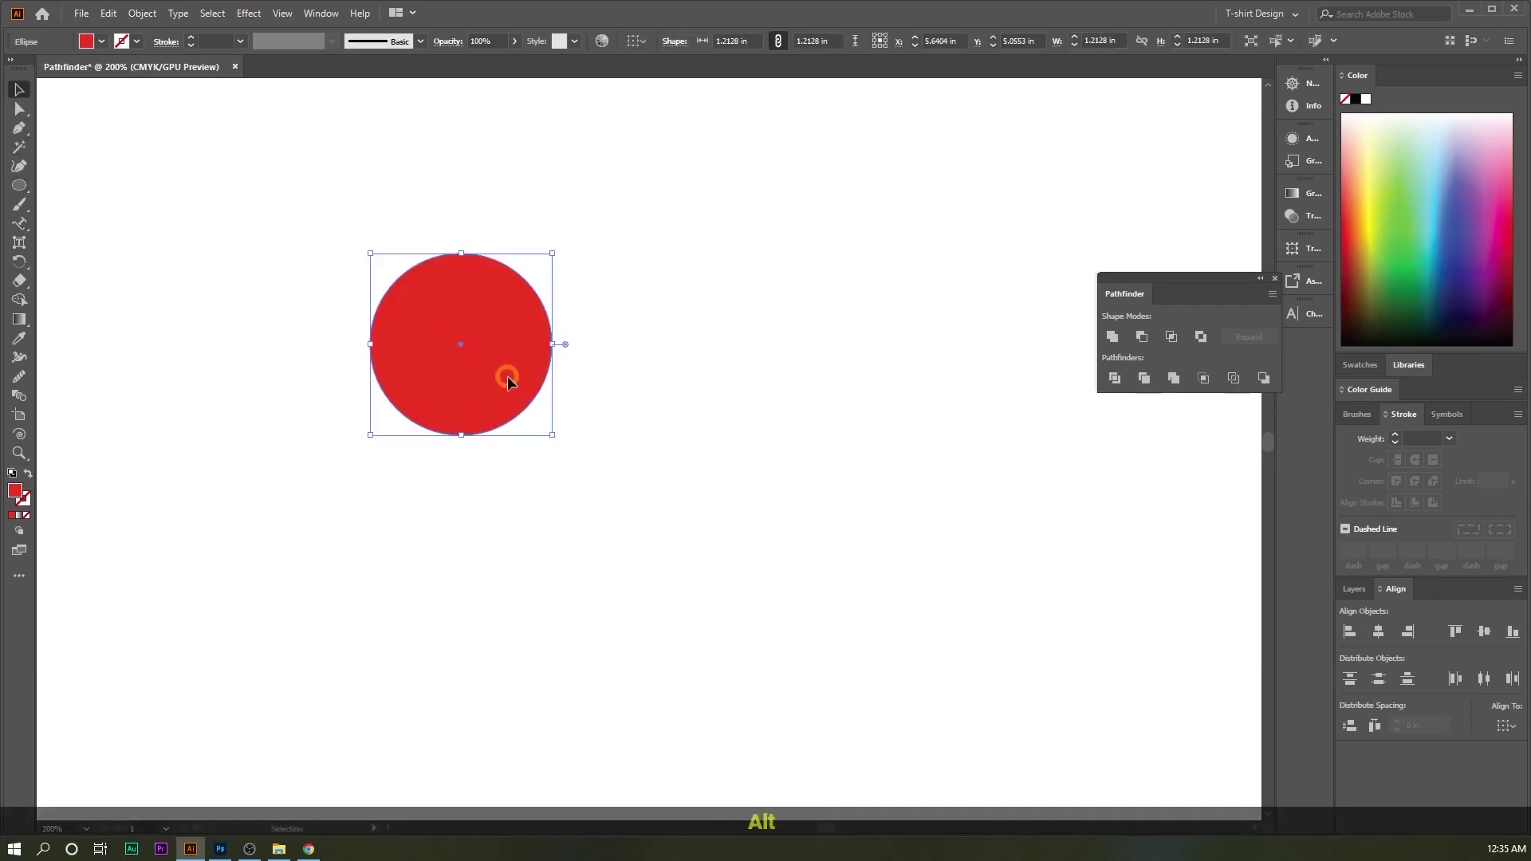
# Step: Add two overlapping copies of the circle to its right, enlarging the middle one to about 1.36 in and the rightmost to about 1.43 in
pyautogui.moveTo(507, 376); pyautogui.dragTo(622, 372)
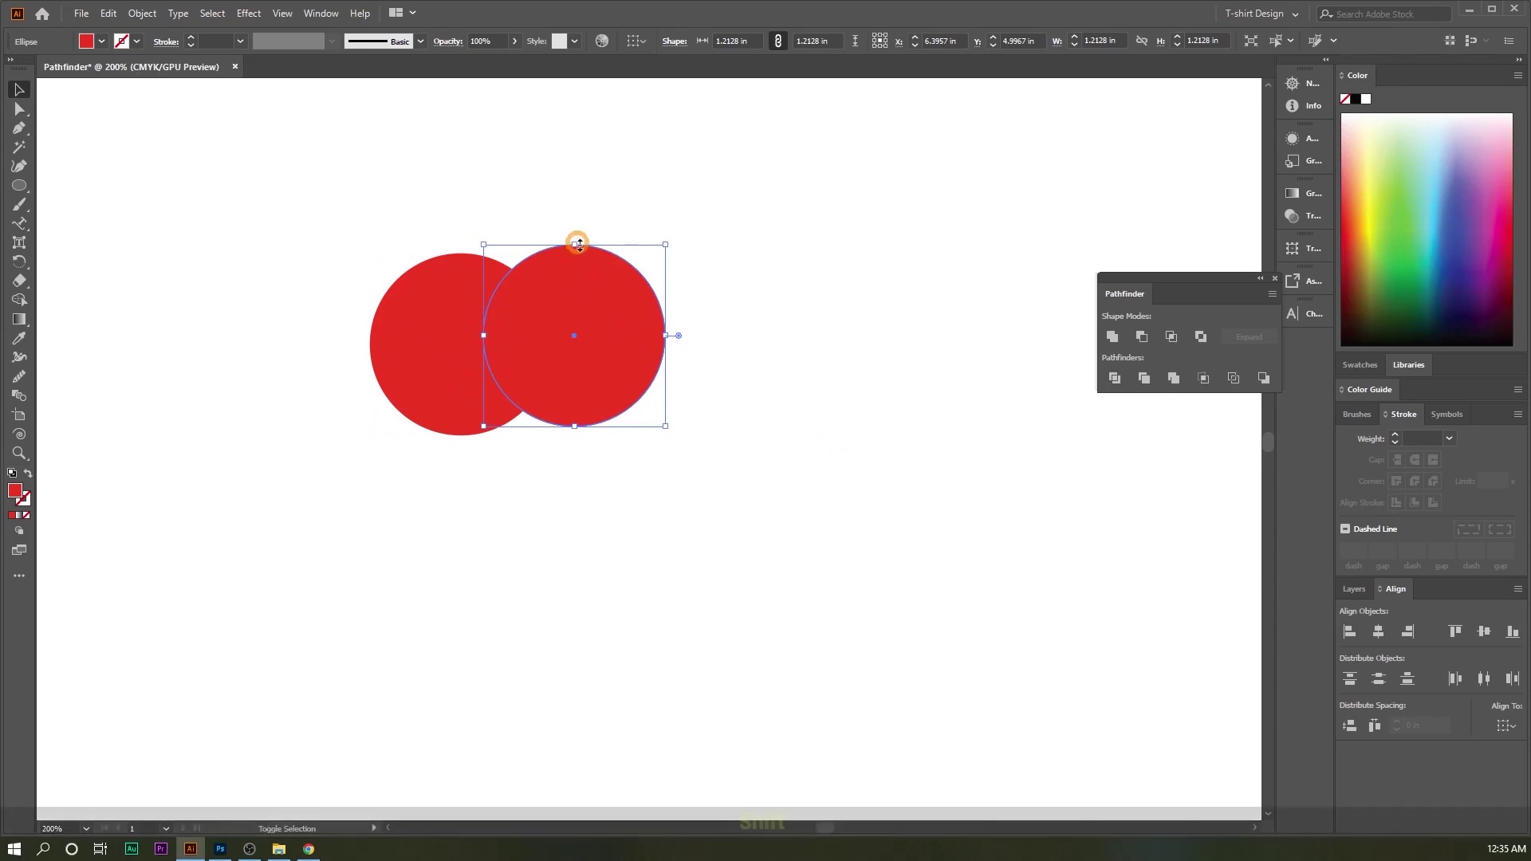
pyautogui.moveTo(576, 242); pyautogui.dragTo(588, 220)
pyautogui.click(416, 364)
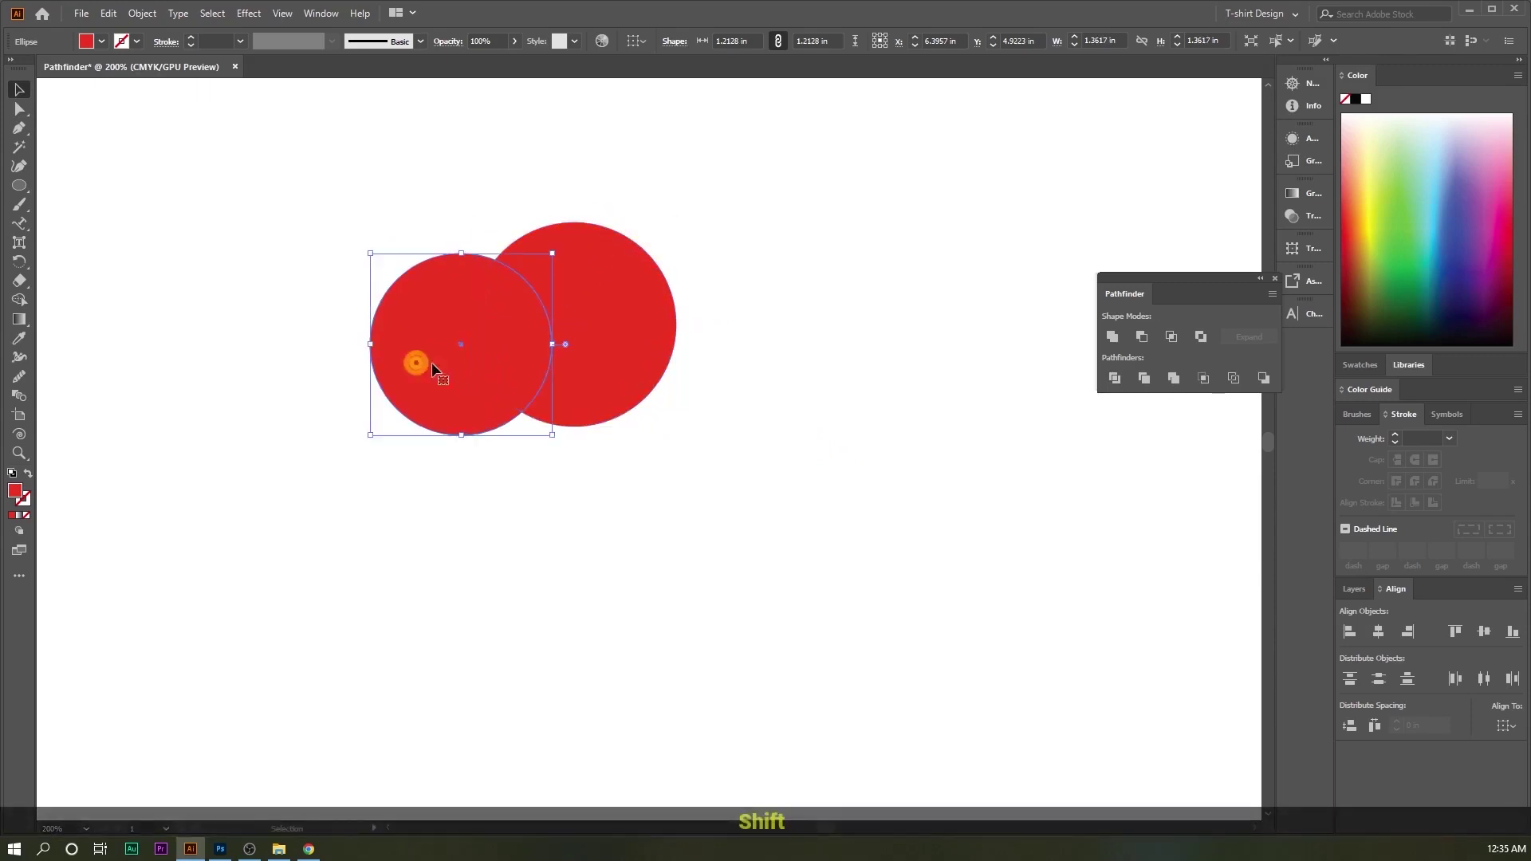
pyautogui.moveTo(433, 356); pyautogui.dragTo(667, 360)
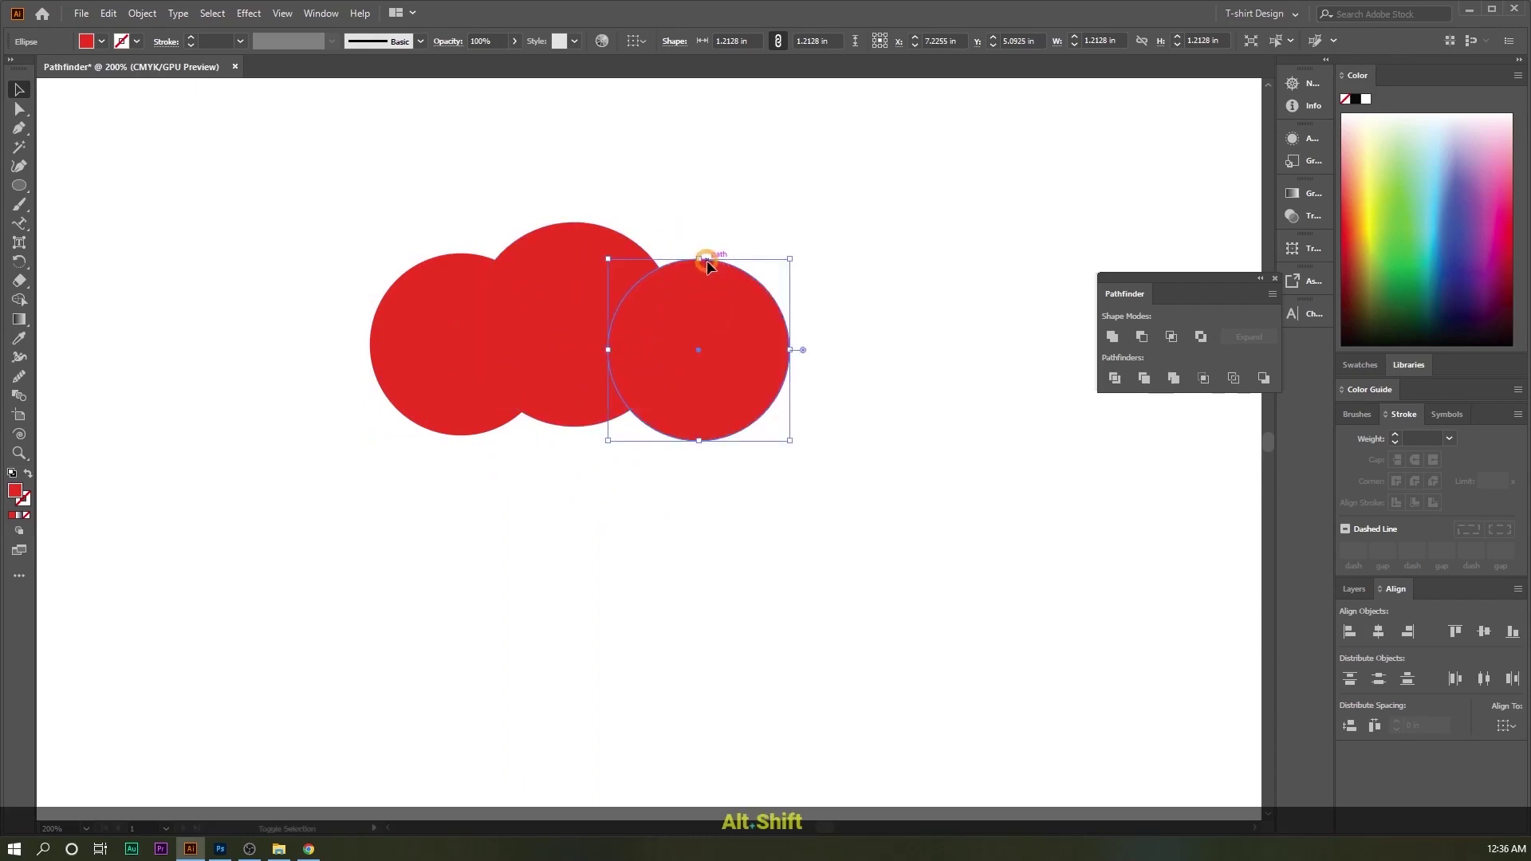
pyautogui.moveTo(699, 258); pyautogui.dragTo(720, 229)
pyautogui.click(898, 423)
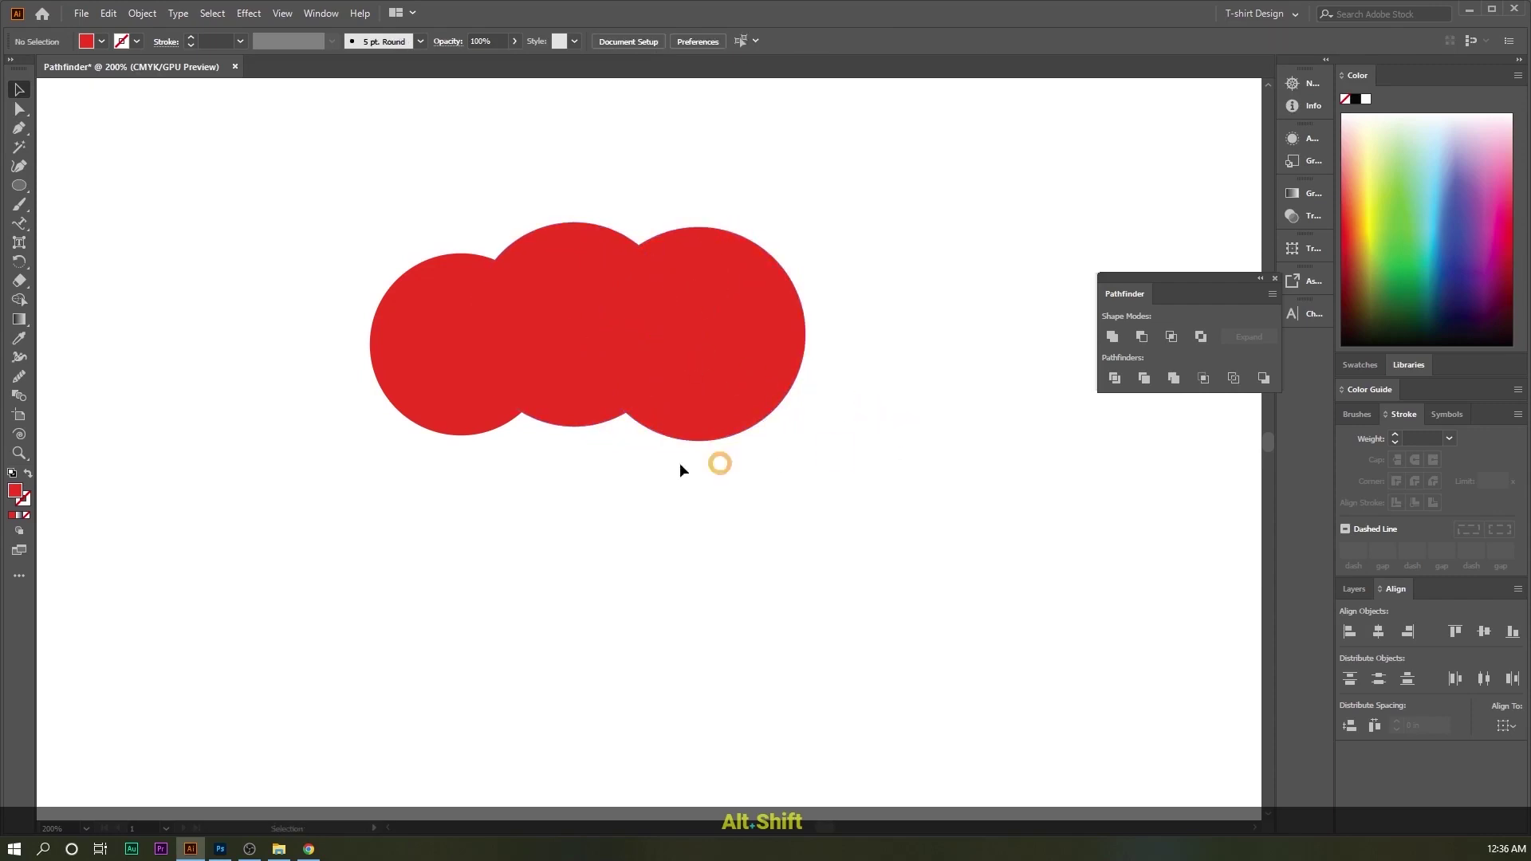
# Step: Fill the rightmost of the three overlapping circles with dark blue
pyautogui.click(704, 312)
pyautogui.click(1451, 239)
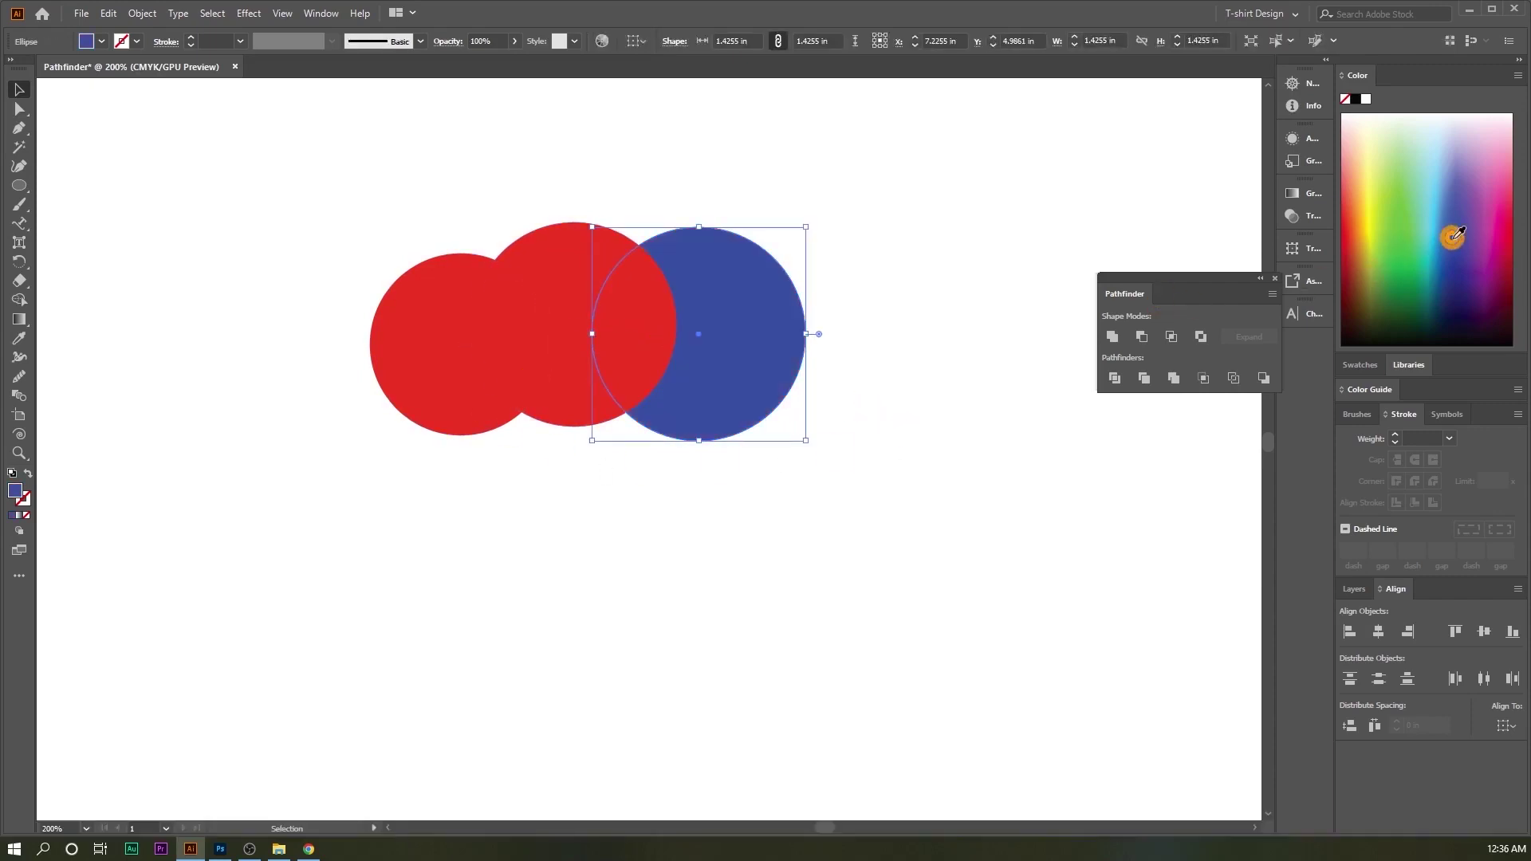
# Step: Fill the leftmost of the three overlapping circles with magenta
pyautogui.click(494, 311)
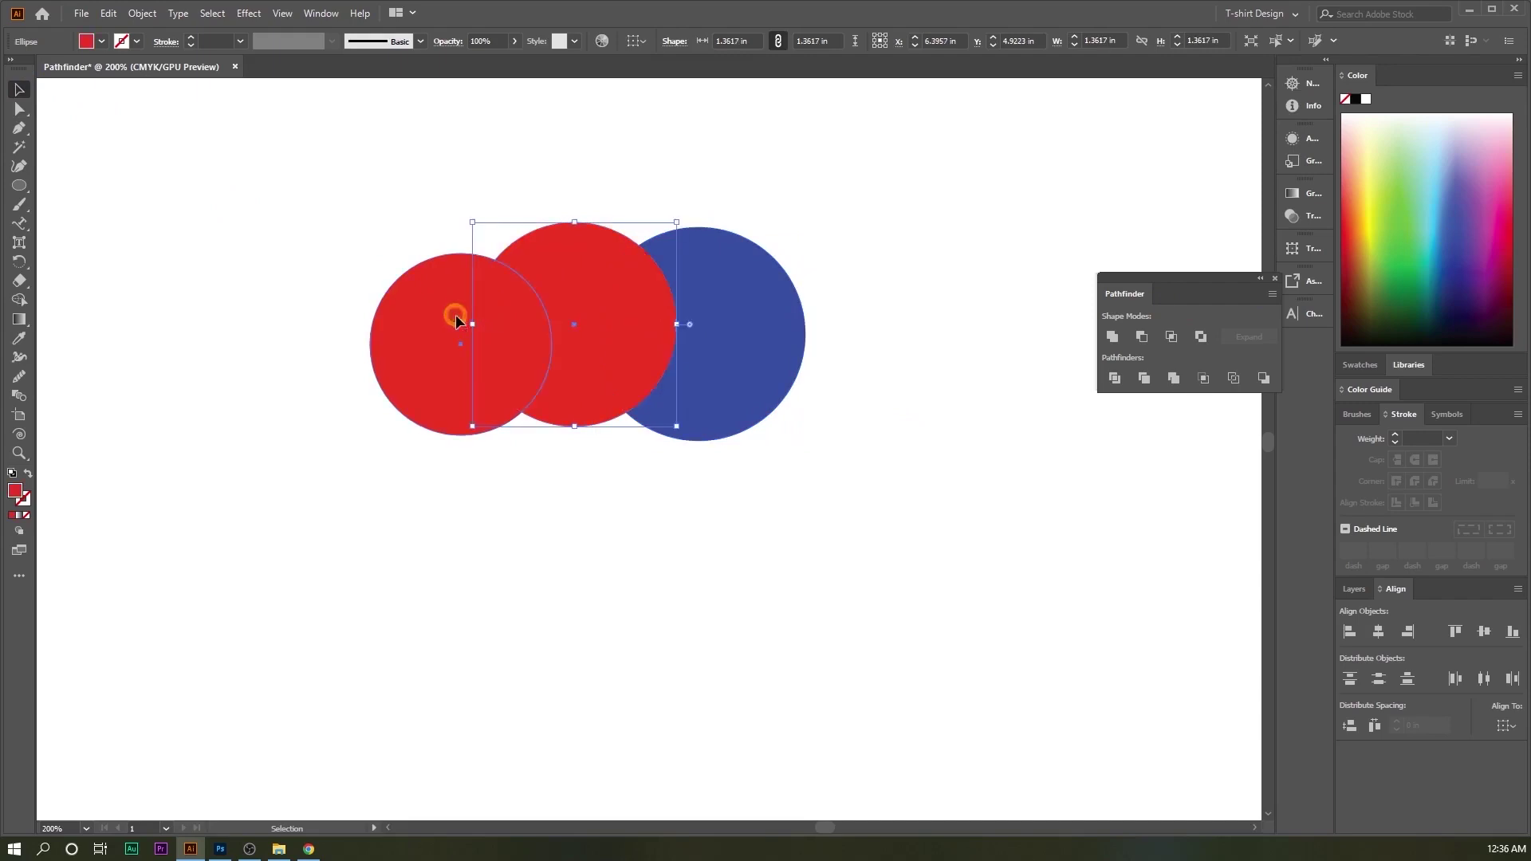
pyautogui.click(450, 314)
pyautogui.click(1484, 243)
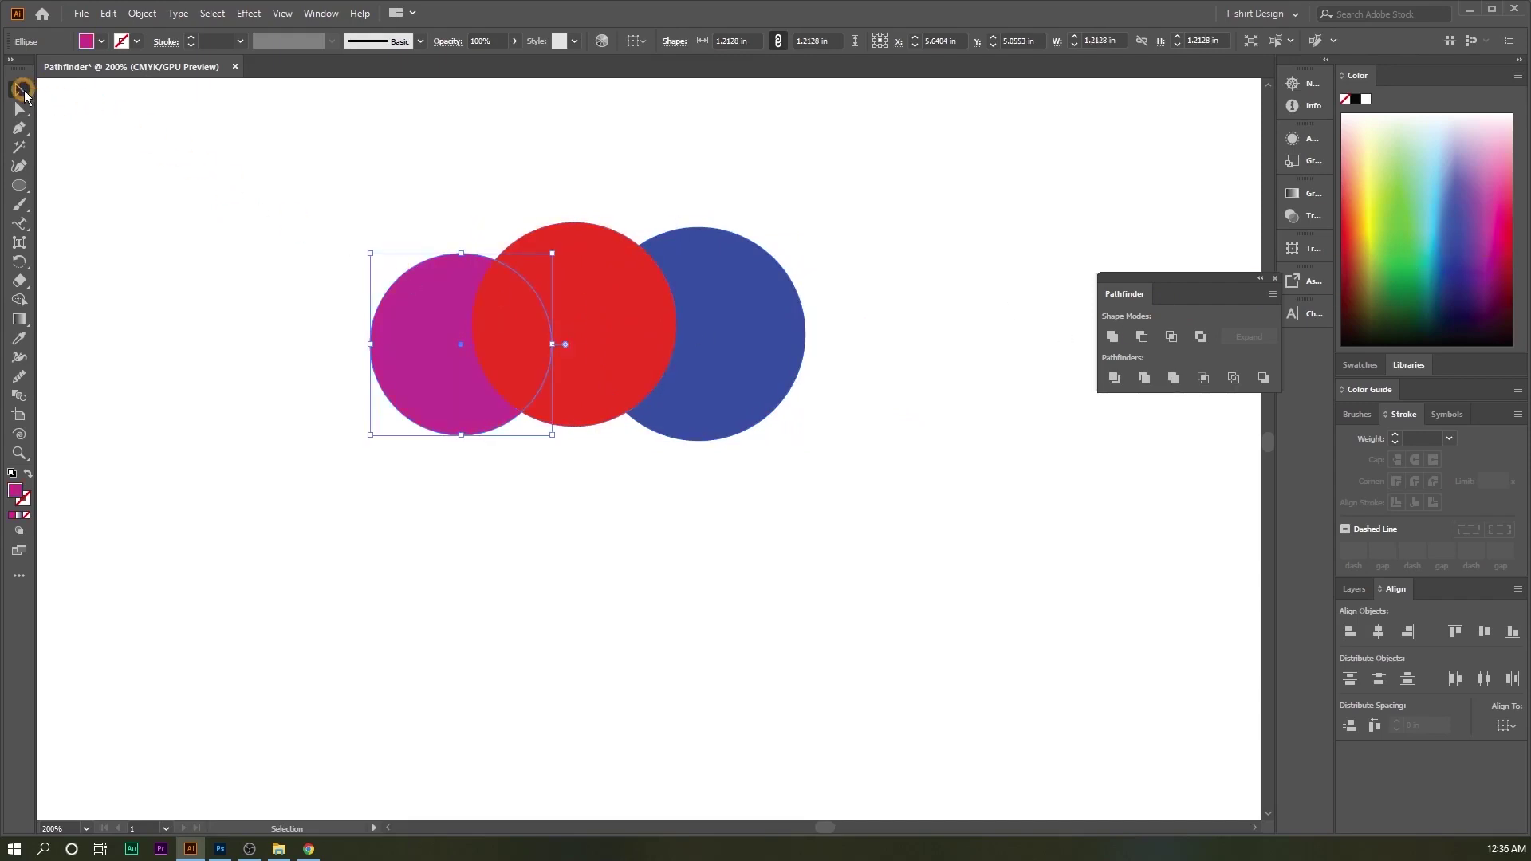
pyautogui.click(226, 196)
# Step: Draw a rectangle across the lower part of the three circles and stretch it to about 3.57 by 0.94 in
pyautogui.moveTo(20, 171); pyautogui.dragTo(119, 186)
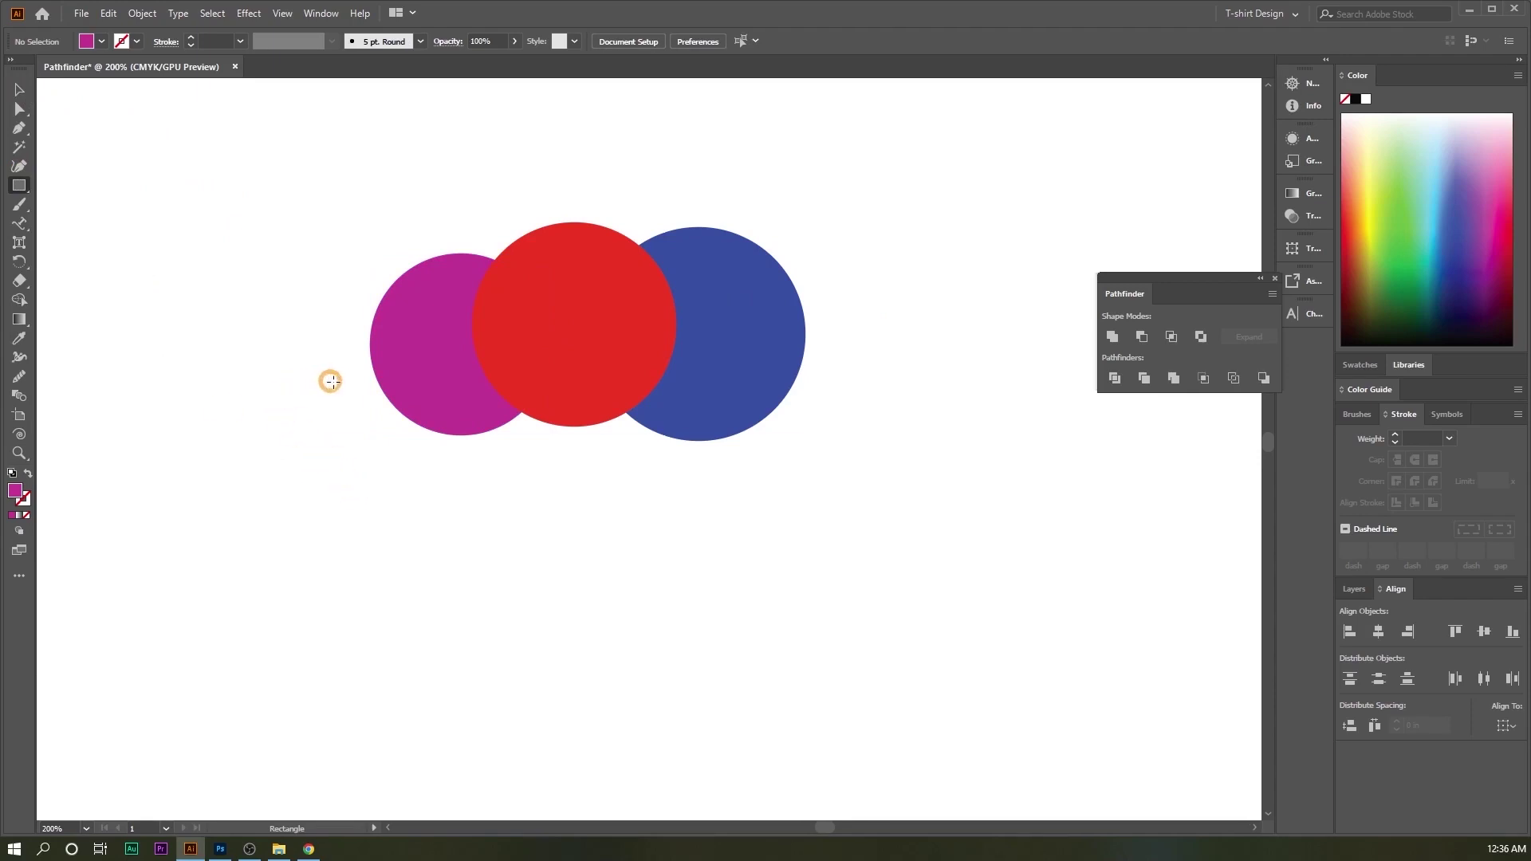
pyautogui.moveTo(334, 382); pyautogui.dragTo(854, 493)
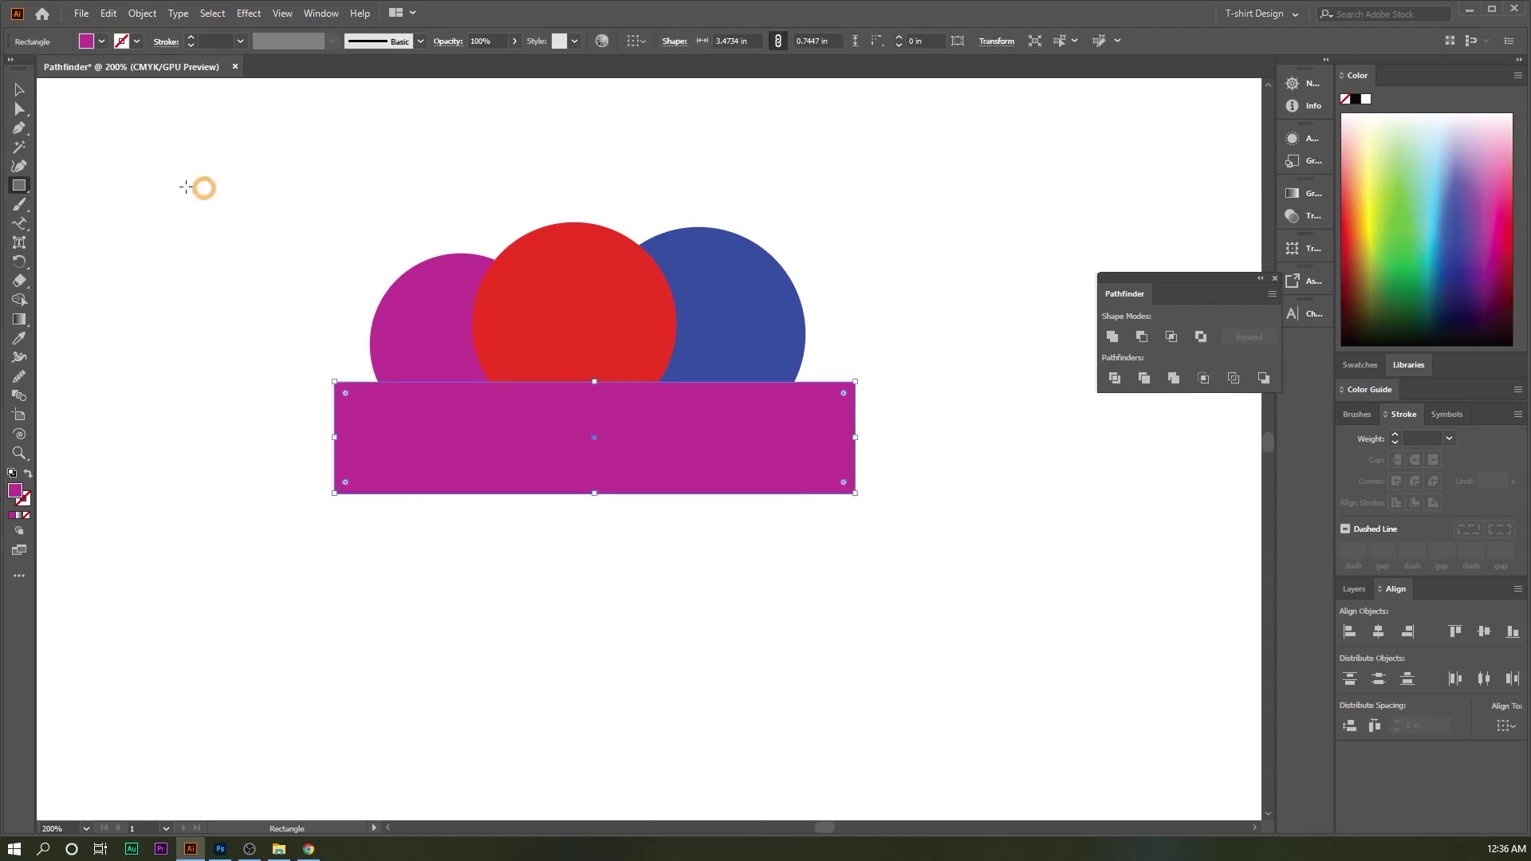
pyautogui.click(19, 90)
pyautogui.moveTo(595, 383); pyautogui.dragTo(594, 353)
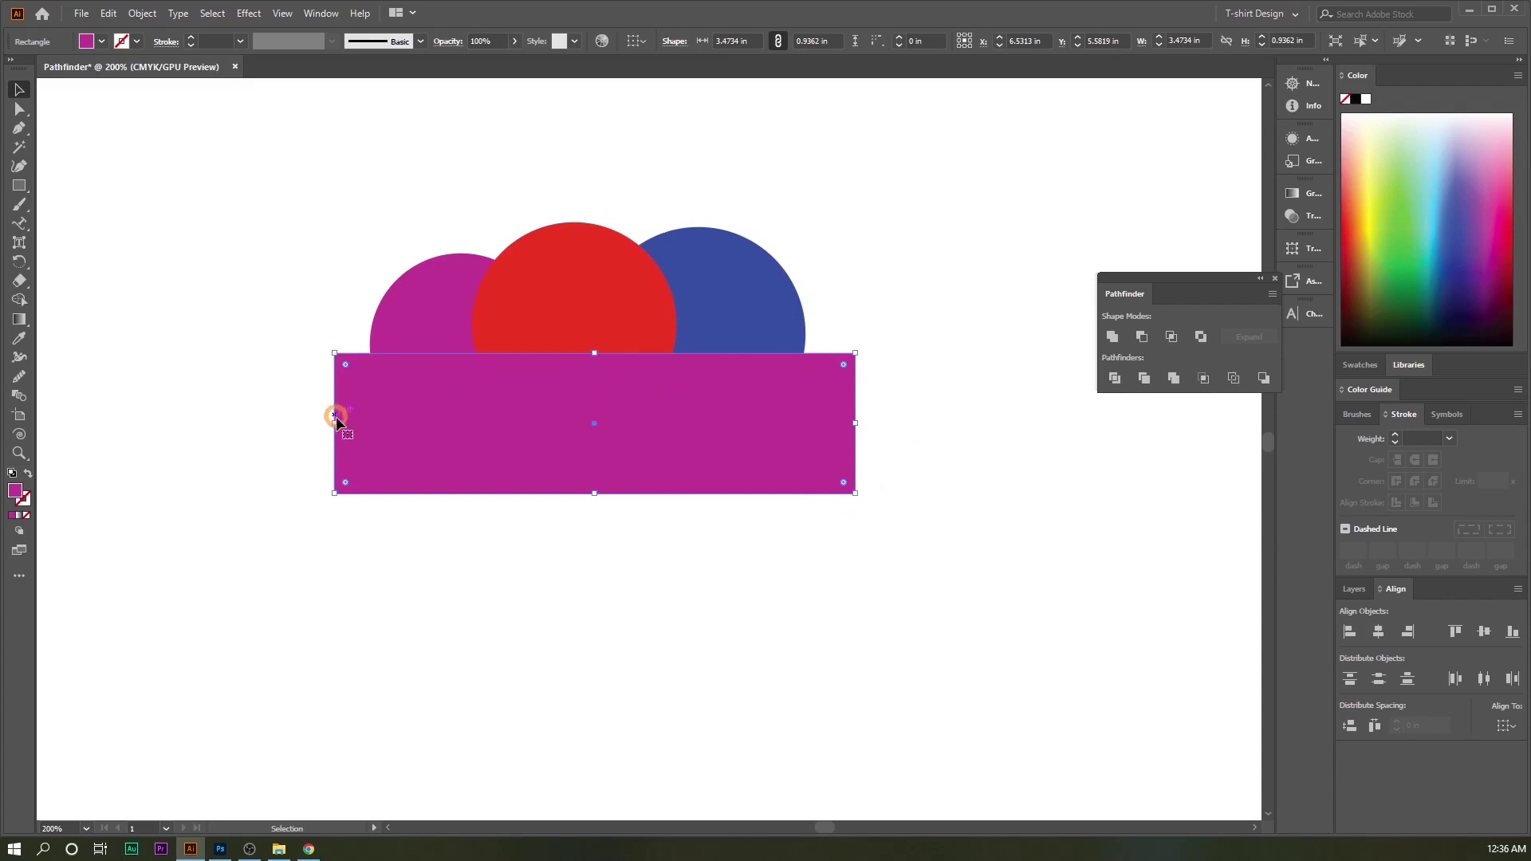
pyautogui.moveTo(336, 418); pyautogui.dragTo(320, 423)
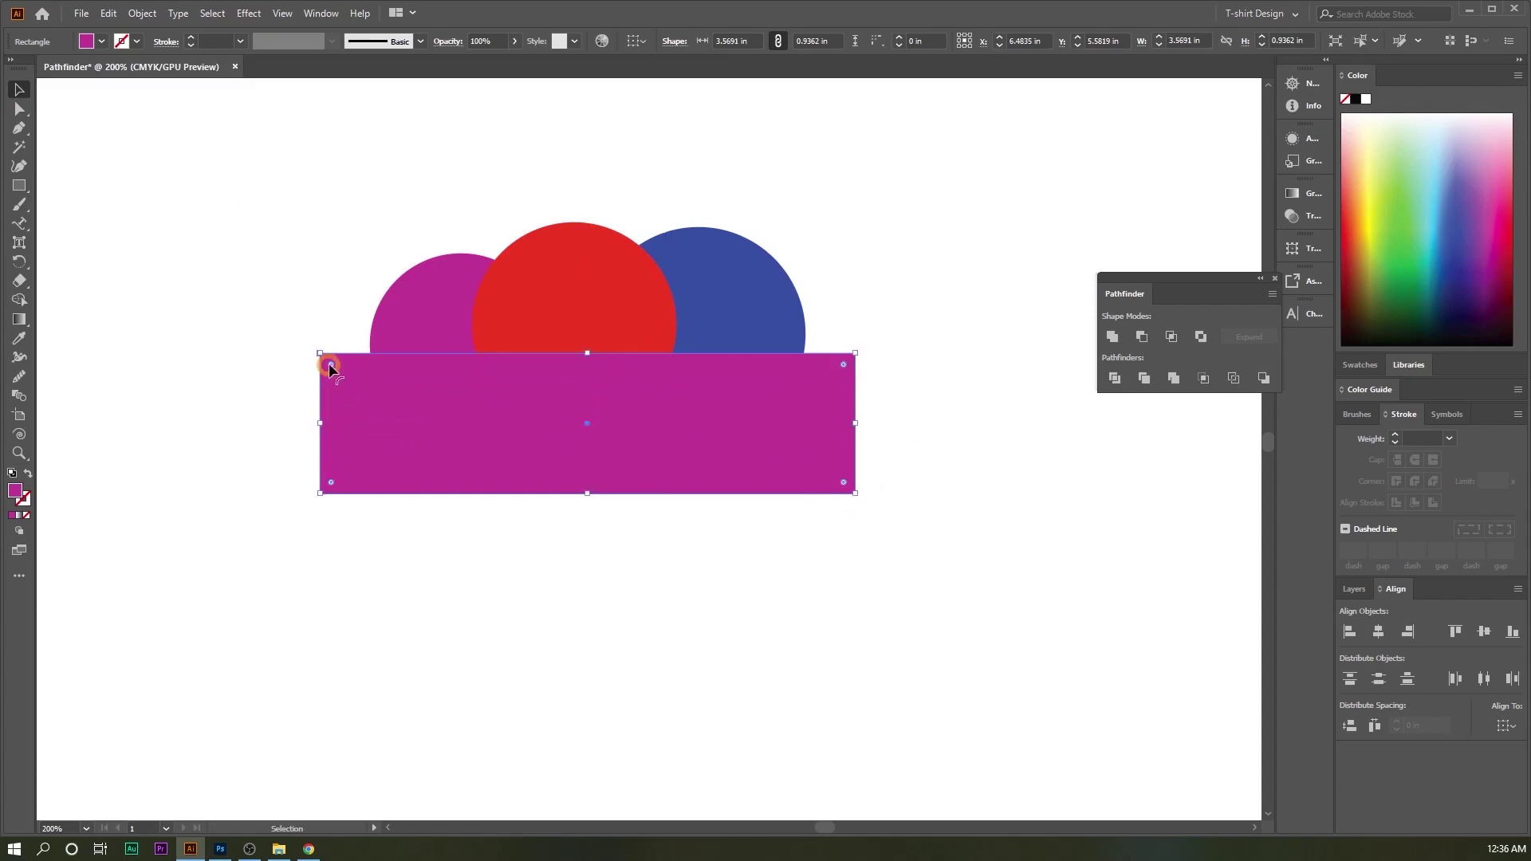
# Step: Round all corners of the rectangle fully, to a radius of about 0.47 in, giving it semicircular ends
pyautogui.click(255, 340)
pyautogui.click(341, 380)
pyautogui.moveTo(333, 368); pyautogui.dragTo(461, 398)
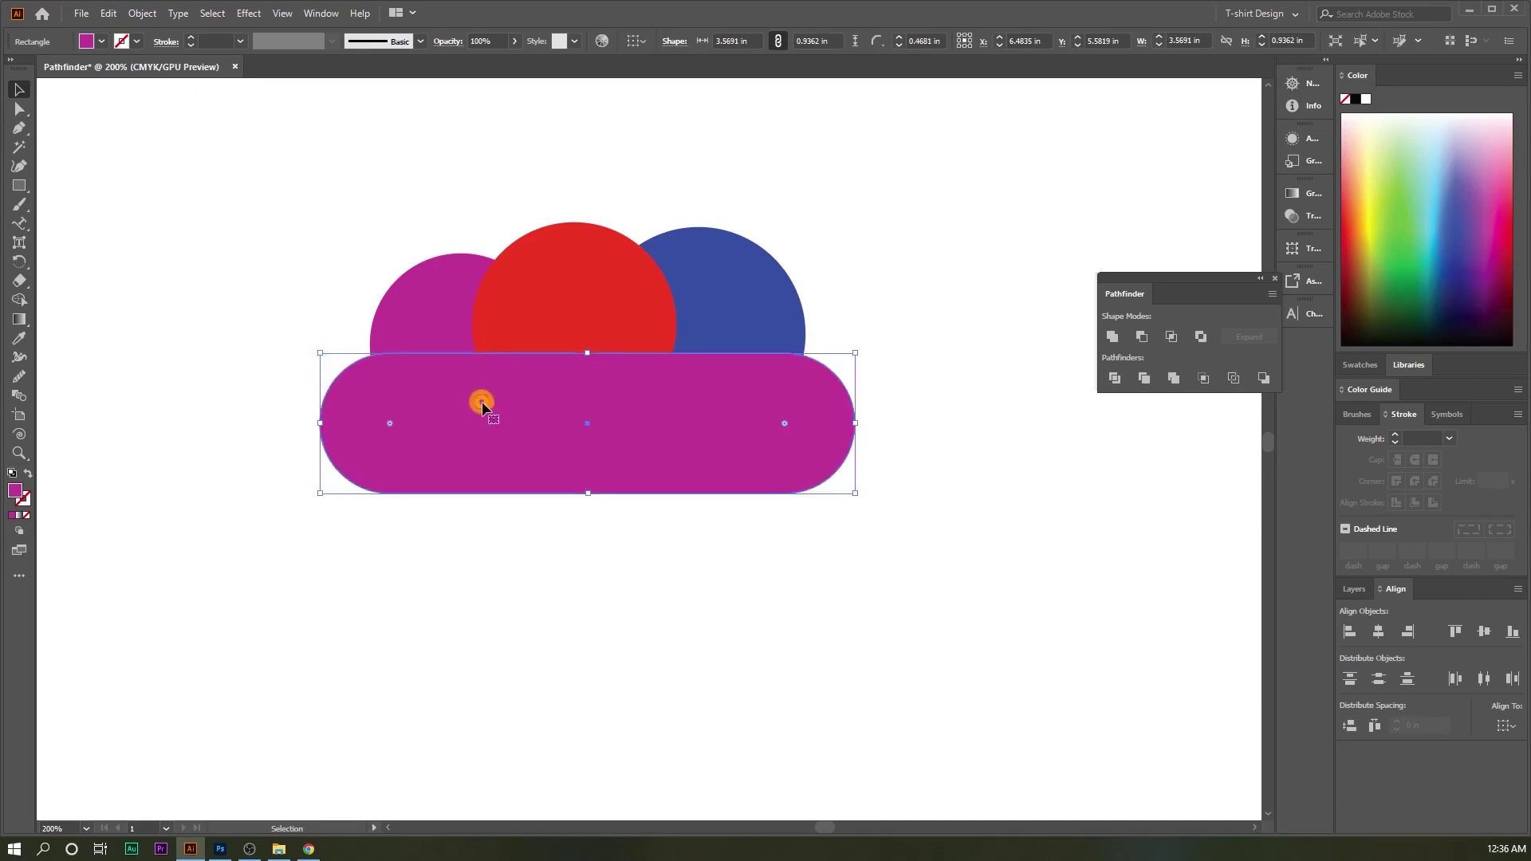
pyautogui.click(1005, 490)
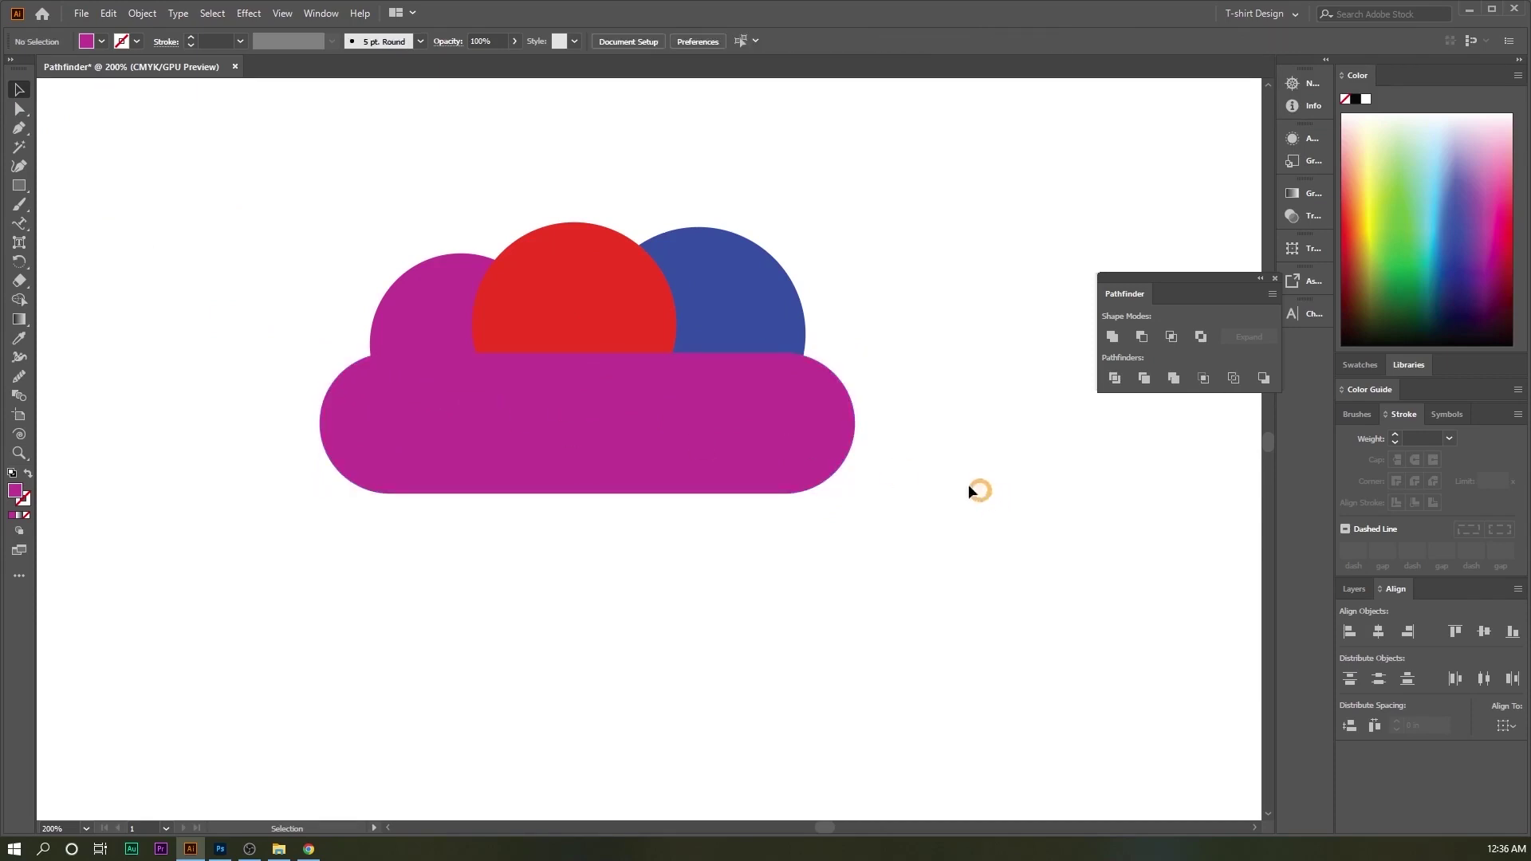
# Step: Enlarge the middle red circle proportionally to about 1.57 in and shift the magenta circle slightly up and to the left
pyautogui.click(563, 275)
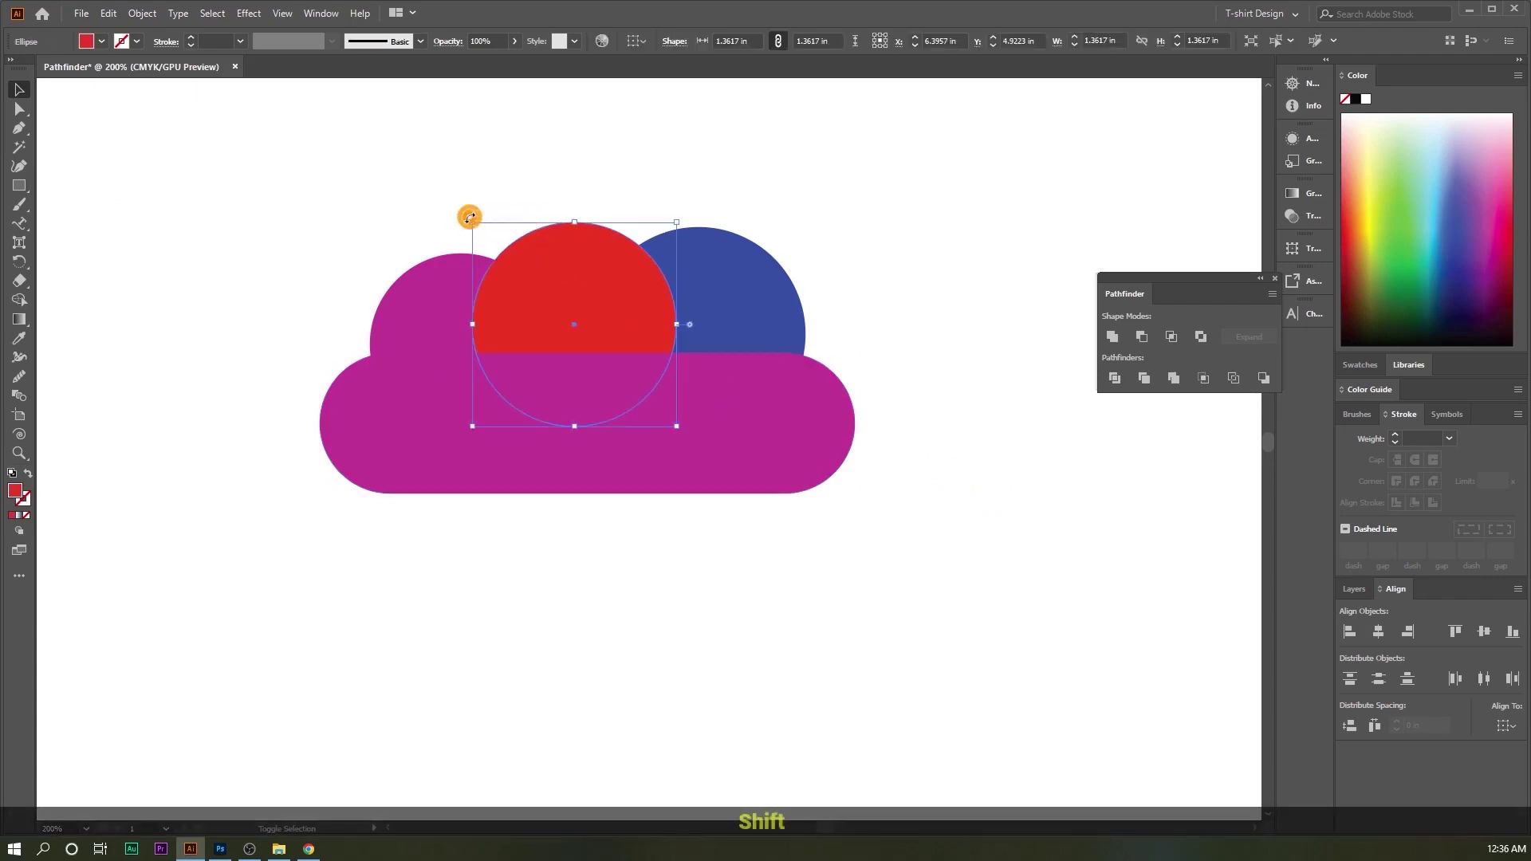
pyautogui.moveTo(472, 221); pyautogui.dragTo(417, 191)
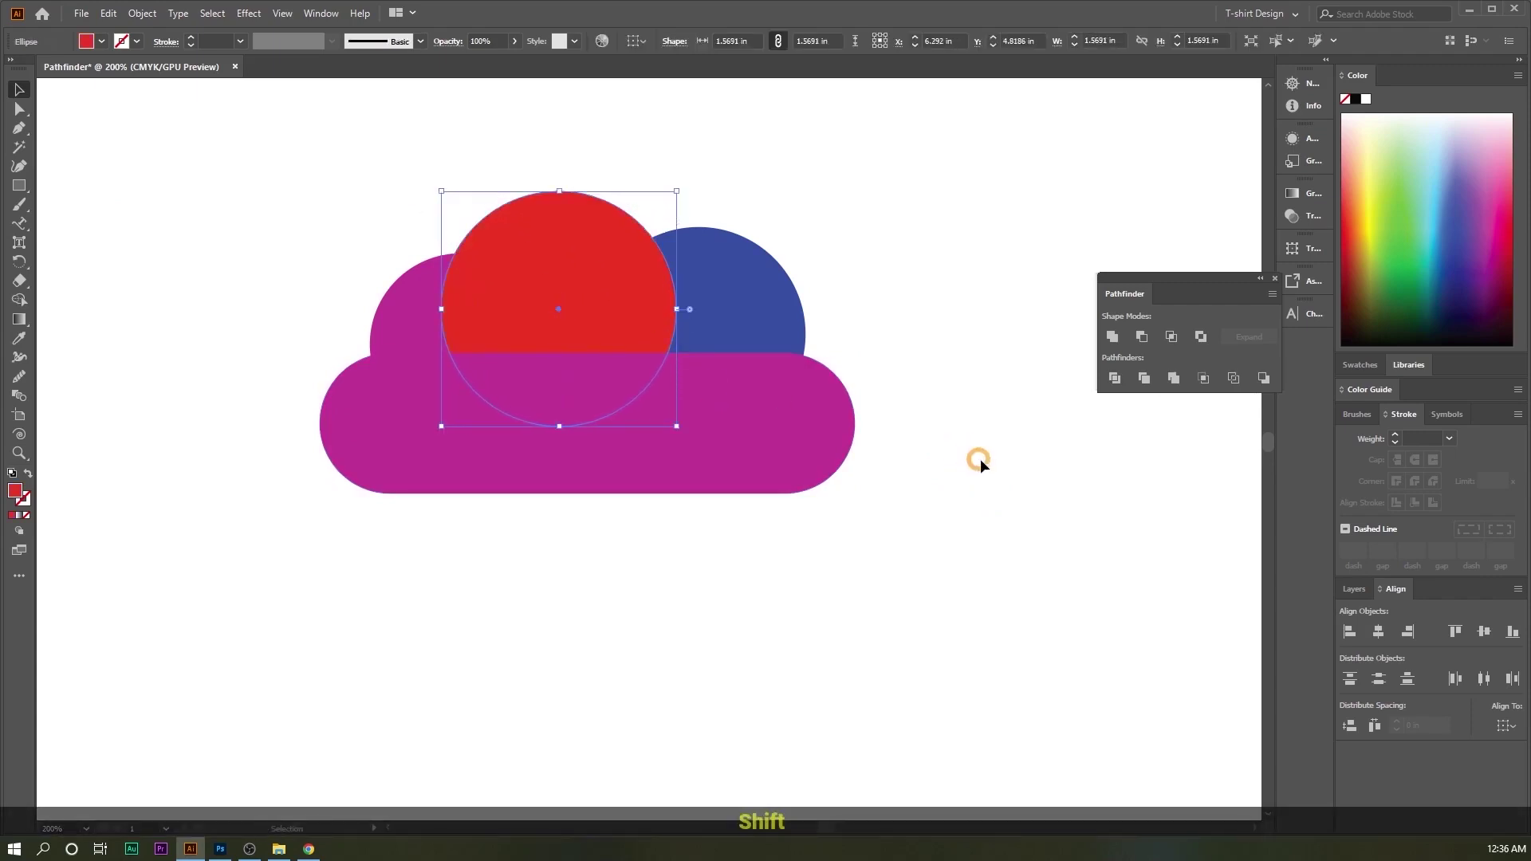
pyautogui.click(979, 458)
pyautogui.moveTo(408, 328); pyautogui.dragTo(387, 317)
pyautogui.click(985, 360)
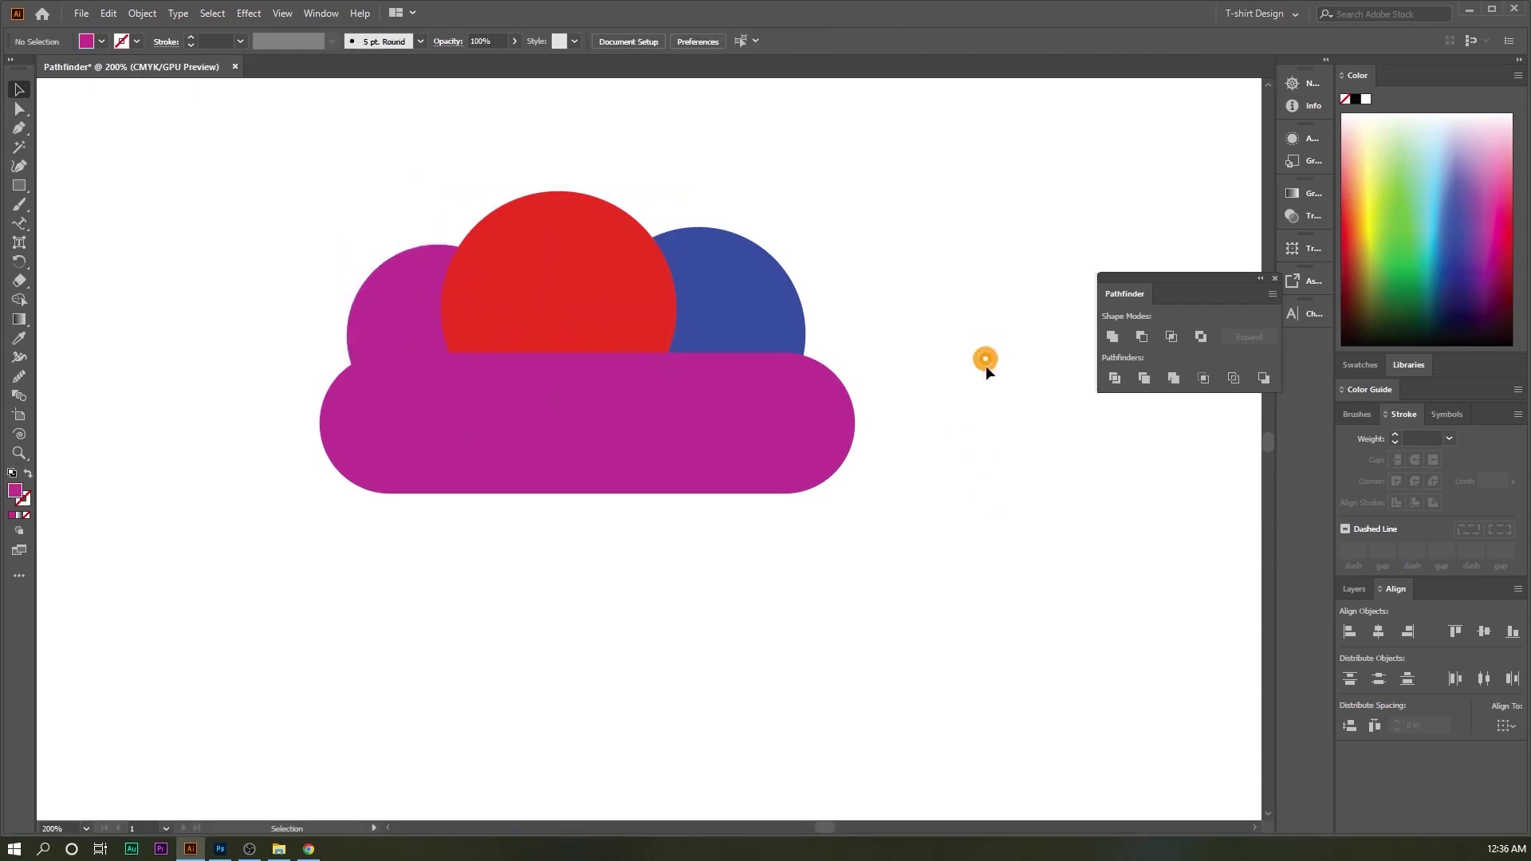
# Step: Fill the rounded rectangle beneath the circles with a violet-blue color
pyautogui.scroll(1, 986, 365)
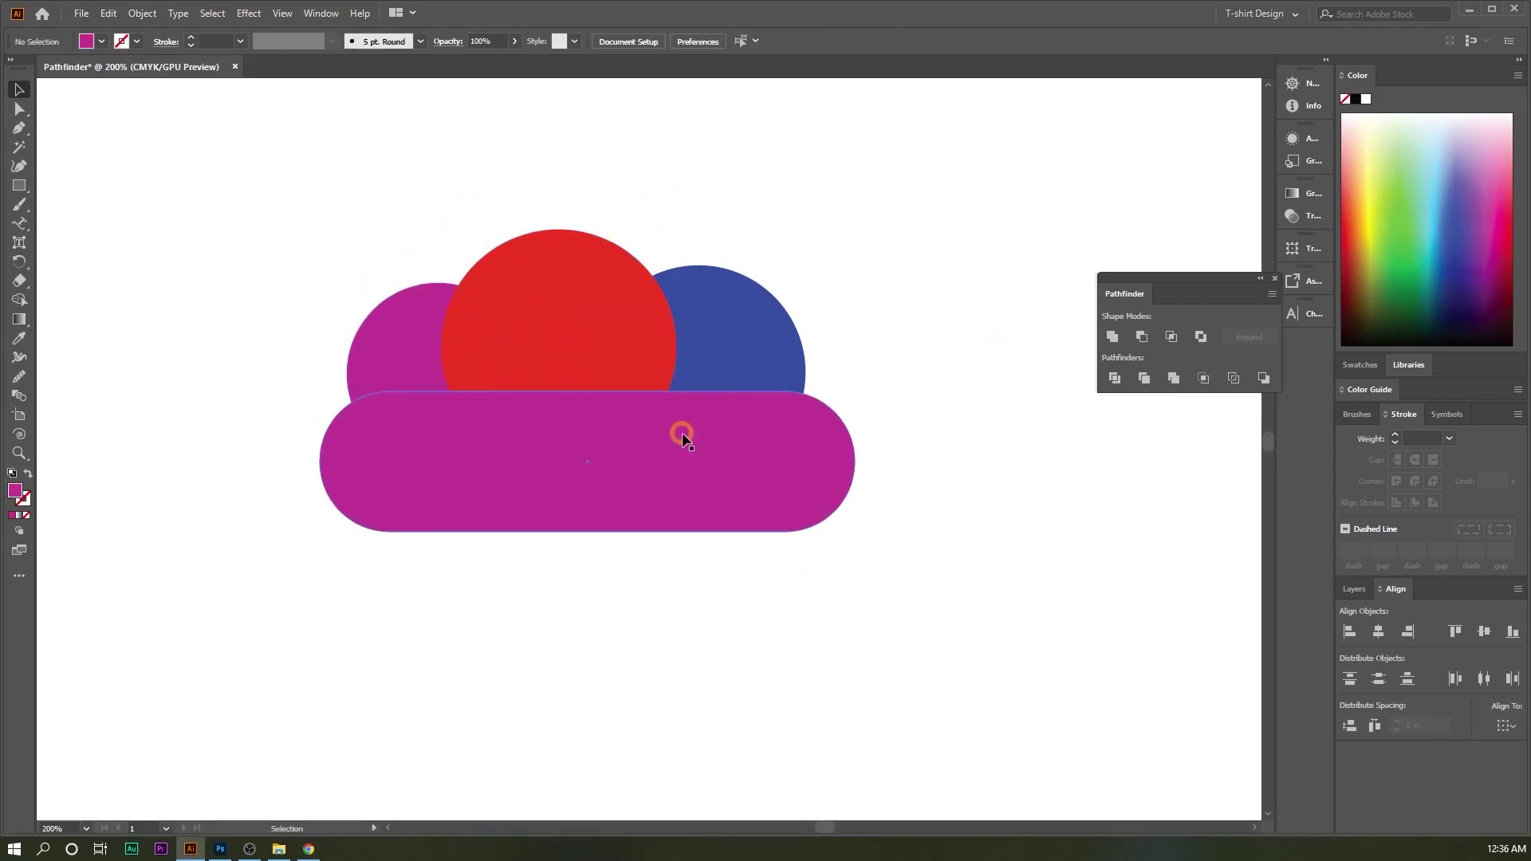
pyautogui.click(703, 454)
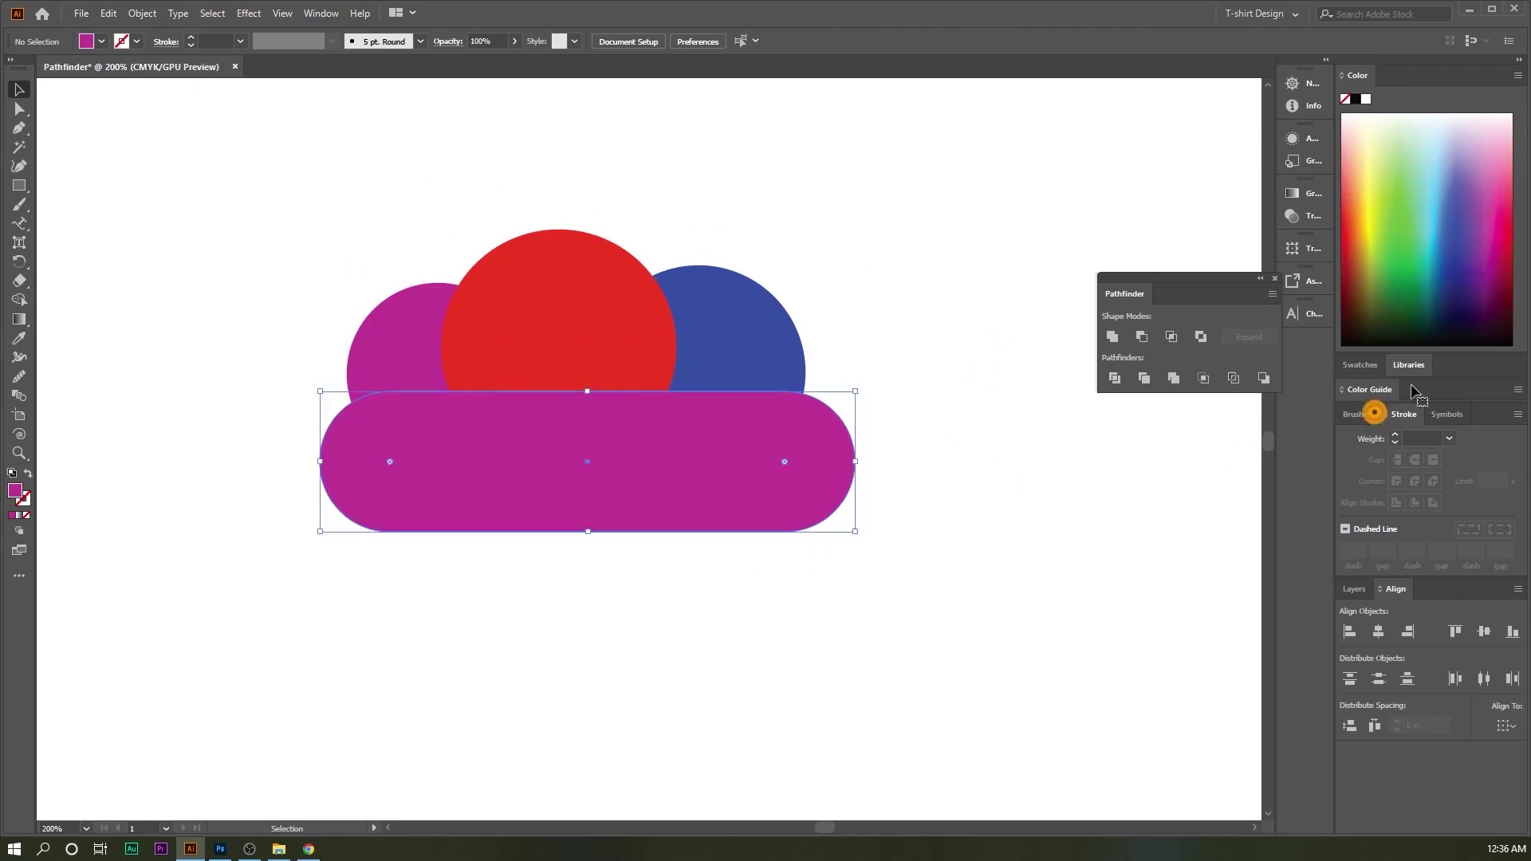
pyautogui.click(1452, 194)
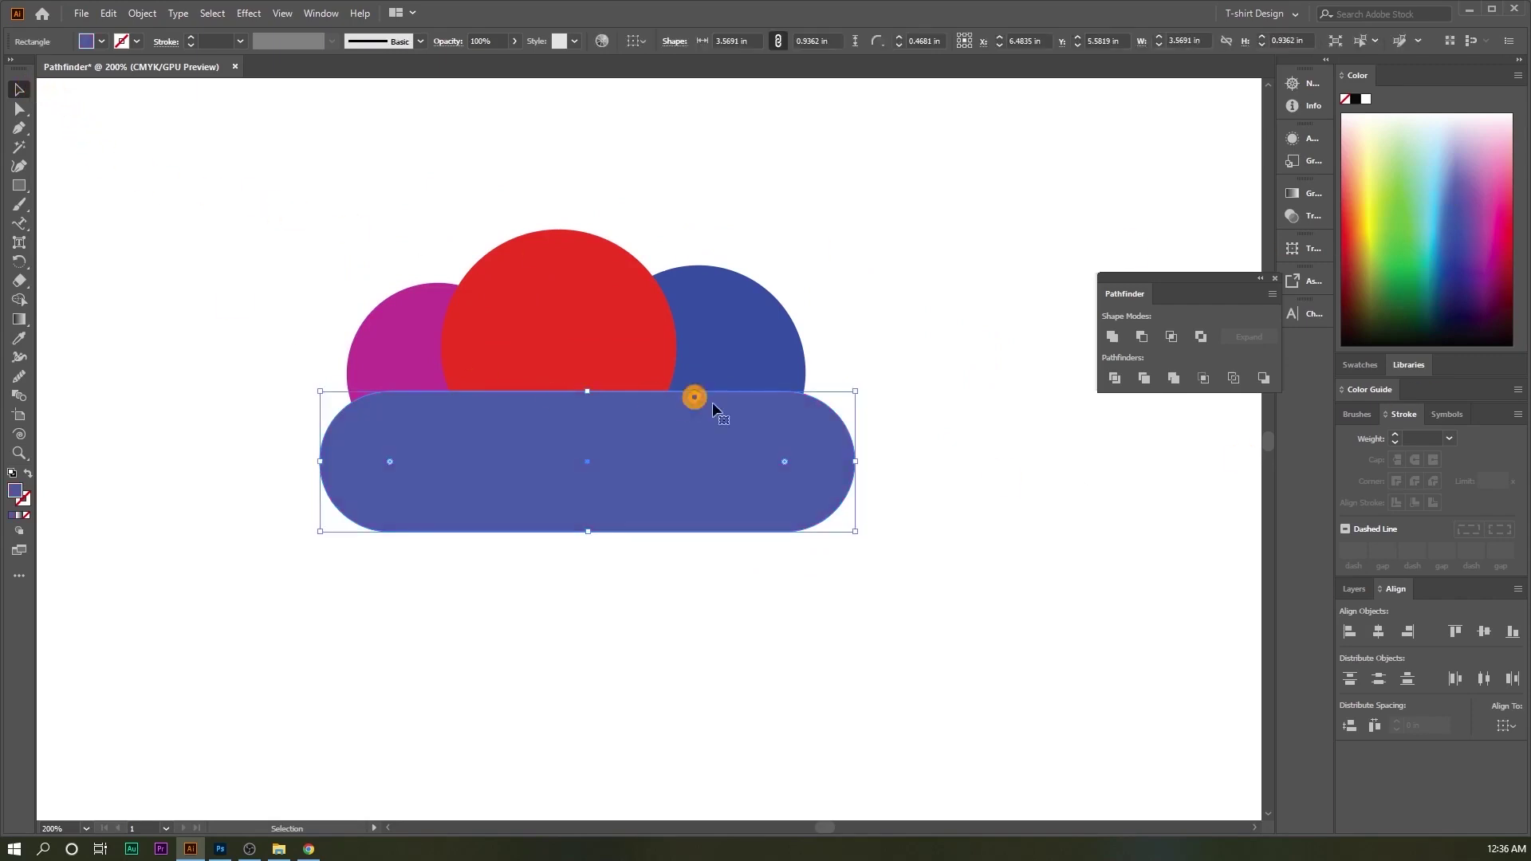
pyautogui.click(923, 231)
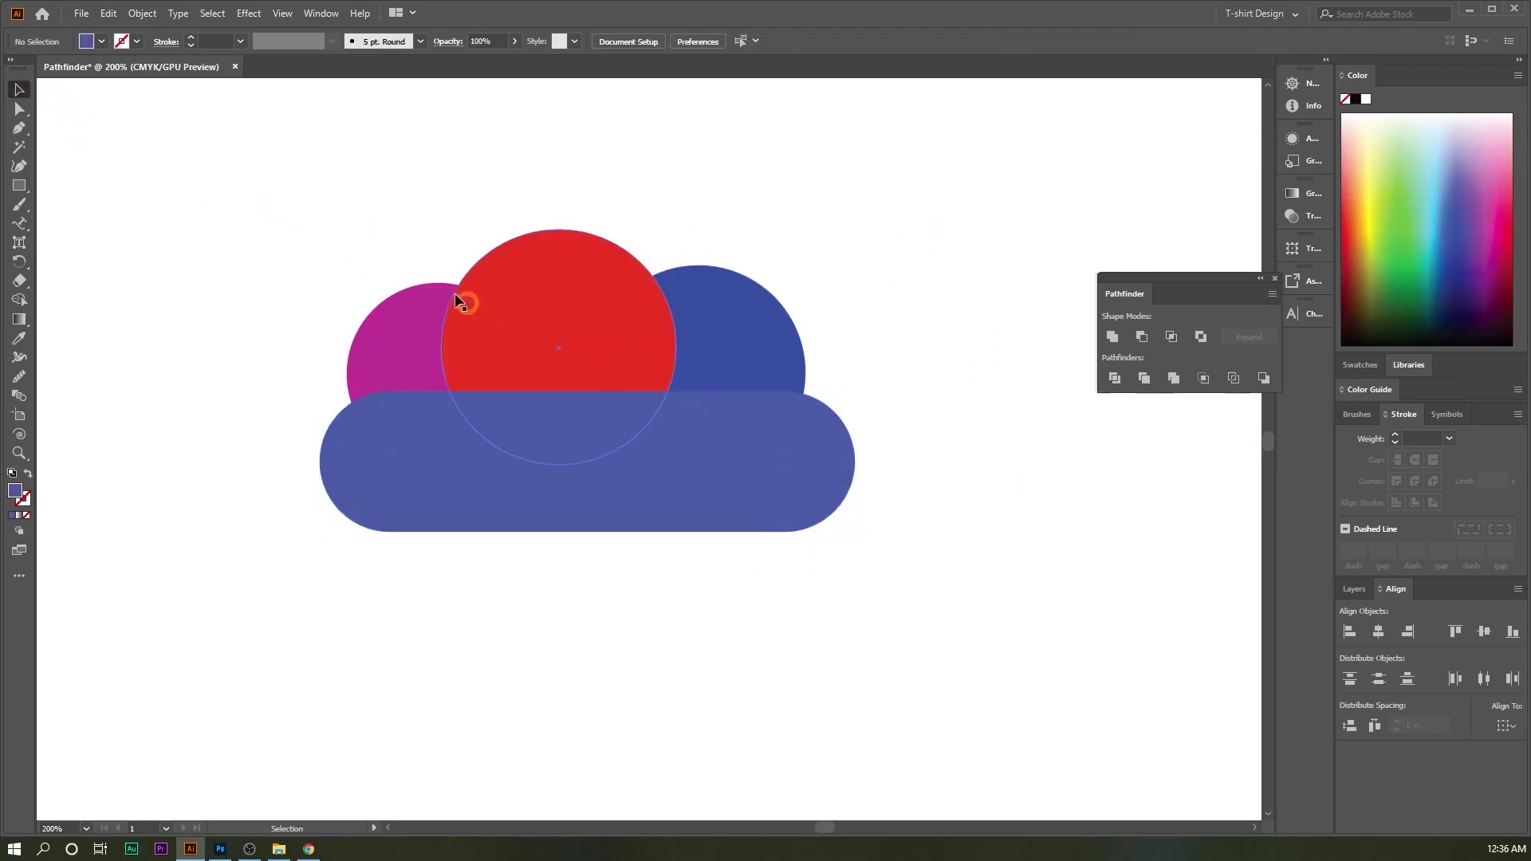
# Step: Unite the three circles and the rounded rectangle into a single cloud shape with Pathfinder
pyautogui.moveTo(332, 221); pyautogui.dragTo(844, 558)
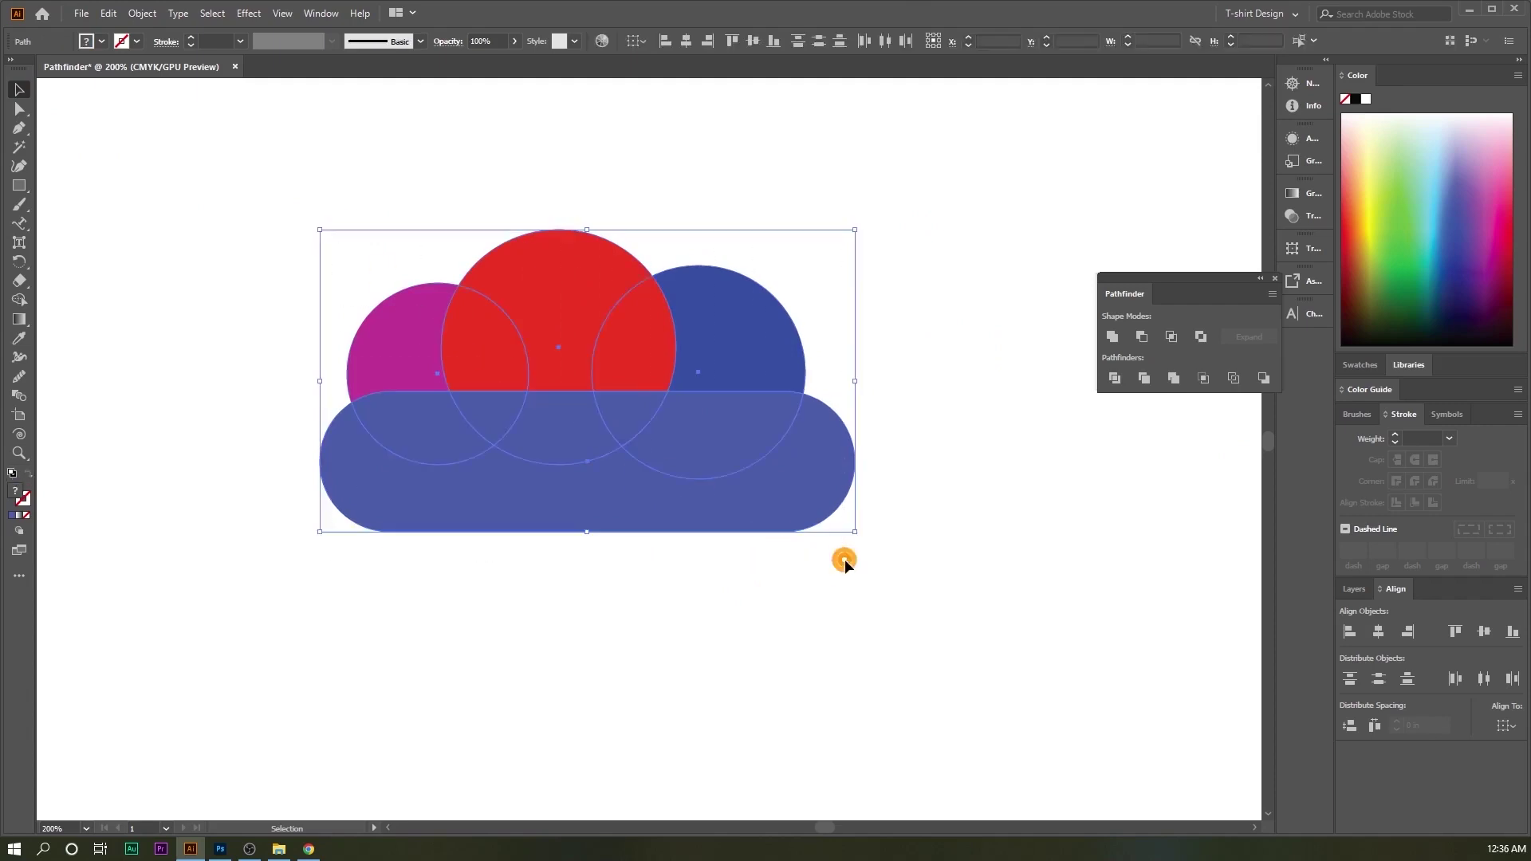
pyautogui.click(1114, 339)
pyautogui.click(982, 511)
pyautogui.click(467, 274)
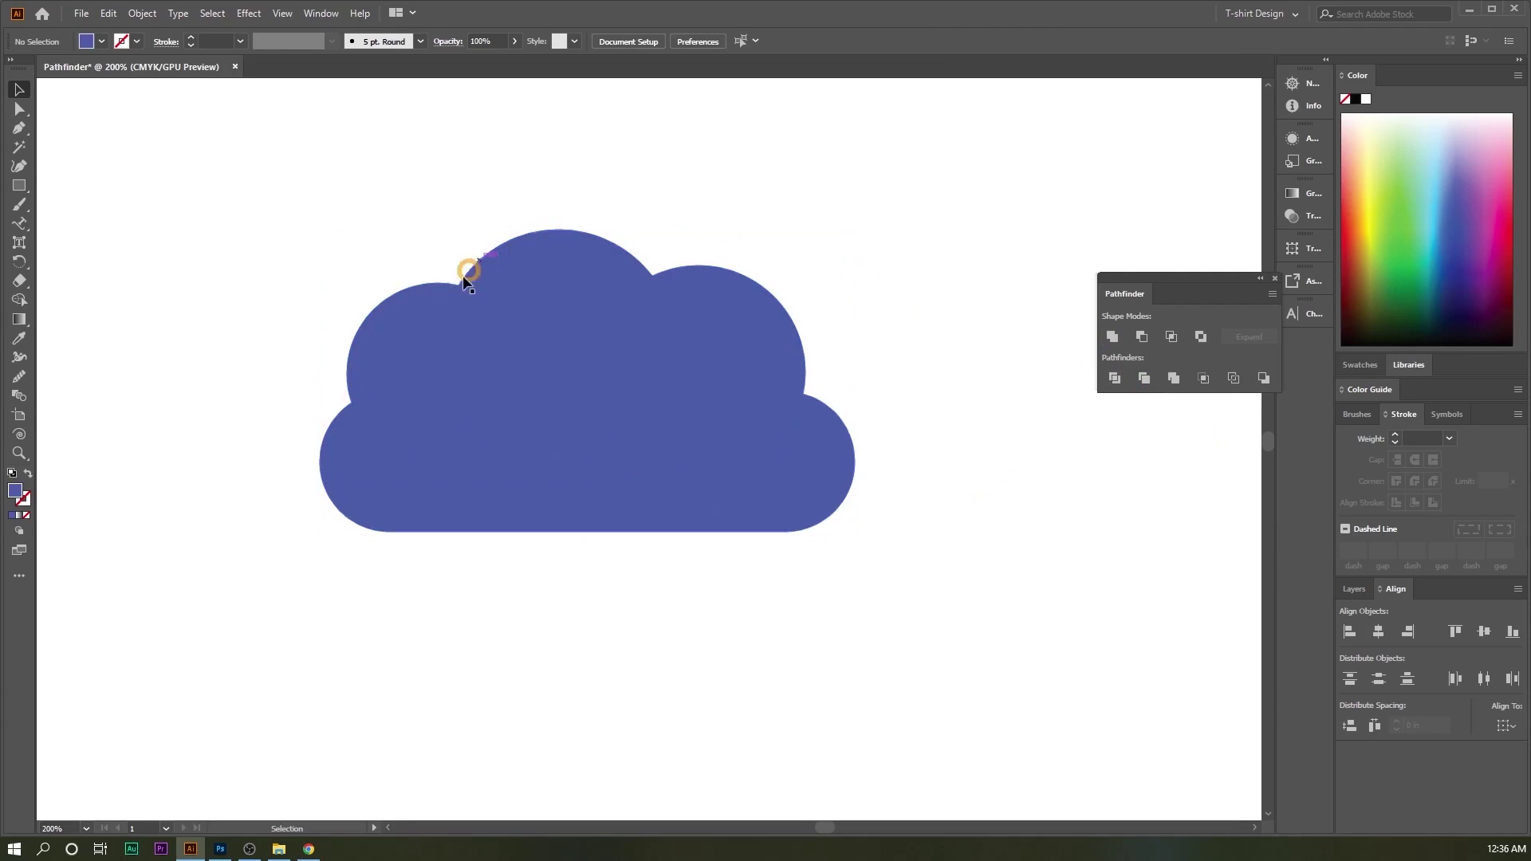
# Step: Change the cloud's fill to sky blue, about #1995CC, in the Color Picker
pyautogui.click(703, 477)
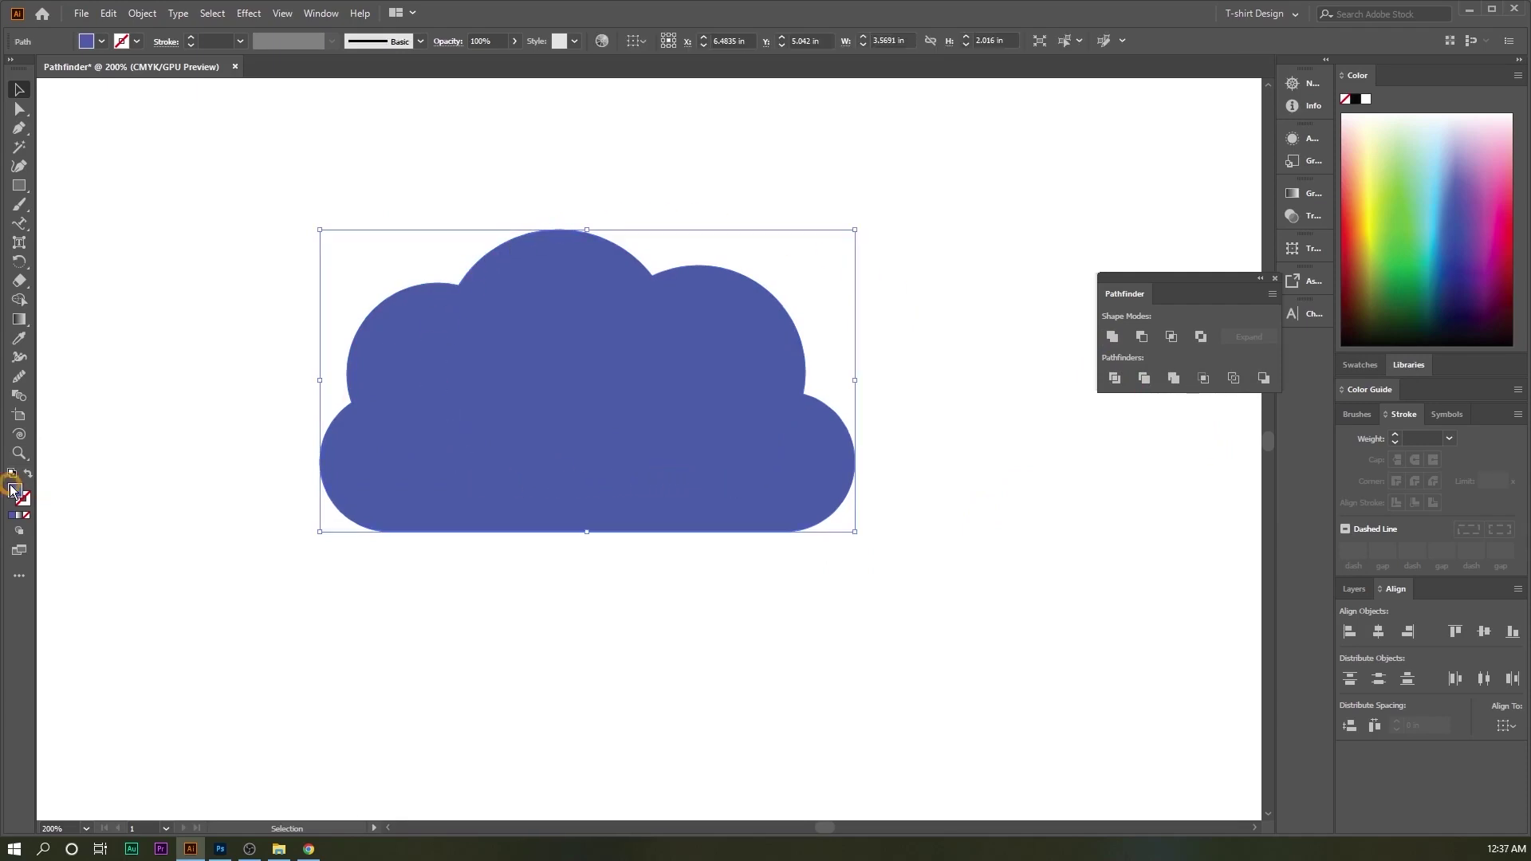
pyautogui.doubleClick(16, 490)
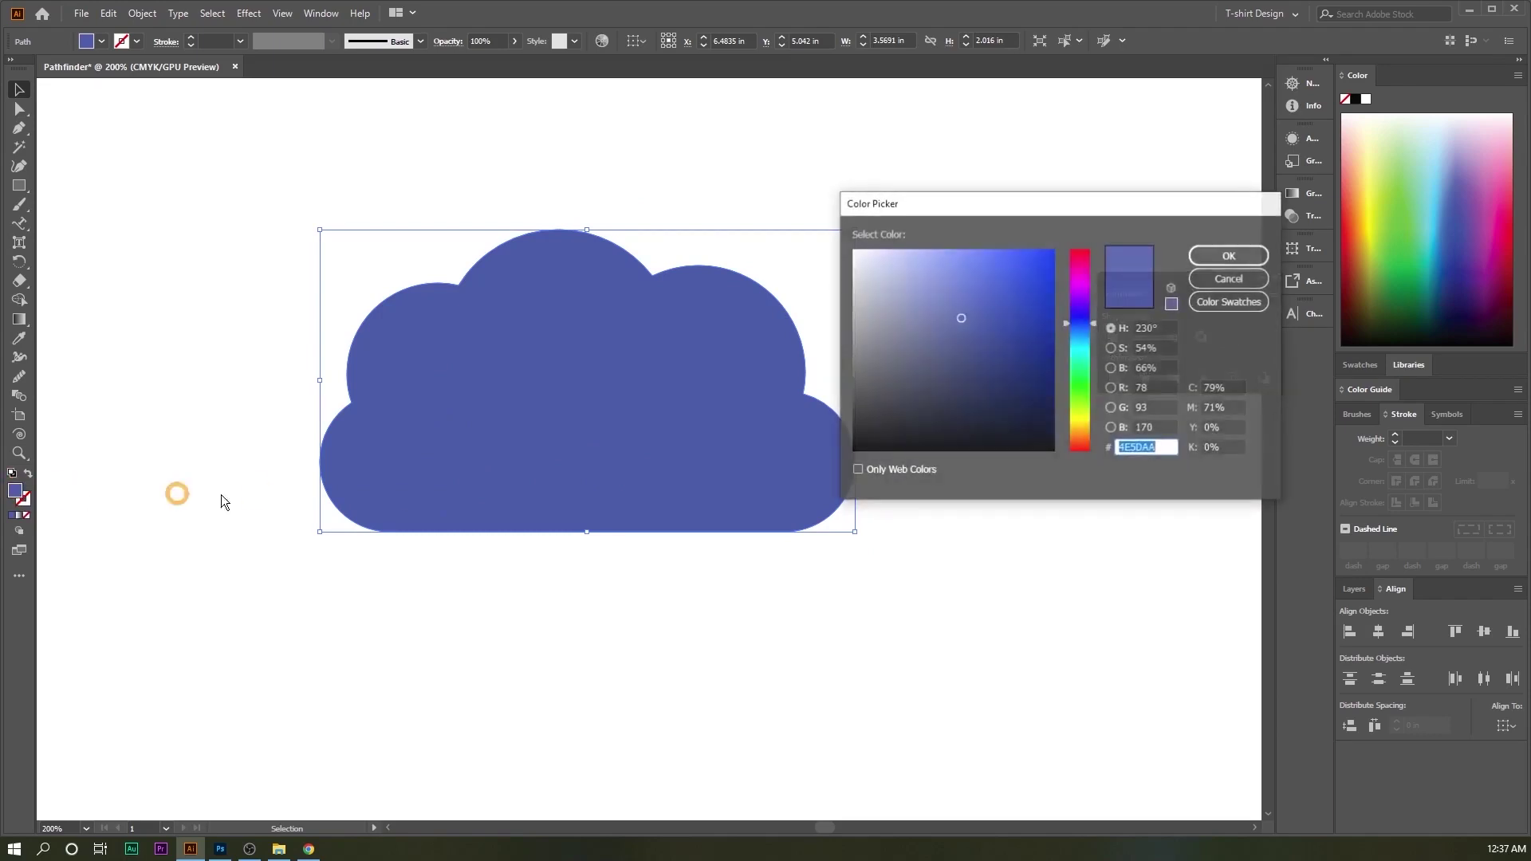
pyautogui.moveTo(1080, 325); pyautogui.dragTo(1083, 343)
pyautogui.click(1030, 284)
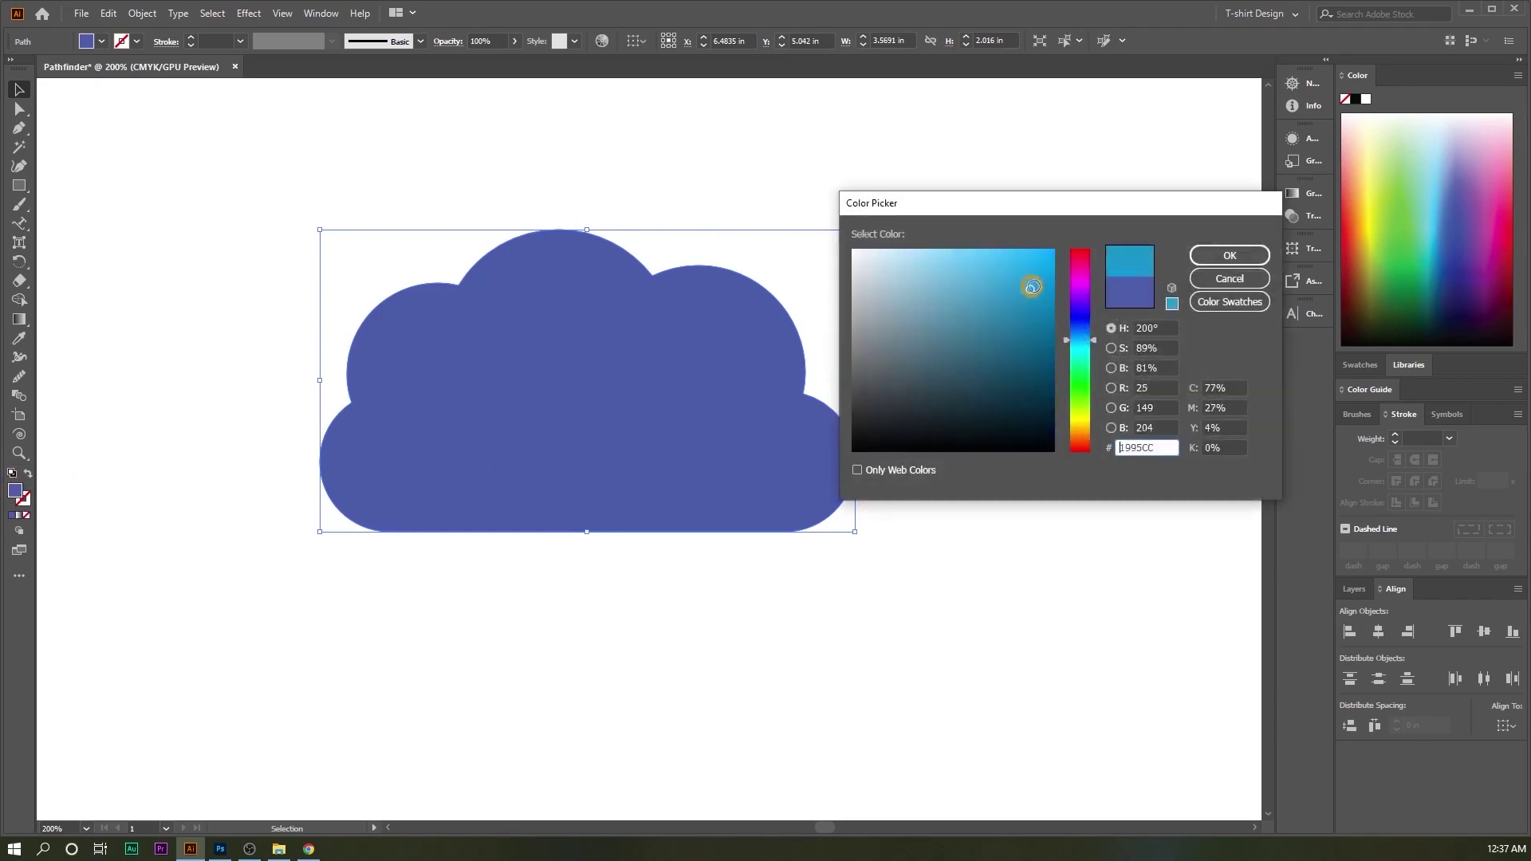
pyautogui.click(1230, 255)
pyautogui.click(903, 539)
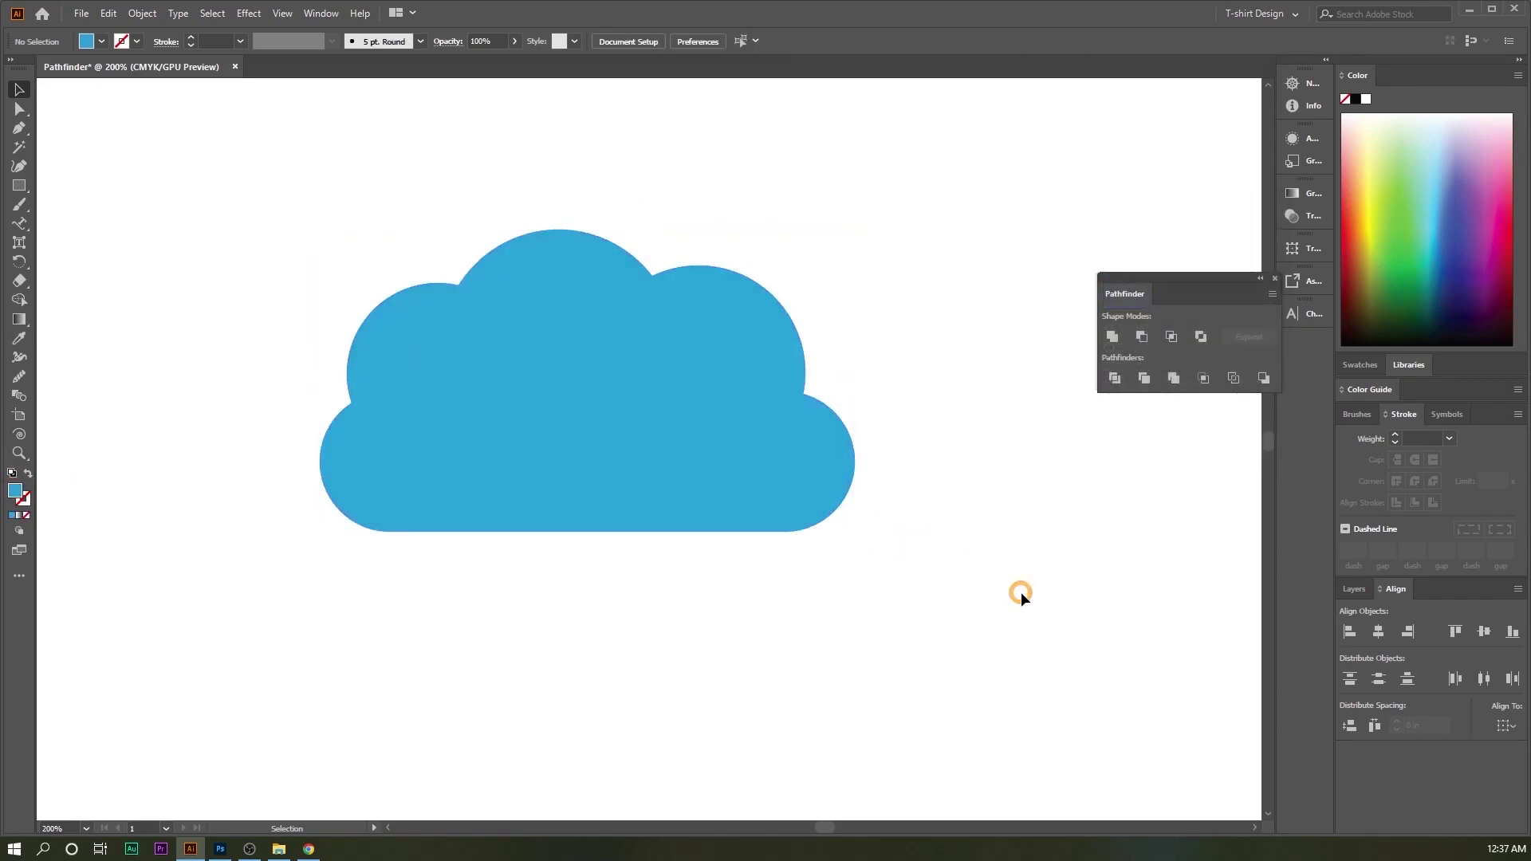